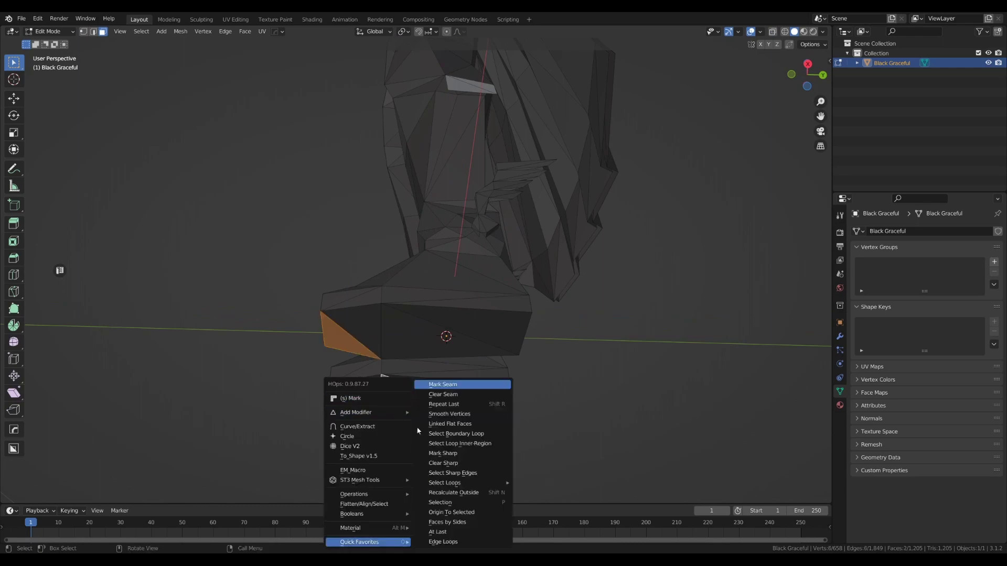
- Select the linked flat faces on the underside of the foot and set the object's origin to that selection
click(465, 426)
middle_drag(455, 412, 479, 422)
key(ctrl+alt+x)
click(465, 388)
key(Tab)
middle_drag(578, 343, 688, 272)
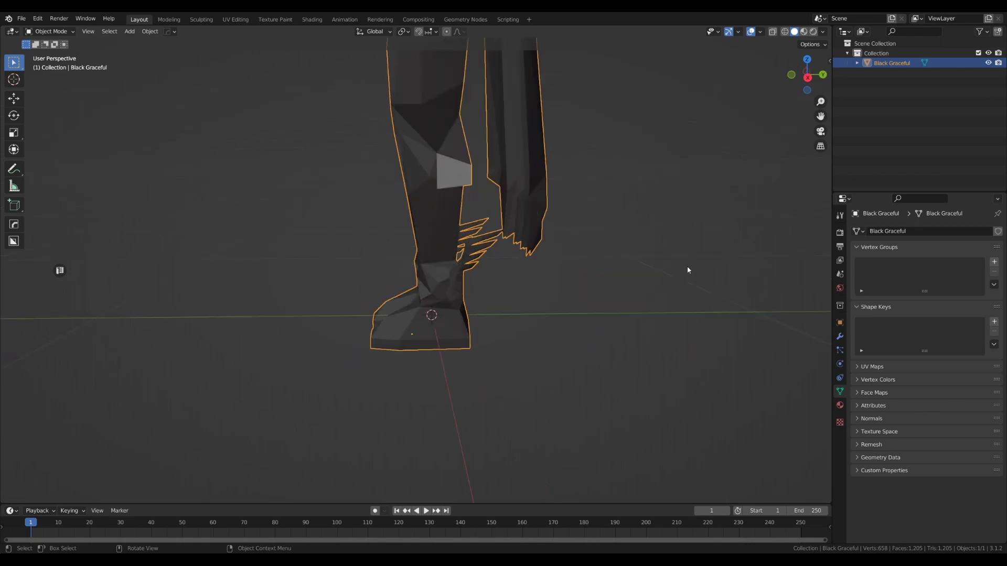
click(805, 77)
scroll(531, 311, up, 4)
mouse_move(531, 310)
middle_down()
mouse_move(520, 291)
mouse_move(526, 303)
middle_up()
click(822, 32)
click(761, 32)
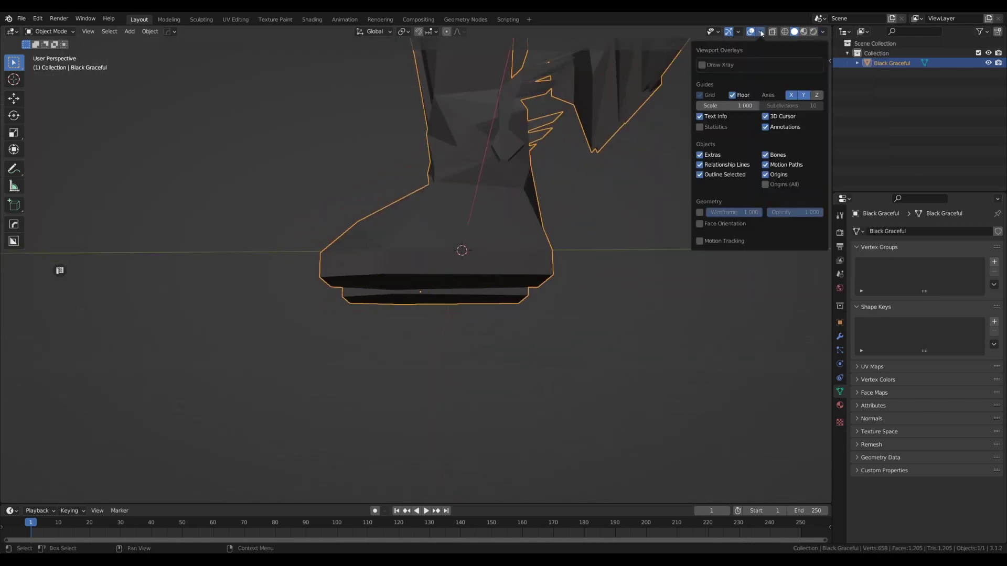
click(739, 32)
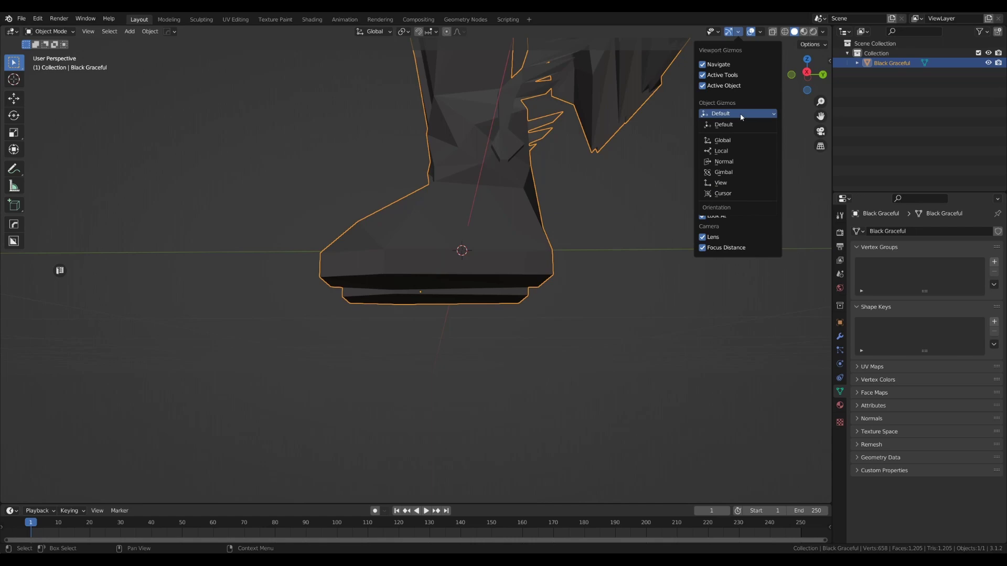
middle_drag(504, 216, 546, 217)
scroll(577, 244, down, 5)
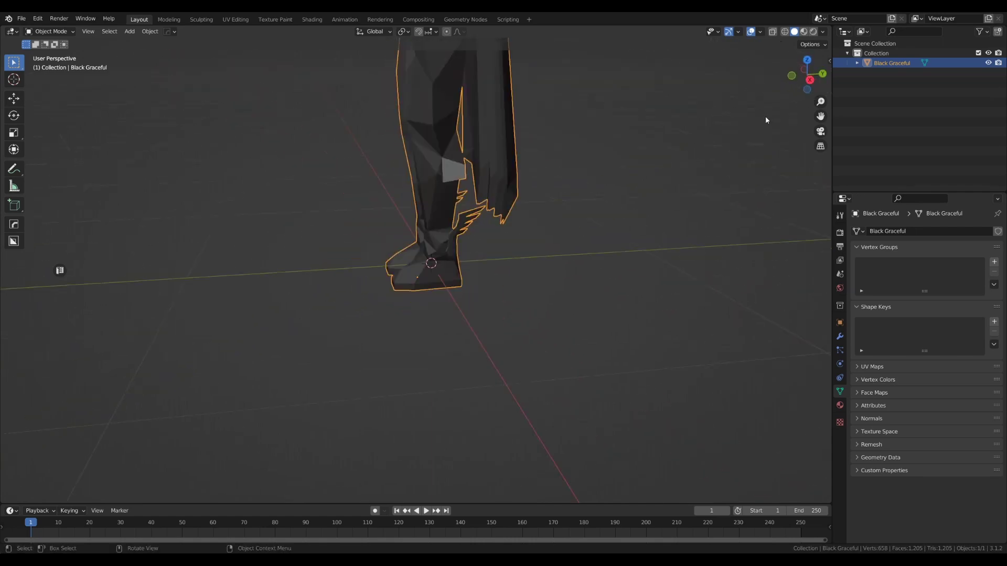
key(n)
key(n)
click(571, 206)
middle_drag(608, 199, 499, 197)
click(407, 168)
- Select the four pale stray faces behind the character's lower legs in the mesh and delete them
middle_drag(409, 170, 592, 192)
key(Tab)
scroll(336, 252, up, 4)
key(l)
key(ctrl+z)
key(KP_Decimal)
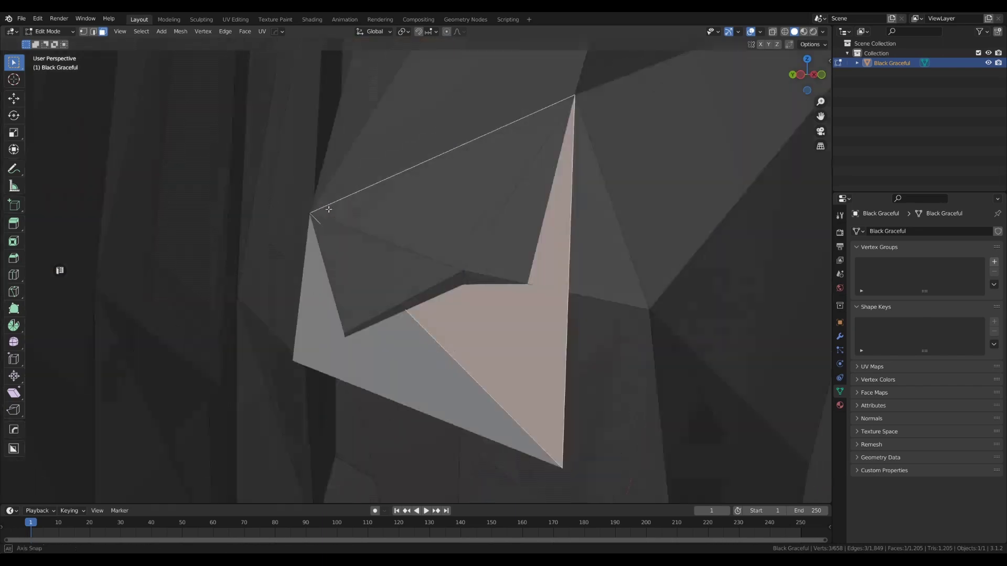
shift+click(362, 357)
scroll(420, 294, down, 8)
middle_drag(588, 273, 421, 271)
scroll(422, 270, up, 3)
shift+click(639, 240)
shift+click(604, 265)
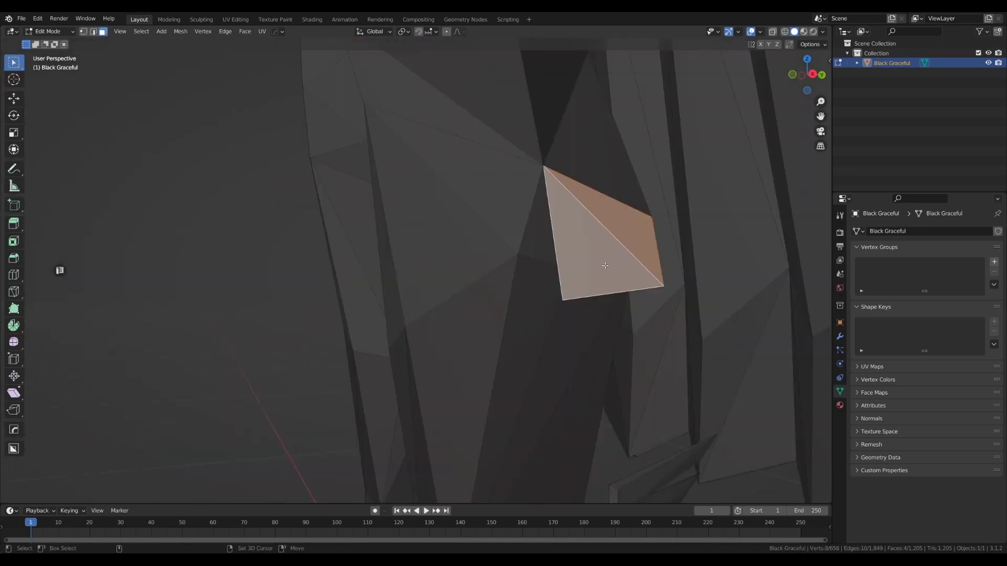
key(x)
key(f)
- Select the linked head, torso and arm geometry and separate it into its own object
scroll(605, 265, down, 4)
middle_drag(605, 266, 533, 279)
scroll(533, 279, down, 8)
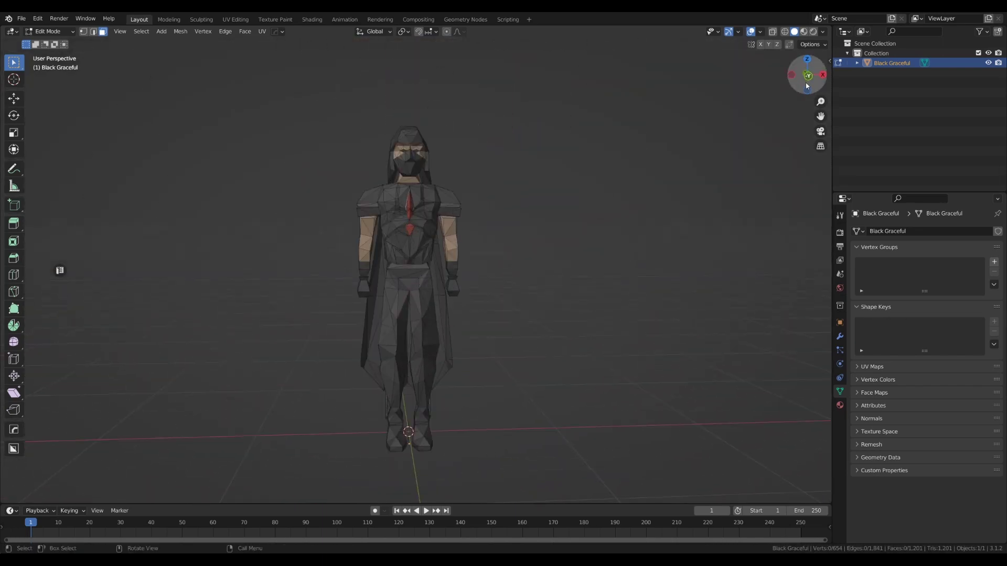
key(Tab)
middle_drag(479, 235, 334, 243)
scroll(398, 195, up, 6)
scroll(407, 247, up, 3)
key(Tab)
scroll(439, 222, down, 6)
key(l)
scroll(439, 222, down, 4)
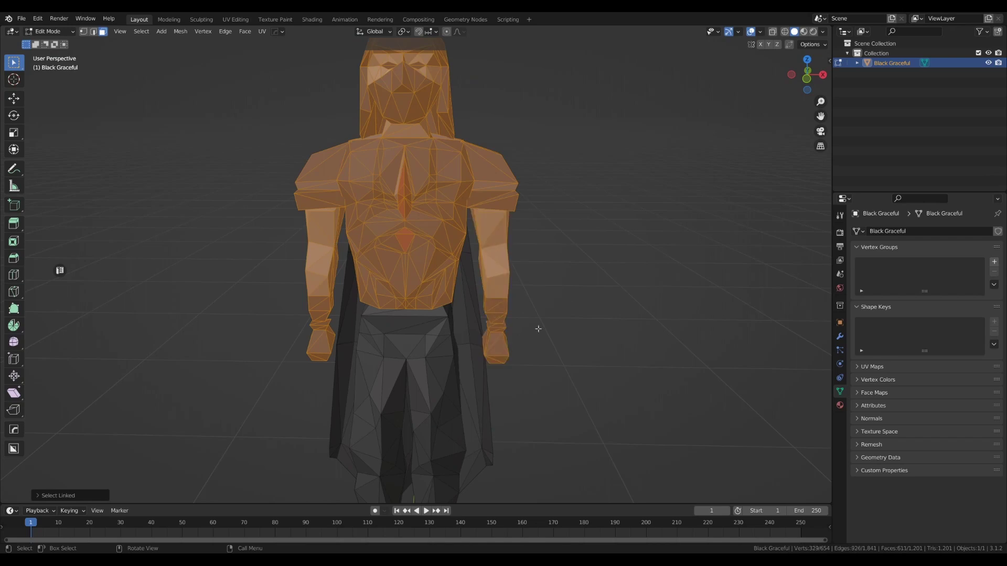
middle_drag(538, 329, 436, 273)
click(433, 274)
key(Tab)
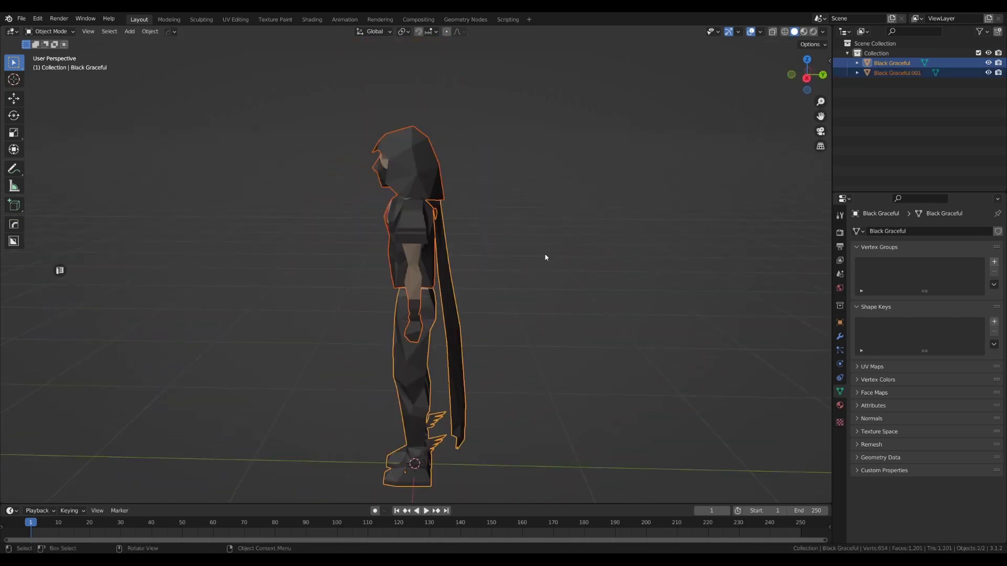
- Rename the separated head and torso object to Upper
click(426, 181)
middle_drag(425, 181, 519, 166)
key(F2)
text(Upper)
key(Return)
- Separate the cape's geometry from the leg mesh into its own object and name it Cape
click(411, 355)
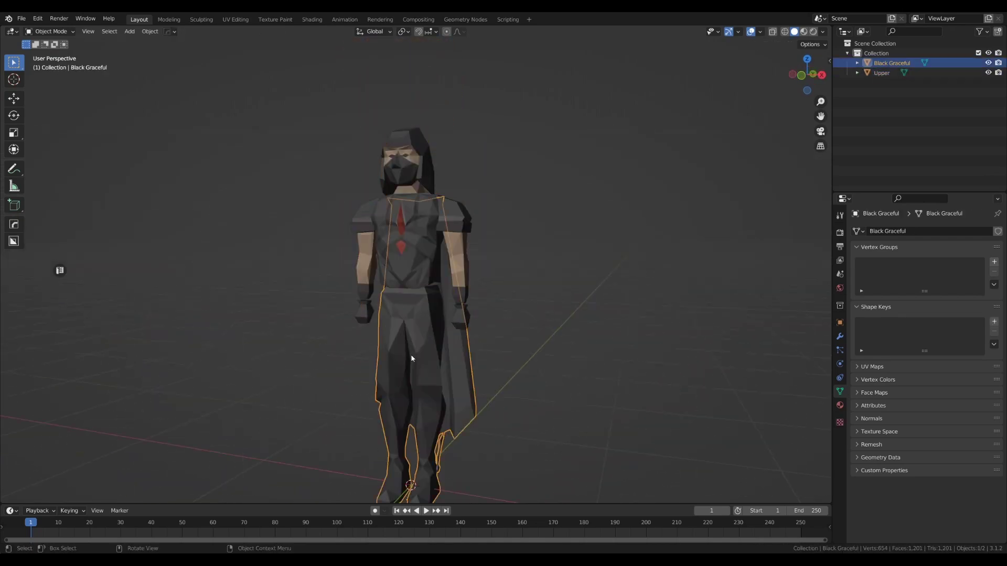
middle_drag(411, 355, 458, 267)
key(Tab)
key(p)
click(445, 259)
key(Tab)
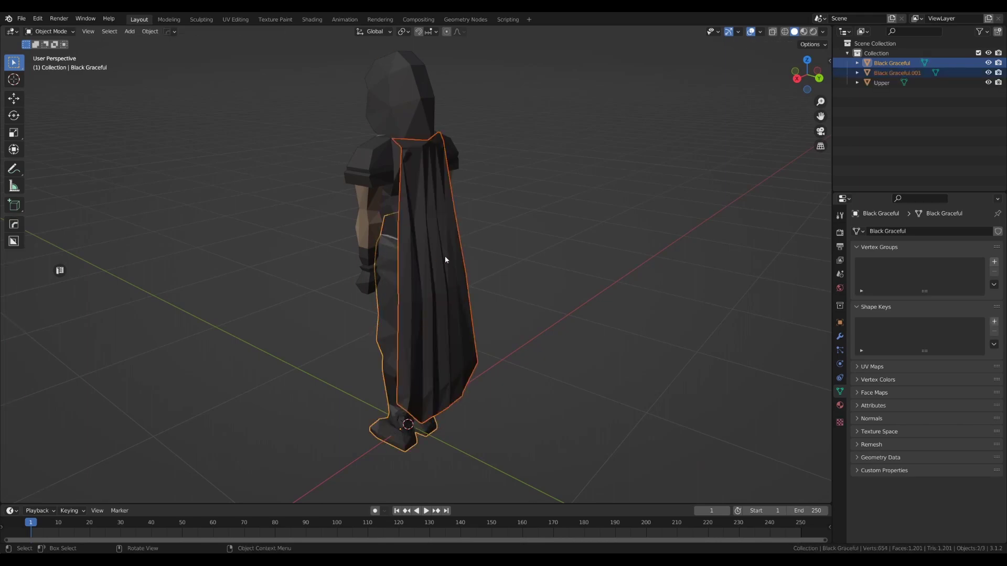
- Inspect the ankle wings, feet and trousers of the leg mesh from the side and front
click(397, 417)
scroll(494, 294, up, 8)
key(Tab)
click(532, 340)
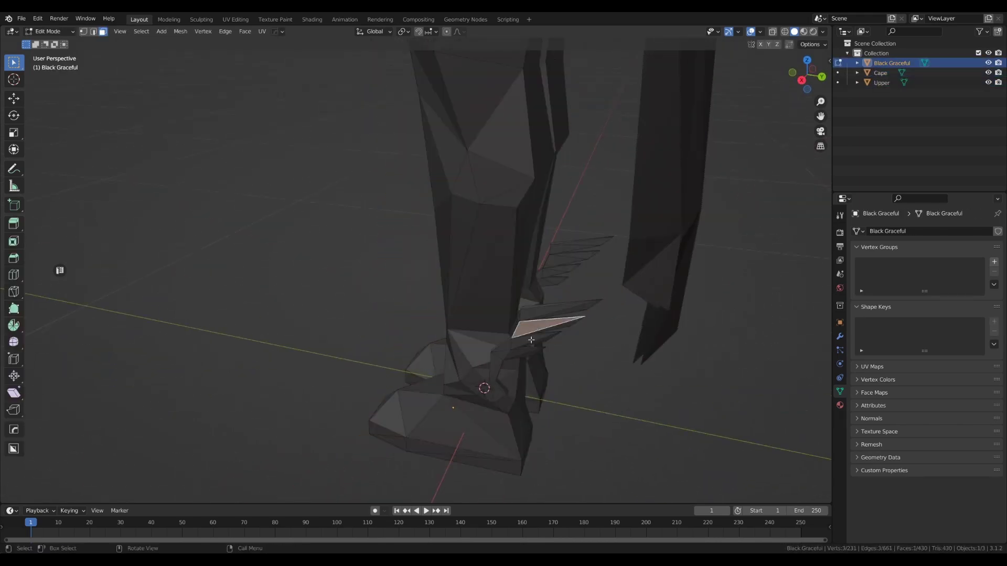
middle_drag(531, 340, 564, 331)
scroll(564, 331, down, 6)
click(497, 324)
middle_drag(497, 324, 556, 328)
scroll(540, 348, up, 4)
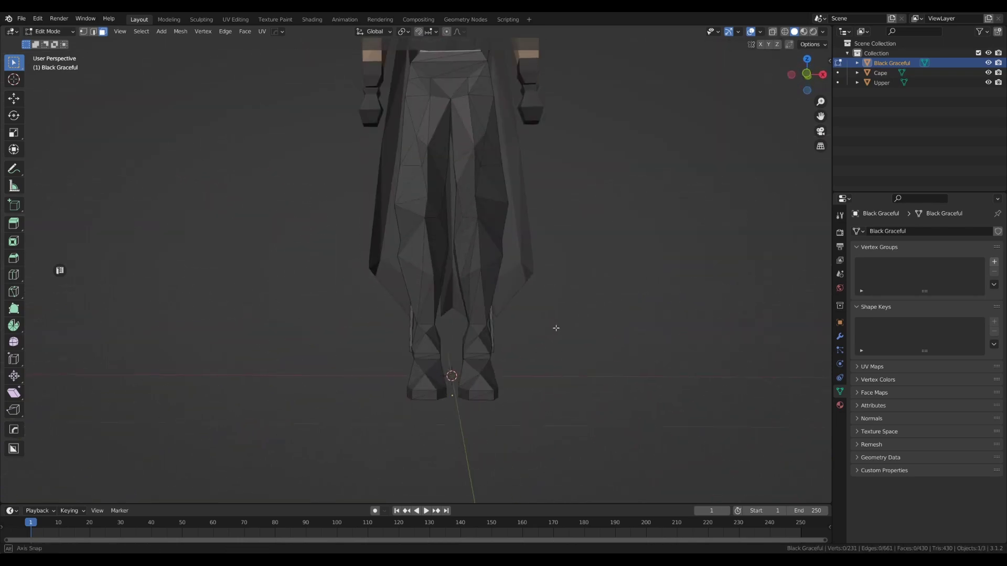
shift+middle_drag(527, 79, 440, 270)
key(Tab)
- Raise the hood's front center vertex above the brow along the Z axis in the Upper mesh
scroll(430, 157, up, 4)
shift+middle_drag(430, 157, 418, 273)
click(396, 204)
key(Tab)
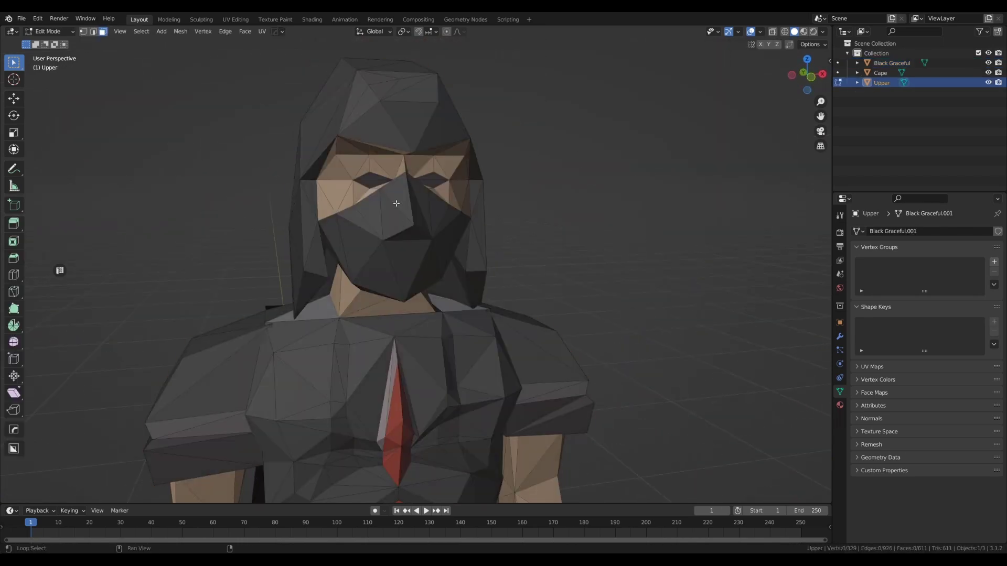
scroll(405, 309, up, 5)
shift+middle_drag(397, 204, 420, 362)
scroll(555, 173, down, 3)
key(1)
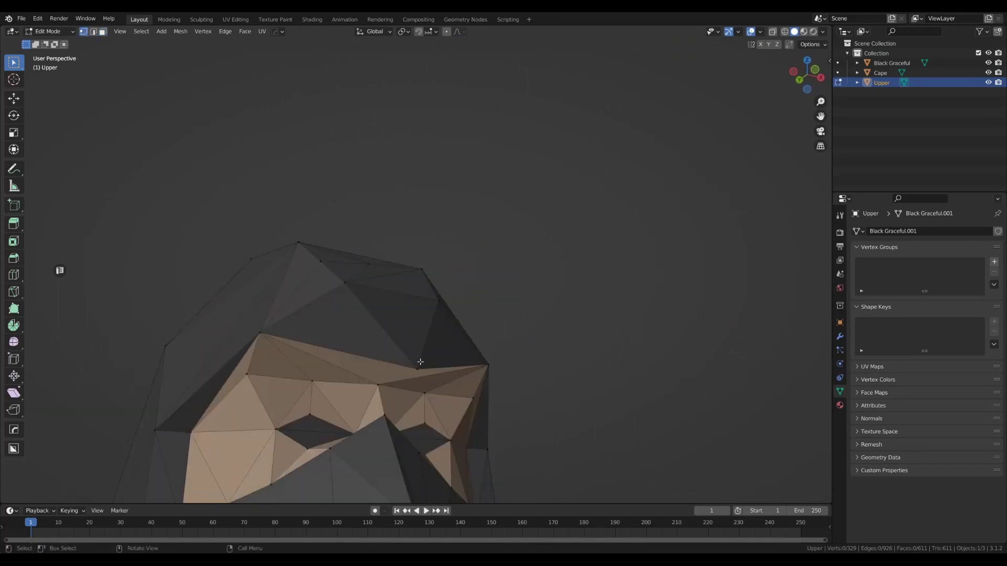
click(436, 362)
key(g)
key(z)
click(485, 332)
key(Tab)
- Deselect the character and save OSRS My Character.blend with the hood adjustment
click(529, 294)
middle_drag(529, 294, 562, 247)
scroll(526, 315, down, 6)
key(ctrl+s)
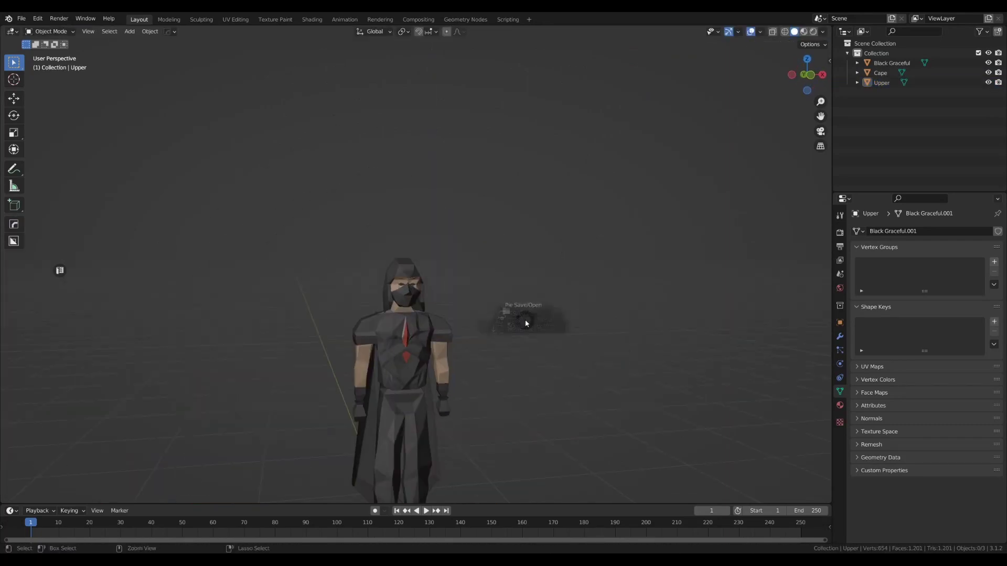
- Examine the torso and the waist area where the upper body meets the trousers
key(Tab)
key(Tab)
scroll(407, 274, up, 5)
scroll(508, 348, down, 4)
shift+middle_drag(508, 348, 518, 240)
key(Tab)
scroll(551, 223, up, 6)
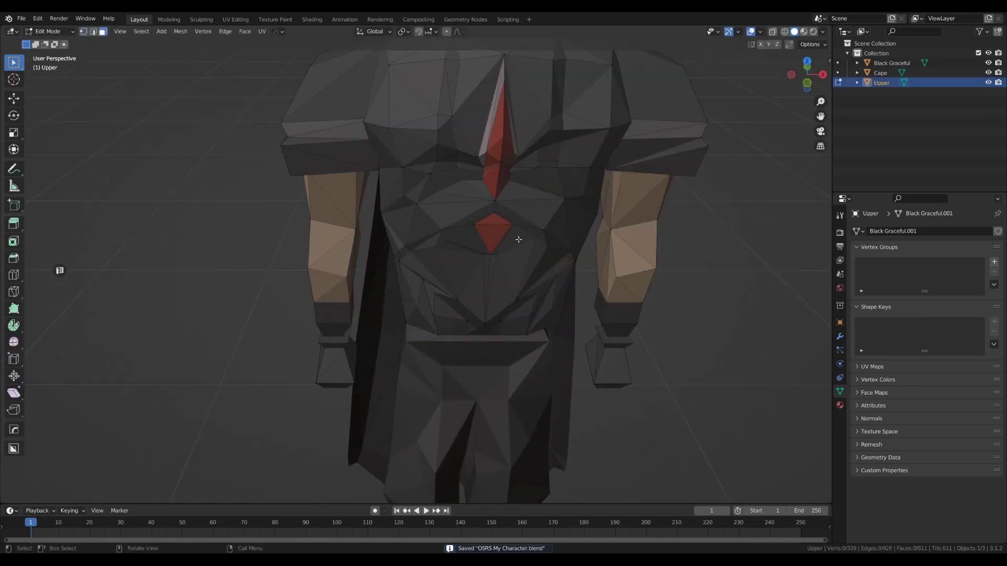
key(Tab)
scroll(525, 267, down, 8)
click(495, 284)
click(430, 310)
middle_drag(430, 310, 519, 252)
click(520, 252)
scroll(404, 268, up, 6)
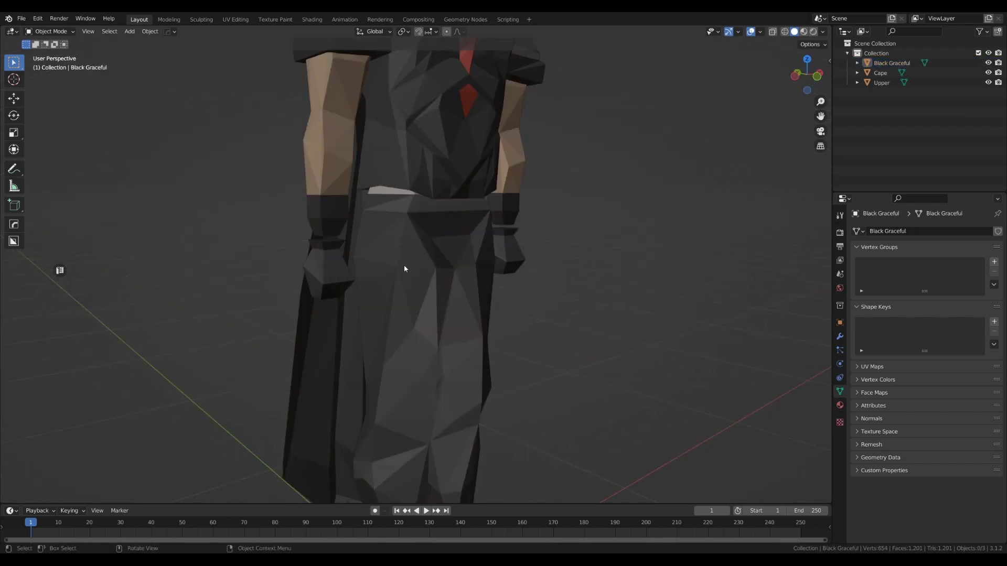
- Examine the waistband opening of the trousers mesh up close, including in X-ray view
key(Tab)
click(378, 208)
key(KP_Decimal)
key(alt+z)
middle_drag(377, 208, 492, 250)
key(alt+z)
key(Tab)
- Select the open edge loop at the bottom of the Upper mesh's torso, extrude it and scale it inward
click(434, 189)
key(Tab)
key(2)
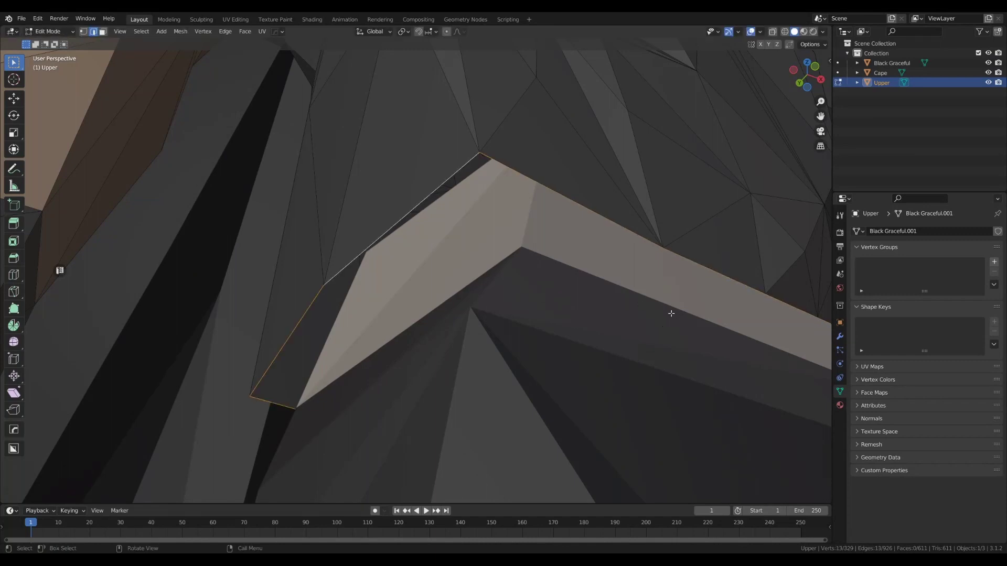
key(ctrl+f)
alt+click(464, 161)
key(s)
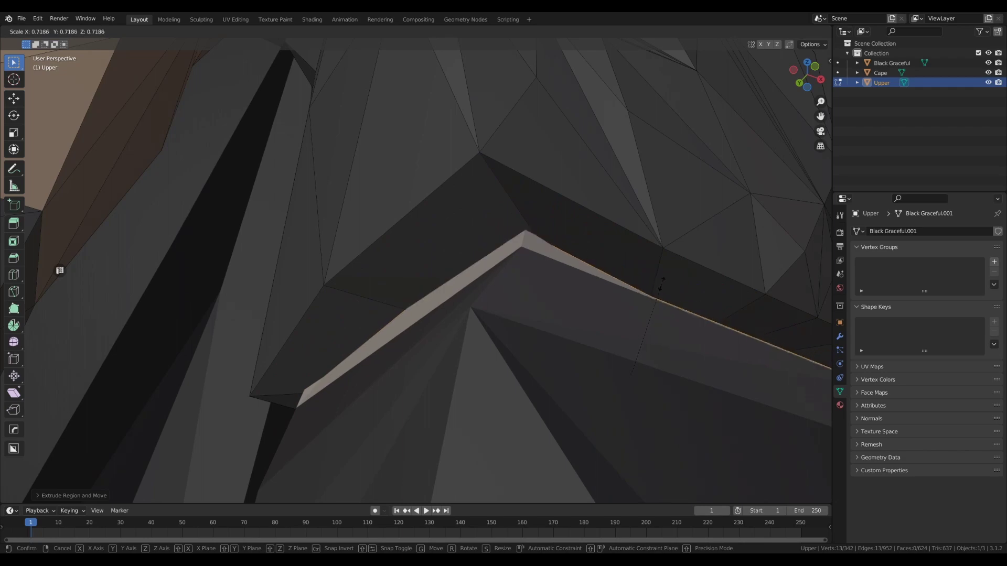
click(640, 331)
- Merge the extruded loop's vertices at center to close the torso's underside
key(alt+z)
key(m)
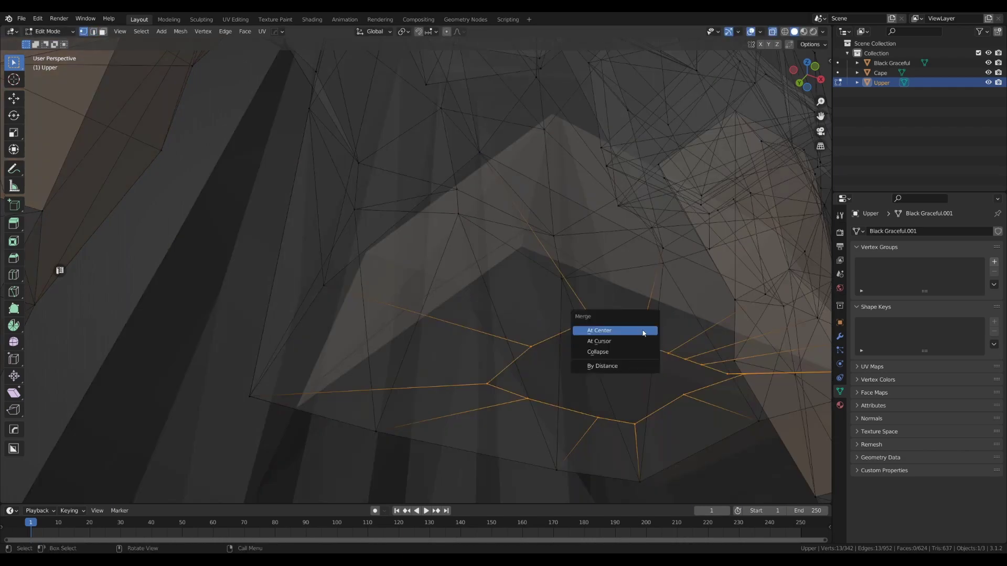
click(630, 332)
key(alt+z)
key(Tab)
- Check the closed torso from below and save the changes to OSRS My Character.blend
scroll(629, 337, down, 10)
click(533, 333)
key(Tab)
key(Tab)
middle_drag(534, 334, 555, 240)
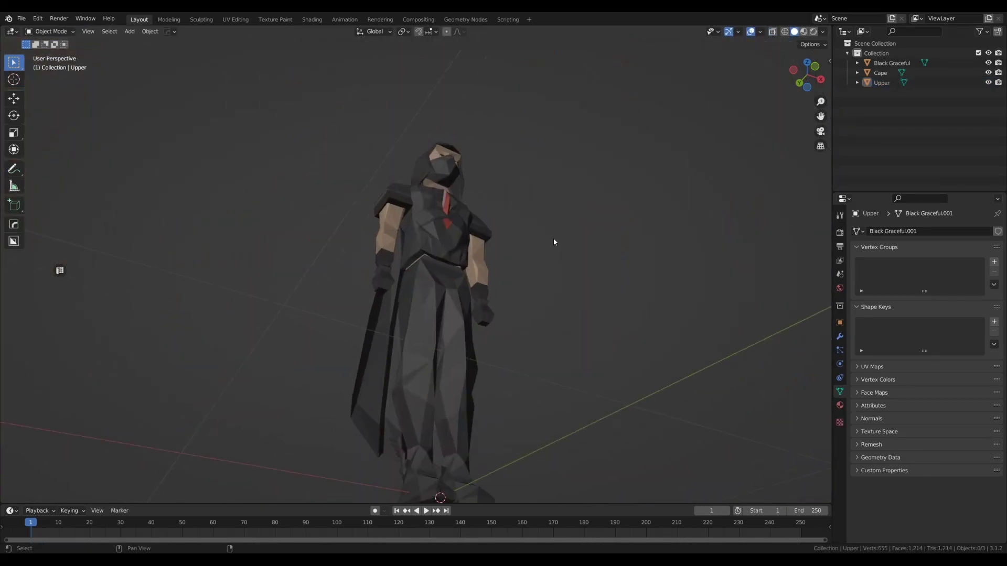
key(Tab)
middle_drag(436, 283, 503, 183)
scroll(503, 182, down, 5)
key(ctrl+s)
scroll(503, 184, down, 3)
- Isolate the cape and try giving it thickness with a Solidify modifier set to -3.072 m
click(429, 393)
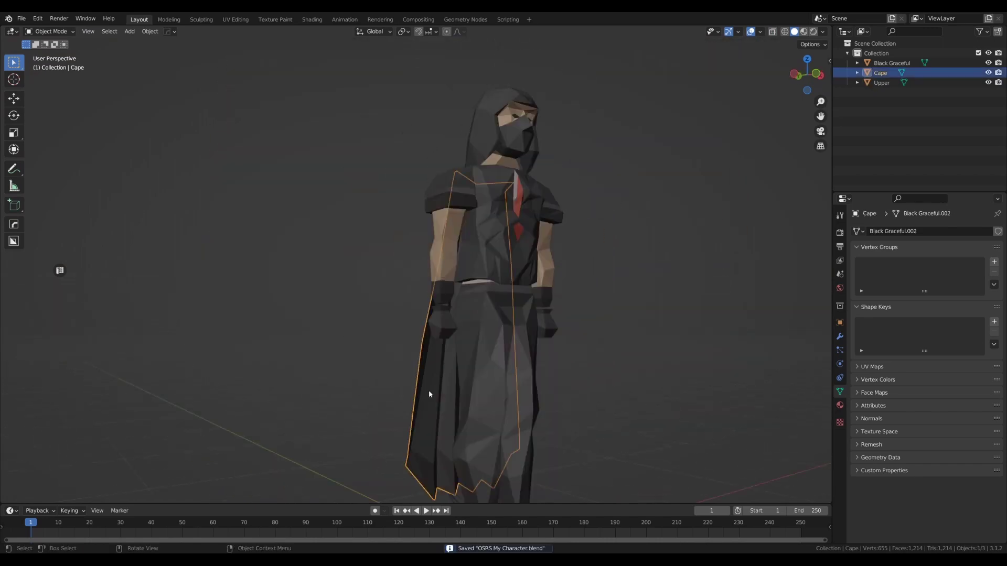
key(slash)
middle_drag(430, 393, 496, 306)
scroll(495, 306, up, 3)
key(q)
mouse_move(493, 266)
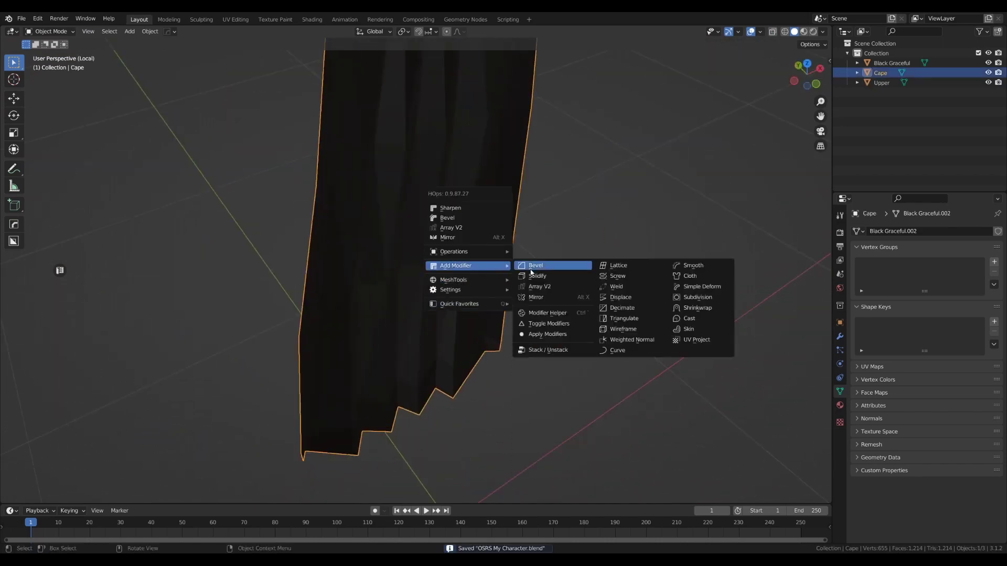
click(536, 275)
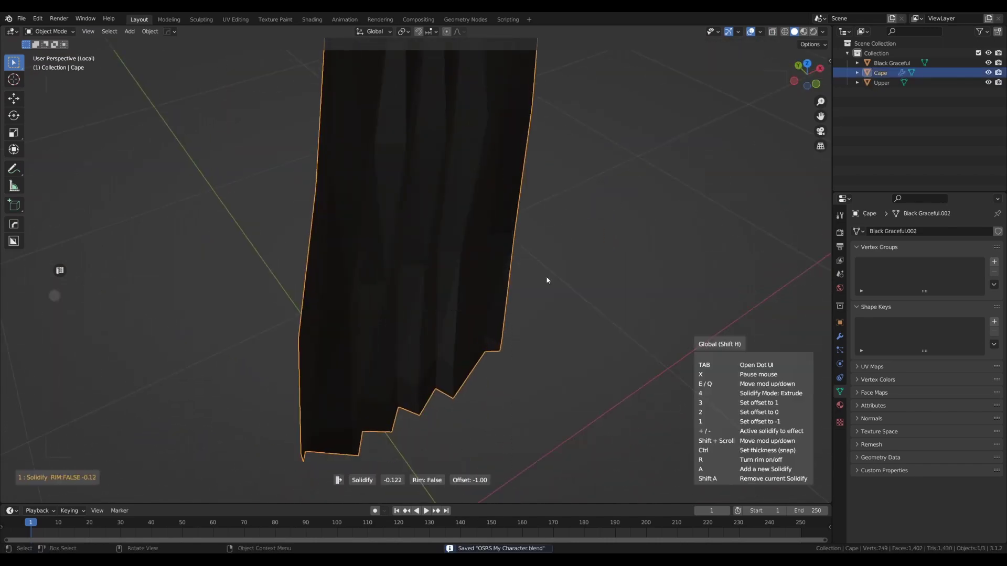
click(257, 297)
middle_drag(568, 309, 475, 262)
- Try Even Thickness on the cape's Solidify modifier and remove the modifier
click(840, 336)
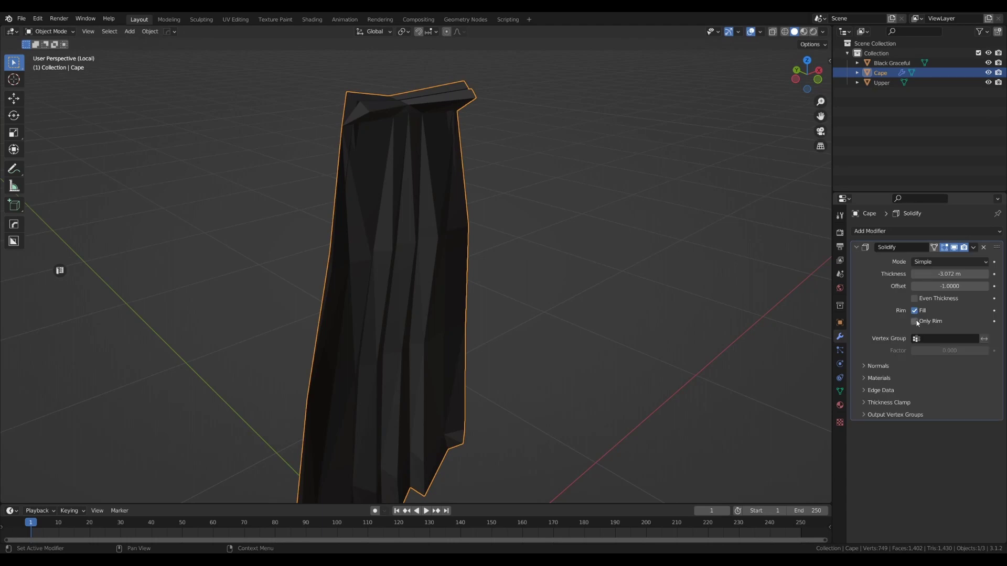
click(914, 298)
middle_drag(566, 262, 449, 269)
click(984, 247)
- Merge all of the cape's vertices by distance and bring the whole character back into view
key(Tab)
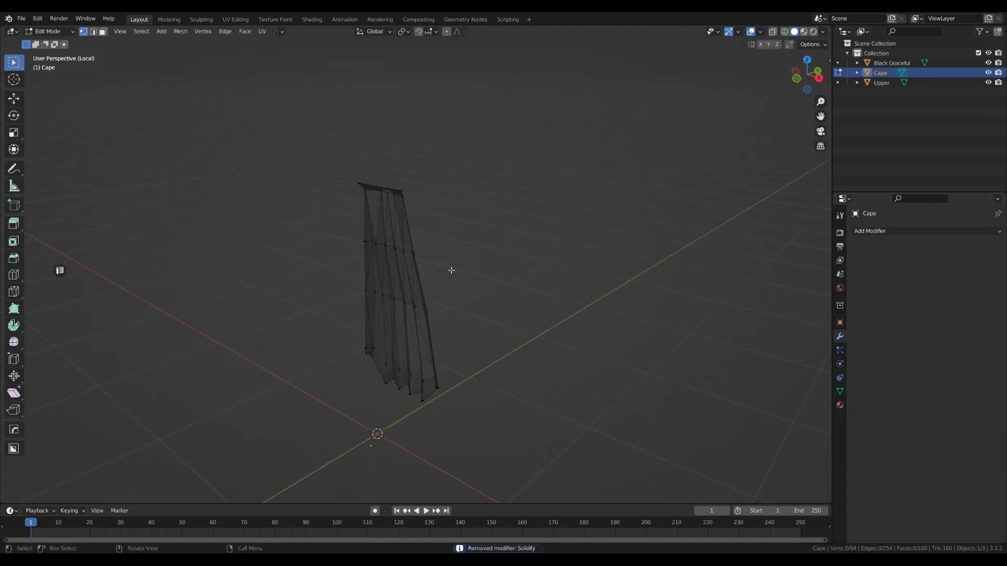
key(a)
key(a)
key(a)
key(m)
click(401, 386)
middle_drag(401, 386, 521, 322)
key(Tab)
key(KP_Divide)
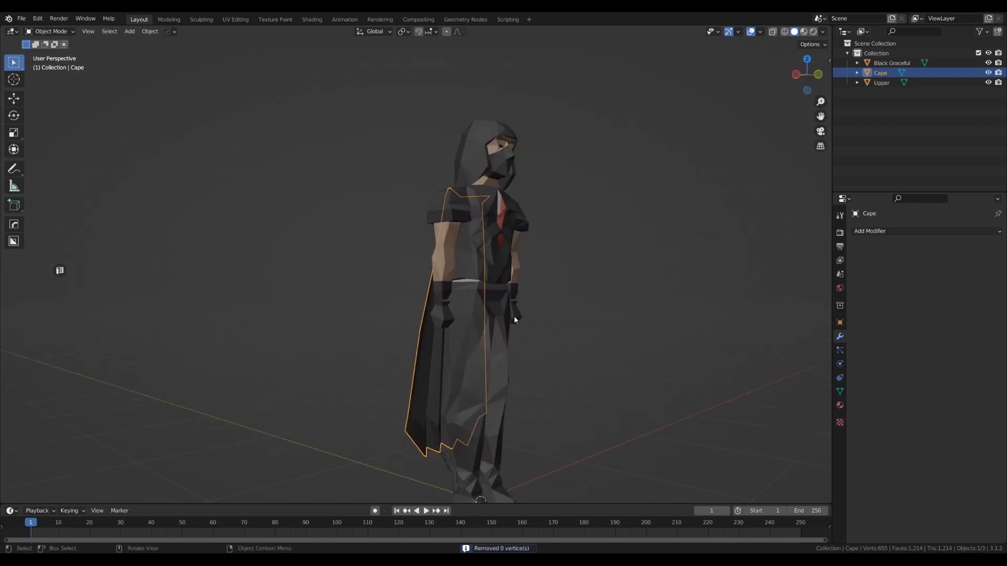
- Select the upper body, legs and cape objects together and isolate them in local view
click(495, 99)
shift+click(441, 306)
shift+click(428, 307)
key(KP_Divide)
middle_drag(546, 265, 511, 281)
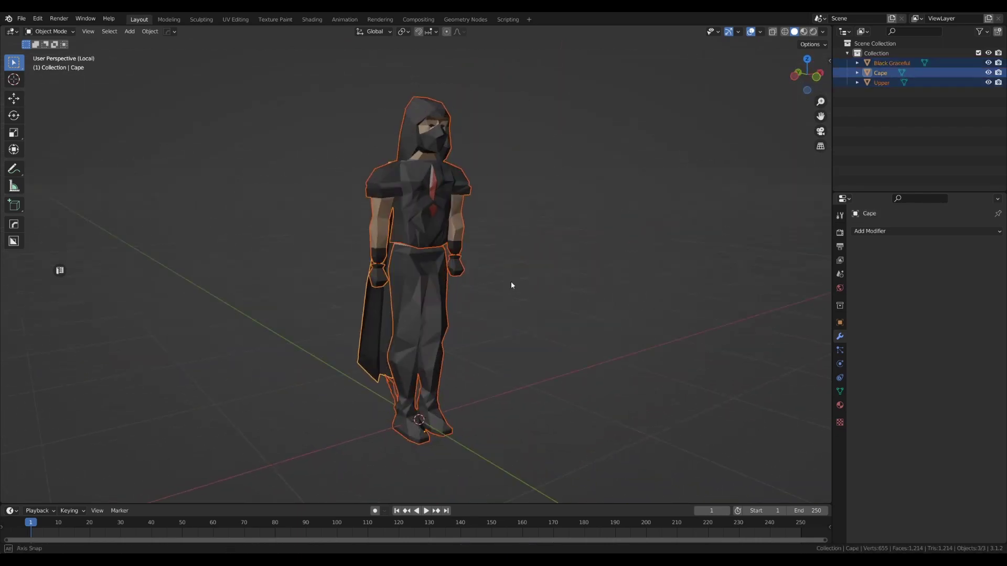
- Leave local view and select all geometry of the body, cape and upper objects in Edit Mode
scroll(511, 282, up, 2)
key(KP_Divide)
key(Tab)
key(a)
key(a)
key(a)
key(a)
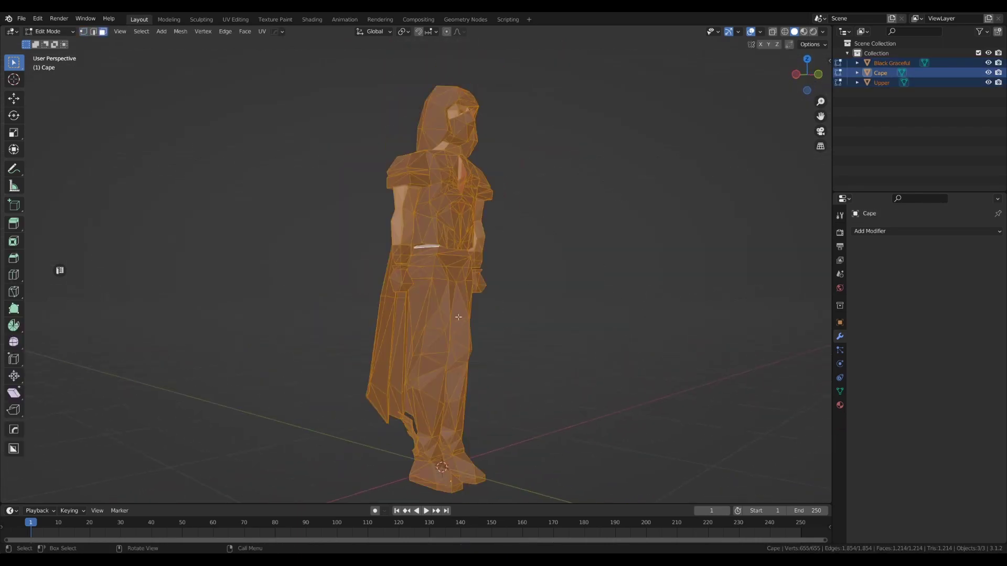
- Switch to the UV Editing workspace and unwrap the selected character geometry with Smart UV Project
key(u)
click(235, 19)
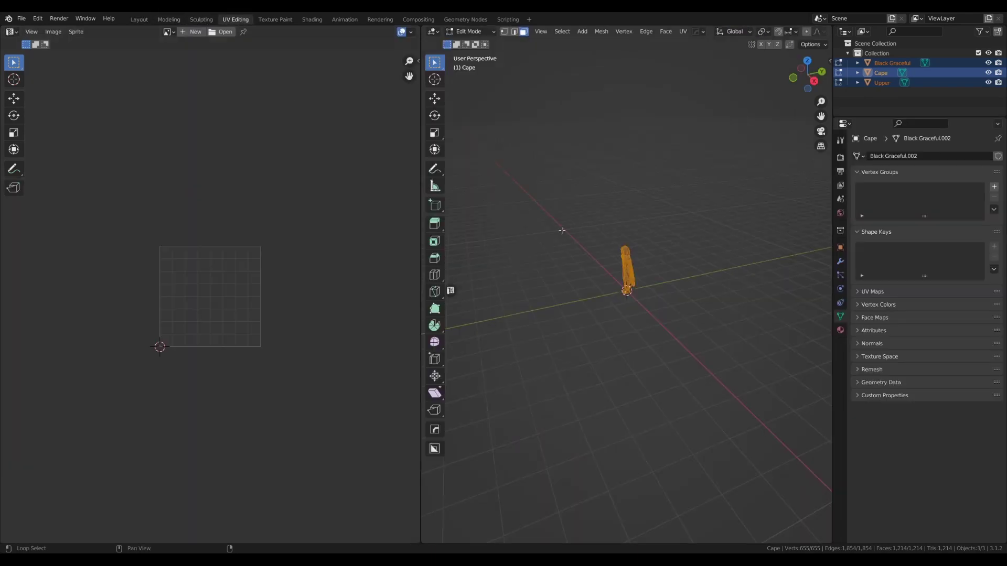
key(KP_Decimal)
middle_drag(627, 255, 682, 257)
scroll(628, 256, down, 2)
scroll(319, 251, down, 1)
scroll(582, 273, up, 2)
middle_drag(582, 274, 631, 272)
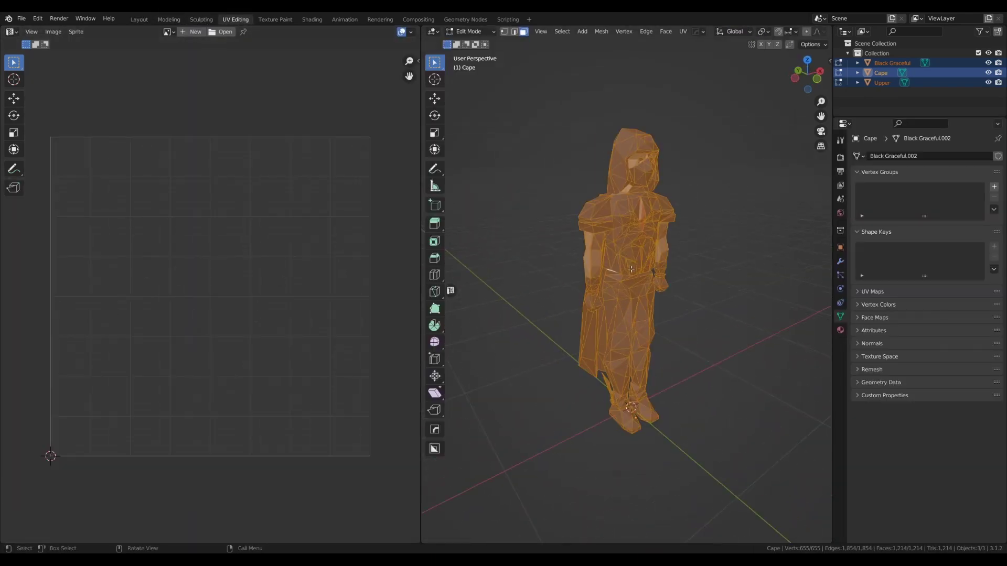
key(u)
click(628, 284)
click(641, 364)
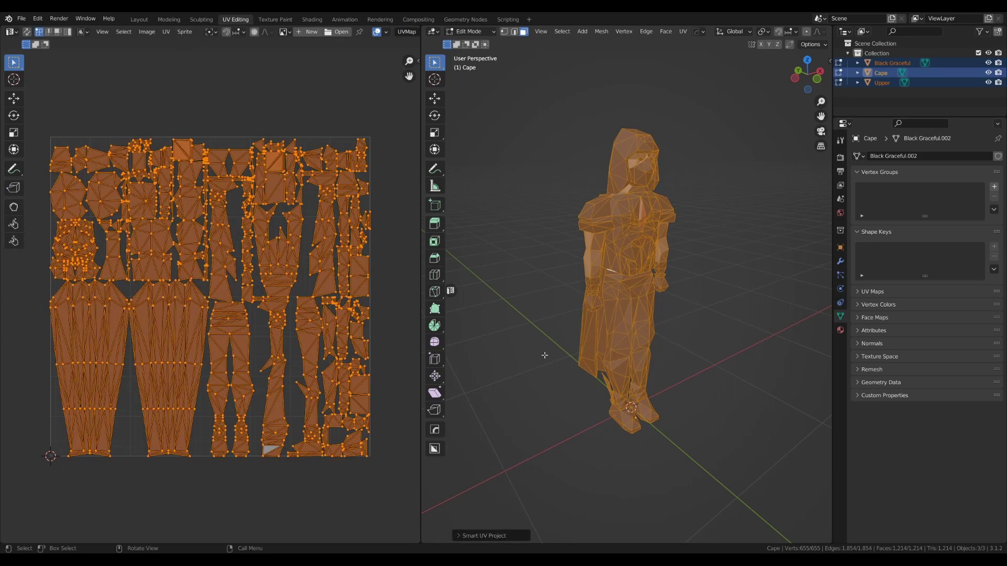
- Clear the selection and isolate the cape object for face editing
key(alt+a)
key(KP_Divide)
click(608, 333)
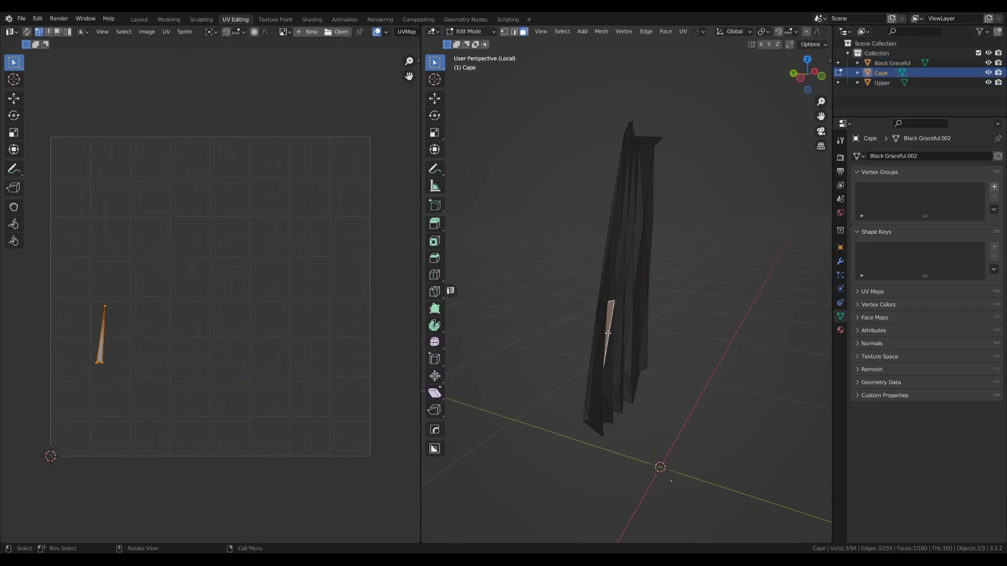
- Try to select only one side of the cape with Select Linked delimited by Normal
middle_drag(607, 333, 640, 314)
click(640, 290)
key(q)
key(q)
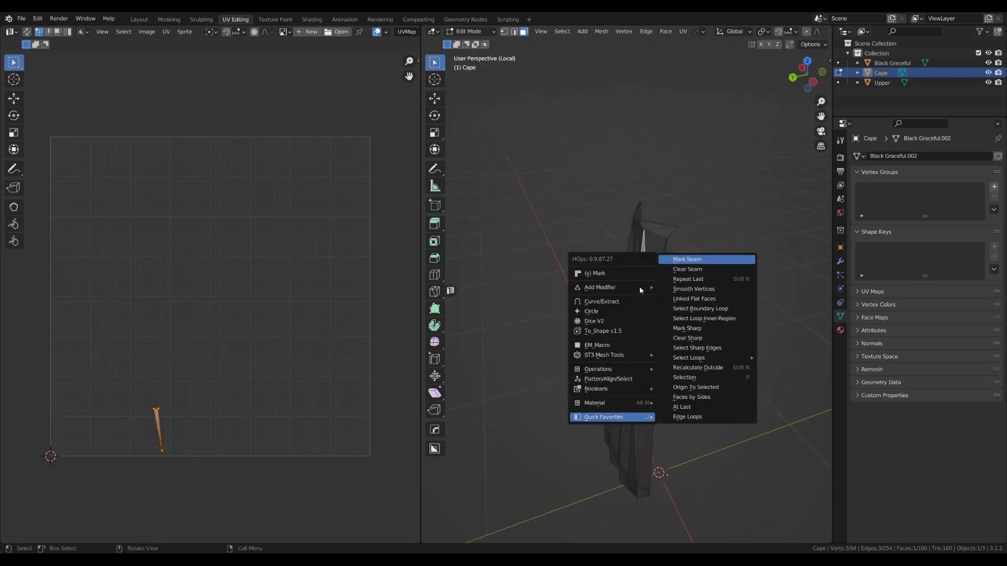
key(Escape)
key(l)
click(497, 536)
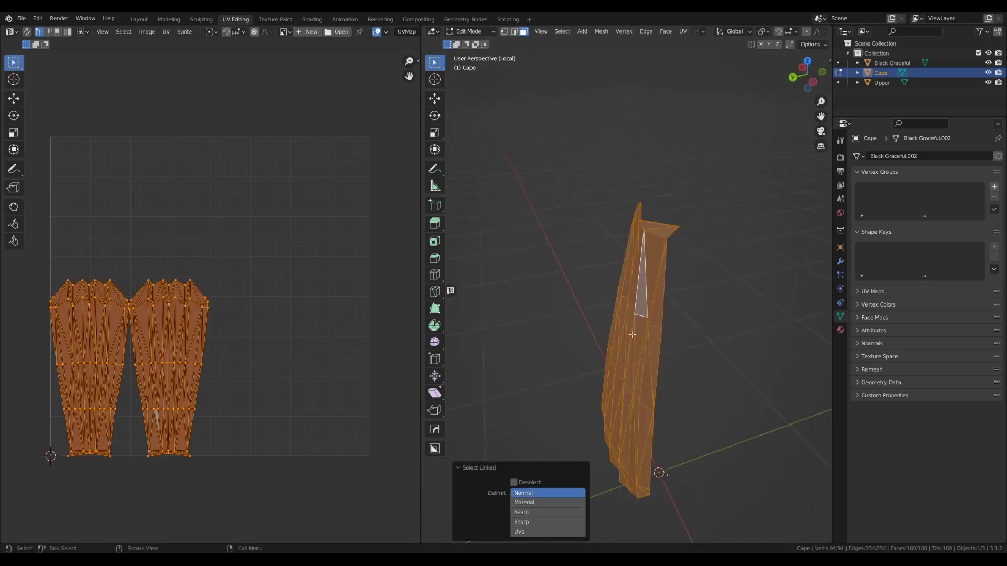
key(ctrl+z)
key(l)
mouse_move(632, 335)
middle_down()
mouse_move(590, 329)
mouse_move(632, 321)
middle_up()
key(alt+a)
- Enable UV sync selection and delete the cape faces belonging to one of its two UV islands
middle_drag(151, 324, 259, 253)
scroll(222, 315, up, 3)
key(3)
drag(128, 126, 303, 526)
click(26, 32)
key(alt+a)
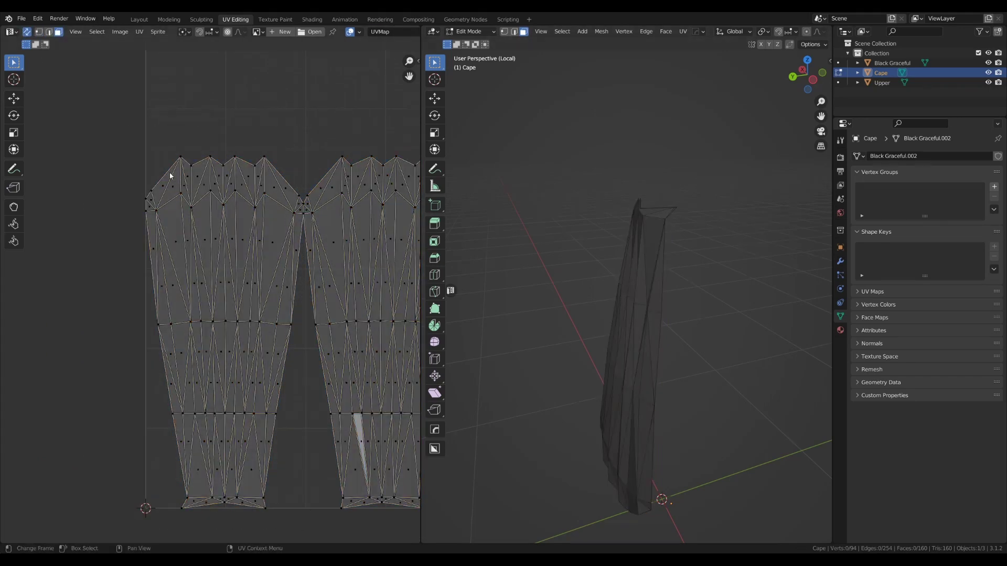
drag(105, 121, 302, 528)
middle_drag(698, 388, 645, 391)
key(x)
click(677, 374)
- Leave the cape's Edit Mode and local view, and select all three character objects
middle_drag(676, 362, 649, 325)
key(Tab)
scroll(624, 333, down, 6)
key(KP_Divide)
scroll(643, 320, down, 4)
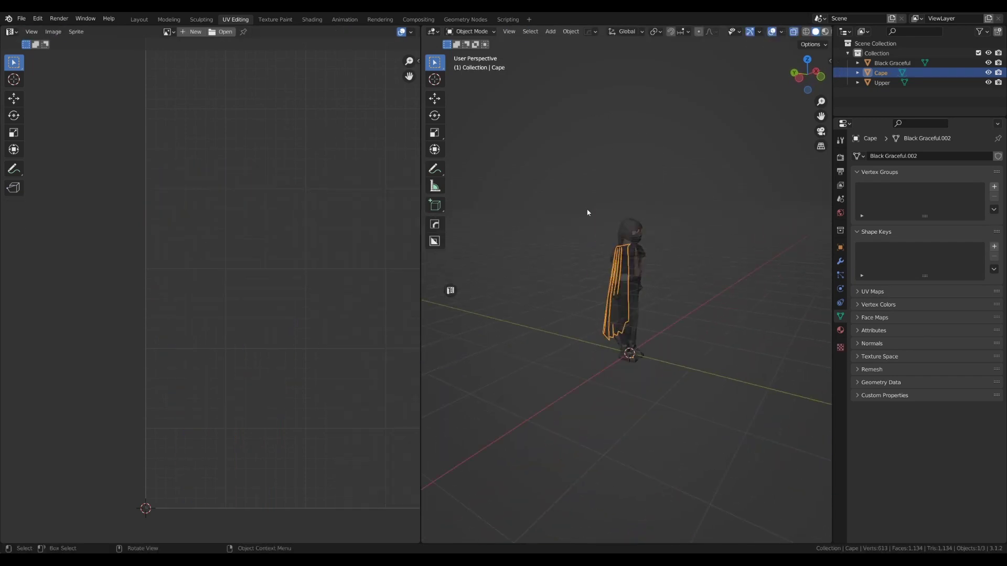
drag(580, 187, 667, 425)
scroll(671, 380, up, 4)
scroll(266, 259, down, 6)
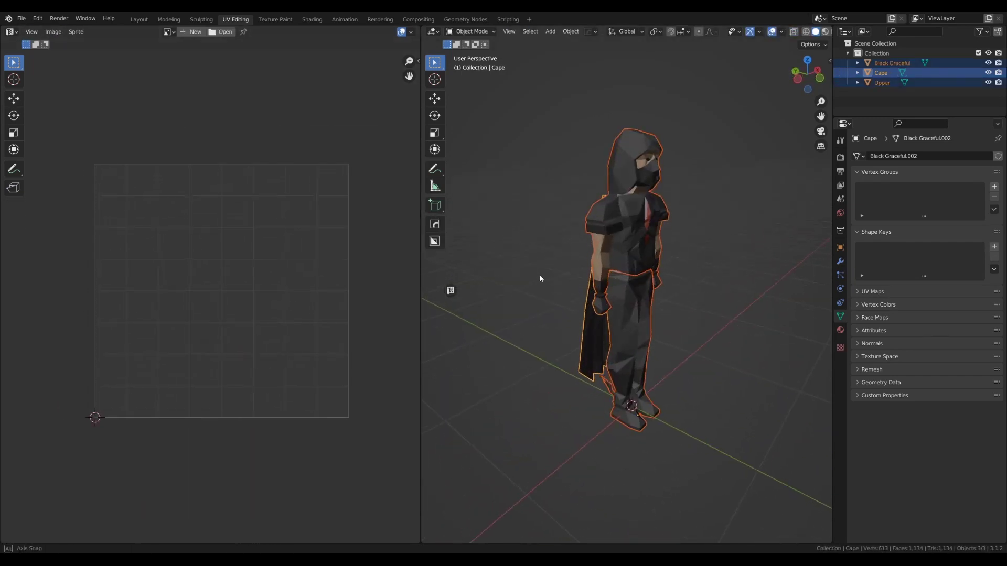
- Pack the UV islands of all three objects together with UVPackmaster2
key(Tab)
key(n)
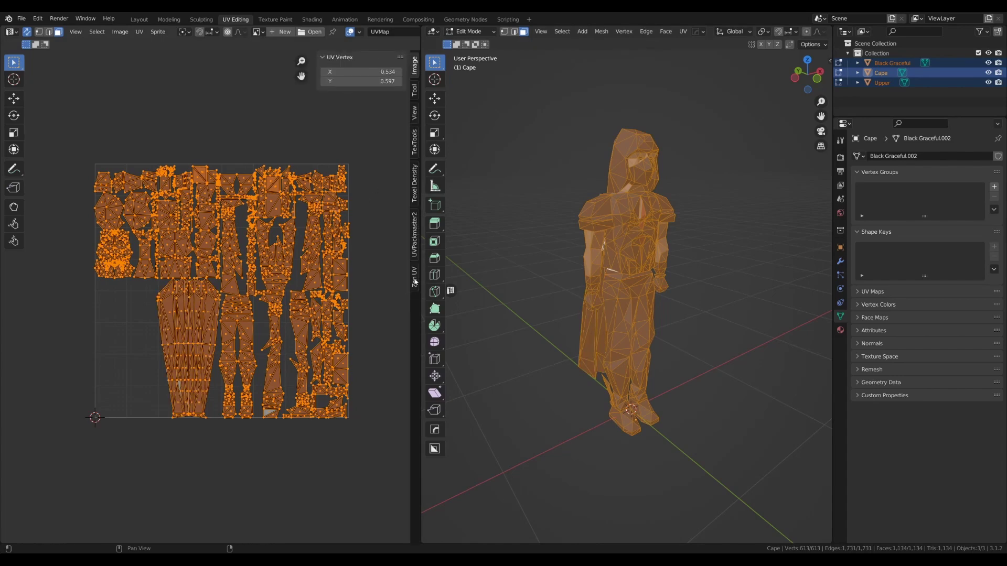
click(415, 244)
click(342, 401)
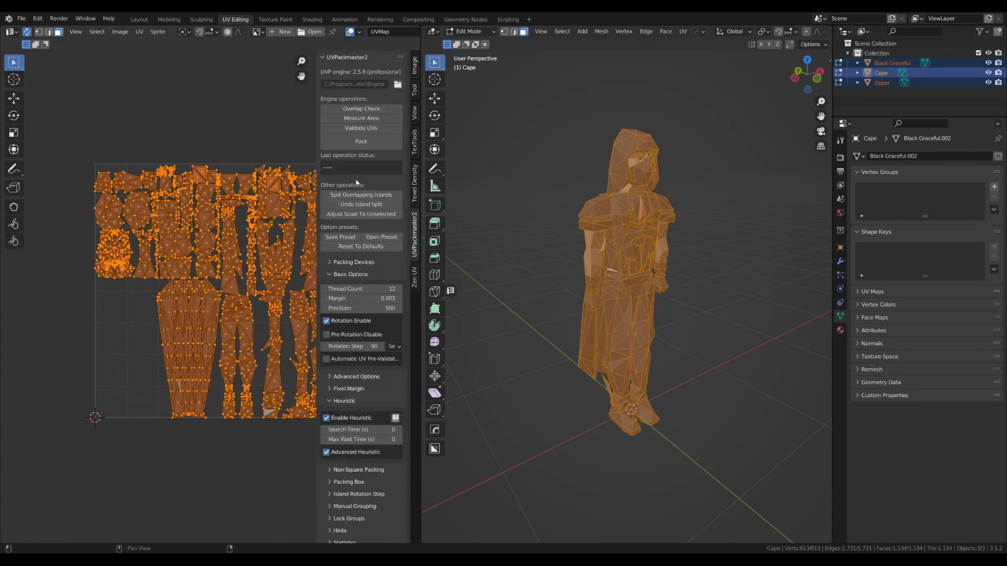
click(361, 141)
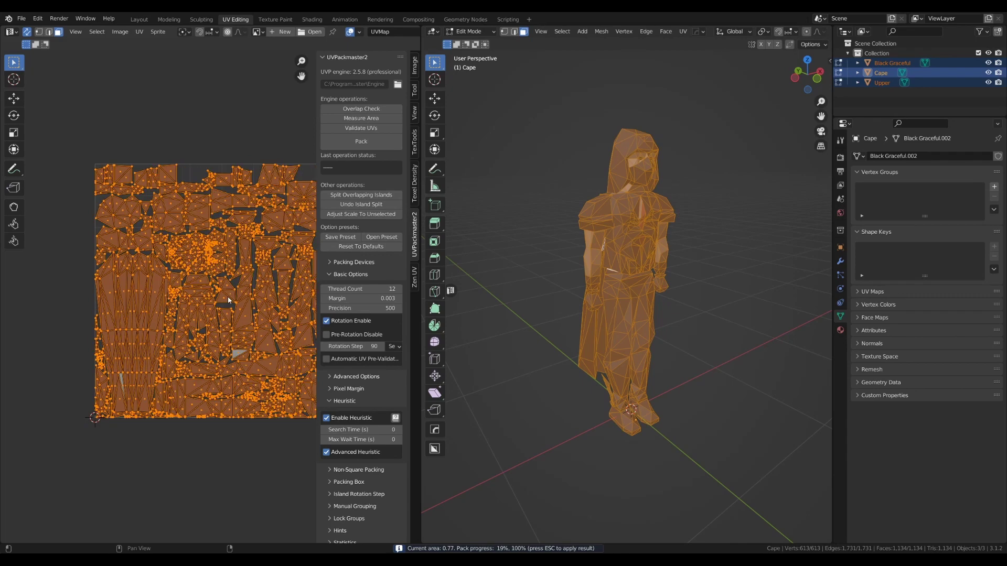
key(n)
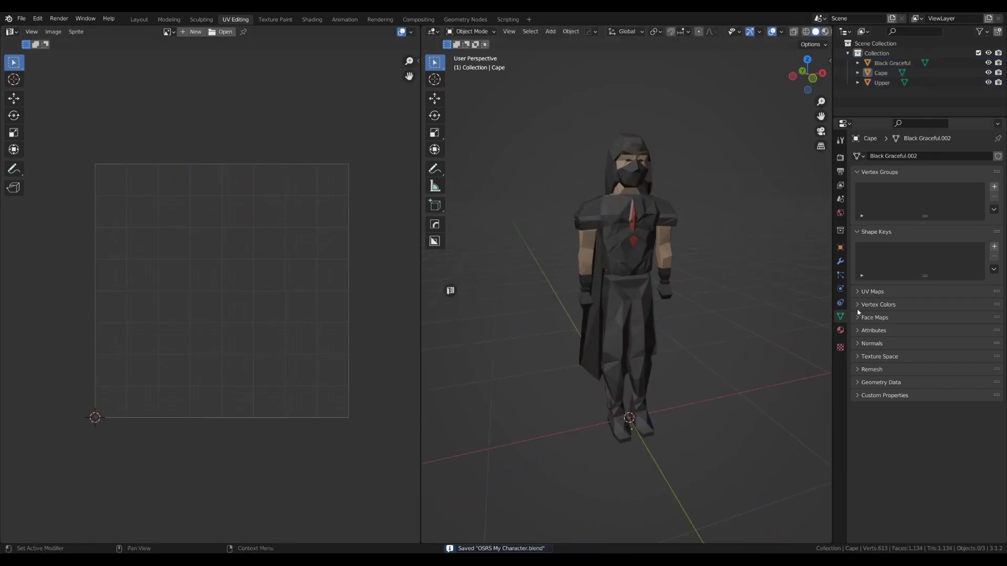
- Show the Omniverse material bake options and join the upper body with the legs object
click(587, 350)
middle_drag(587, 351, 627, 299)
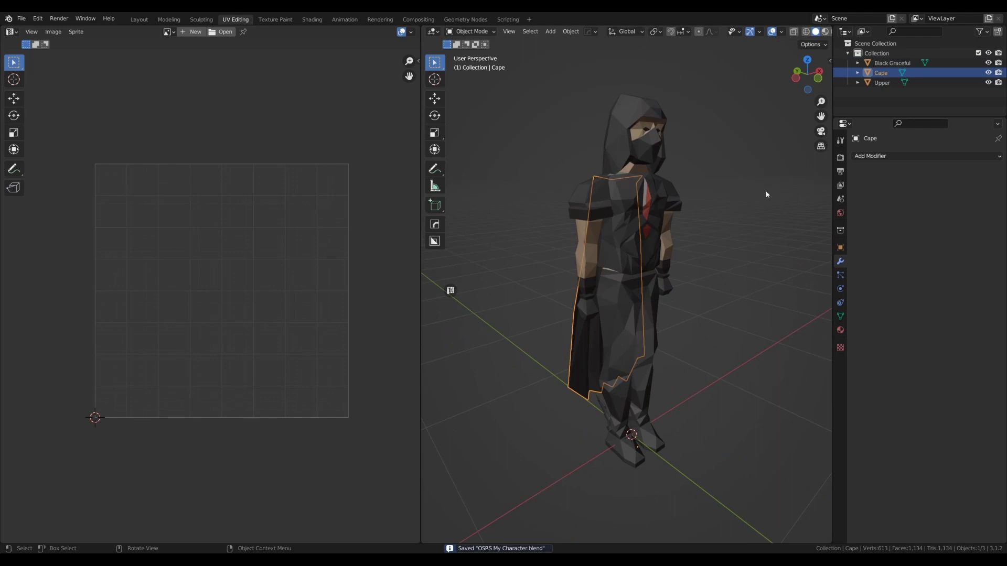
key(n)
click(656, 216)
click(823, 488)
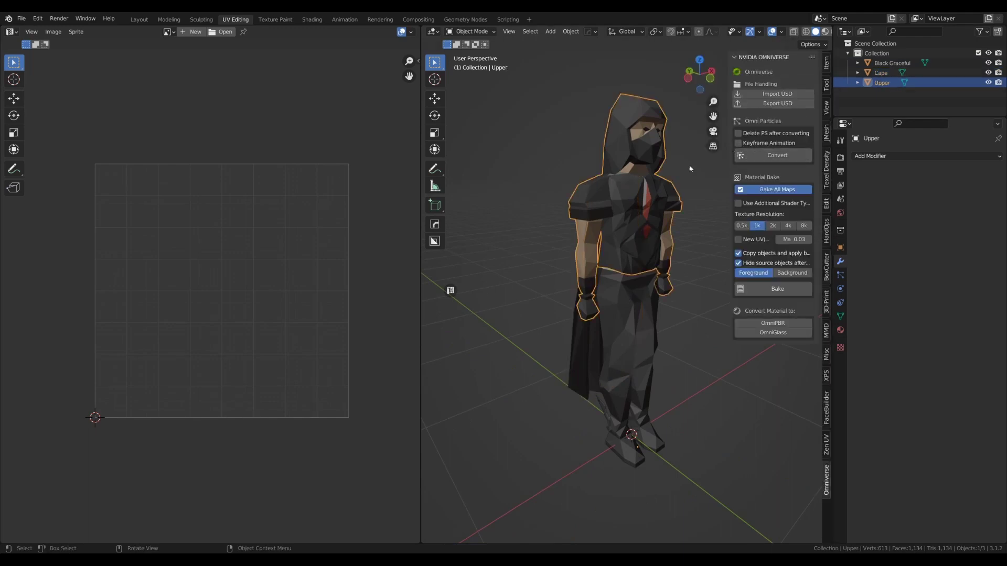
middle_drag(690, 168, 695, 323)
shift+click(621, 363)
key(ctrl+j)
- Hide the cape object so only the joined body remains in view
click(613, 340)
middle_drag(613, 340, 661, 345)
key(g)
key(x)
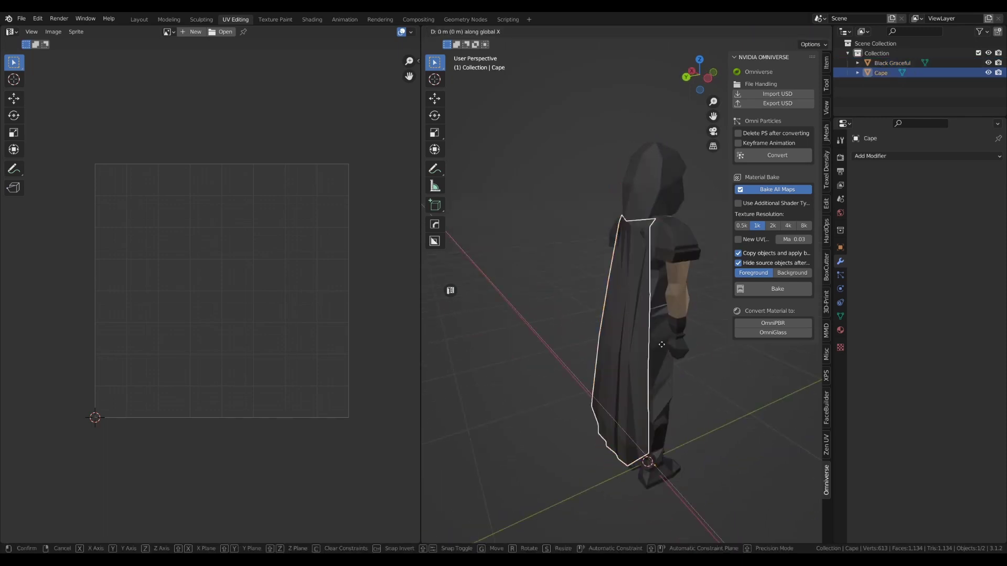
right_click(659, 294)
key(h)
middle_drag(660, 294, 569, 302)
- Select the joined body and save the Blender file
click(646, 287)
middle_drag(674, 272, 636, 247)
key(ctrl+s)
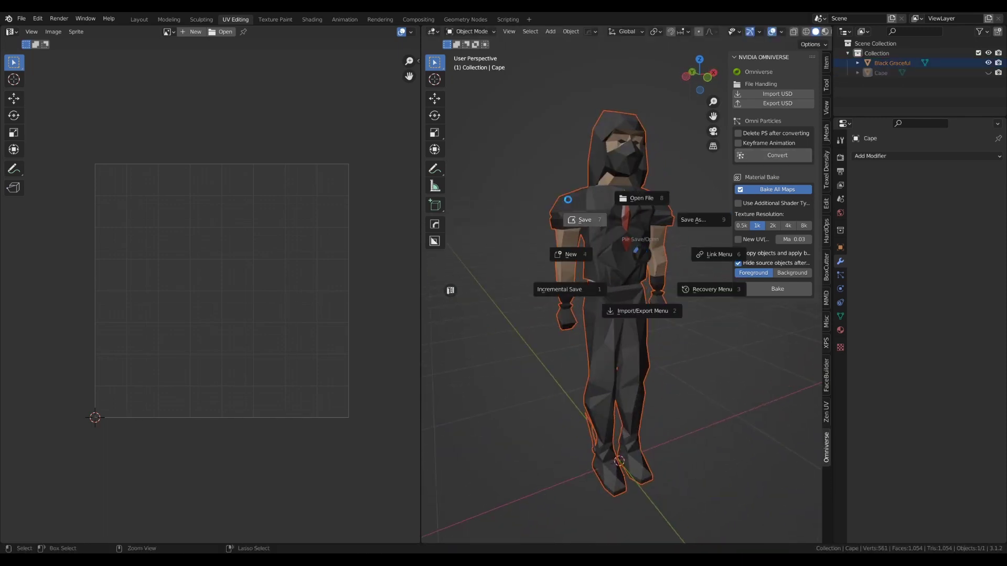
click(569, 200)
- Limit the Omniverse material bake to the Diffuse map at 2k texture resolution
click(758, 190)
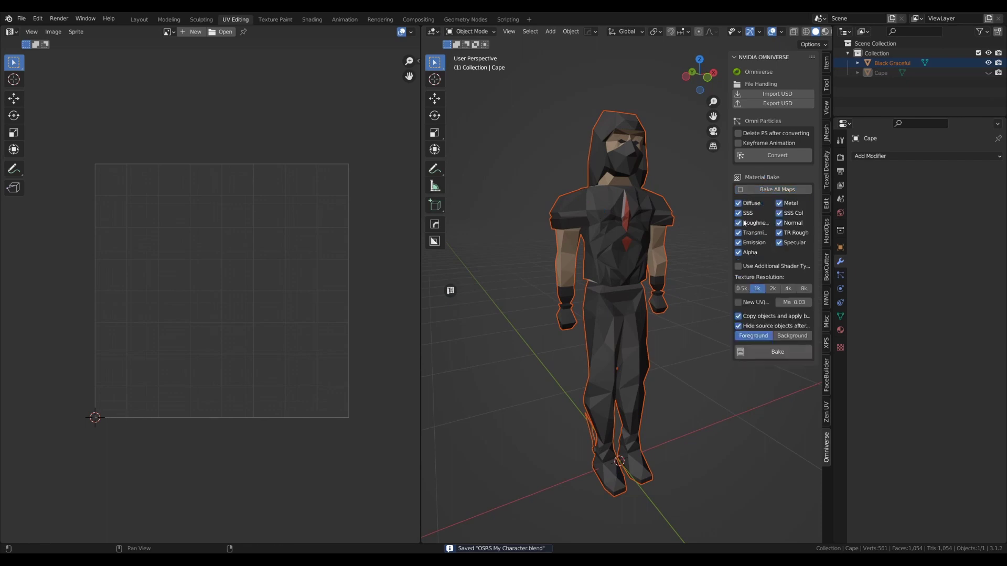
click(775, 190)
click(767, 191)
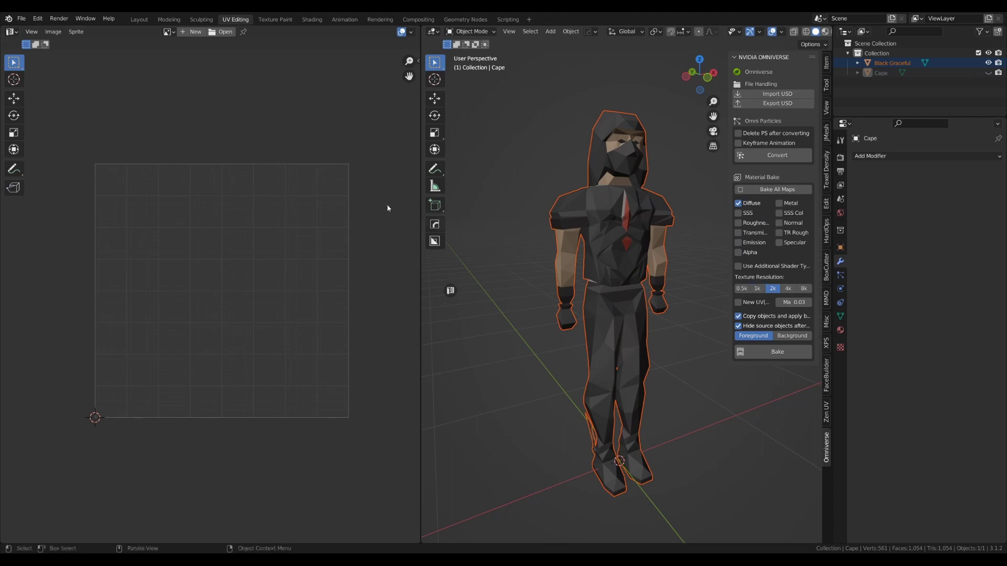
click(760, 351)
- Name a new nested collection Source and put the Black Graceful and Cape objects in it
click(885, 53)
double_click(886, 62)
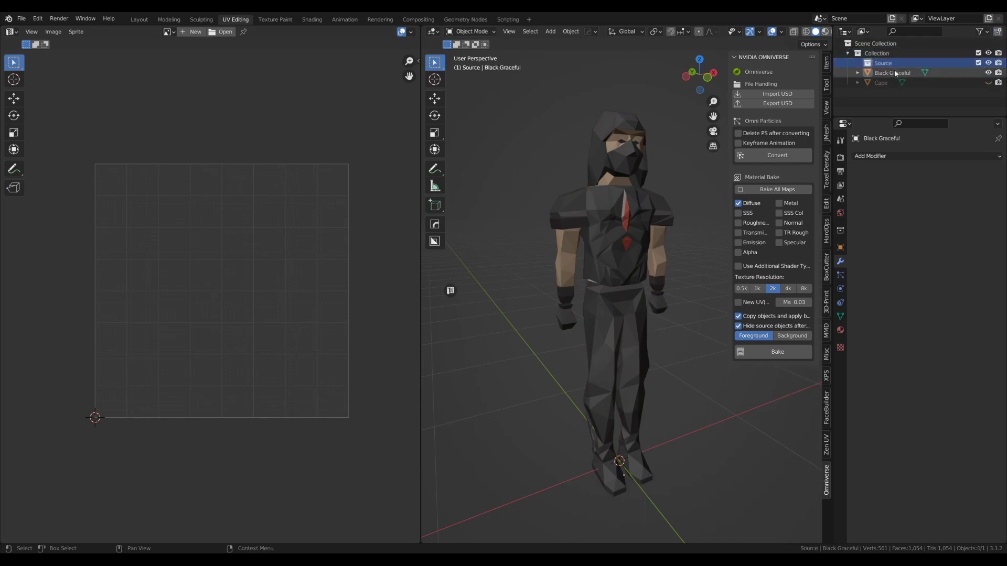
click(895, 74)
shift+click(884, 83)
drag(884, 83, 891, 63)
click(890, 63)
- Bake the Black Graceful body's diffuse map and show the baked object's material with its Base Color texture
click(898, 73)
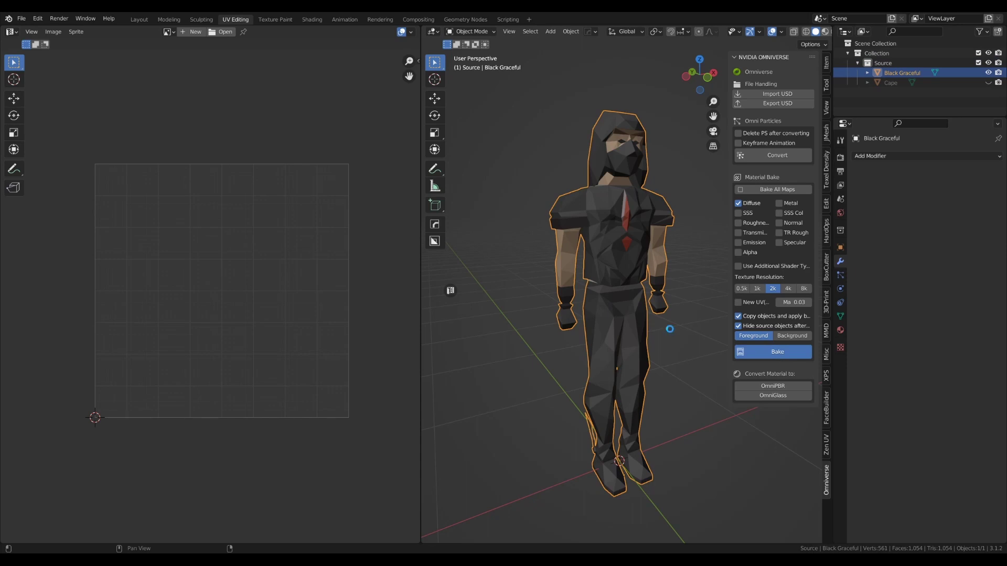
click(634, 262)
click(840, 329)
click(860, 301)
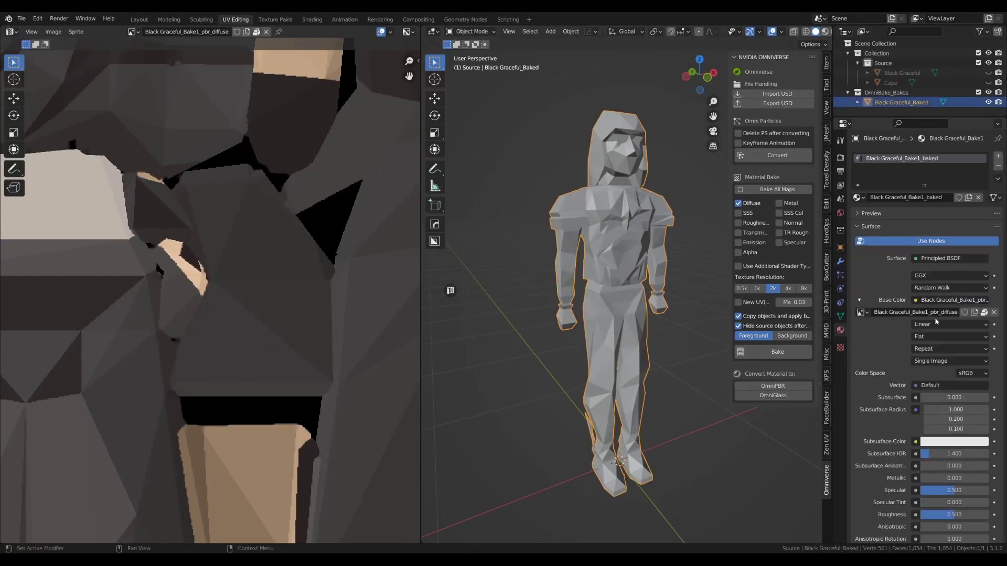
- Display the whole baked diffuse texture and set the solid viewport colour to Texture
scroll(188, 205, down, 6)
key(Tab)
key(Tab)
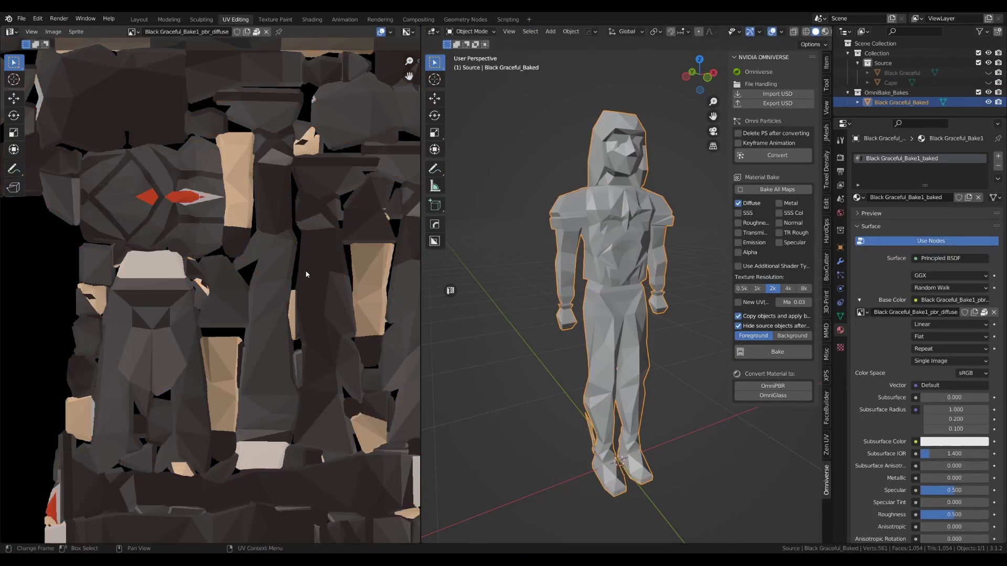
scroll(305, 269, down, 2)
click(823, 32)
click(864, 163)
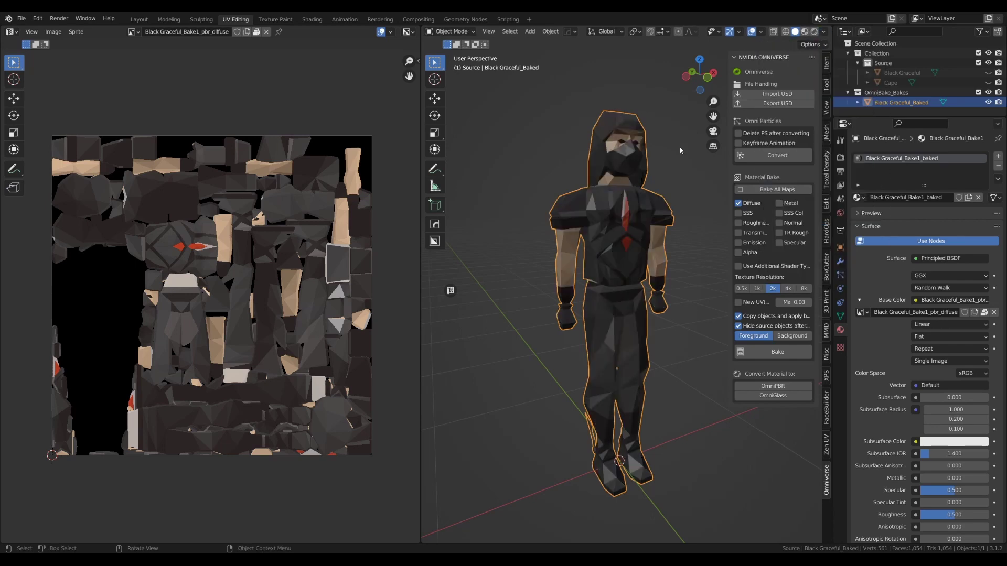
- Set the baked material's Specular to 0.000 and Roughness to 1.000
middle_drag(726, 239, 734, 258)
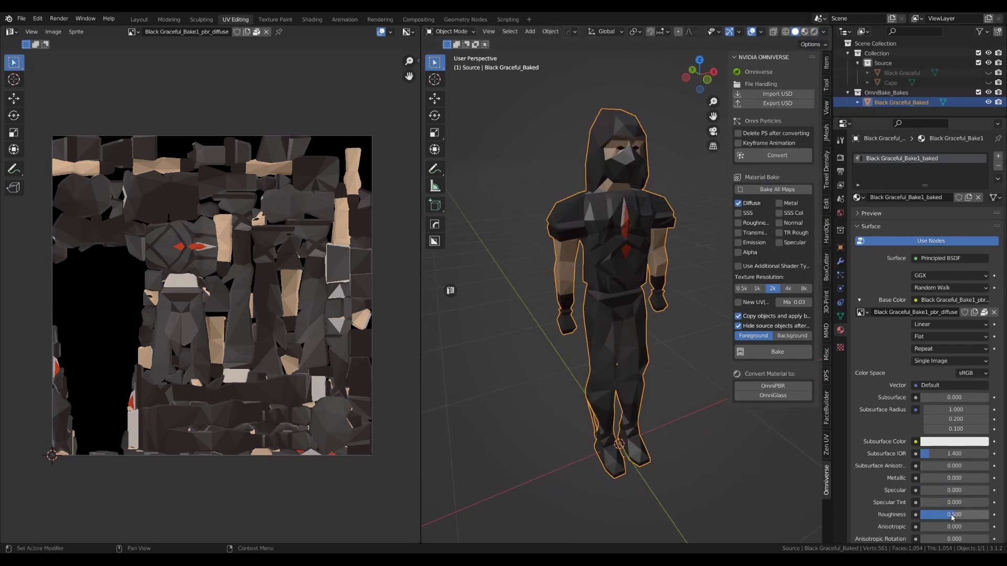
mouse_move(601, 246)
middle_down()
mouse_move(672, 258)
mouse_move(609, 248)
middle_up()
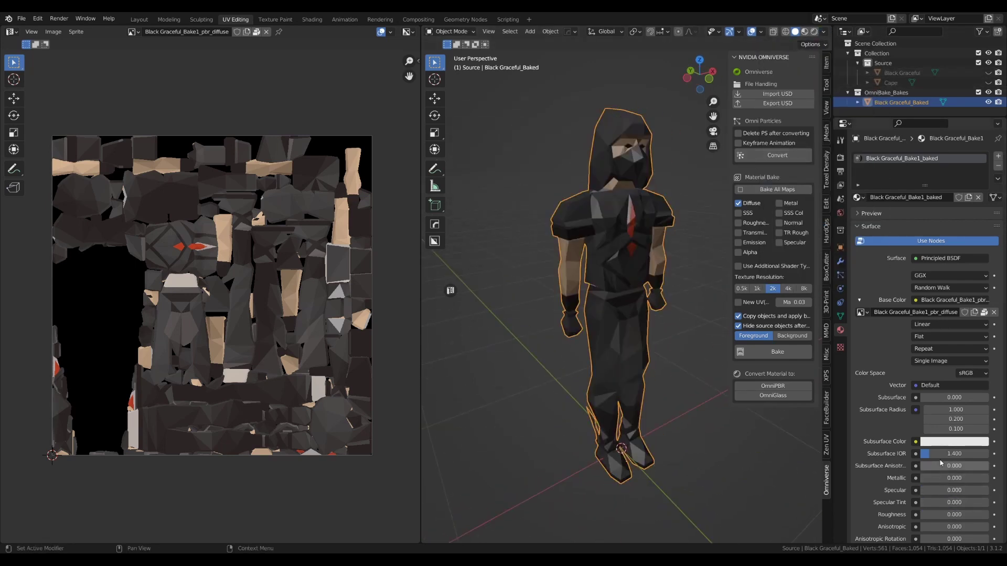
scroll(886, 412, down, 4)
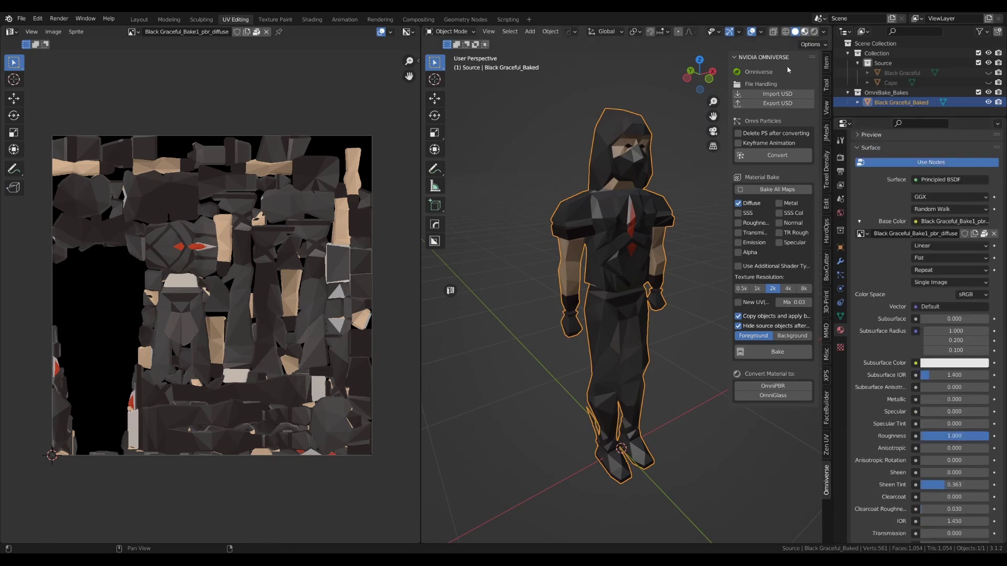
- Change the solid viewport shading to Flat lighting
click(805, 32)
scroll(664, 204, up, 1)
click(824, 32)
click(796, 32)
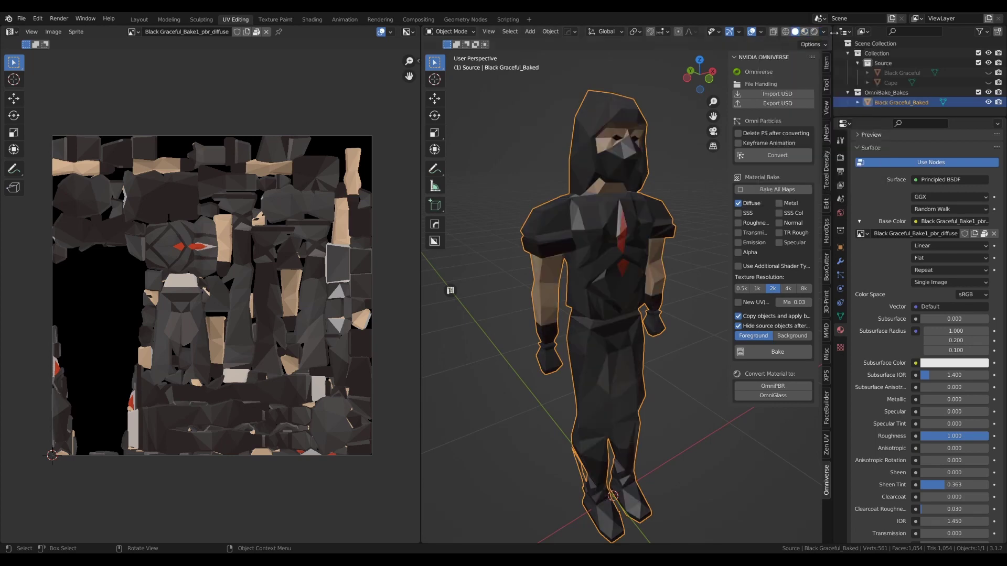
click(823, 32)
click(856, 78)
click(701, 195)
- Unhide the cape and join it into the Black Graceful_Baked object
mouse_move(647, 262)
middle_down()
mouse_move(614, 270)
mouse_move(717, 250)
mouse_move(617, 271)
middle_up()
click(891, 82)
click(988, 82)
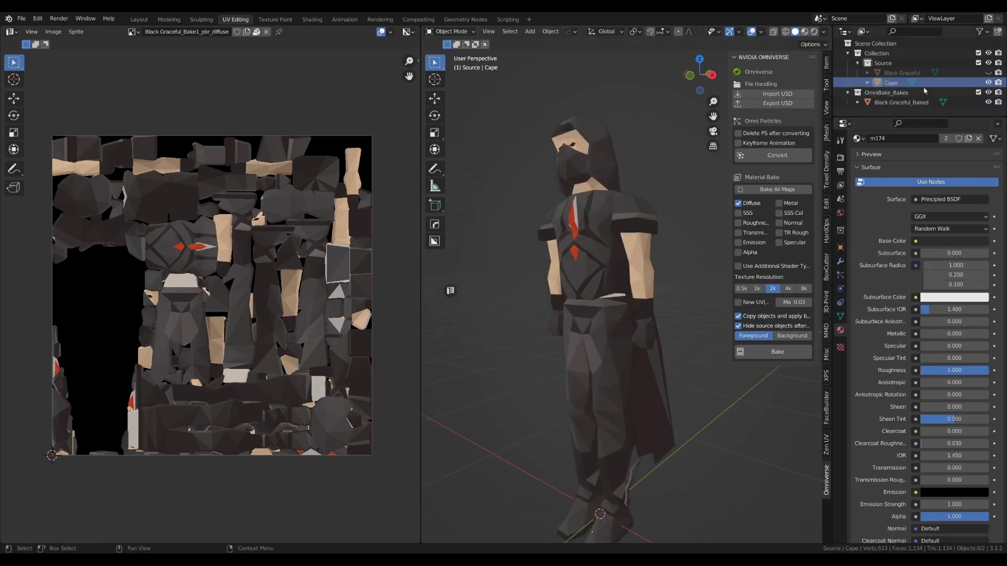
middle_drag(472, 283, 589, 254)
shift+click(652, 147)
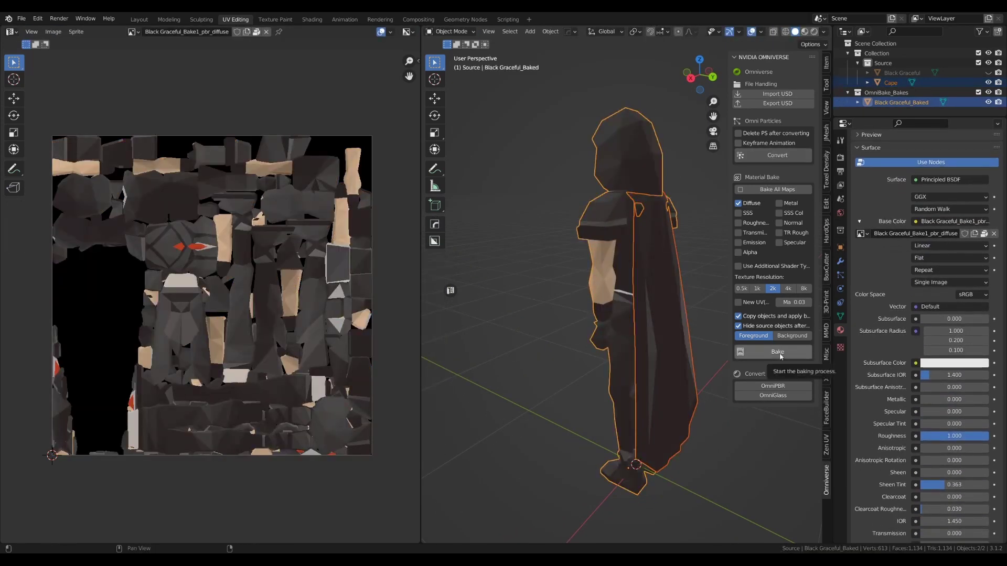
click(665, 307)
middle_drag(674, 295, 665, 303)
shift+click(631, 149)
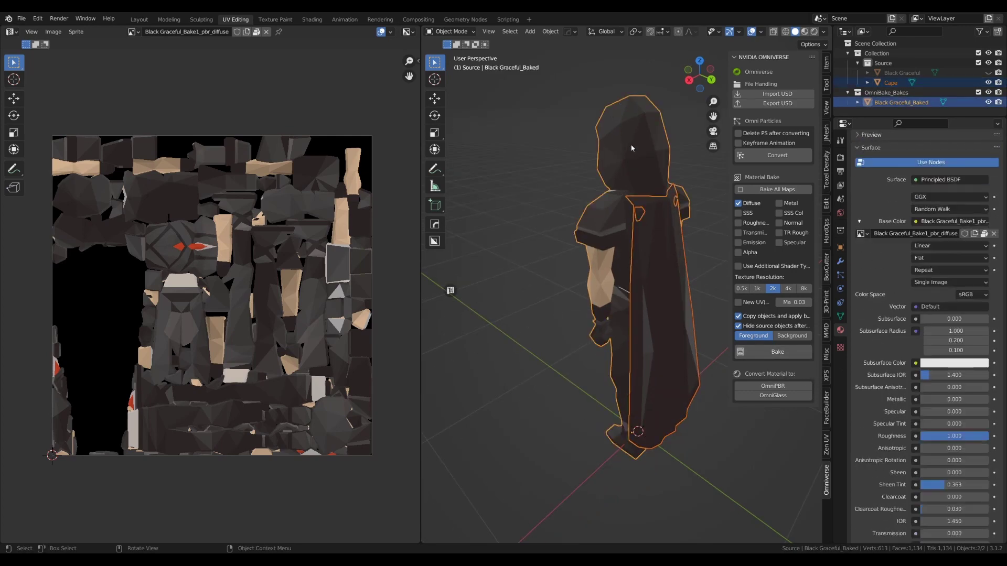
key(ctrl+j)
- Select the linked cape geometry and move it along the Y axis away from the character's back
key(Tab)
key(l)
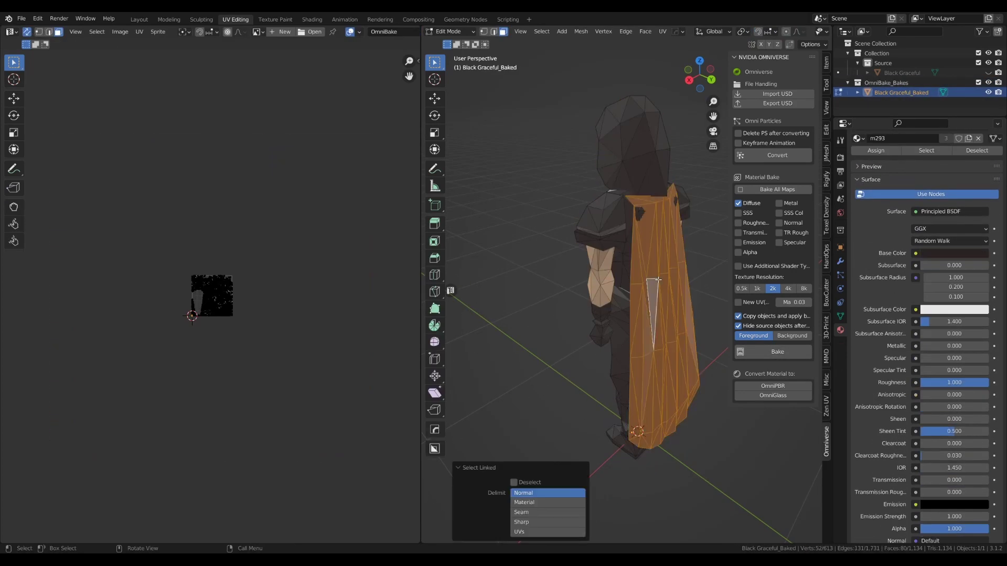
key(g)
key(y)
click(669, 284)
key(Tab)
middle_drag(548, 286, 588, 286)
click(589, 286)
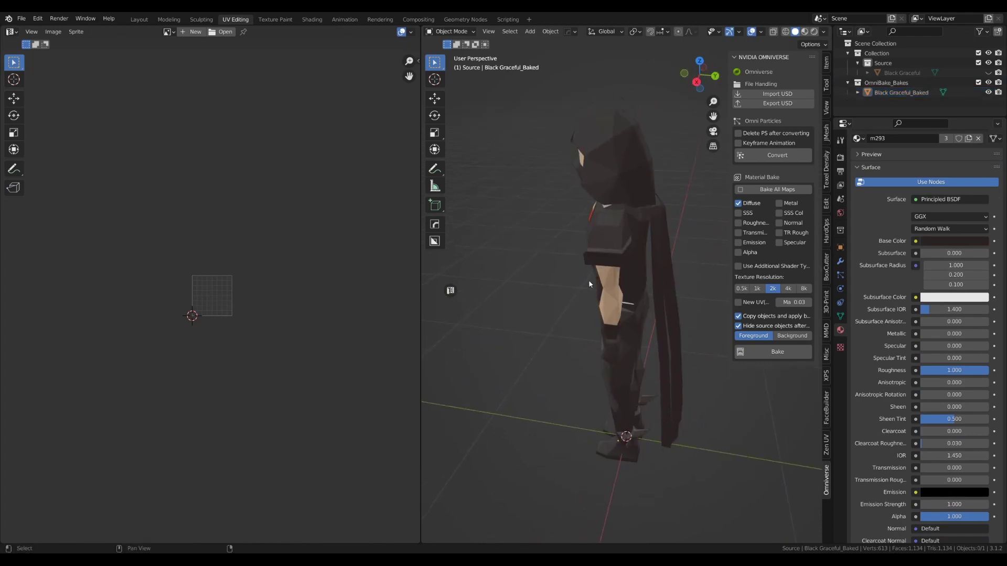
- Reproject the UVs of the whole Black Graceful_Baked mesh with Smart UV Project at a 66° angle limit and 0.000 island margin
click(619, 272)
scroll(594, 282, up, 3)
key(Tab)
key(a)
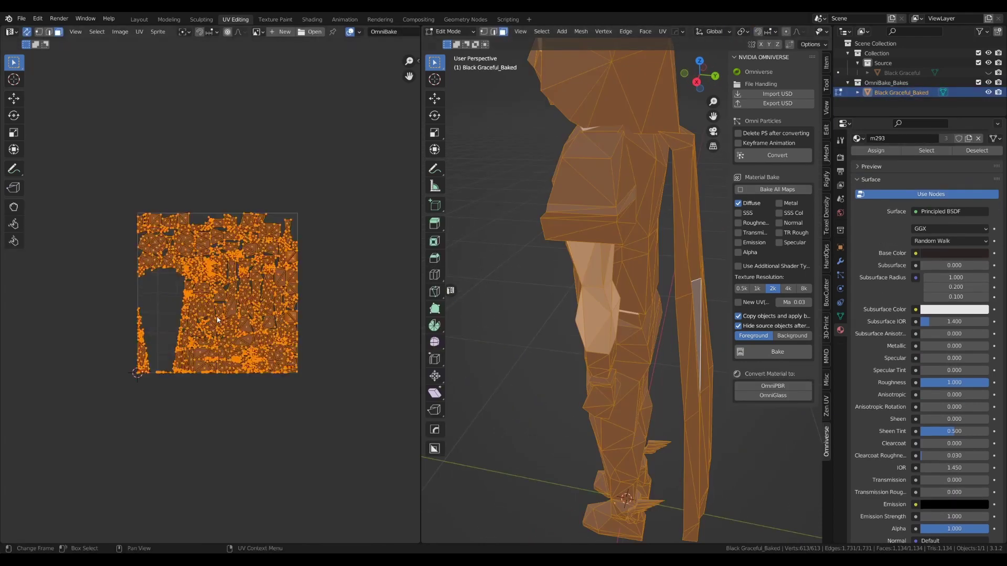
middle_drag(538, 290, 562, 302)
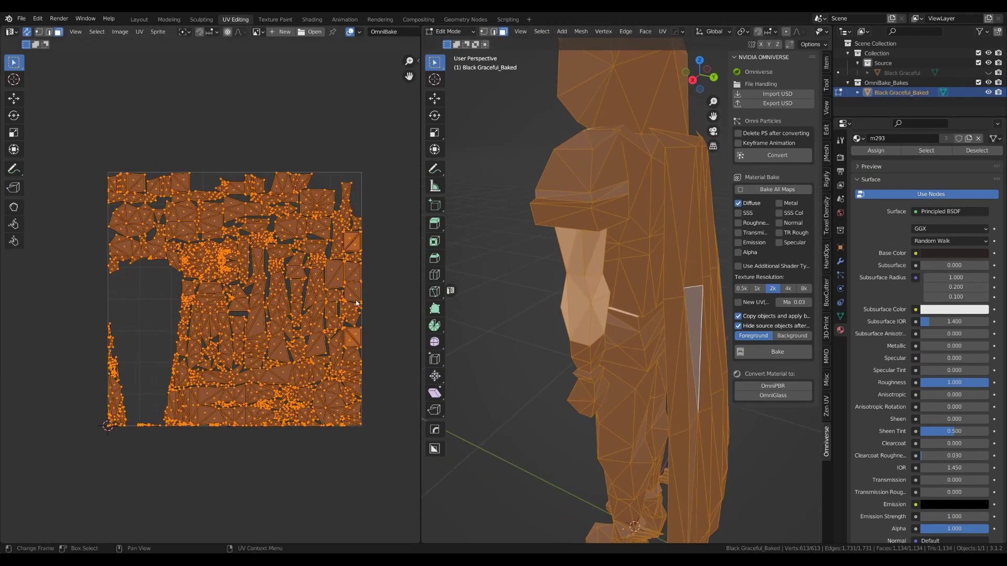
key(q)
key(q)
key(q)
click(512, 175)
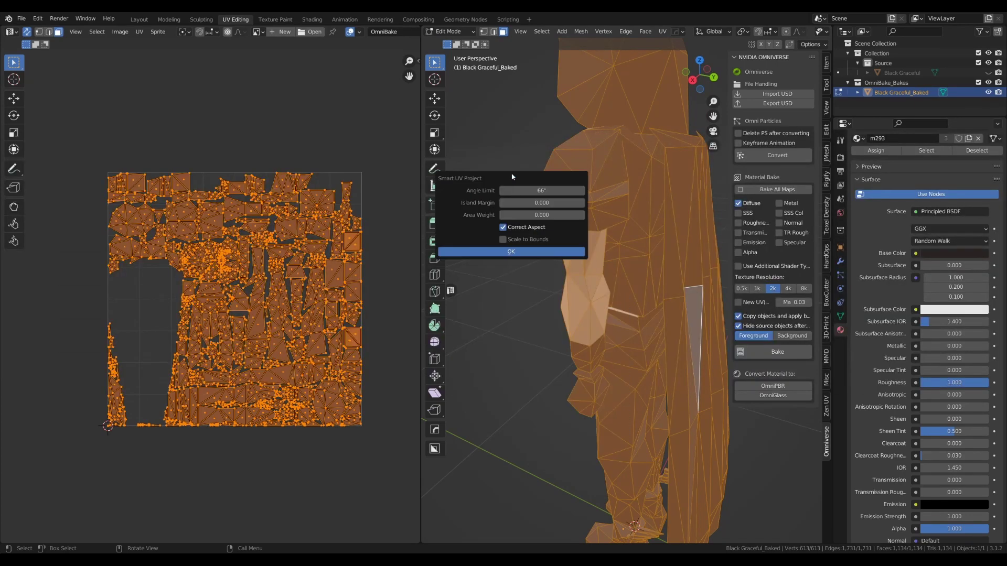
click(521, 252)
- Pack the reprojected UV islands with UVPackmaster2 and leave mesh editing
key(n)
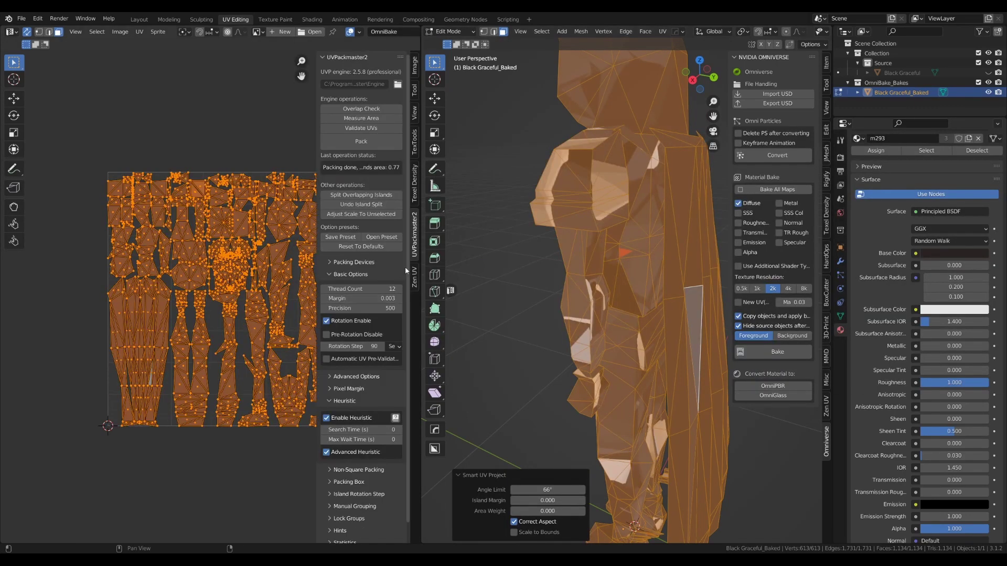
scroll(365, 361, down, 1)
click(416, 250)
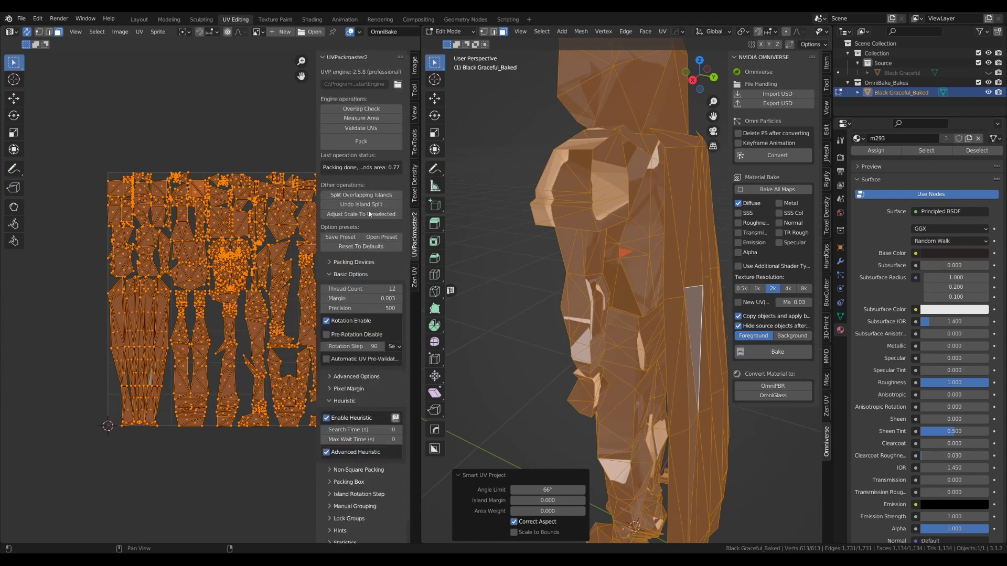
click(361, 145)
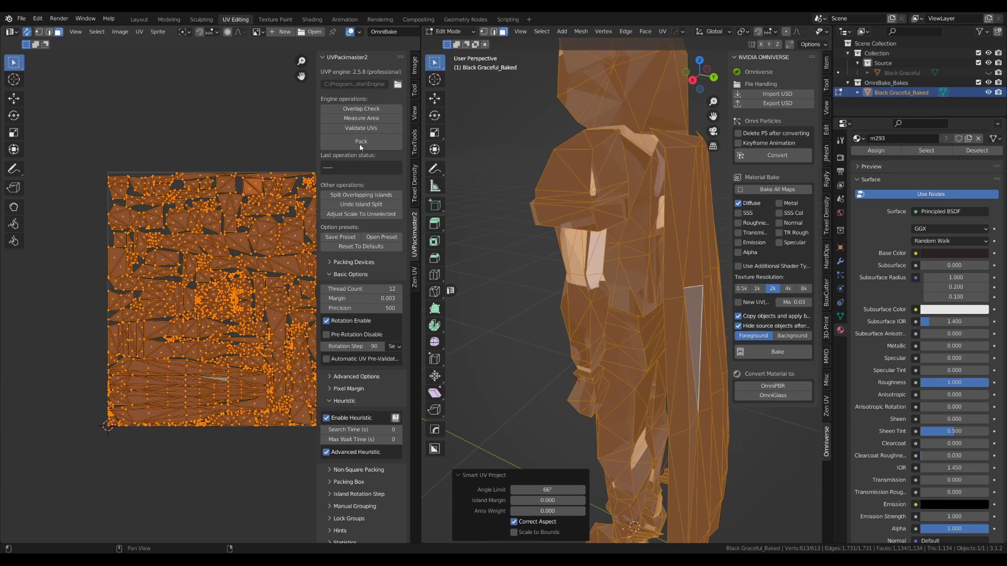
key(Tab)
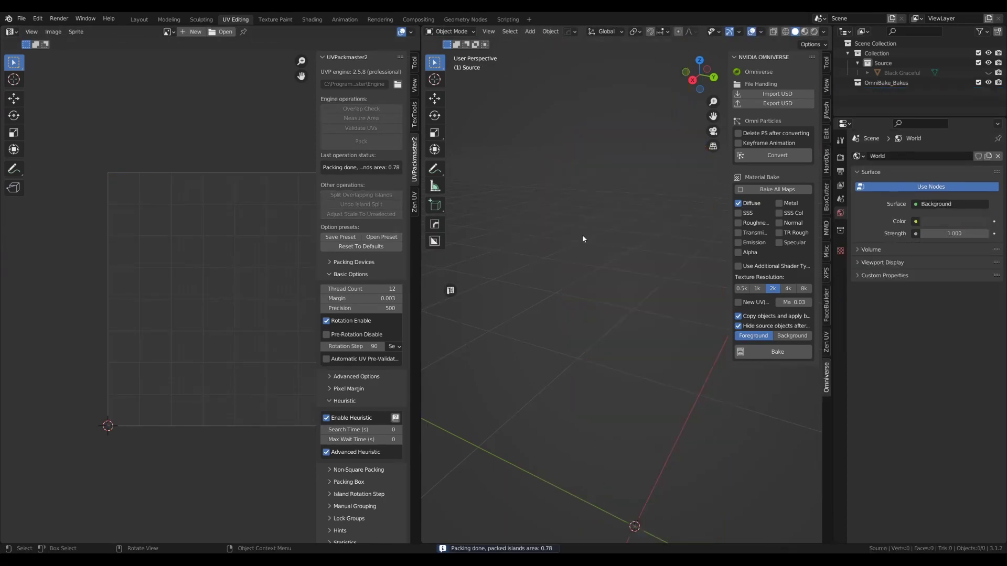
- Undo the recent changes back to the separate Black Graceful and Cape source objects, before the bake
key(ctrl+z)
key(ctrl+z)
key(ctrl+z)
key(ctrl+z)
key(ctrl+z)
key(ctrl+z)
key(ctrl+z)
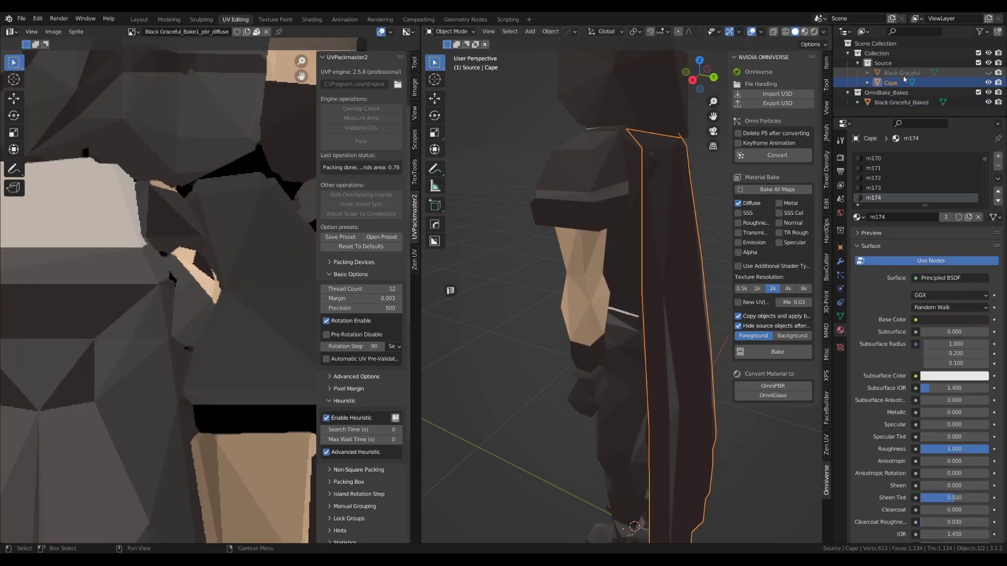
key(ctrl+z)
key(ctrl+z)
key(ctrl+z)
key(ctrl+z)
key(ctrl+z)
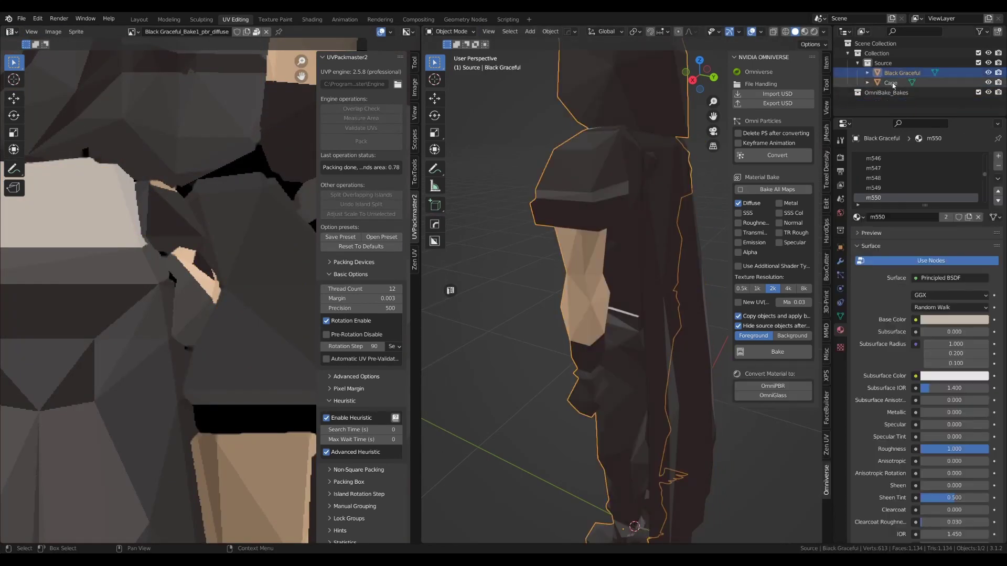
- Edit the joined Black Graceful source mesh and move its linked cape geometry about 0.039 m along the Y axis
key(Tab)
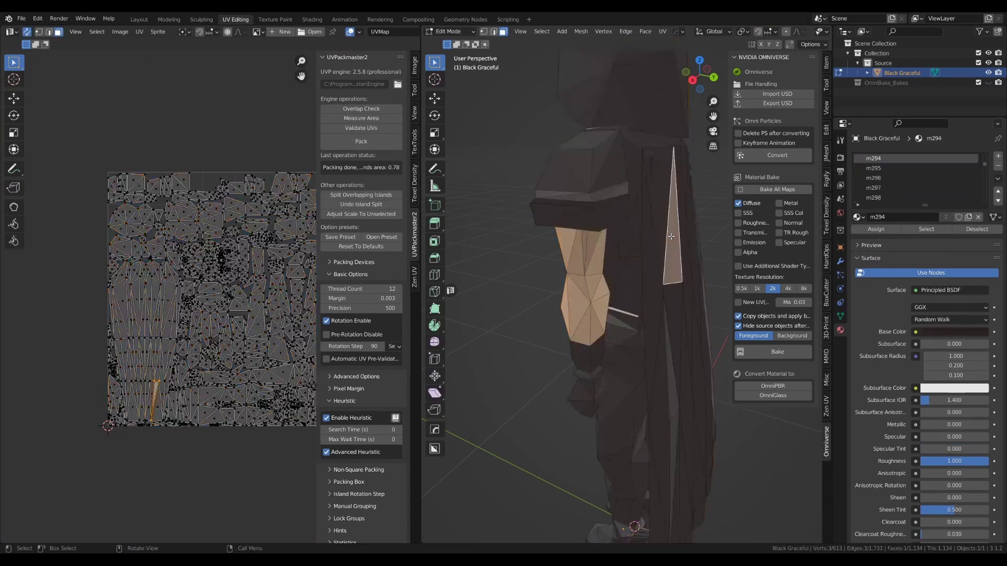
key(l)
key(g)
key(y)
click(790, 253)
- Try to remove the unused material slots from the Black Graceful mesh
click(998, 178)
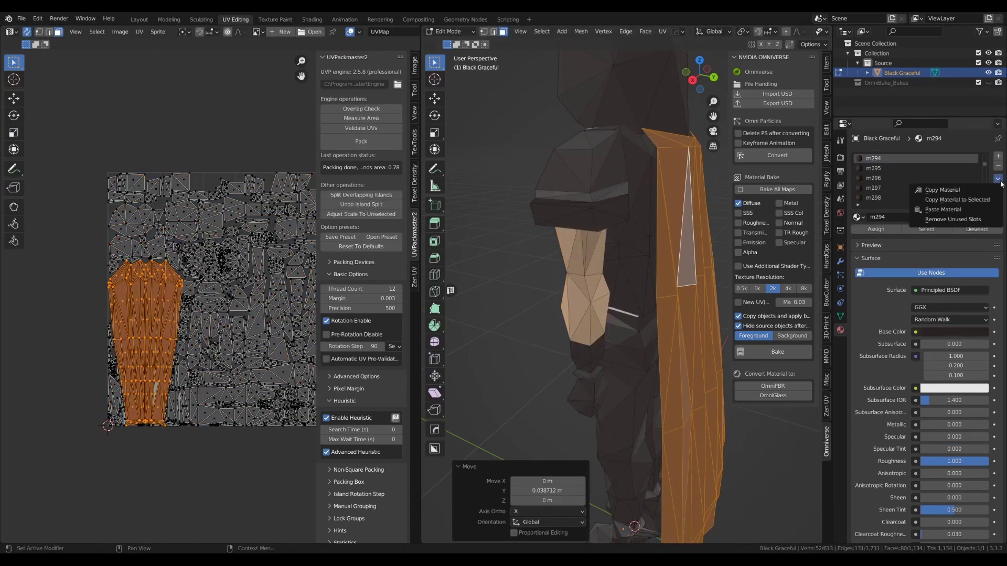
click(971, 221)
key(Tab)
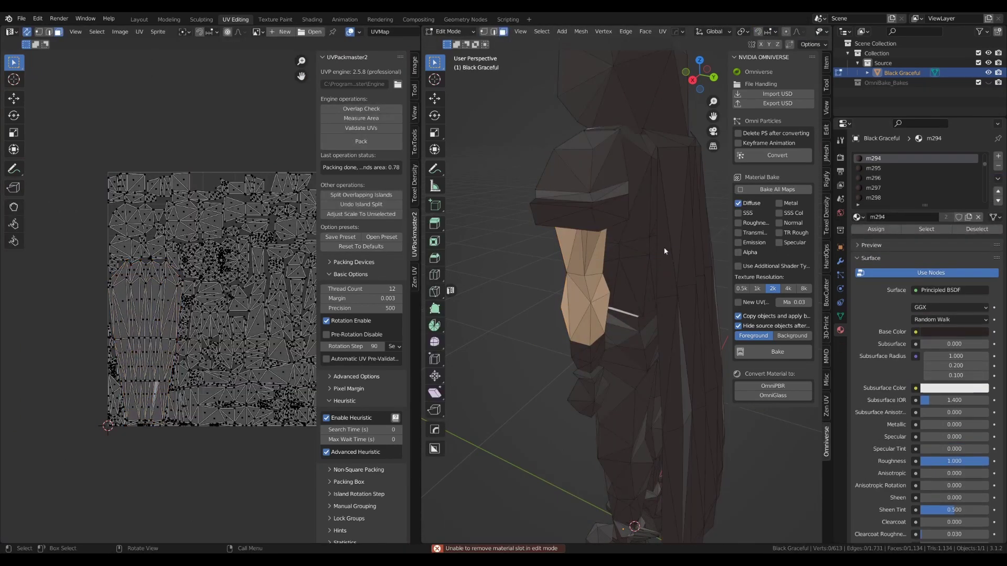
click(998, 178)
click(971, 219)
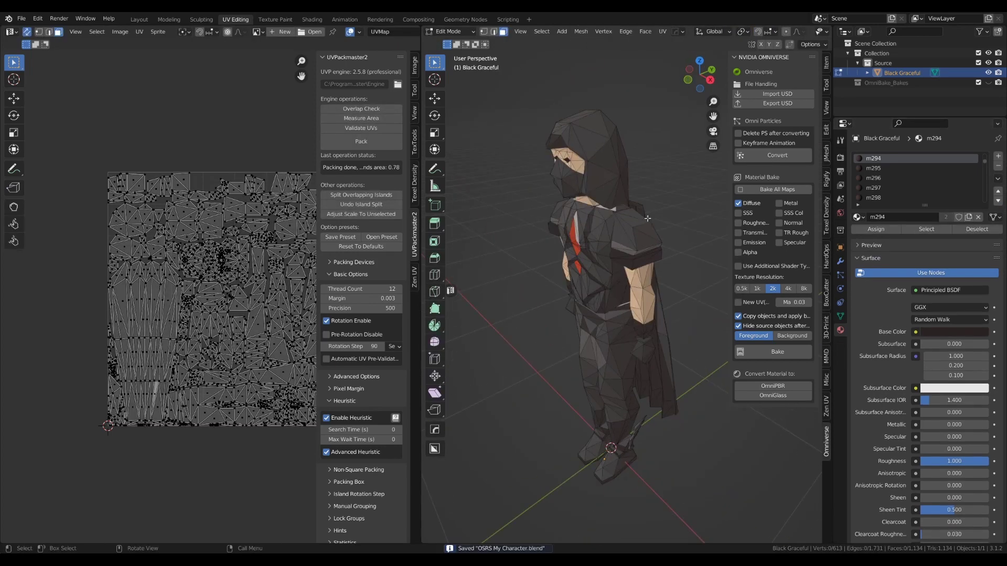
- Apply Smart UV Project at a 66° angle limit to the entire Black Graceful mesh and pack its UV islands
key(a)
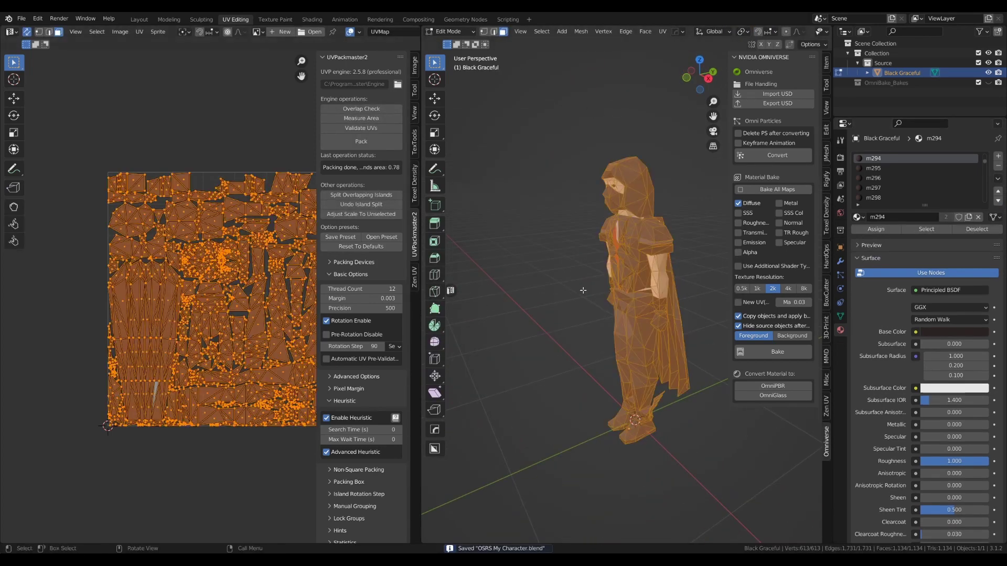
key(u)
click(545, 291)
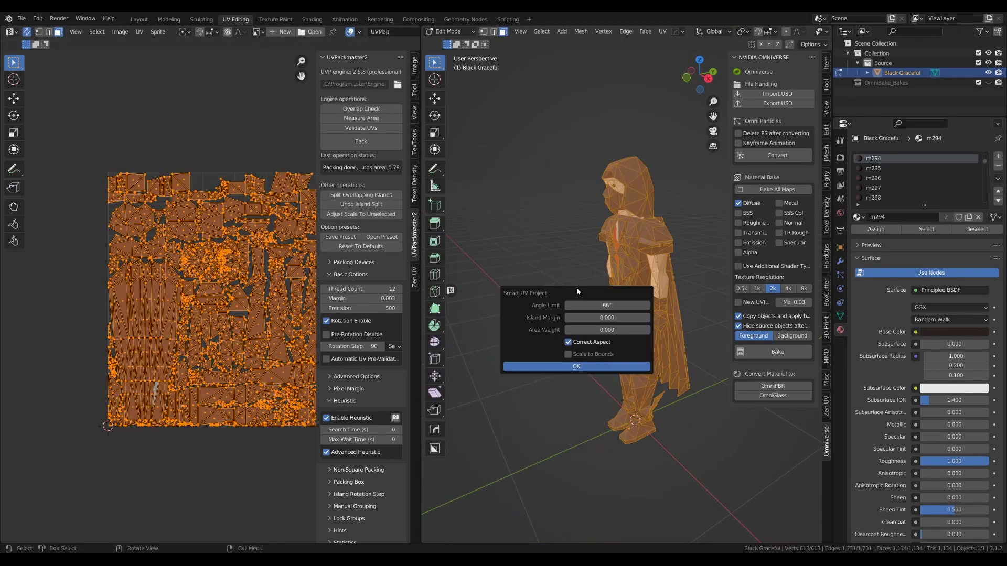
click(580, 368)
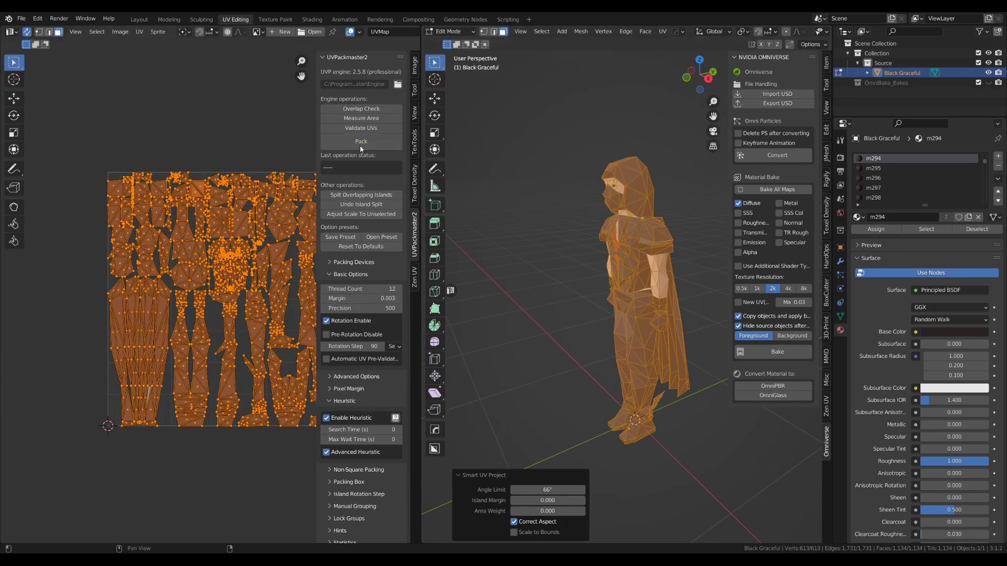
click(360, 146)
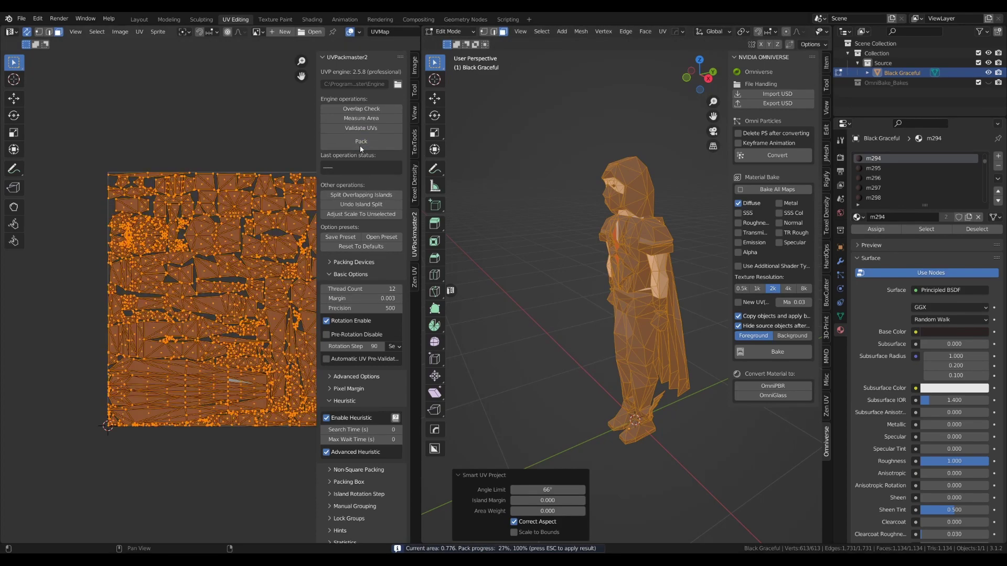
- Locate the stray cape face through the UV layout and select all geometry linked to it
scroll(199, 370, up, 6)
click(175, 366)
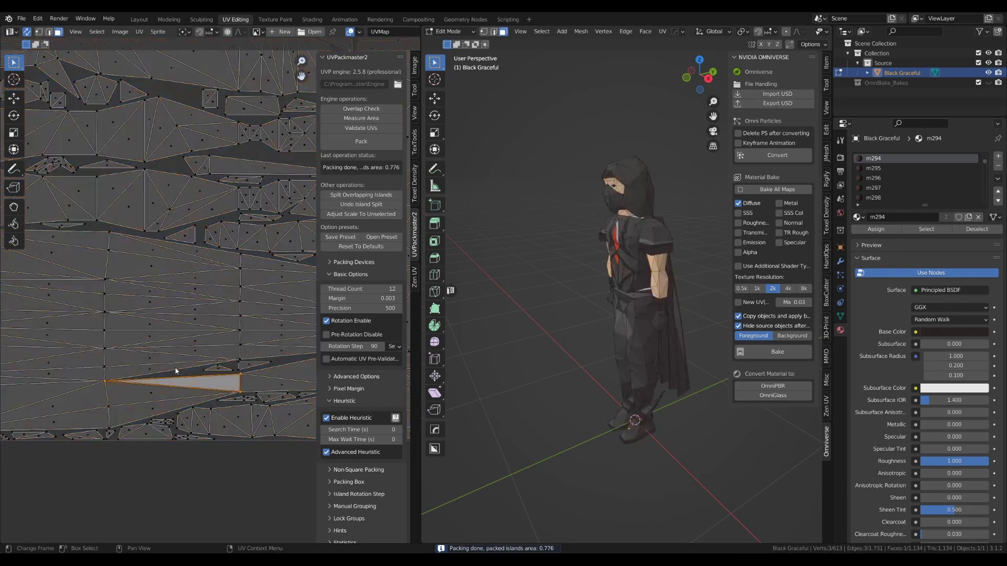
middle_drag(567, 309, 429, 309)
scroll(620, 331, up, 6)
middle_drag(620, 331, 631, 343)
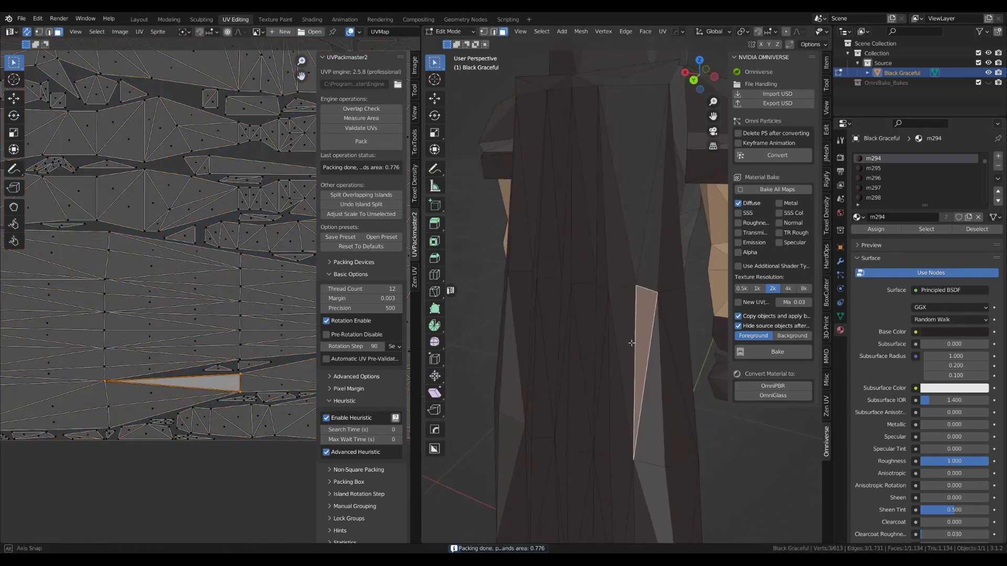
scroll(631, 343, down, 6)
key(ctrl+l)
scroll(207, 345, down, 5)
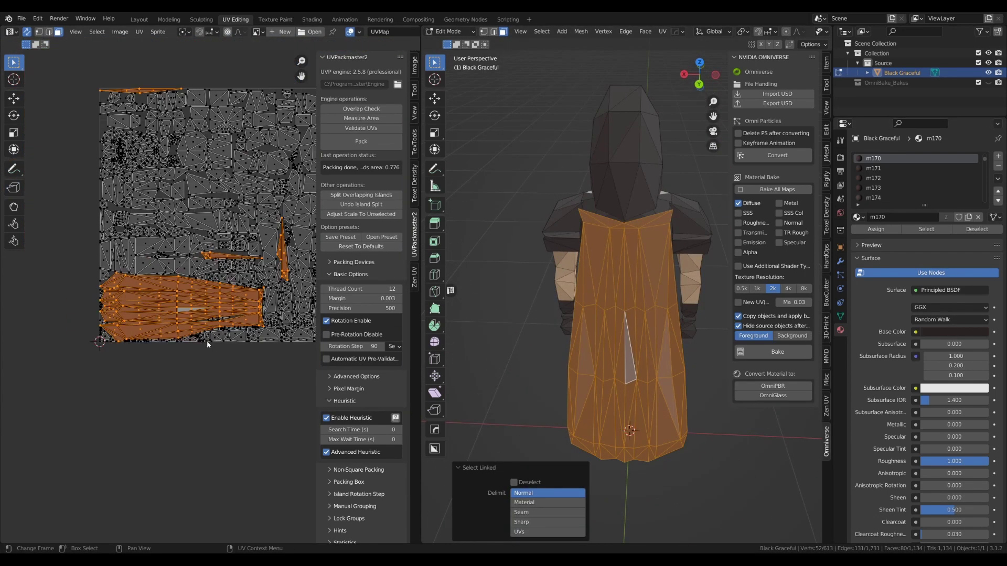
- Unwrap the cape as a single UV island and move it below the UV tile
key(u)
click(209, 325)
key(g)
click(211, 460)
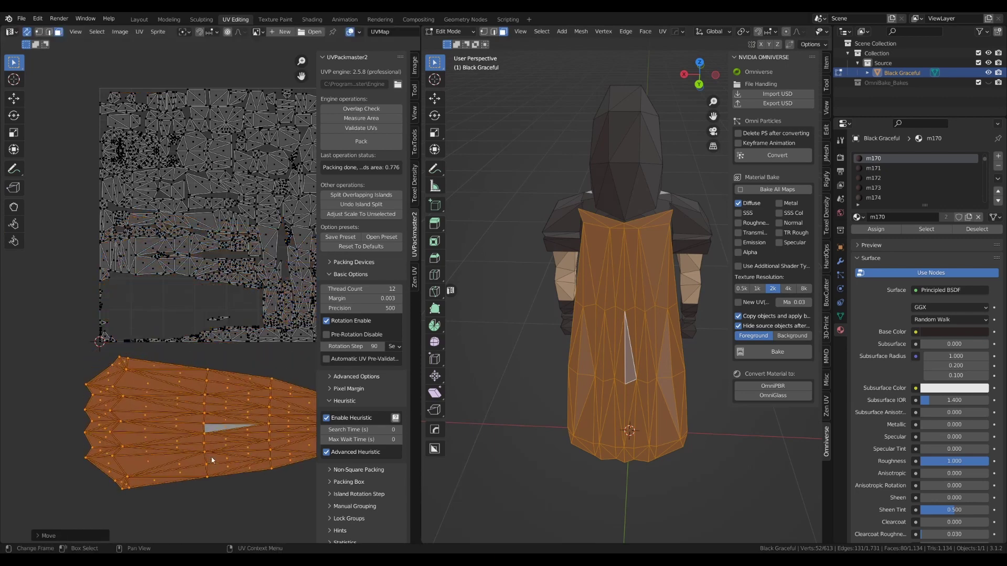
middle_drag(212, 459, 169, 459)
middle_drag(516, 318, 476, 315)
- Set the texel density of all UV islands to 2.719 px/cm and repack them with UVPackmaster2
key(a)
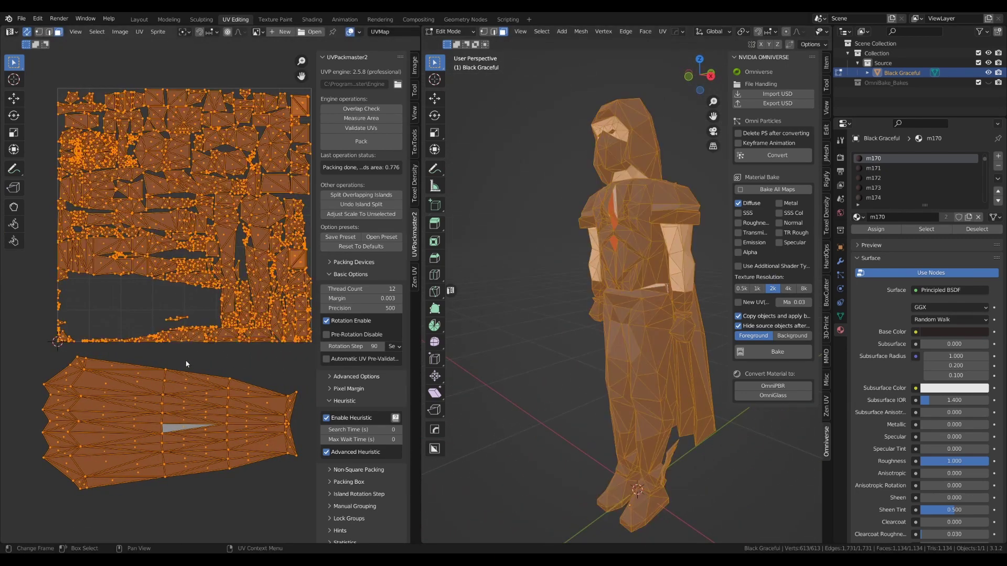
click(414, 277)
scroll(364, 298, down, 1)
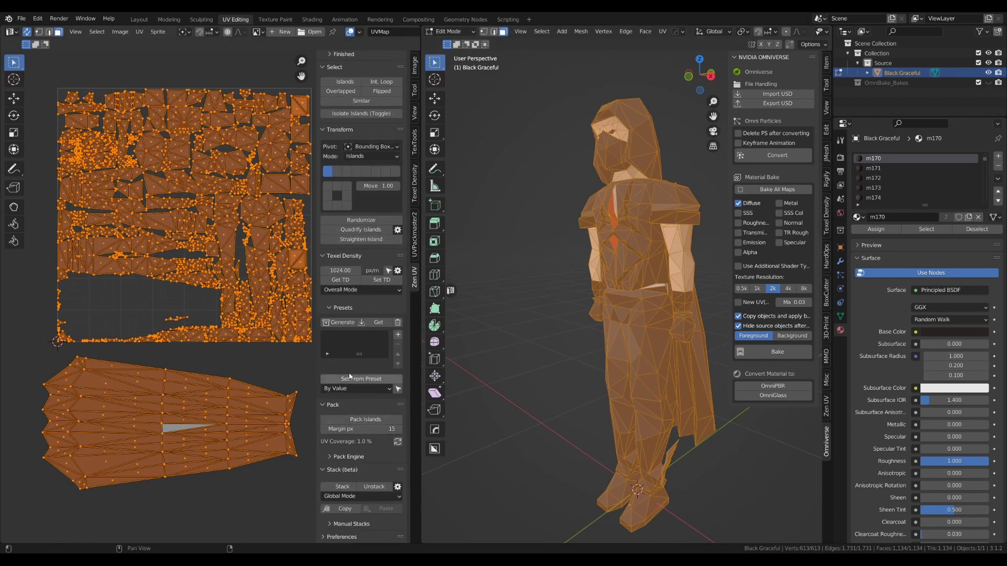
click(342, 460)
scroll(362, 467, down, 4)
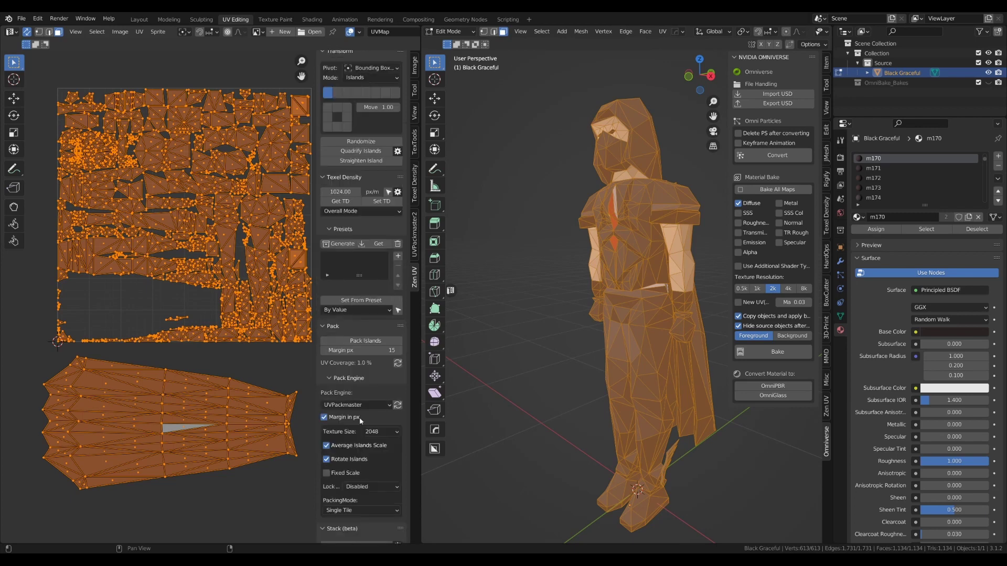
scroll(352, 368, up, 5)
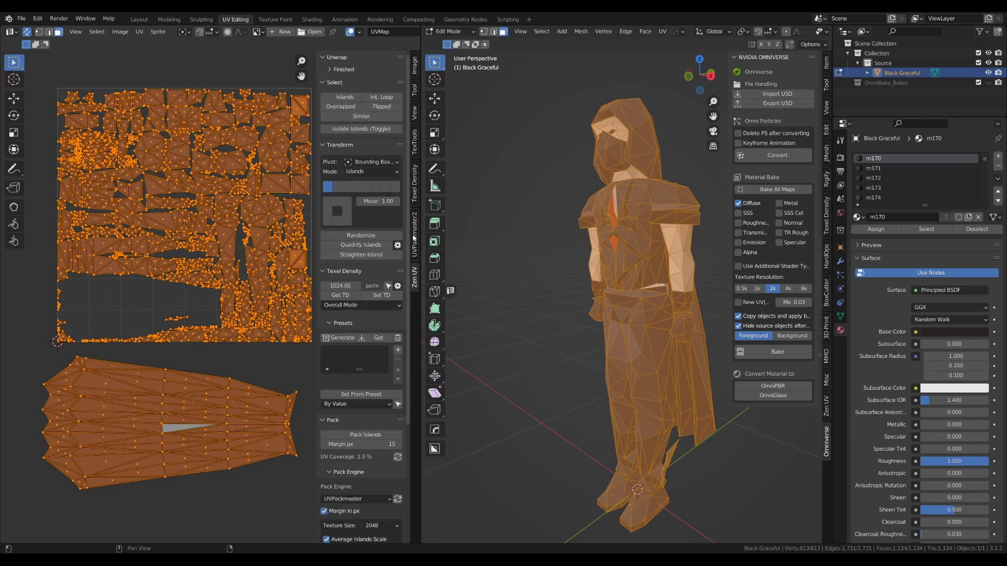
click(415, 183)
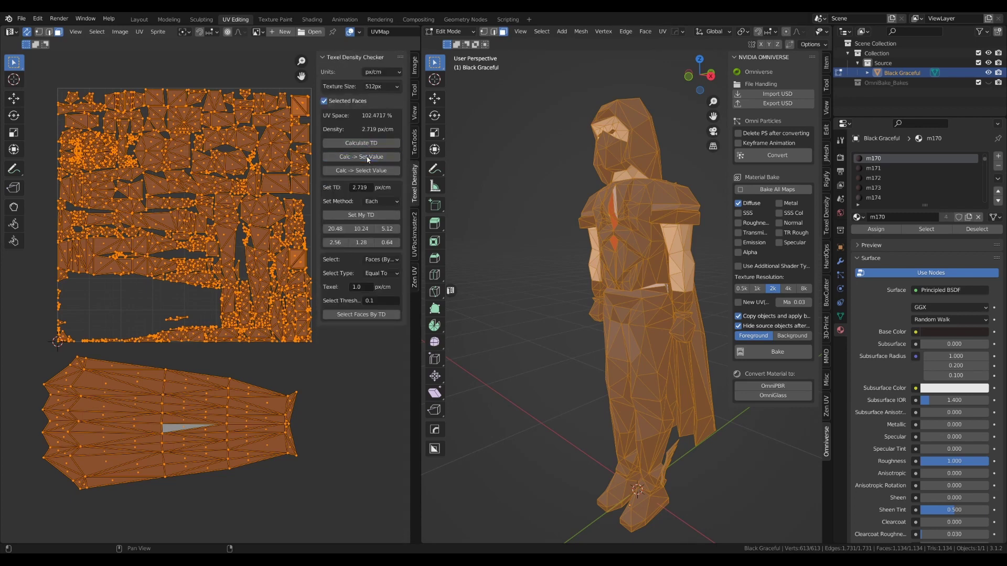
click(365, 215)
click(415, 236)
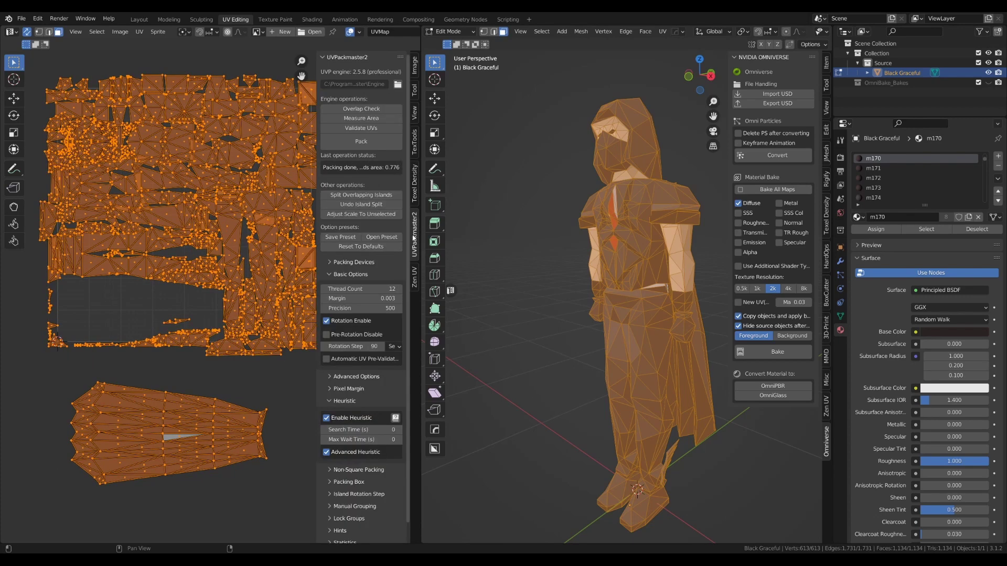
click(364, 146)
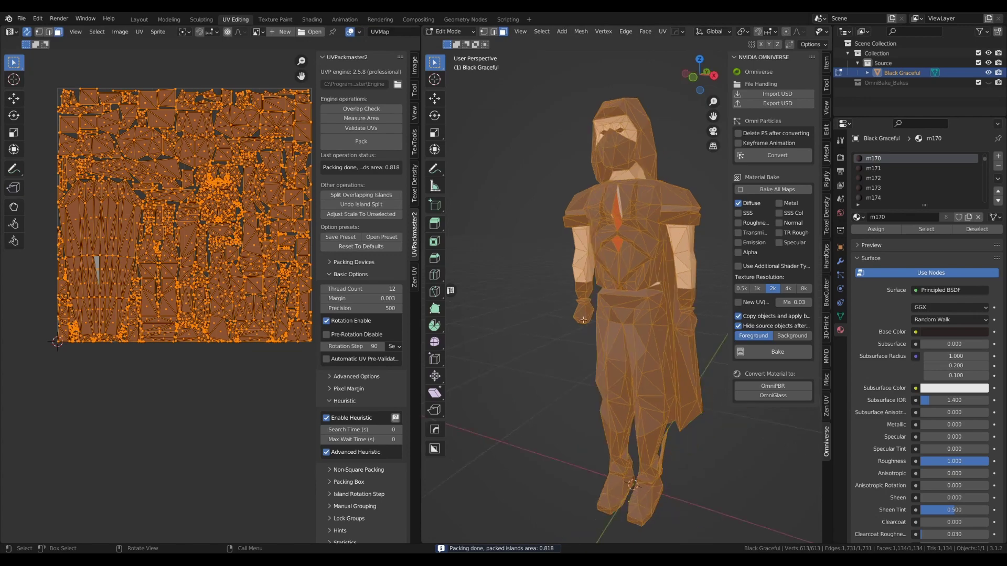
- Bake the Black Graceful mesh's Diffuse map at 2k resolution onto a baked copy
key(Tab)
middle_drag(535, 289, 768, 174)
click(782, 352)
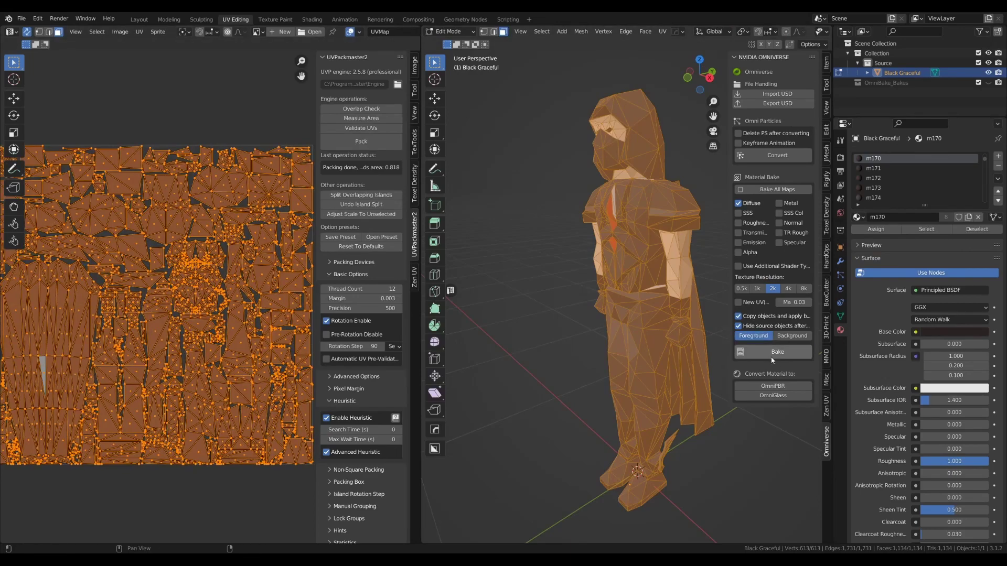
key(Tab)
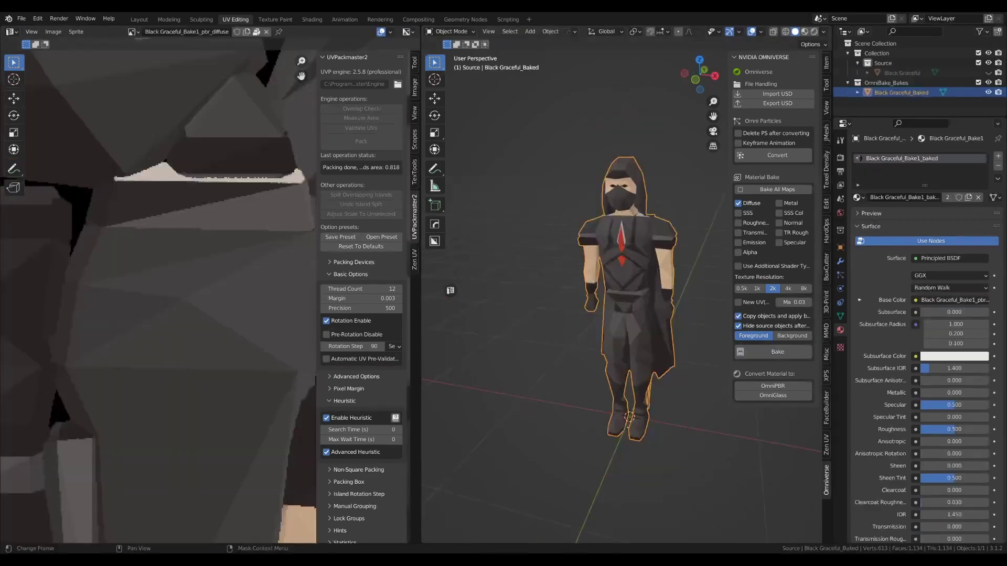
- Examine the baked diffuse texture and how the red chest emblem's UV faces line up with it
scroll(198, 301, down, 12)
scroll(203, 298, up, 4)
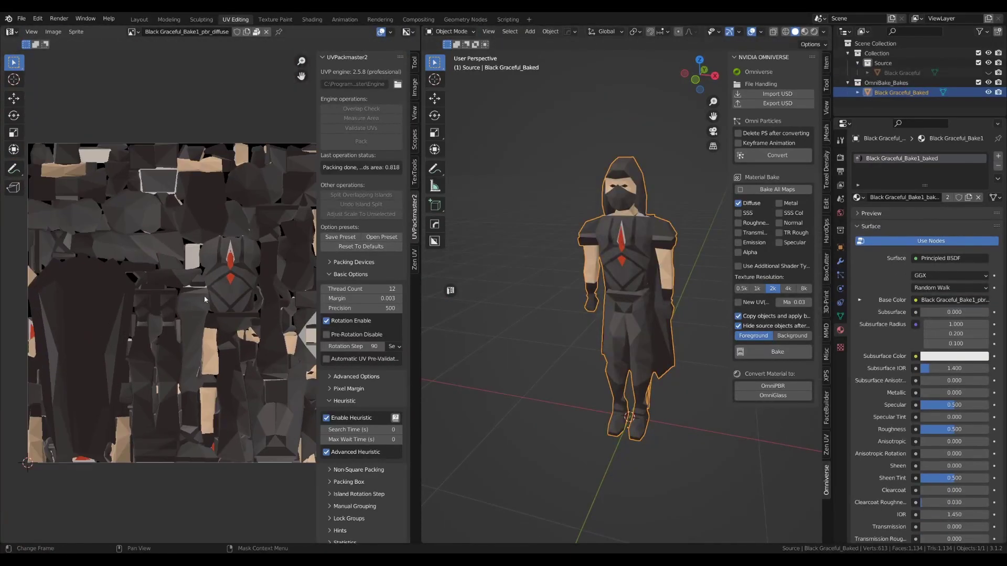
scroll(204, 299, up, 4)
key(Tab)
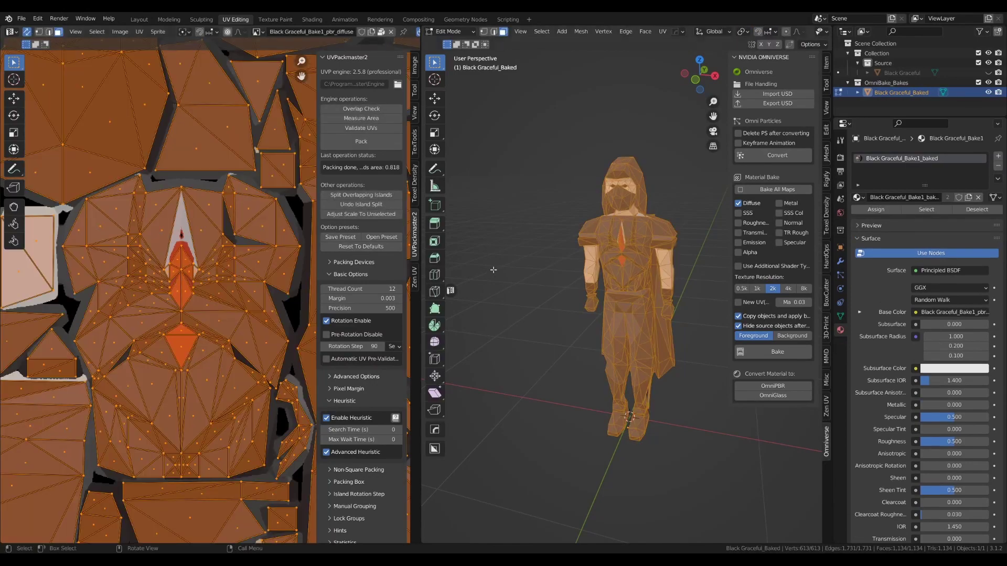
click(177, 263)
scroll(173, 257, up, 4)
click(157, 233)
key(KP_Decimal)
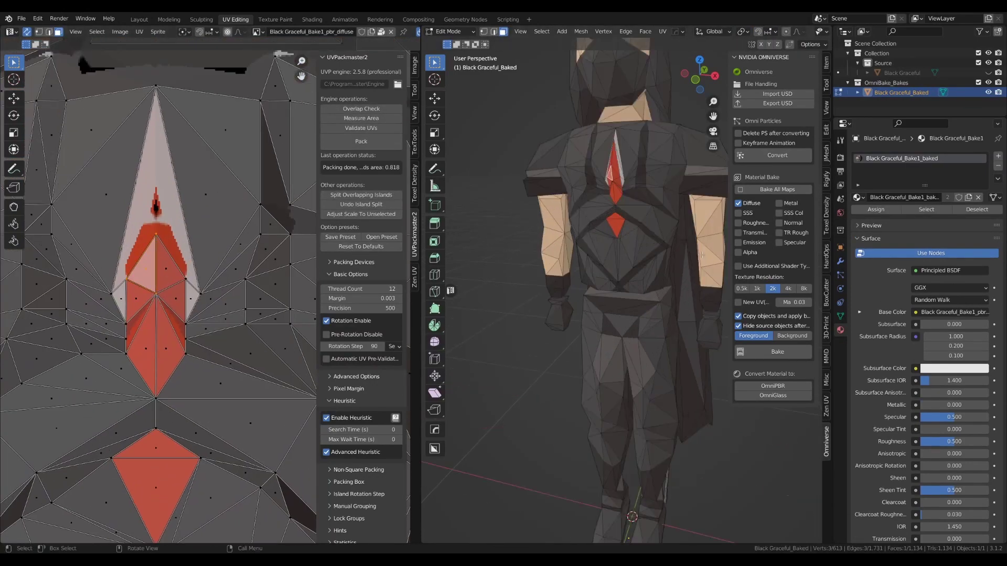
- Inspect the baked torso and cape UV islands against the corresponding parts of the model
scroll(210, 279, down, 8)
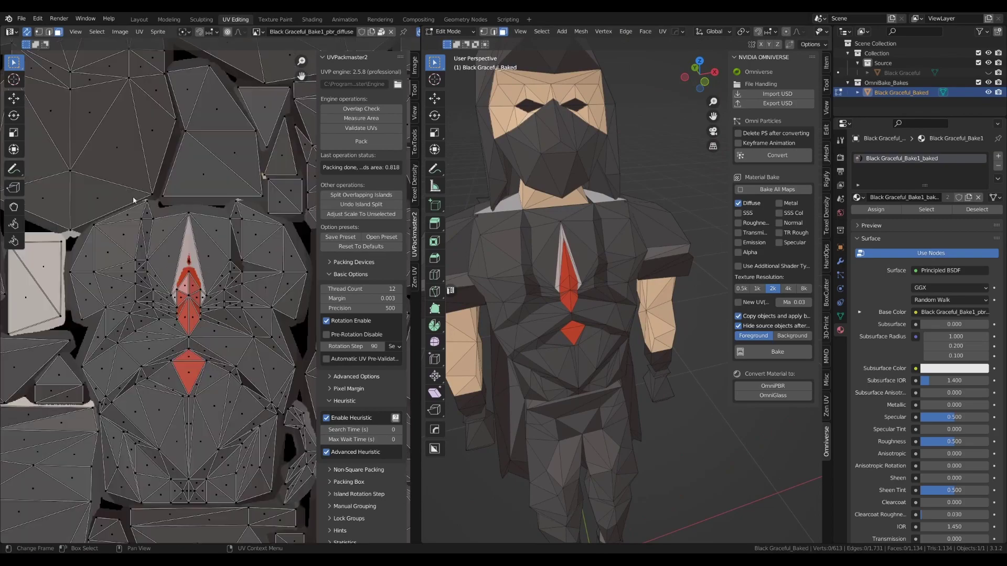
key(l)
middle_drag(519, 302, 680, 258)
scroll(212, 321, up, 6)
middle_drag(212, 321, 288, 298)
scroll(287, 298, down, 4)
key(Tab)
scroll(119, 297, up, 6)
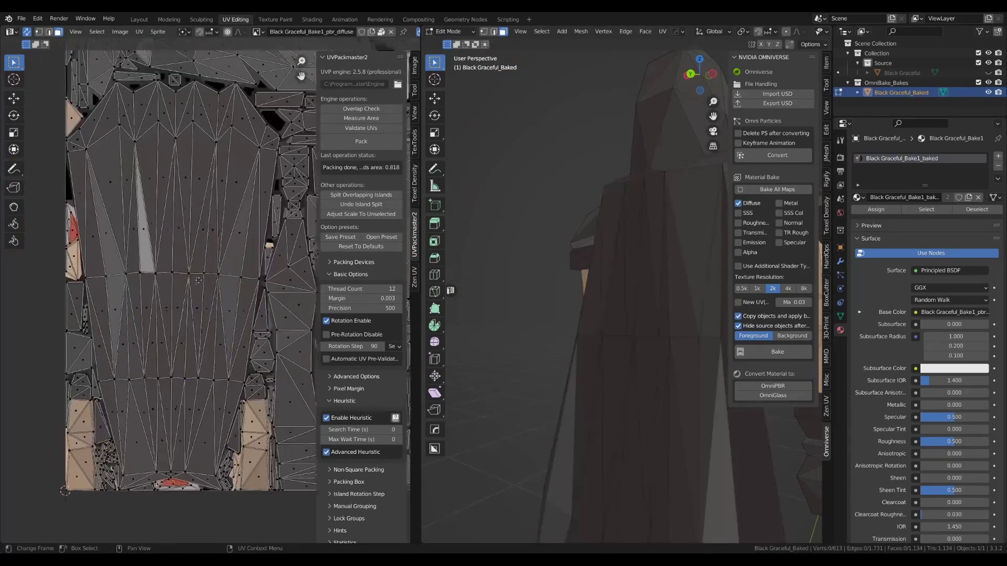
- Save the project file and save the baked diffuse texture as the PNG image BlackGraceful_Diffuse.png in the Me folder
scroll(192, 245, down, 3)
middle_drag(192, 245, 150, 261)
key(ctrl+s)
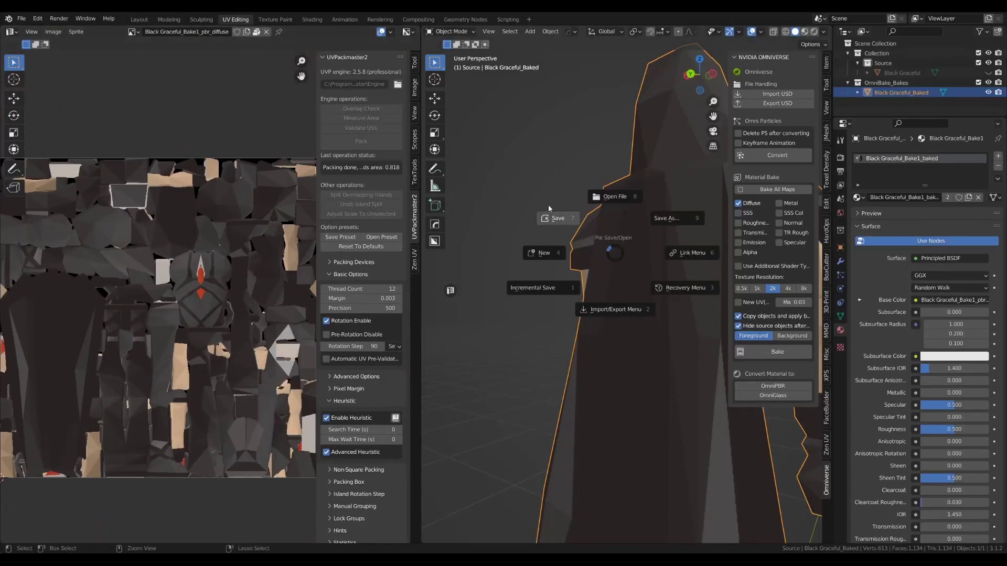
click(549, 210)
click(53, 32)
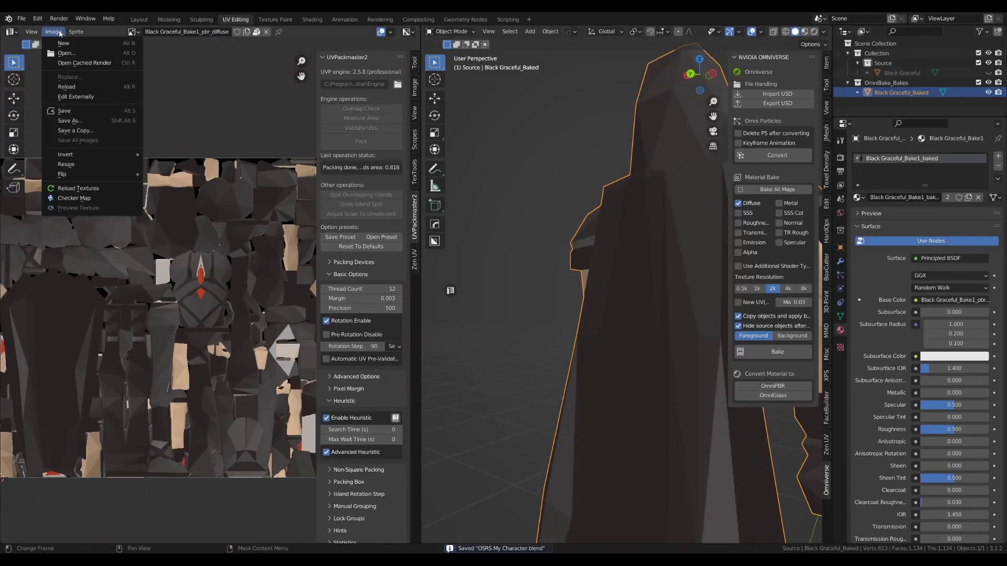
click(68, 120)
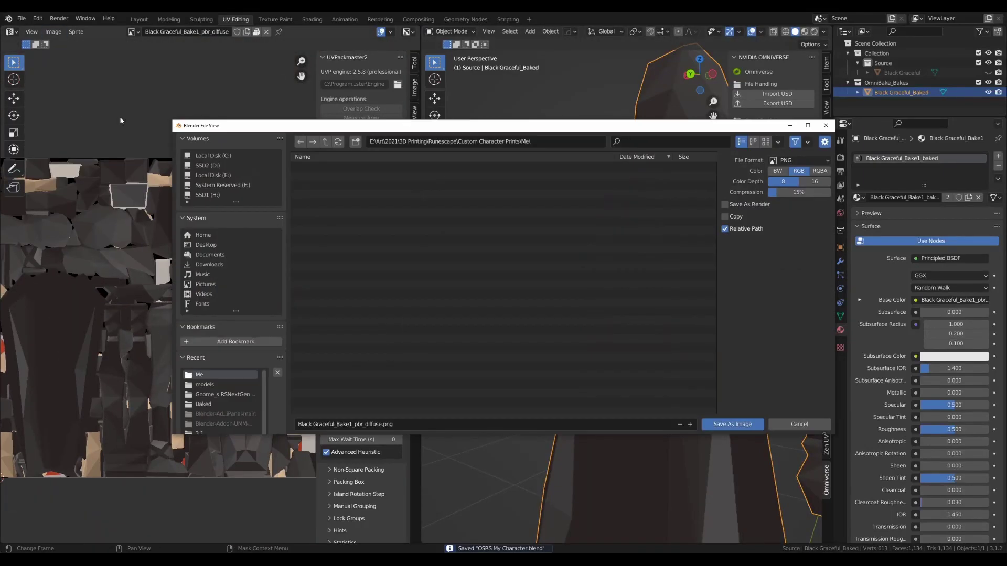
click(418, 424)
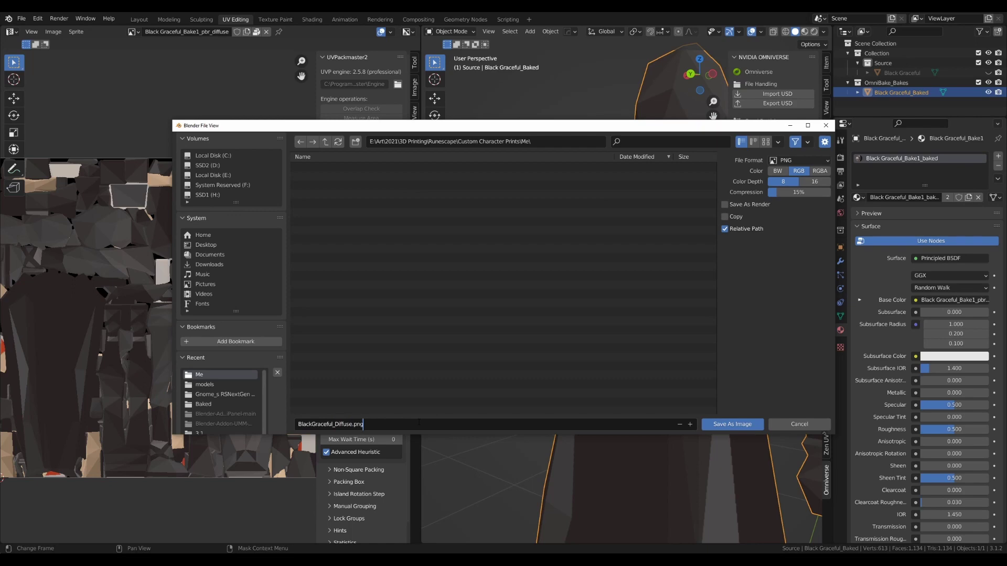
key(Return)
- Add a basic human metarig armature and compare it with the character from the front
scroll(676, 389, down, 6)
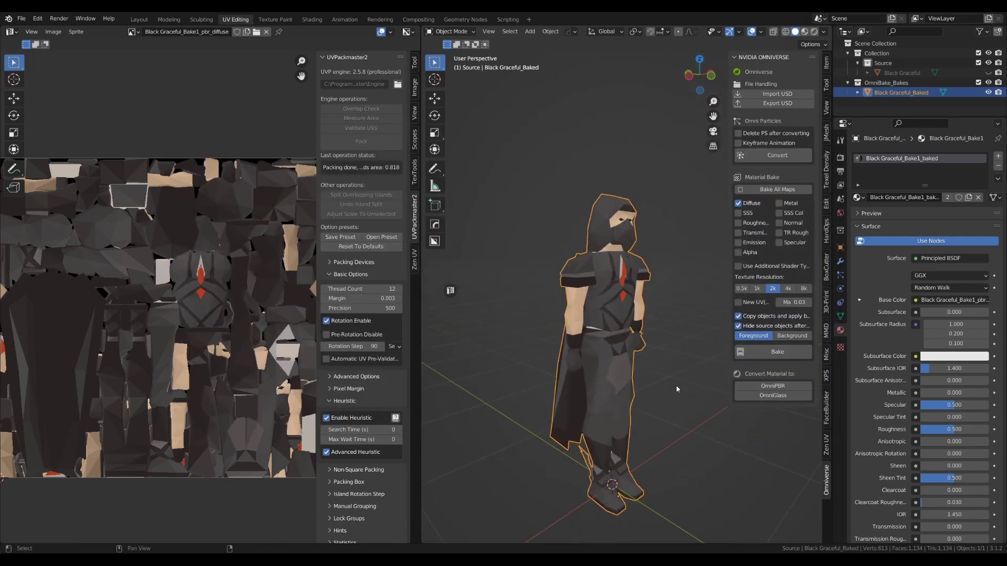
shift+middle_drag(677, 389, 640, 335)
click(685, 329)
key(shift+a)
mouse_move(611, 407)
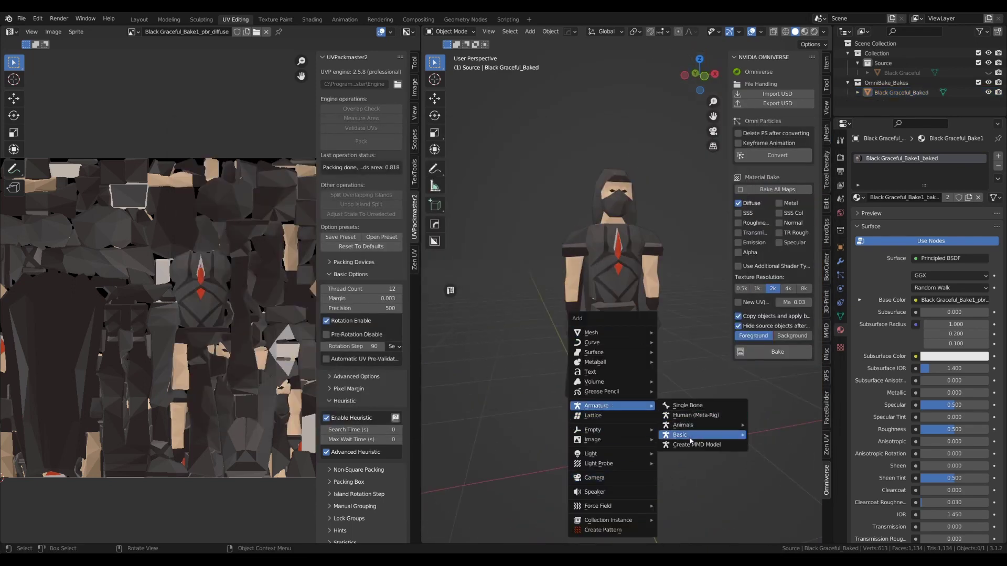
mouse_move(691, 438)
click(764, 445)
key(KP_Divide)
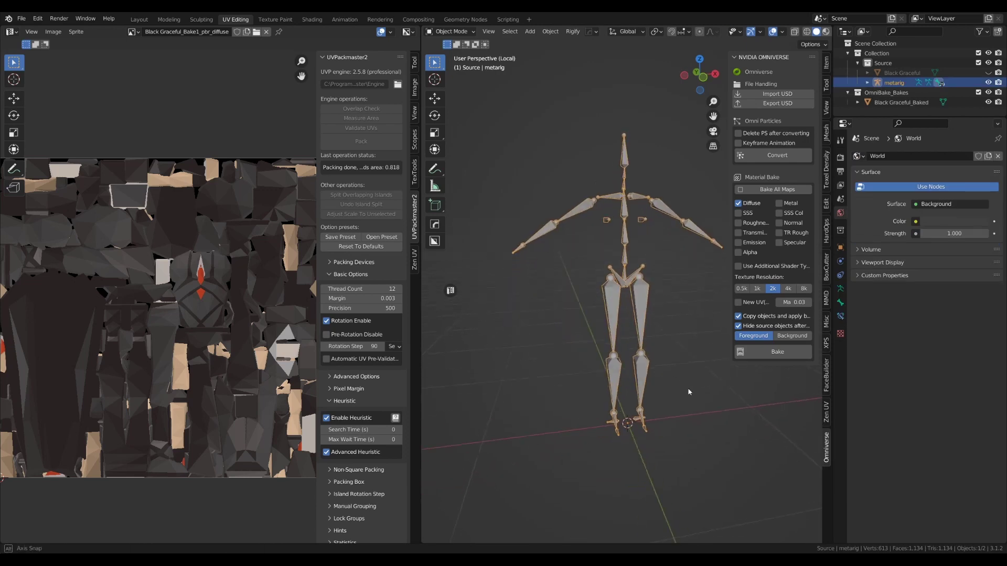
key(KP_Divide)
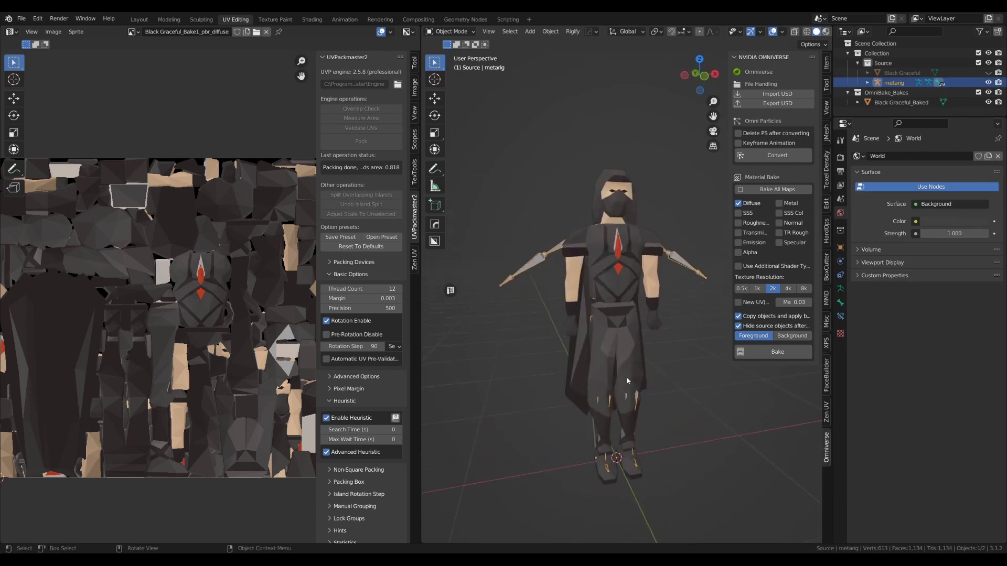
middle_drag(626, 382, 705, 379)
click(711, 79)
scroll(621, 288, up, 3)
shift+middle_drag(550, 289, 596, 283)
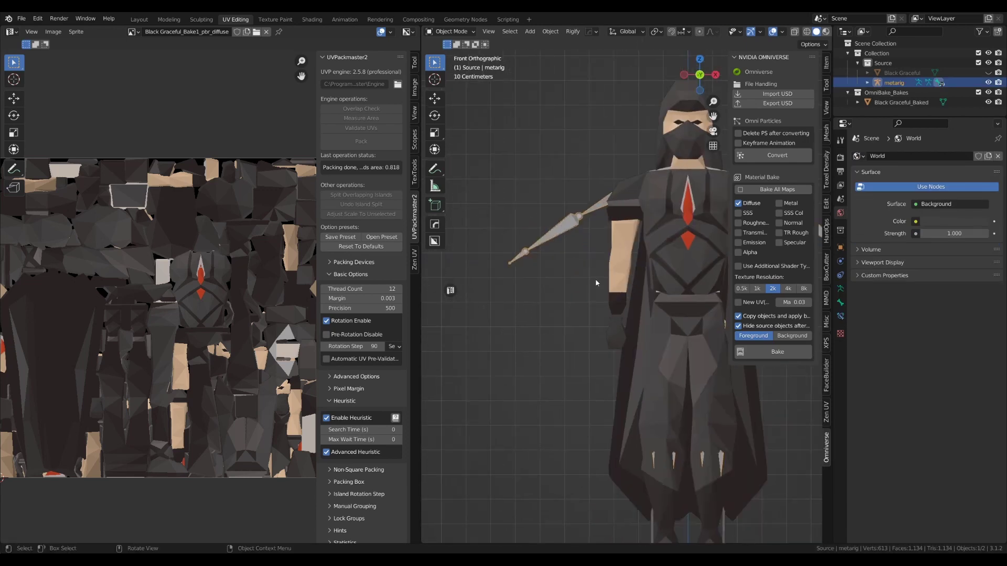
- Create a new collection named Rigging inside the main Collection
click(877, 53)
click(998, 31)
double_click(887, 92)
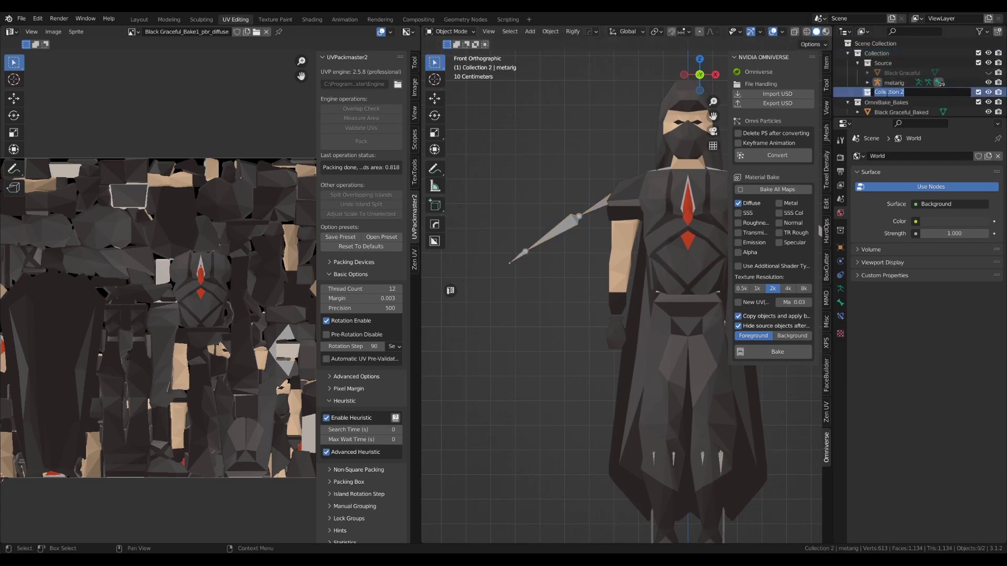
- Move the baked mesh and the metarig into the Rigging collection and delete the OmniBake_Bakes collection
drag(892, 113, 889, 96)
click(884, 112)
key(x)
click(891, 103)
click(882, 93)
key(ctrl+s)
click(565, 129)
- Rename the metarig as "base metarig" and save the project file
click(892, 83)
middle_drag(656, 236, 553, 268)
key(F2)
text(base metarig)
key(Return)
key(ctrl+s)
click(567, 203)
click(696, 87)
shift+middle_drag(649, 228, 612, 256)
scroll(612, 255, down, 2)
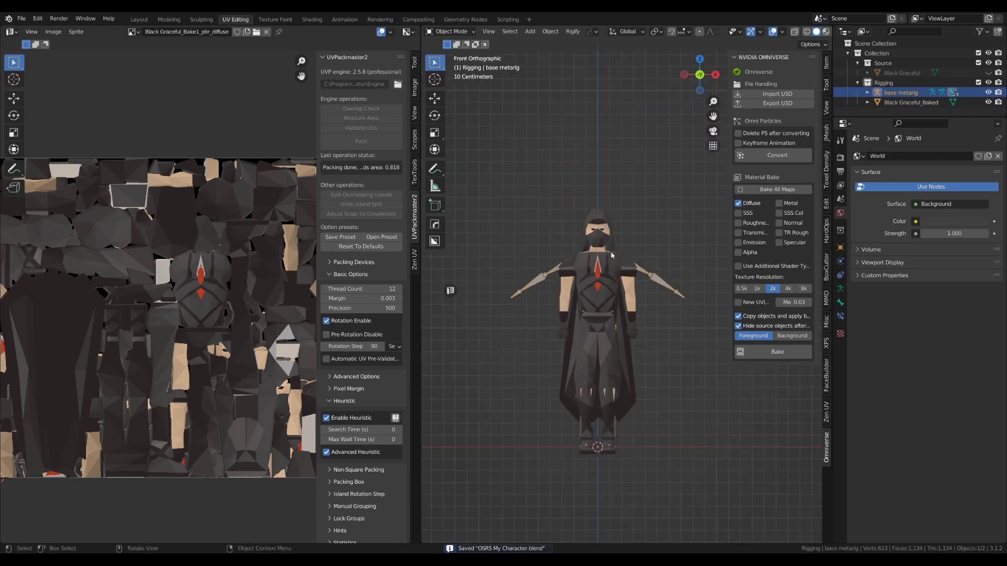
- Set the base metarig to display in front of the mesh and open it in Edit Mode
key(Tab)
shift+middle_drag(613, 316, 644, 245)
key(Tab)
scroll(650, 252, up, 1)
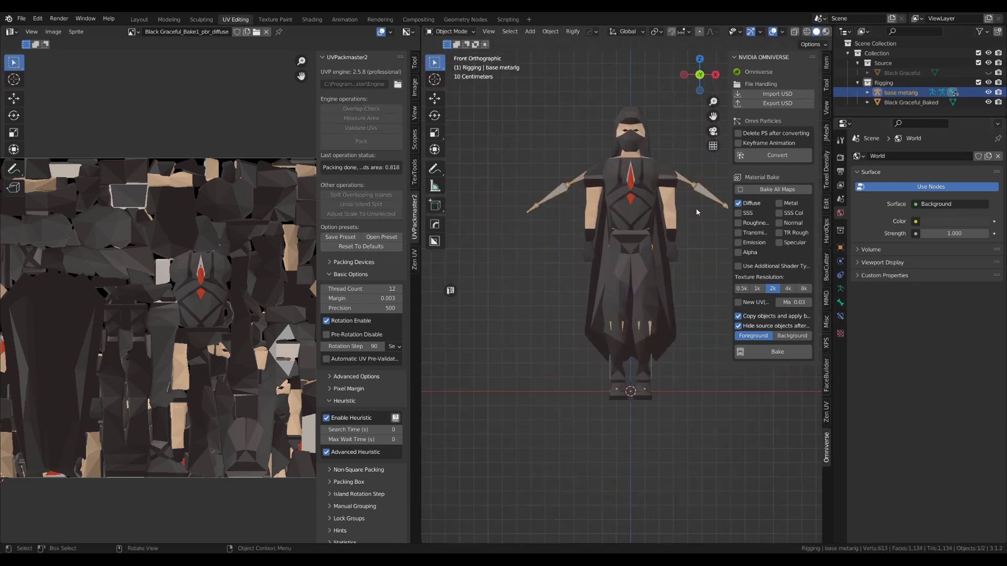
click(840, 289)
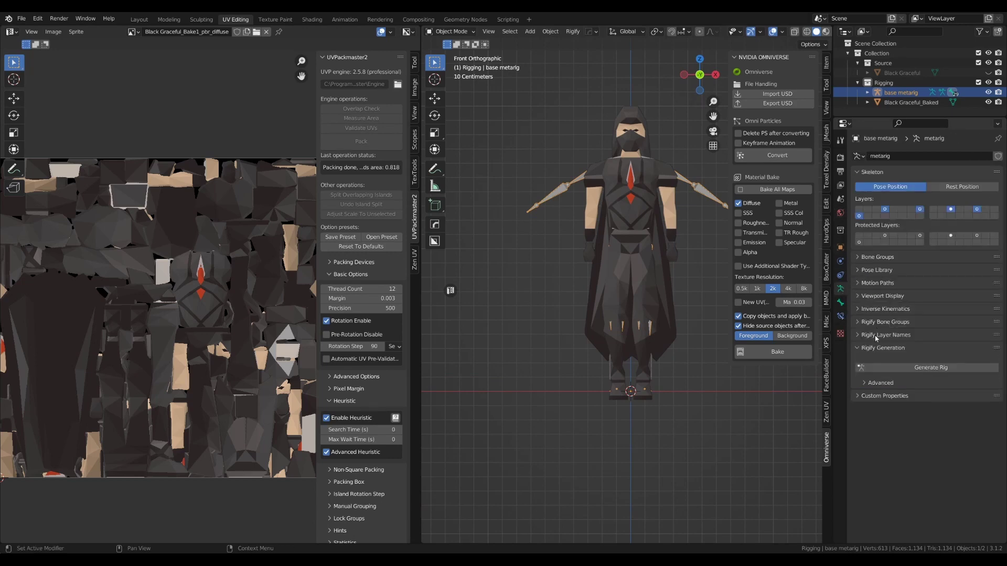
click(870, 297)
click(914, 355)
key(Tab)
middle_drag(721, 130, 718, 84)
scroll(718, 84, up, 2)
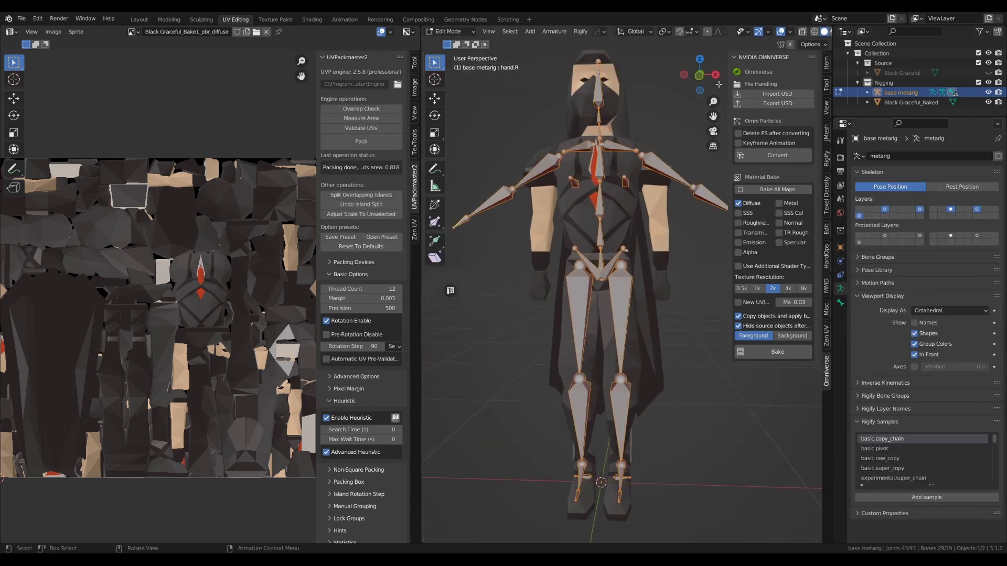
- Switch to the Layout workspace and show the character's baked texture colours in solid viewport shading
click(139, 19)
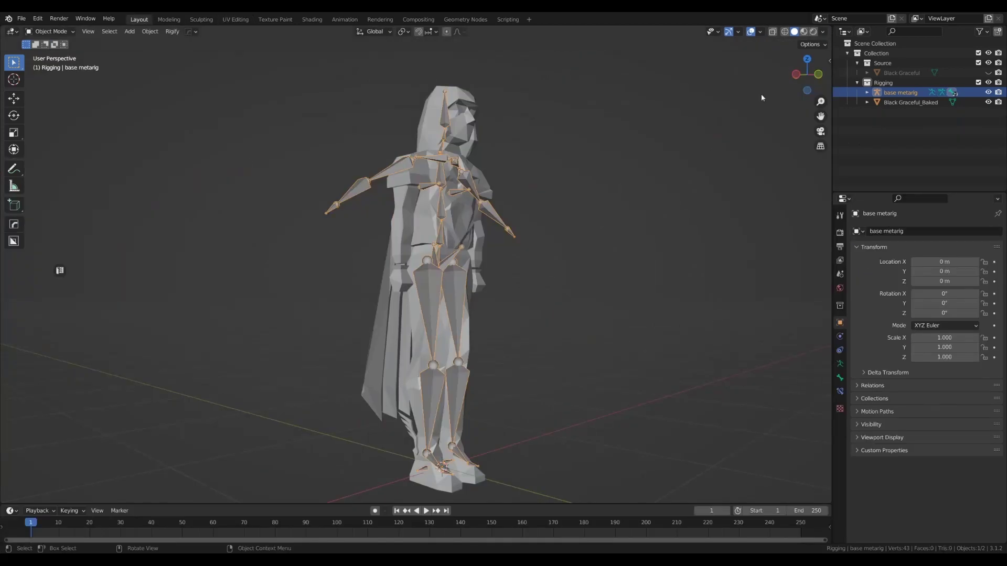
click(813, 32)
click(803, 33)
click(823, 32)
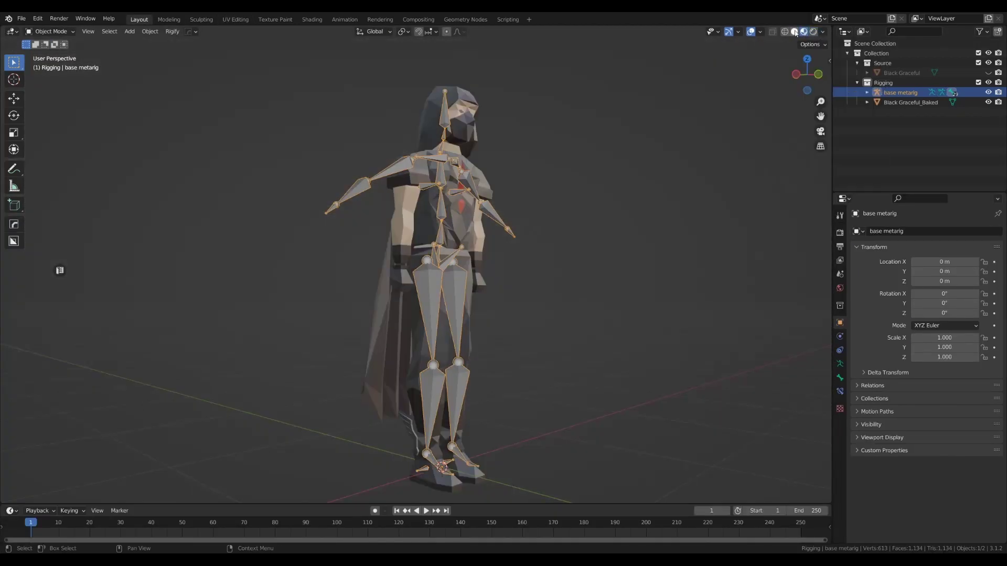
click(794, 32)
click(822, 32)
click(846, 77)
middle_drag(779, 81, 752, 83)
click(822, 31)
click(855, 111)
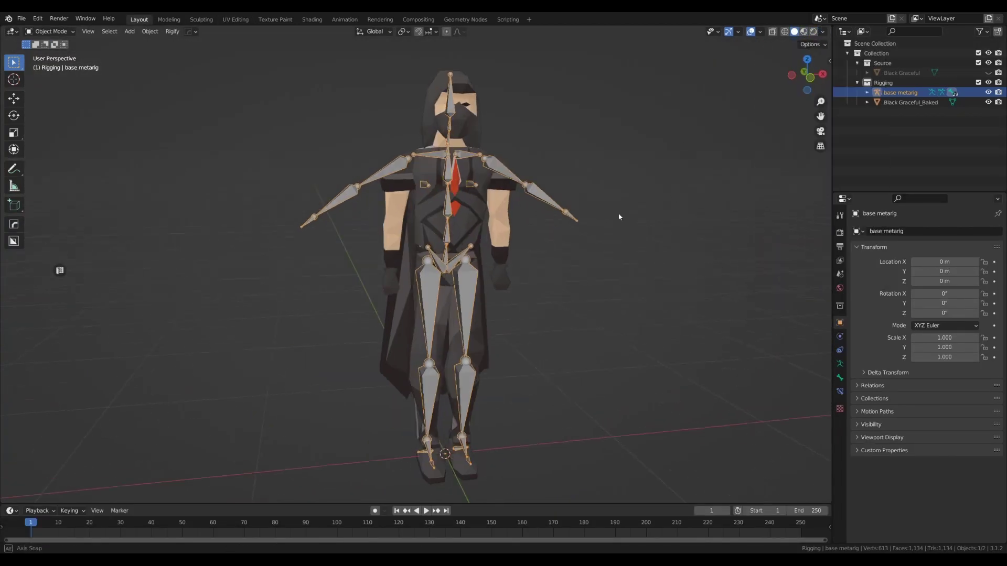
- In front view, move the metarig's left hand bone down to the character's wrist and align its tip with the hand
key(KP_1)
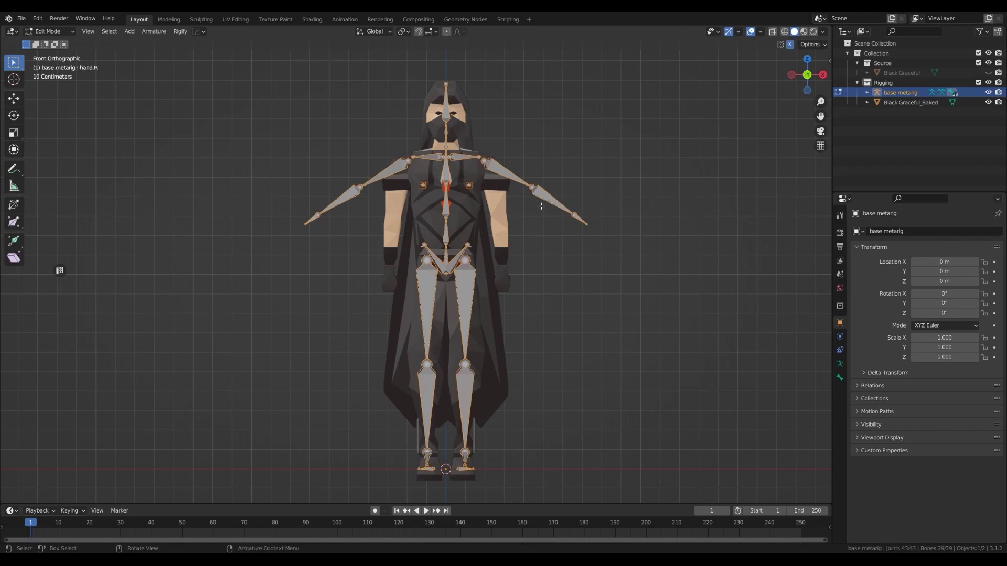
click(606, 252)
scroll(597, 243, up, 3)
shift+middle_drag(596, 222, 553, 258)
click(606, 243)
key(g)
click(482, 336)
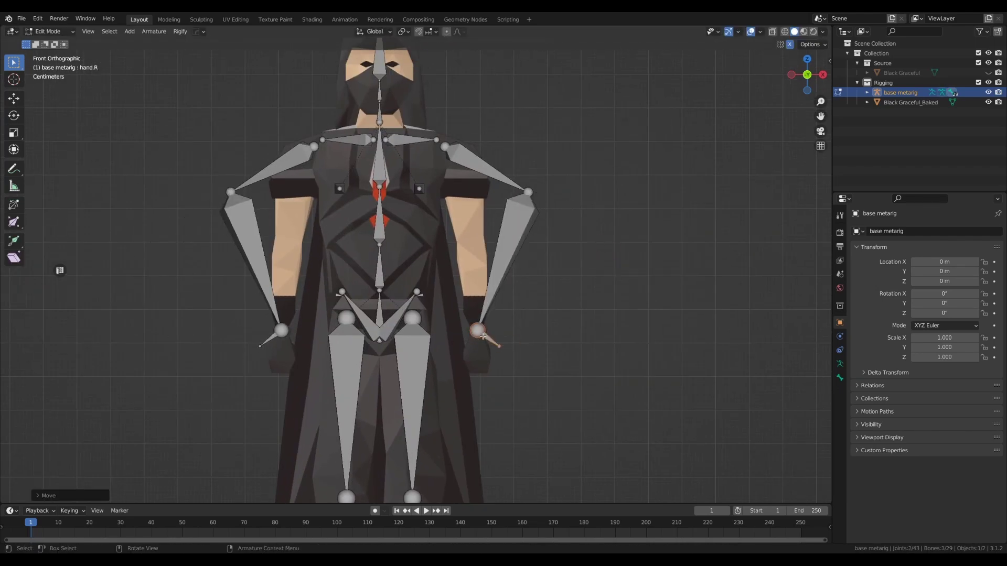
click(501, 348)
shift+middle_drag(509, 359, 512, 299)
scroll(526, 301, up, 4)
key(g)
click(544, 328)
- Move the left elbow joint about 0.16 m inward and 0.15 m down onto the character's elbow
shift+middle_drag(577, 79, 502, 346)
drag(548, 245, 608, 303)
middle_drag(609, 303, 570, 196)
click(805, 74)
scroll(571, 197, down, 1)
key(g)
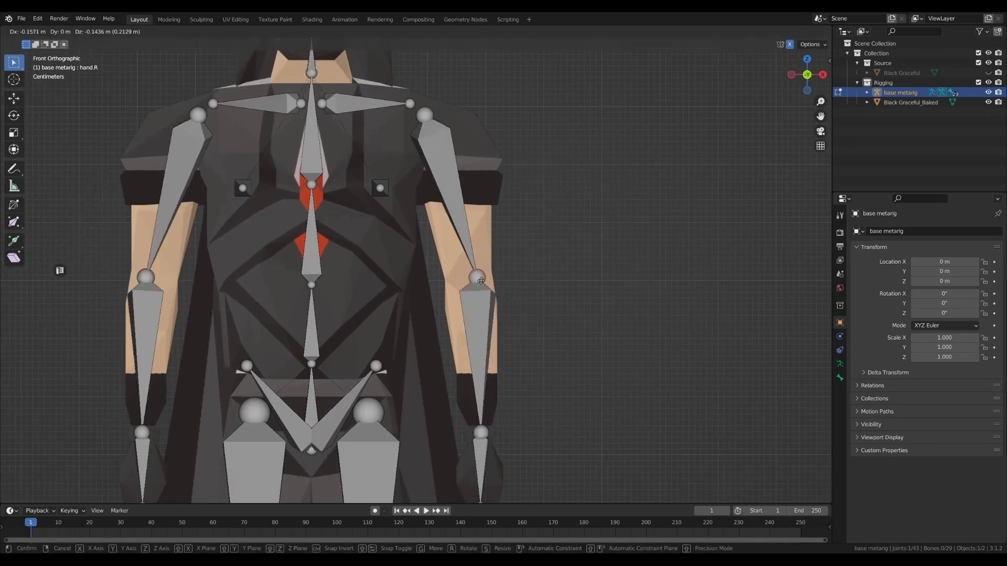
click(474, 284)
- Shift the left upper arm's top joint slightly outward into the shoulder and raise the elbow joint a little
shift+middle_drag(474, 284, 544, 334)
click(492, 163)
key(g)
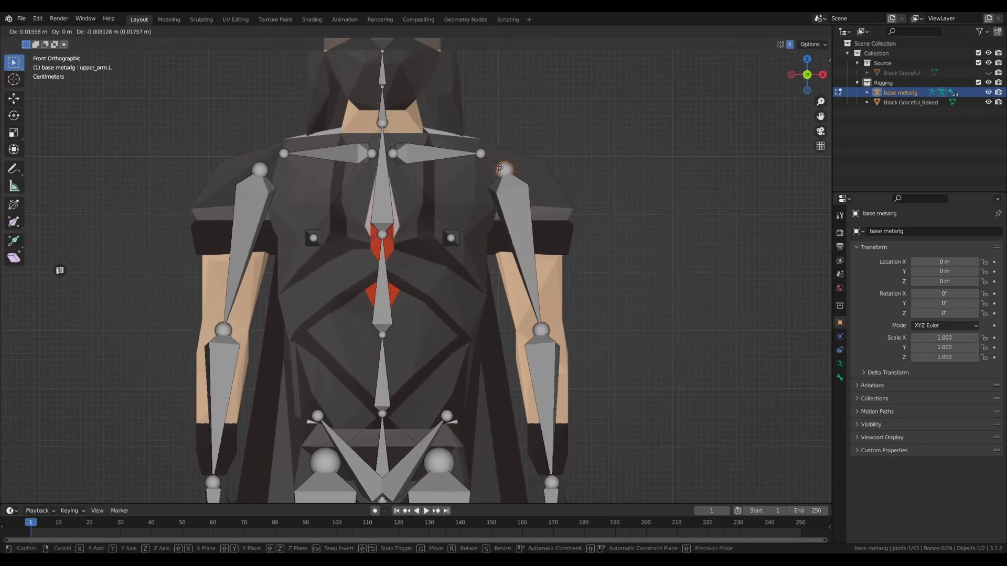
click(498, 169)
click(547, 333)
key(g)
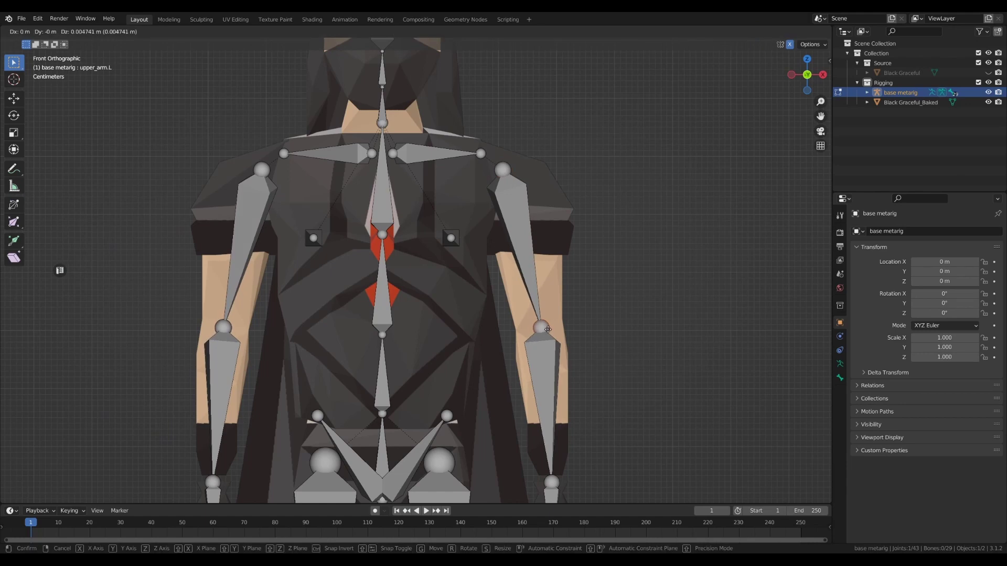
click(548, 327)
- Reposition the left shoulder bone, raising its inner end and lining its outer end up with the upper arm
shift+middle_drag(467, 164, 535, 218)
scroll(541, 215, up, 2)
click(610, 184)
key(g)
click(615, 194)
shift+middle_drag(473, 162, 474, 233)
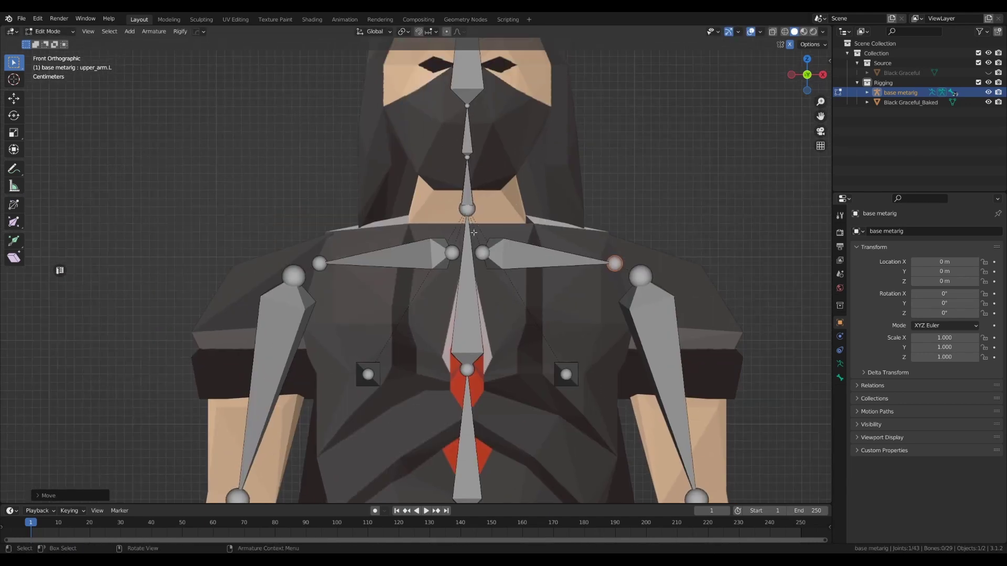
drag(541, 261, 540, 249)
drag(613, 252, 616, 261)
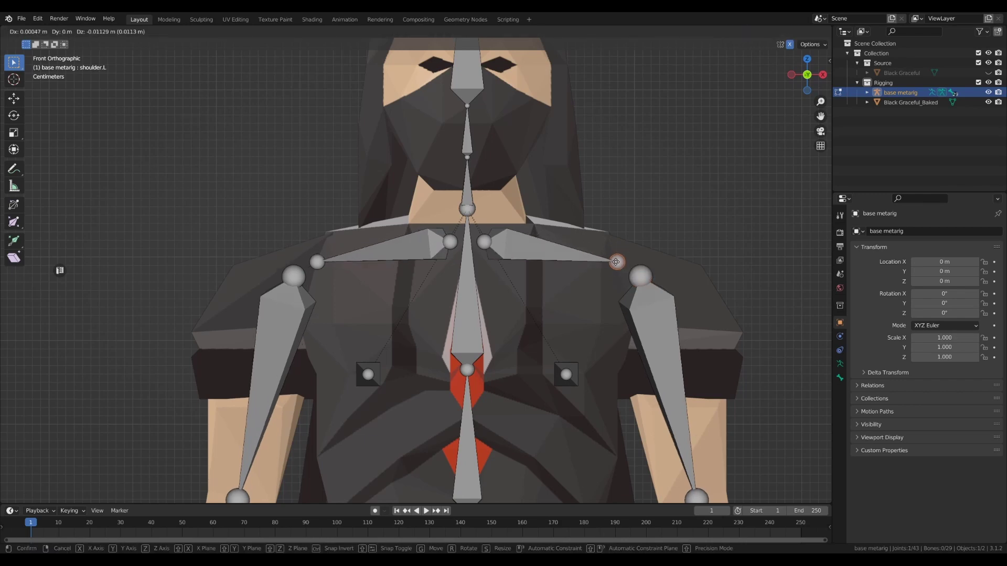
click(616, 262)
- In left side view, fit the tip of the head bone spine.006 to the hood's crown and save the project file
shift+middle_drag(616, 262, 605, 328)
scroll(559, 164, down, 4)
middle_drag(472, 149, 530, 227)
click(796, 77)
scroll(456, 357, up, 3)
shift+middle_drag(451, 365, 466, 275)
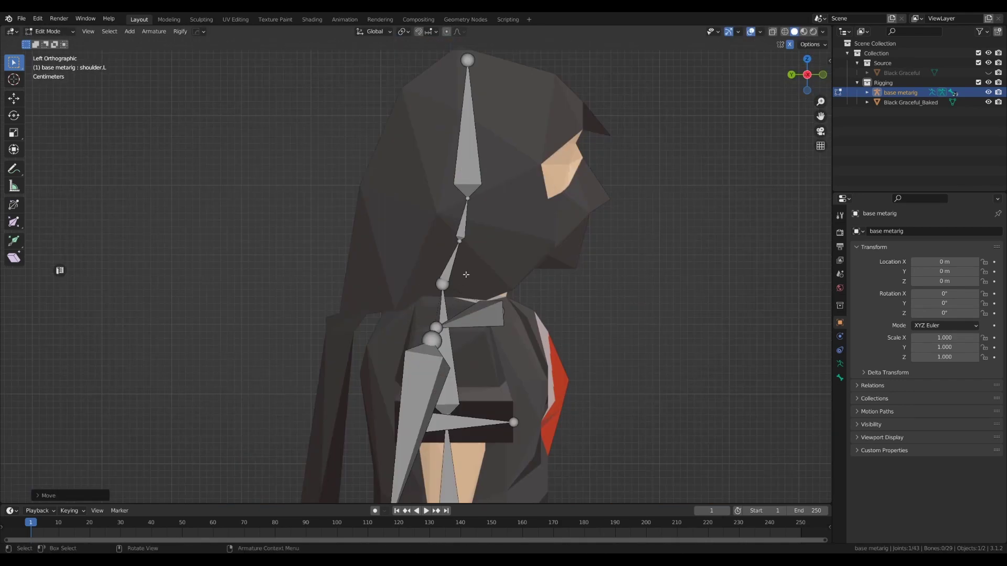
shift+middle_drag(479, 215, 473, 243)
click(462, 87)
drag(461, 86, 469, 90)
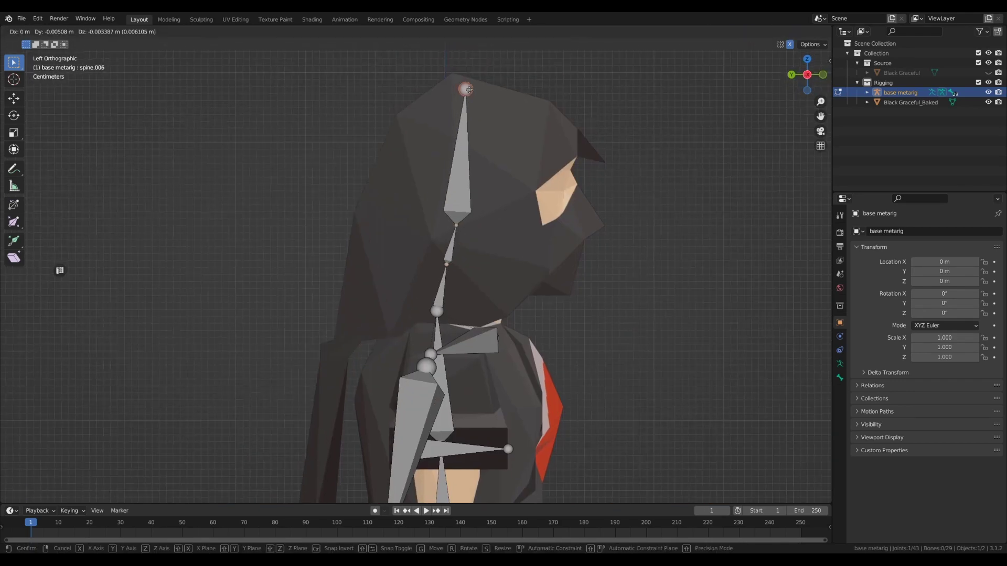
click(461, 83)
key(ctrl+s)
- Move the left hand bone along the Y axis to line it up with the character's hand
scroll(580, 340, down, 5)
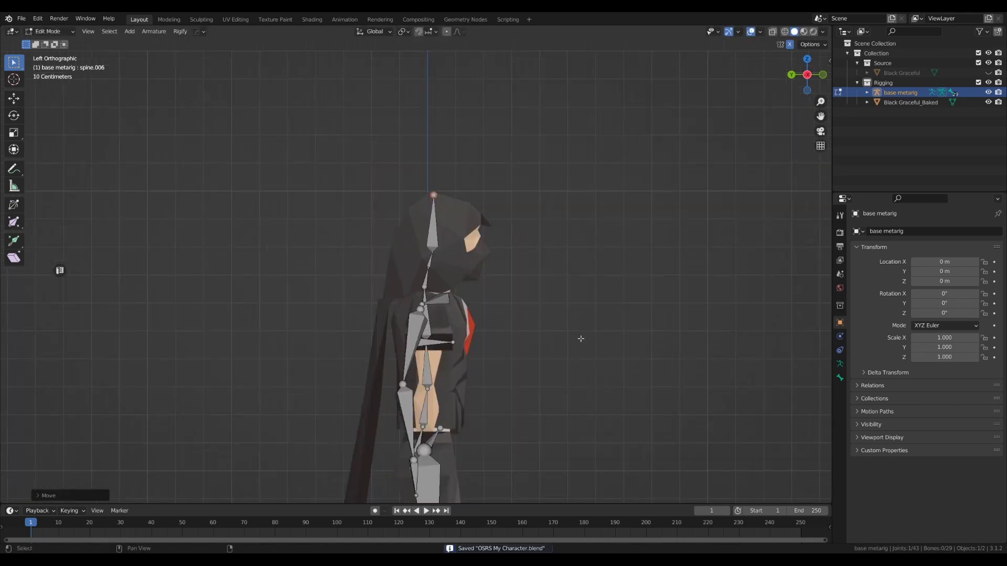
shift+middle_drag(580, 340, 561, 205)
middle_drag(561, 204, 465, 202)
middle_drag(705, 210, 585, 244)
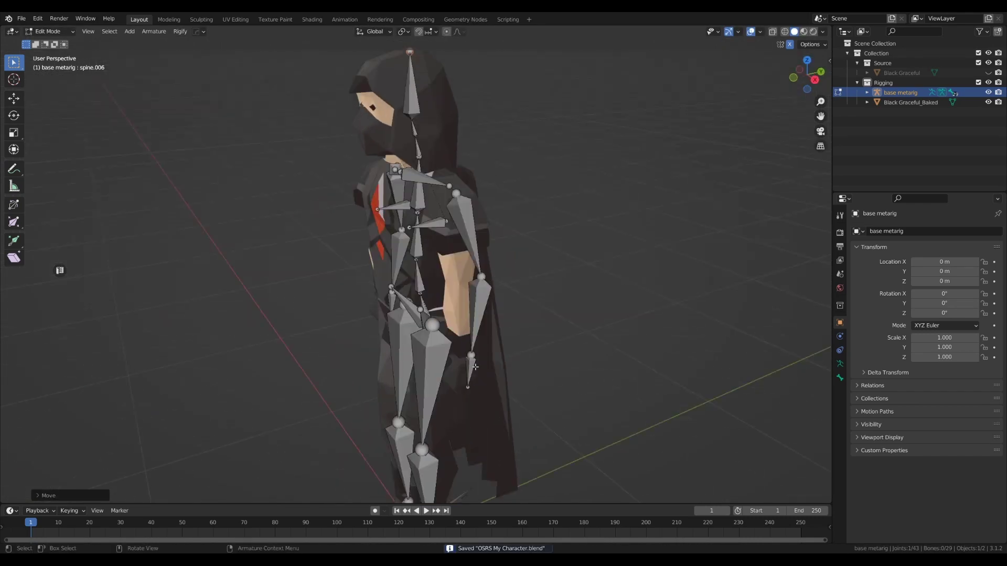
scroll(566, 294, up, 2)
shift+middle_drag(566, 294, 567, 215)
click(504, 330)
click(506, 336)
click(815, 80)
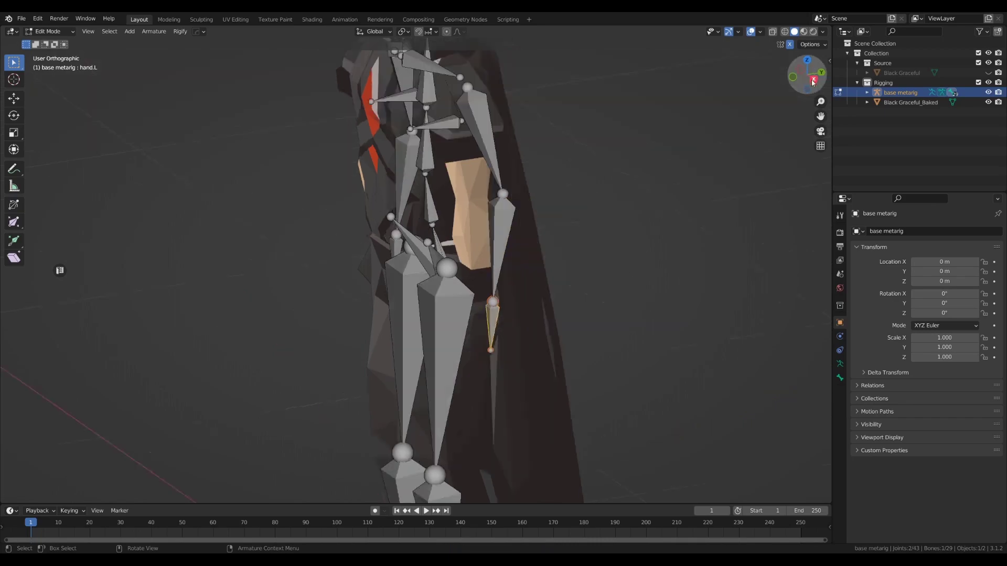
scroll(565, 312, up, 3)
key(g)
key(y)
middle_drag(565, 313, 525, 351)
click(654, 290)
- Move the elbow joint along the Y axis to centre it inside the character's arm
click(526, 238)
key(g)
key(y)
click(529, 303)
- Move the shoulder bone's outer joint and the upper arm's top joint together along the Y axis and save the project file
shift+middle_drag(525, 157, 562, 283)
middle_drag(562, 283, 544, 212)
shift+click(446, 219)
key(g)
key(y)
click(554, 292)
key(ctrl+s)
- Lower the foot and toe bones together along the Z axis so they sit inside the boot near its sole
click(489, 178)
scroll(472, 252, down, 5)
middle_drag(435, 304, 501, 252)
scroll(501, 251, up, 4)
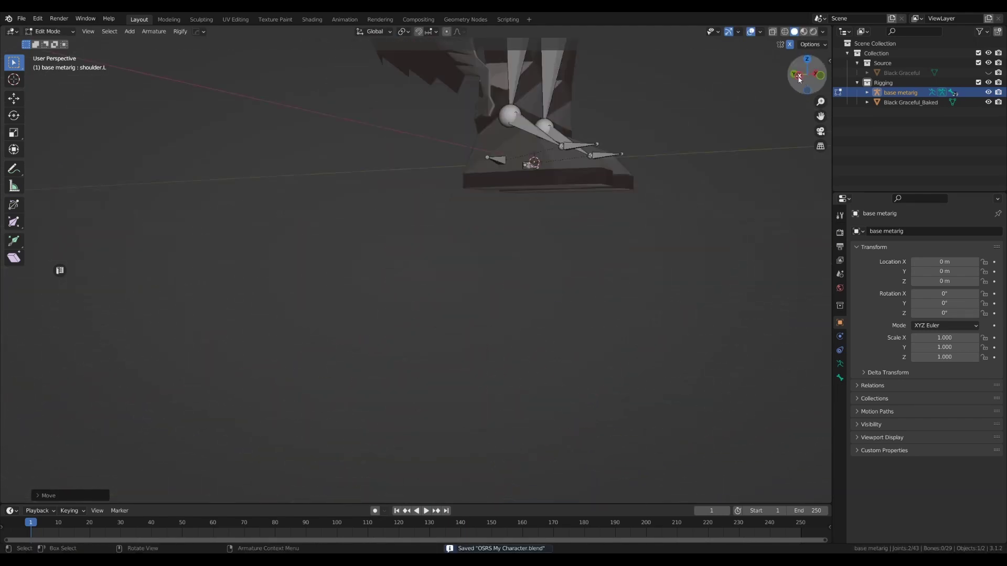
click(800, 76)
shift+middle_drag(530, 171, 489, 304)
scroll(489, 304, up, 4)
scroll(445, 331, down, 5)
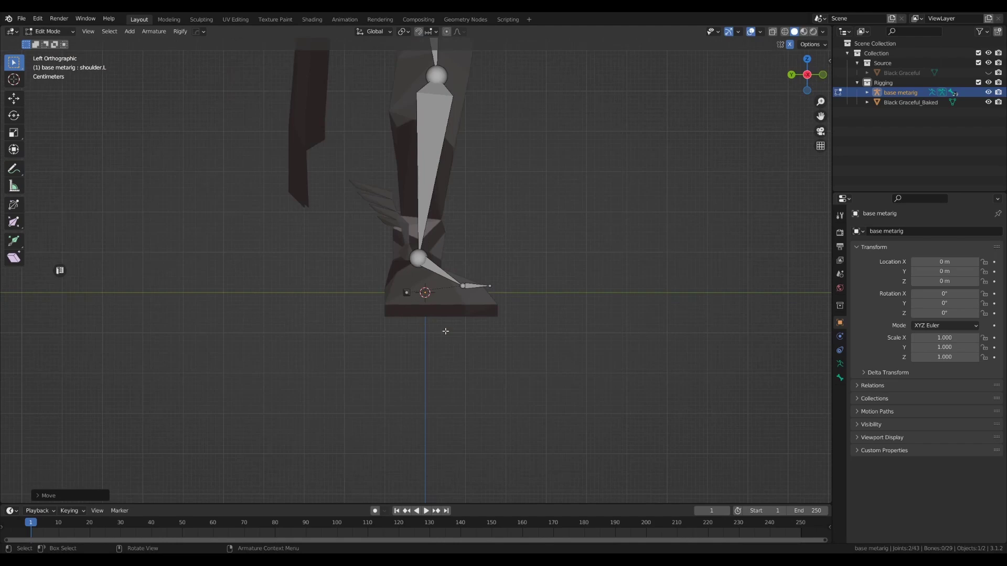
shift+click(480, 286)
scroll(480, 288, up, 3)
key(g)
key(y)
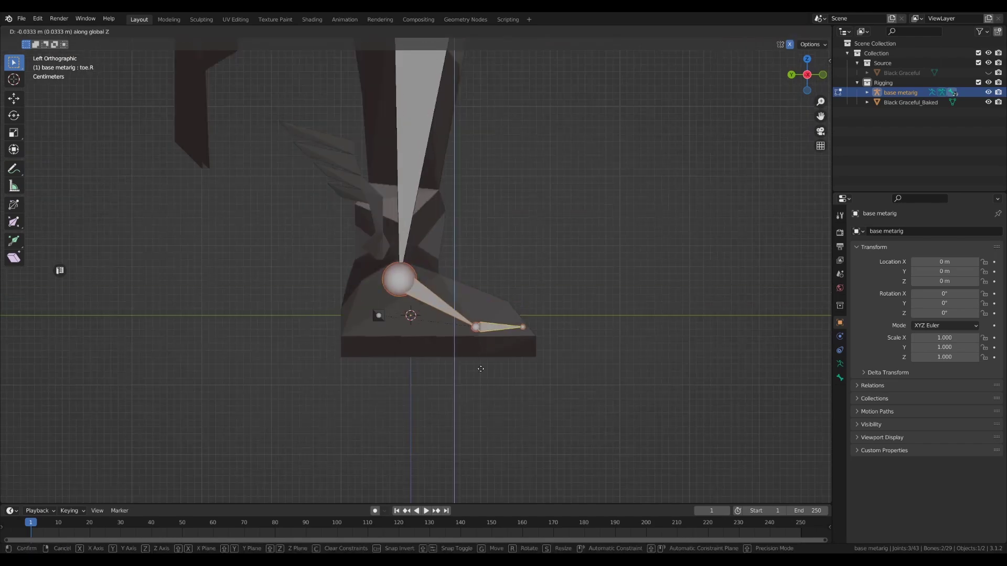
click(476, 384)
- Move the heel.02 bone along the Y axis toward the back of the boot
click(378, 313)
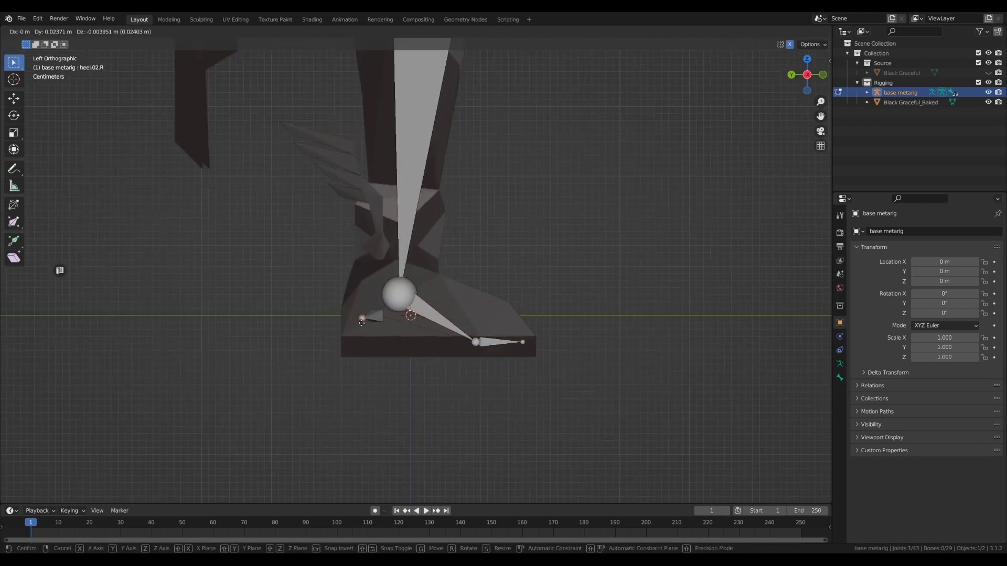
middle_drag(364, 313, 391, 339)
click(350, 292)
key(g)
key(y)
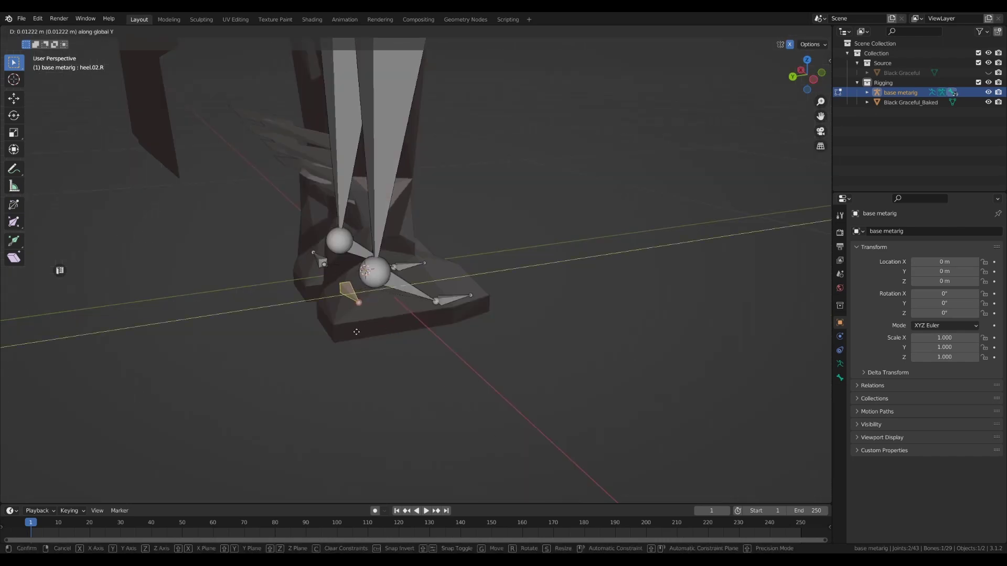
click(354, 331)
click(813, 80)
scroll(417, 310, up, 2)
scroll(417, 310, up, 1)
key(g)
key(y)
click(400, 310)
- Move the ankle joint shared by the shin and foot bones down and slightly back inside the boot
click(441, 278)
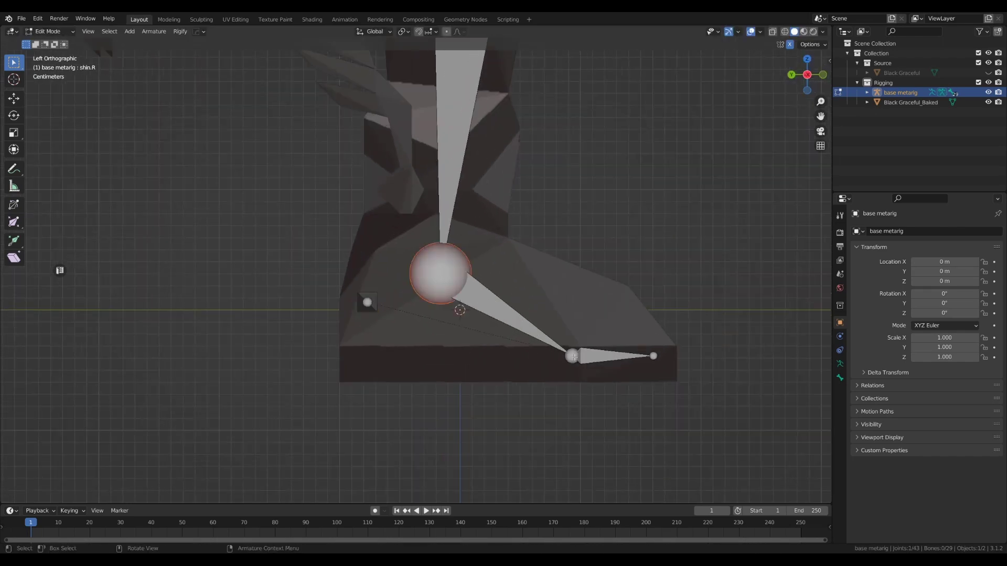
key(g)
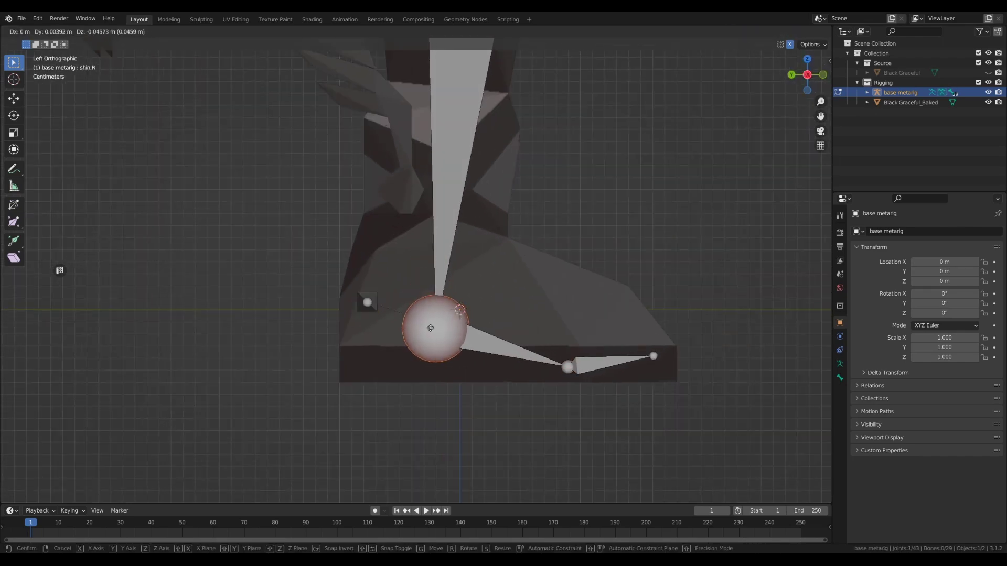
click(428, 323)
- Reposition the toe bone and its tip inside the front of the boot and save the project file
key(g)
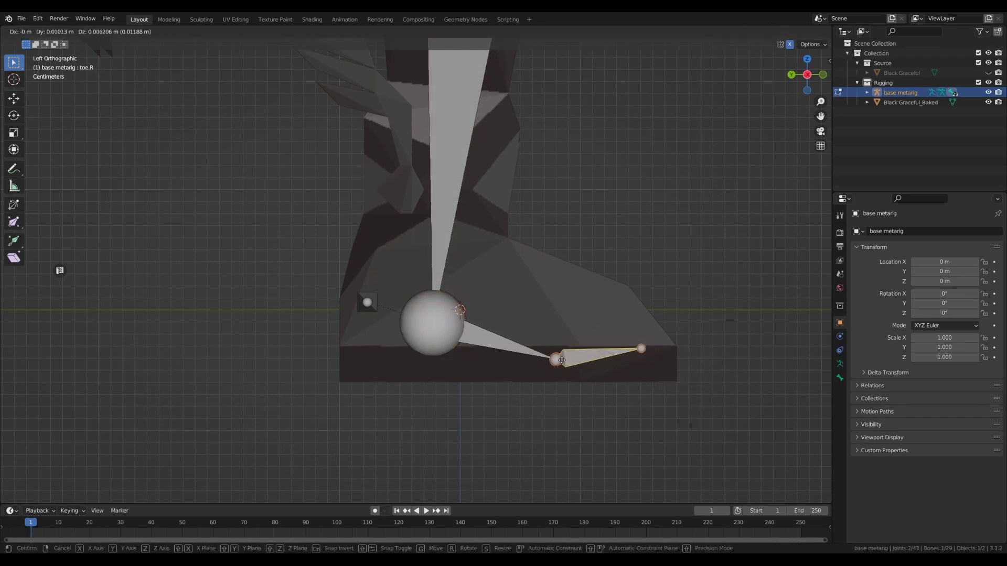
click(566, 361)
click(645, 352)
key(g)
click(667, 367)
key(ctrl+s)
key(ctrl+s)
- Move the breast.L bone slightly inward on the chest in the front view
middle_drag(667, 367, 526, 312)
shift+middle_drag(458, 286, 486, 385)
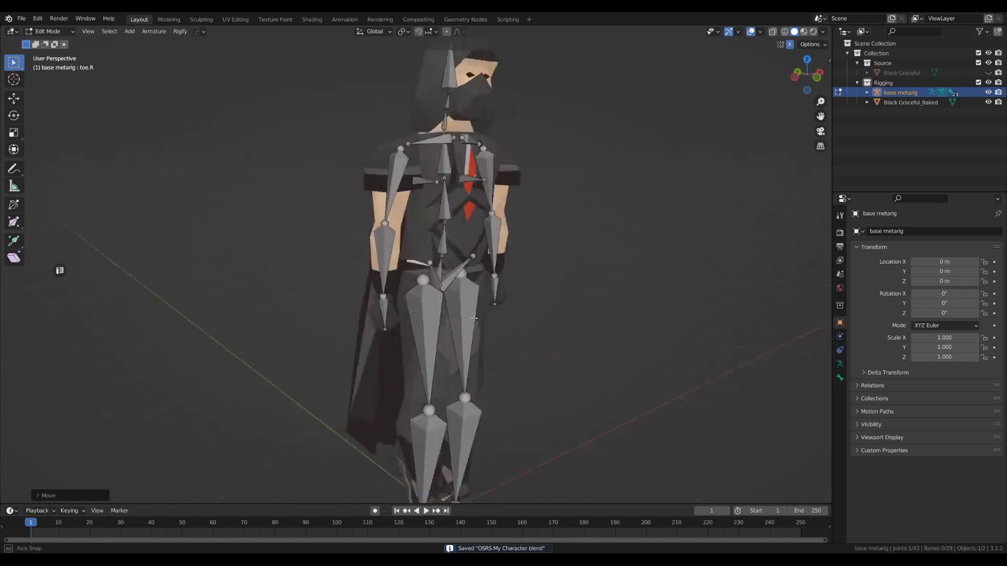
middle_drag(486, 315, 517, 317)
shift+middle_drag(516, 317, 430, 310)
click(810, 76)
scroll(469, 291, up, 4)
click(452, 295)
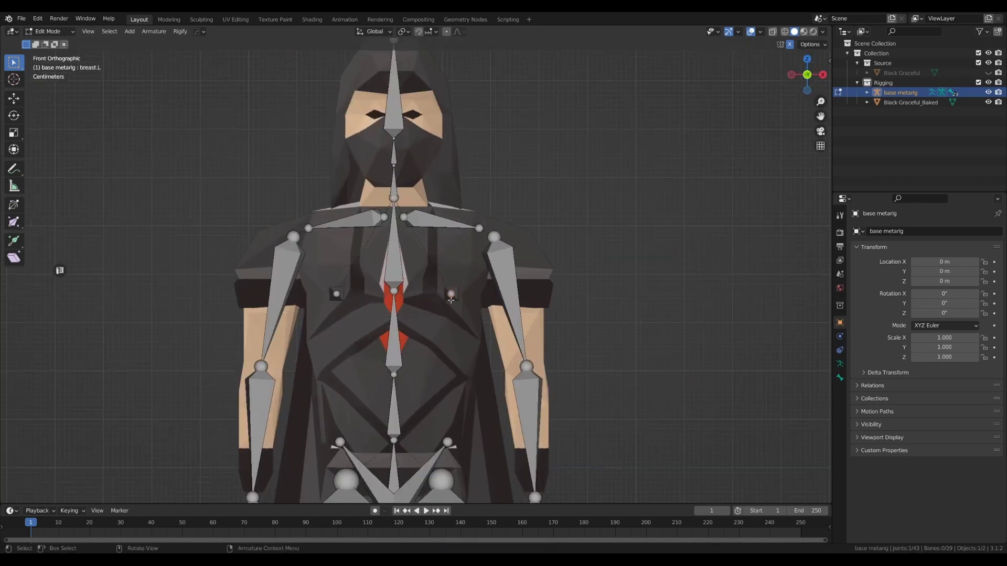
scroll(464, 301, up, 4)
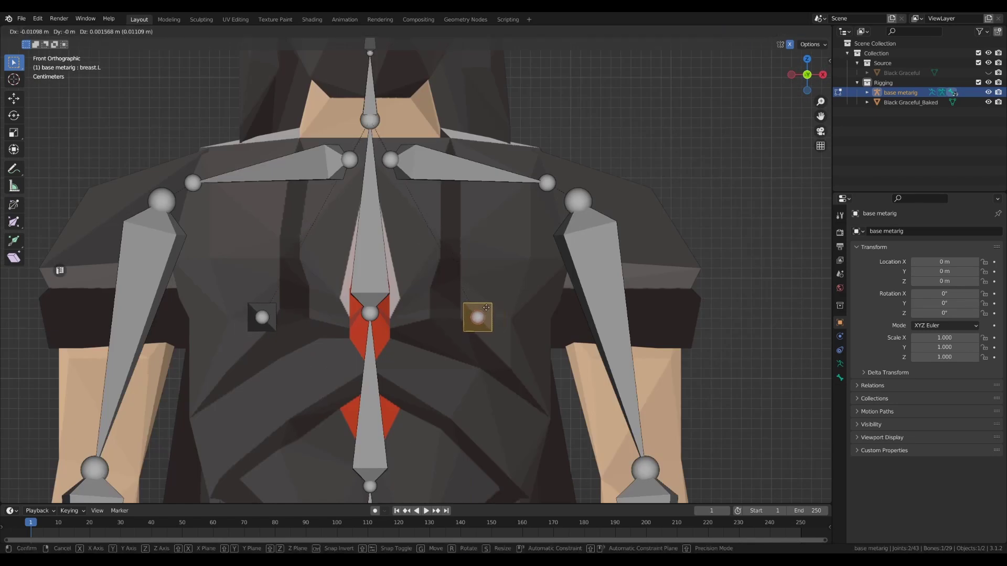
click(488, 301)
- Return to Object Mode with the fitted metarig saved and generate the Rigify rig from it
key(ctrl+Tab)
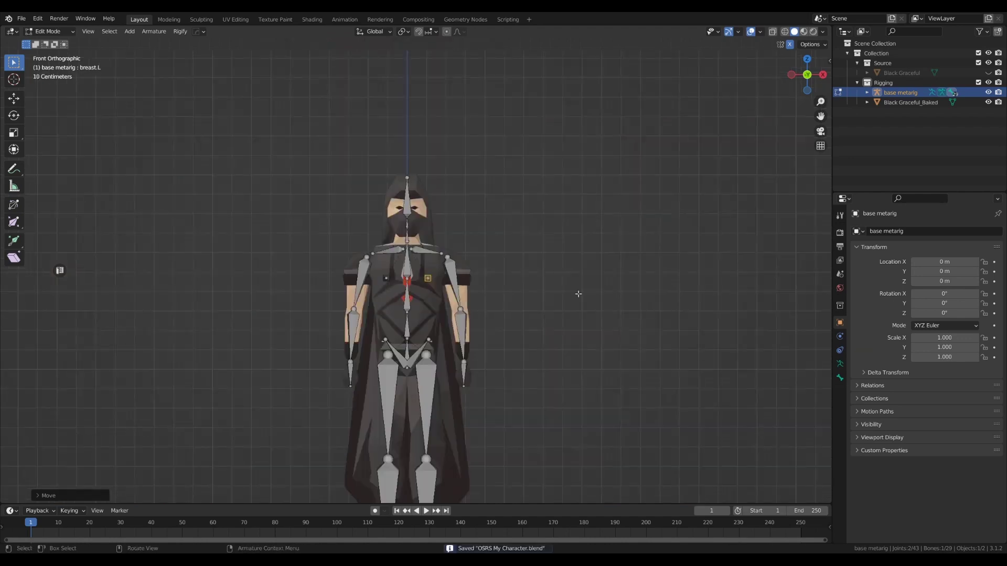
middle_drag(545, 293, 522, 213)
click(521, 212)
key(ctrl+s)
click(841, 364)
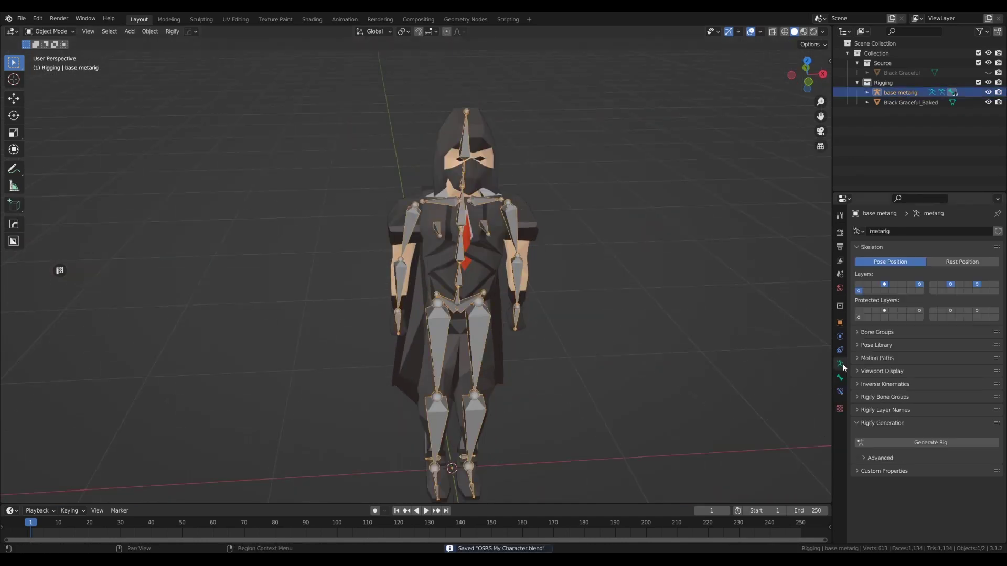
click(909, 443)
- Hide the base metarig so only the generated rig and the character mesh remain displayed
middle_drag(578, 386, 478, 323)
click(439, 308)
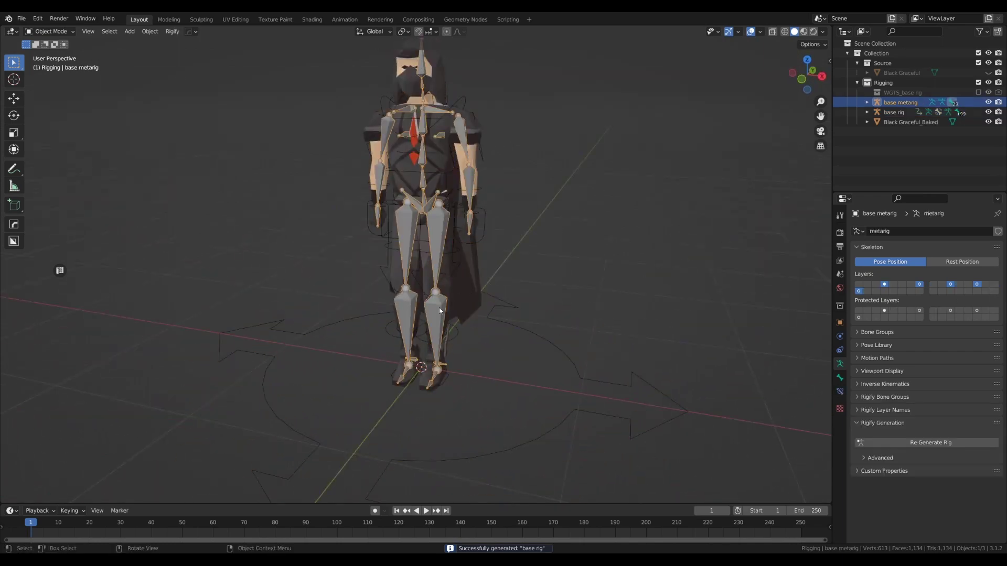
key(h)
- Parent the Black Graceful_Baked mesh to the base rig with automatic weights and save the project file
shift+middle_drag(480, 230, 470, 332)
click(432, 190)
shift+click(429, 153)
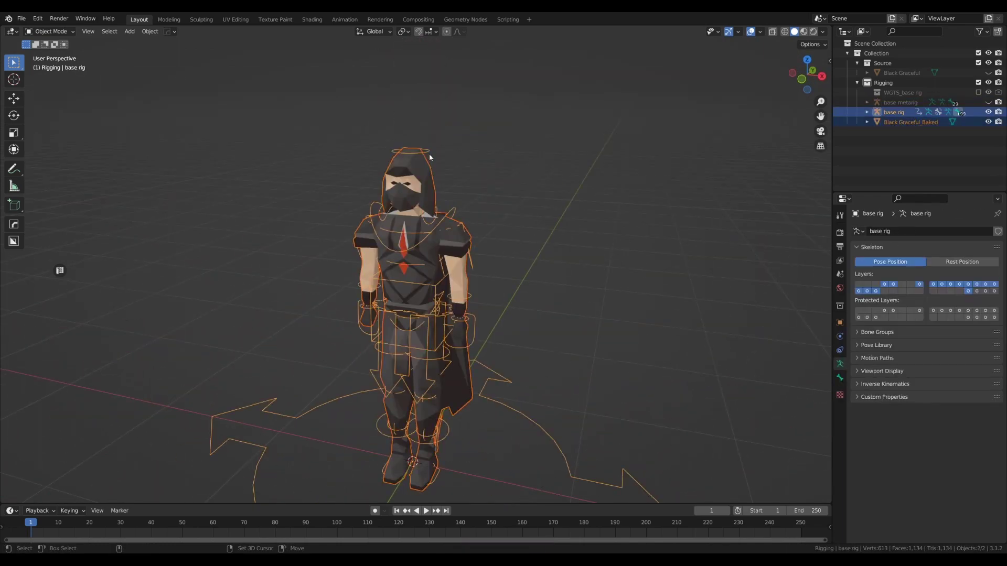
key(ctrl+p)
click(413, 213)
key(ctrl+s)
- Select the base rig and switch it to Pose Mode
click(368, 181)
click(431, 151)
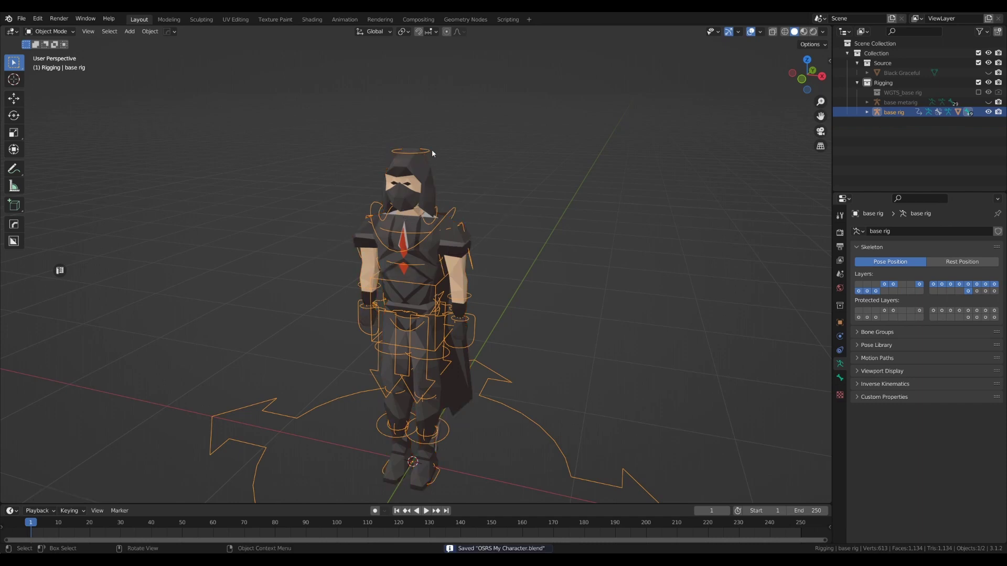
click(507, 154)
- Test the head control by rotating it about the global Z axis
click(427, 152)
shift+middle_drag(520, 200, 537, 277)
scroll(537, 276, up, 2)
key(r)
key(z)
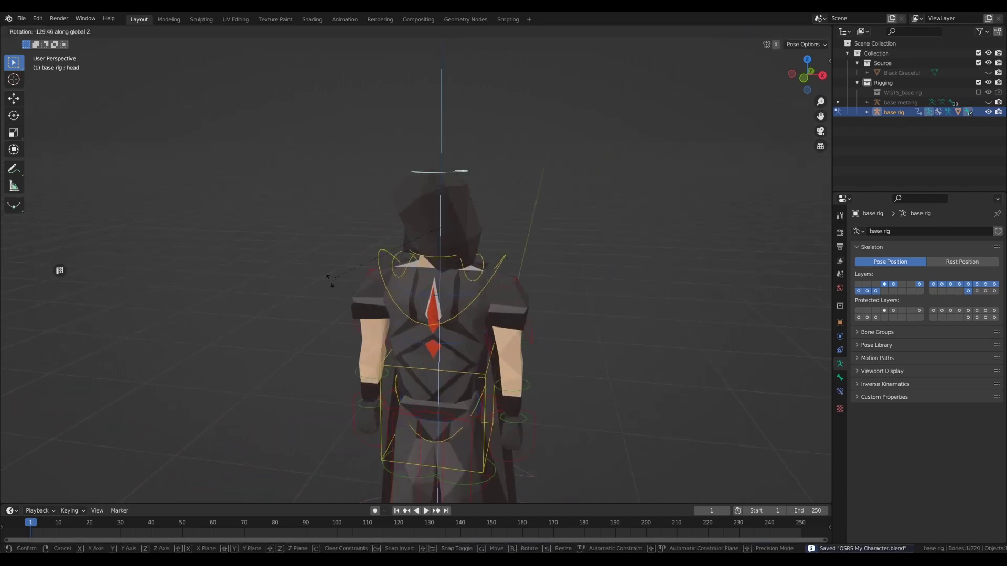
right_click(514, 413)
- Enable X-axis mirroring for posing and move the hand_ik.L control forward along the Y axis
shift+middle_drag(514, 414, 489, 283)
shift+middle_drag(515, 212, 590, 338)
click(776, 45)
key(g)
key(y)
click(654, 391)
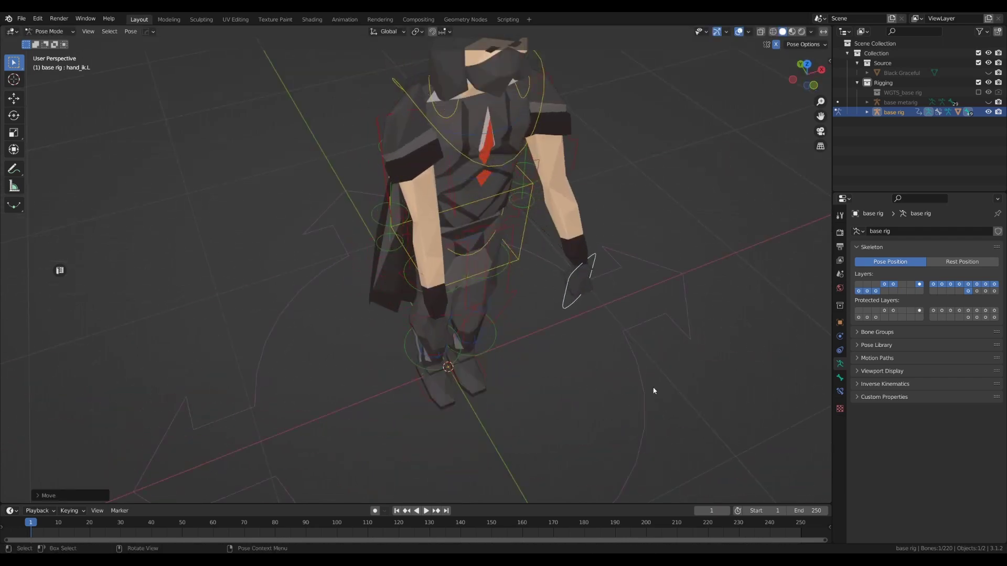
- Raise the mirrored hand IK controls along the Z axis
middle_drag(654, 391, 624, 343)
key(g)
key(z)
click(633, 161)
shift+middle_drag(609, 274, 472, 293)
key(g)
key(z)
right_click(497, 301)
- Move the hand IK controls further up along the Z axis so the arms reach above the head
scroll(523, 344, down, 3)
scroll(454, 296, up, 2)
scroll(454, 296, up, 2)
key(g)
key(z)
click(509, 192)
- Rotate the hand IK controls about the global X axis so the hands point upward in line with the forearms
shift+middle_drag(508, 191, 440, 308)
key(r)
key(x)
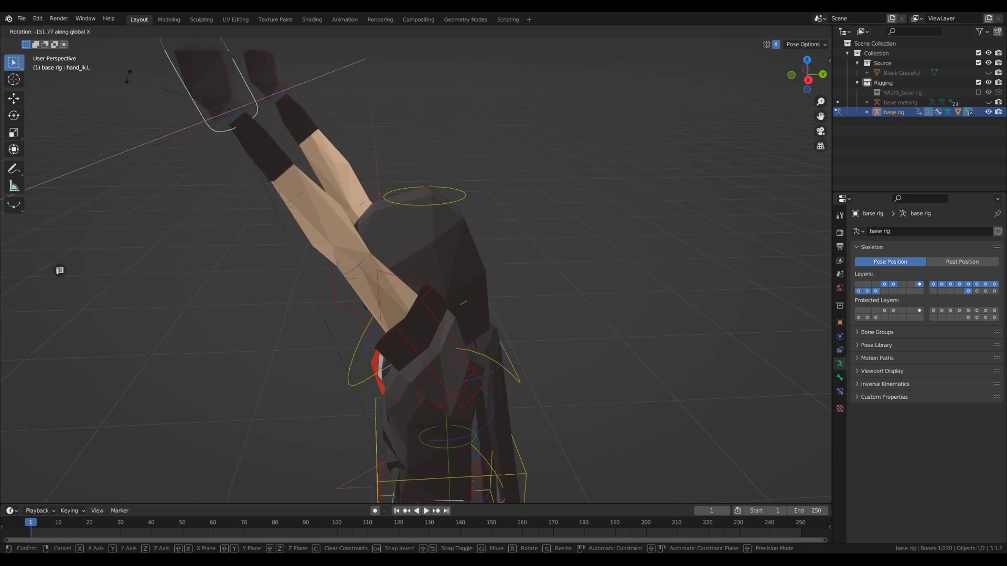
click(99, 98)
scroll(568, 278, up, 4)
shift+middle_drag(325, 152, 548, 344)
scroll(484, 351, down, 6)
- Return to Object Mode and open the Black Graceful_Baked mesh in Edit Mode with the base rig hidden
key(Tab)
scroll(484, 352, down, 5)
shift+middle_drag(484, 352, 516, 278)
middle_drag(516, 278, 632, 288)
click(50, 32)
click(53, 43)
click(421, 235)
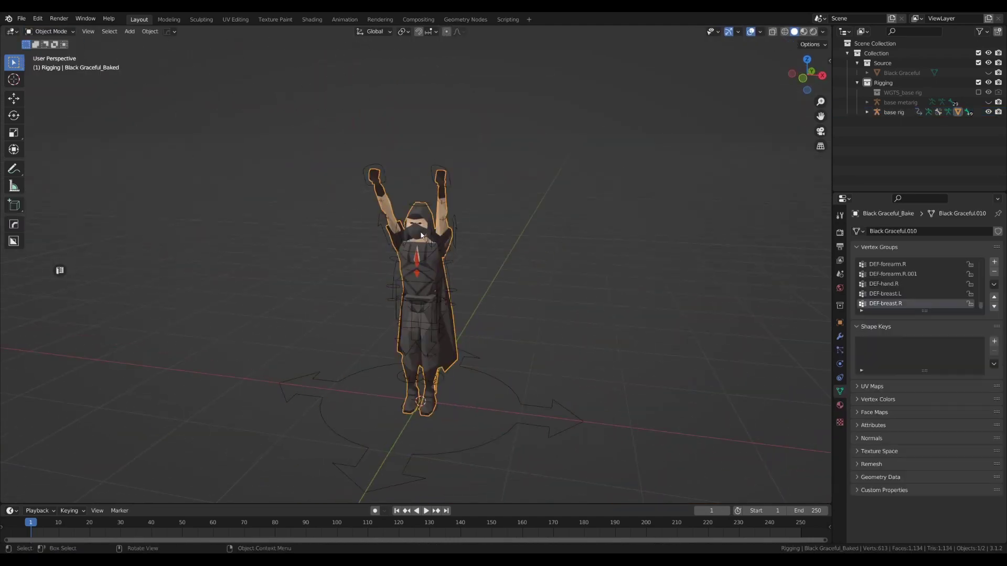
key(Tab)
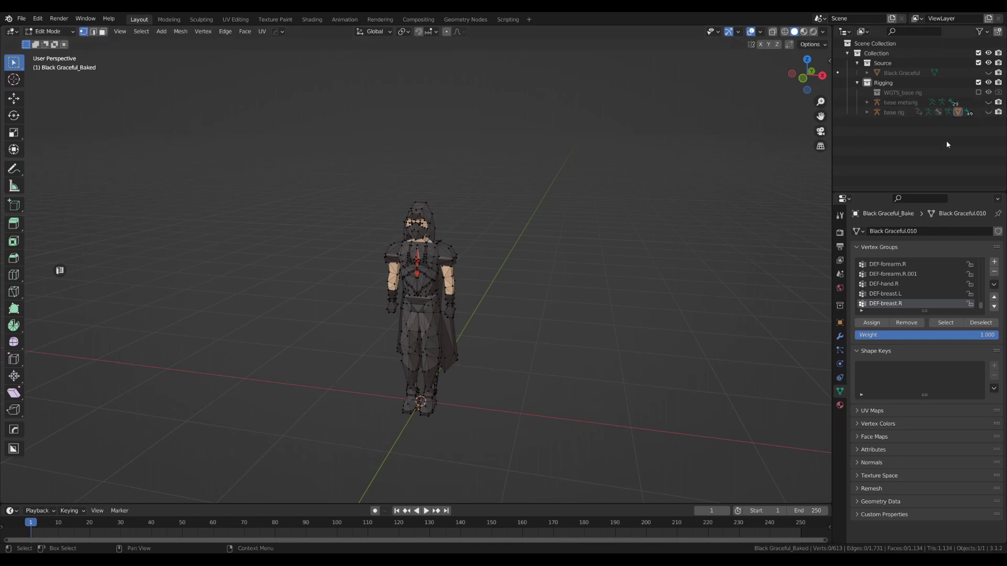
- Dissolve the diagonal edges on the two facing end faces at the gap in the character's left wrist
scroll(524, 273, up, 8)
middle_drag(529, 336, 465, 258)
click(539, 240)
key(KP_Decimal)
scroll(548, 269, down, 5)
key(2)
click(481, 283)
key(ctrl+x)
click(465, 258)
key(ctrl+x)
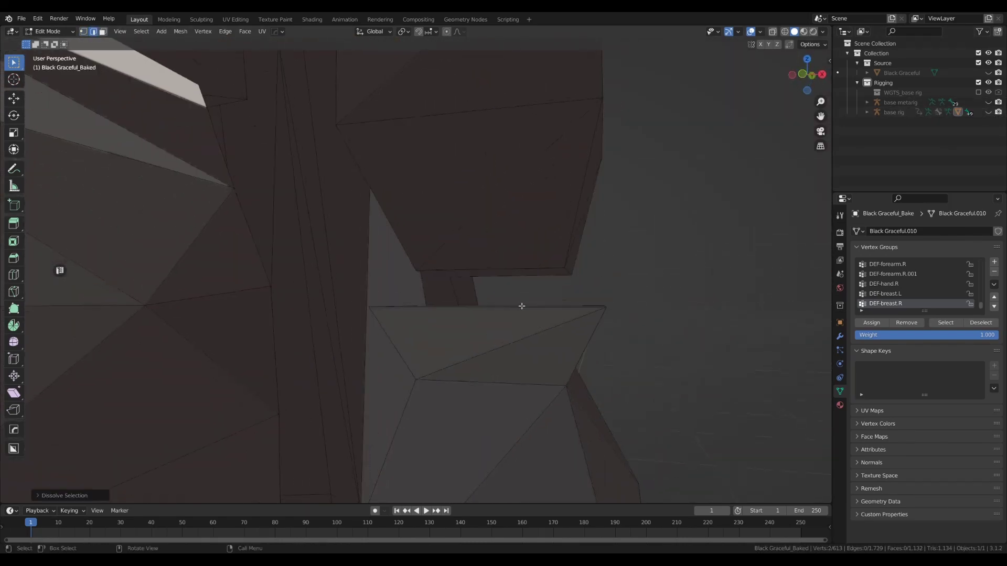
- Select both facing faces at the left wrist gap and join them with the LoopTools Bridge operation
key(3)
click(504, 306)
mouse_move(522, 306)
middle_down()
mouse_move(508, 326)
mouse_move(530, 263)
mouse_move(535, 309)
middle_up()
shift+click(535, 267)
key(n)
click(826, 129)
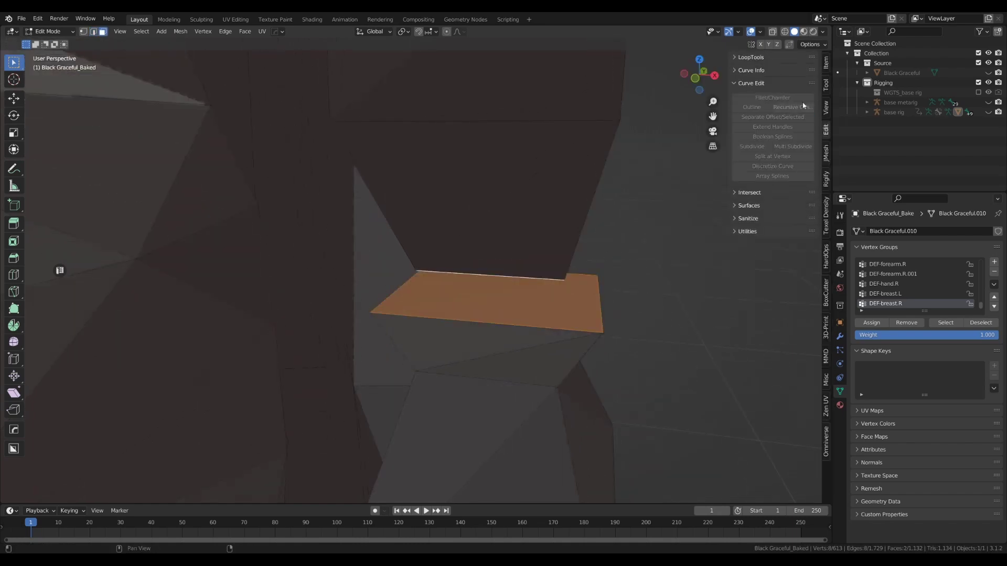
click(751, 57)
click(773, 72)
- Leave Edit Mode and inspect the bridged left wrist and the character's other wrist
key(Tab)
scroll(619, 259, down, 5)
middle_drag(619, 259, 540, 420)
click(614, 324)
scroll(614, 324, down, 3)
scroll(411, 274, up, 5)
middle_drag(499, 244, 550, 149)
click(369, 253)
scroll(357, 295, down, 4)
- Dissolve the diagonal edges on the two facing end faces at the gap in the character's right wrist
key(Tab)
scroll(362, 297, down, 4)
click(394, 330)
key(KP_Decimal)
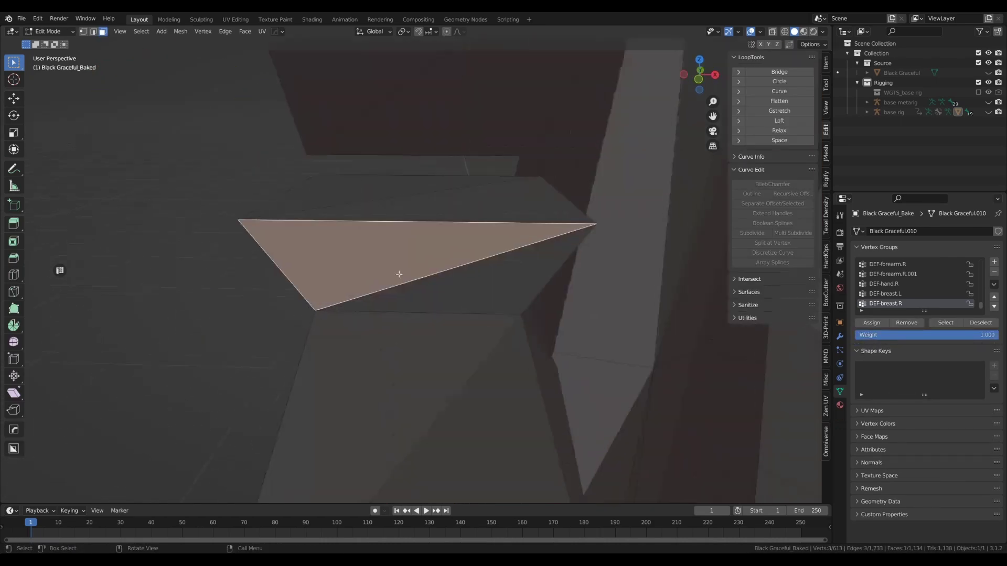
key(2)
click(402, 196)
key(ctrl+x)
middle_drag(402, 196, 423, 211)
- Bridge the two facing faces at the right wrist with LoopTools, leave Edit Mode and save the project file
key(3)
click(426, 187)
shift+click(423, 212)
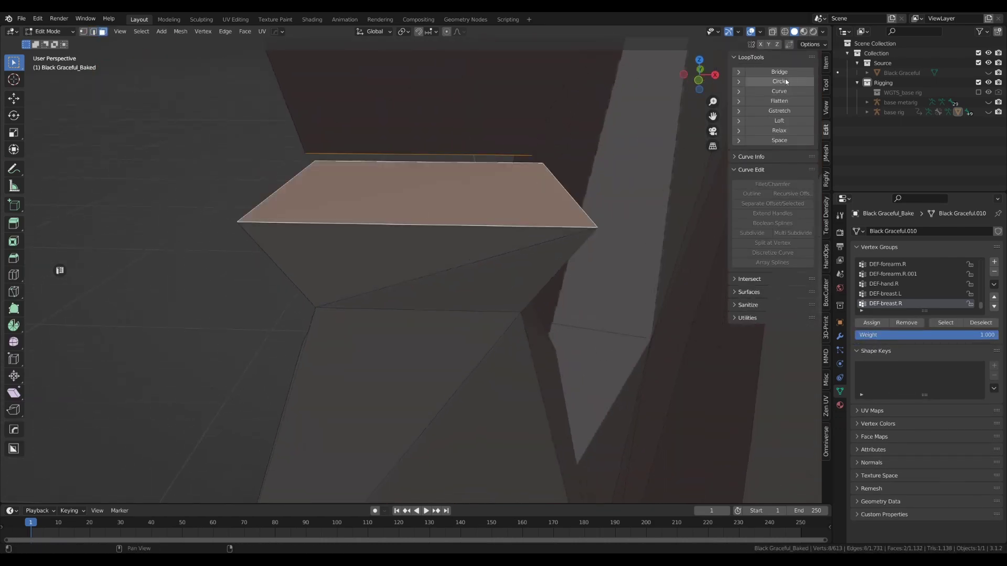
click(783, 73)
key(Tab)
scroll(247, 288, down, 6)
key(ctrl+s)
- Unhide the base rig, rename it Humanoid_Generated Rigify Rig and save the project file
click(364, 209)
middle_drag(414, 309, 438, 249)
middle_drag(438, 249, 451, 317)
scroll(439, 299, up, 4)
scroll(512, 346, down, 6)
scroll(451, 318, up, 4)
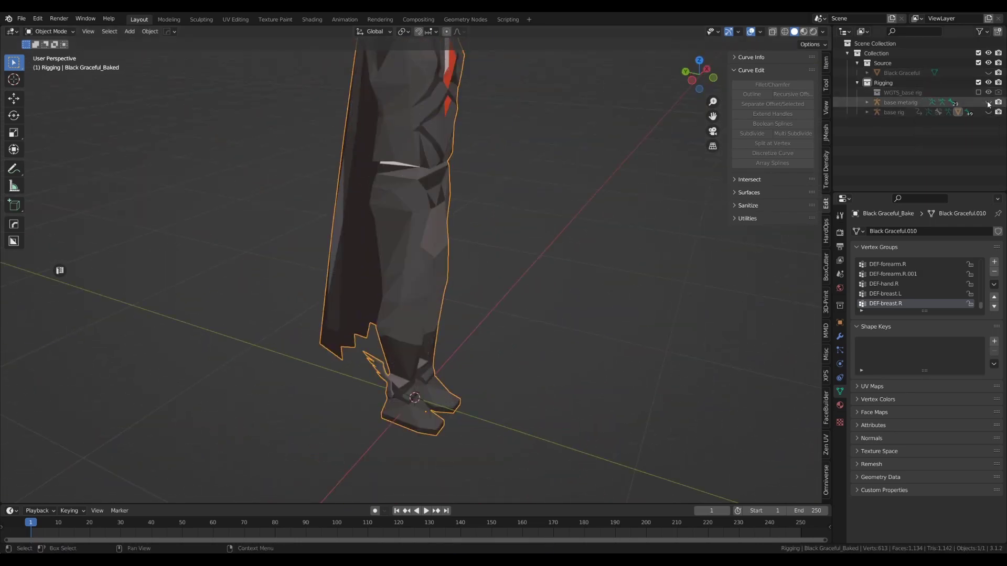
double_click(883, 113)
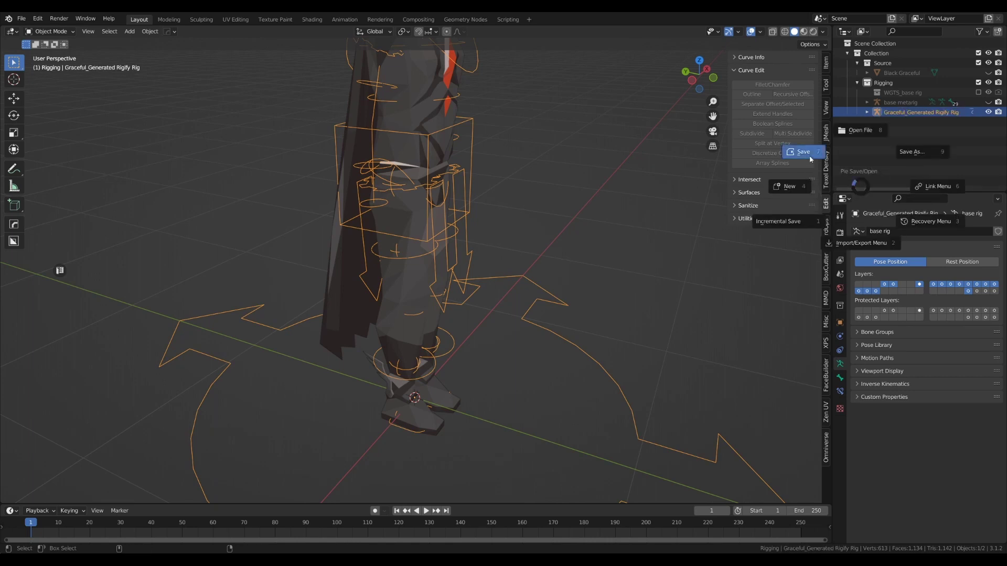
click(810, 158)
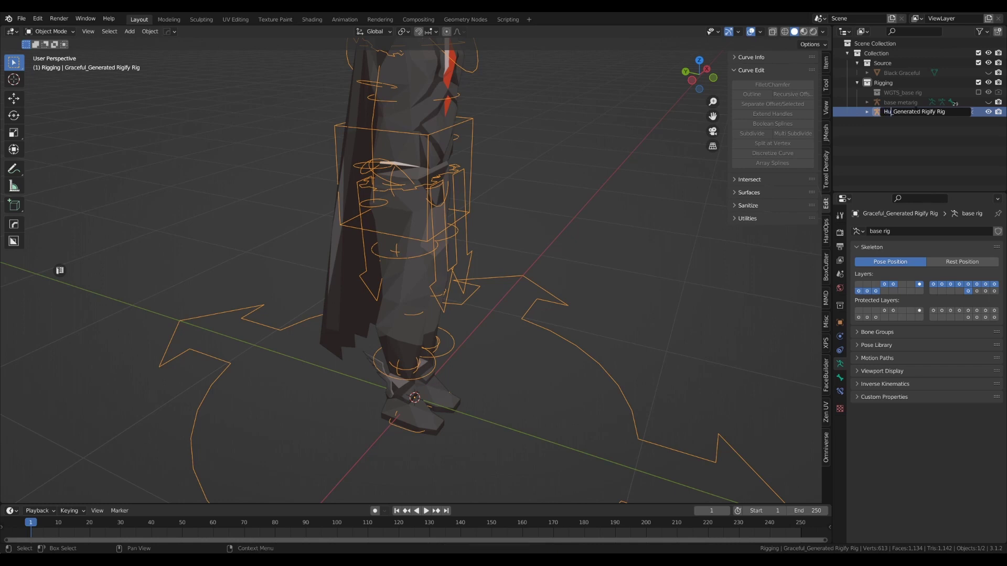
key(ctrl+s)
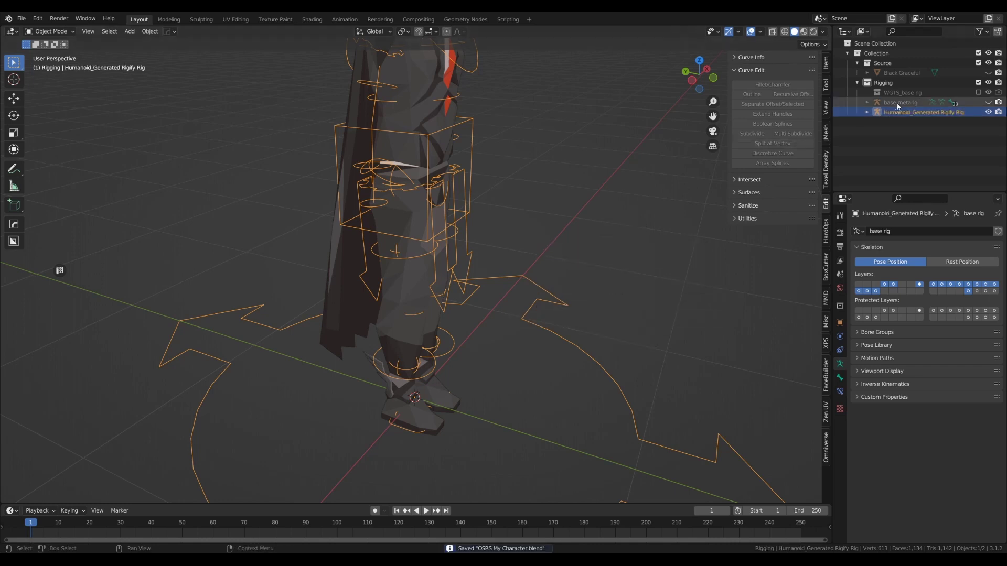
- Move the base metarig and the WGTS_base rig collection into a new misc collection and exclude it from the view layer
click(898, 104)
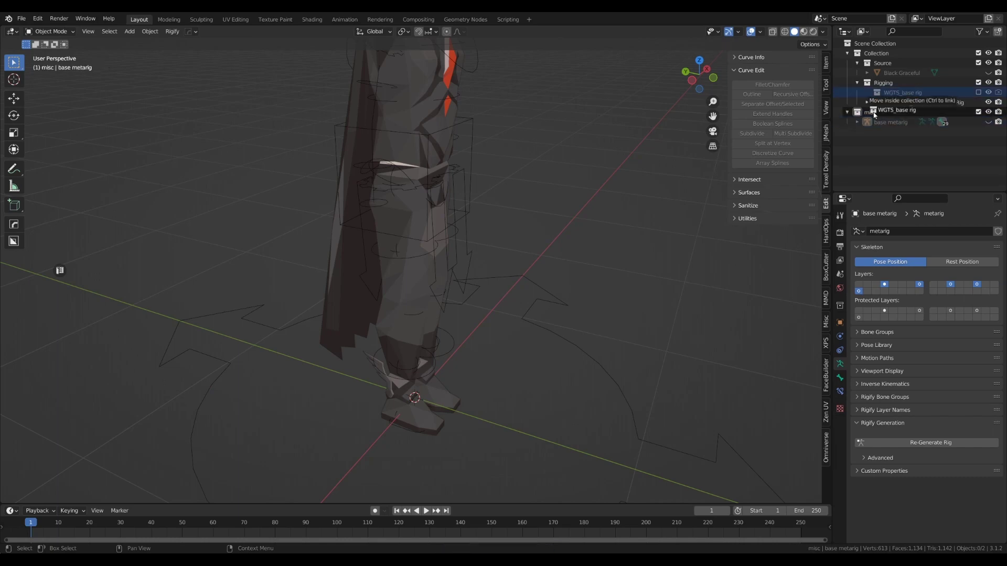
click(978, 102)
- Rename the Rigging collection Rigged + Baked and save the project file
shift+middle_drag(564, 181, 577, 231)
scroll(569, 252, down, 5)
scroll(536, 235, up, 3)
key(ctrl+s)
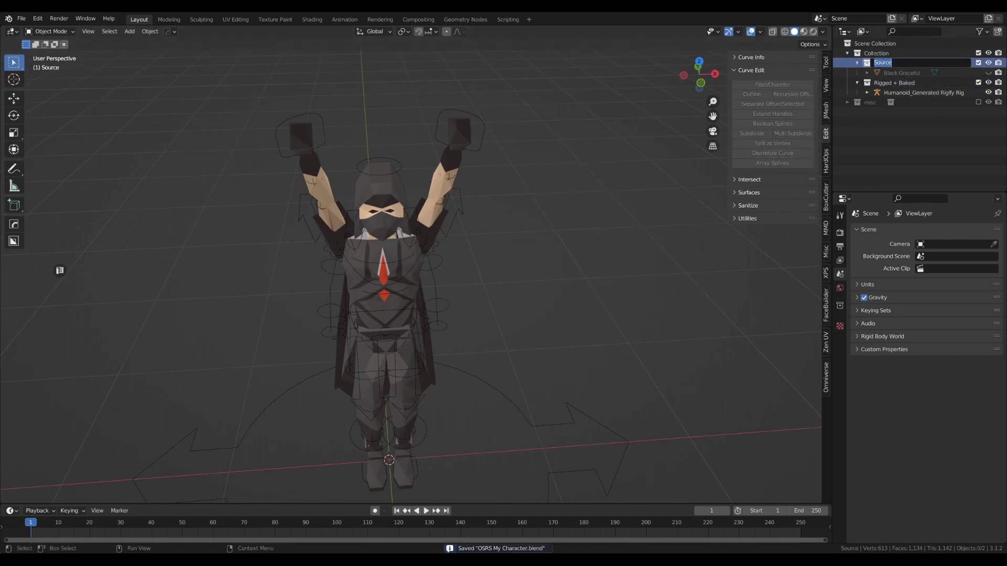
- Select the Humanoid_Generated Rigify Rig and switch it to Pose Mode
middle_drag(495, 207, 536, 206)
click(519, 82)
key(Tab)
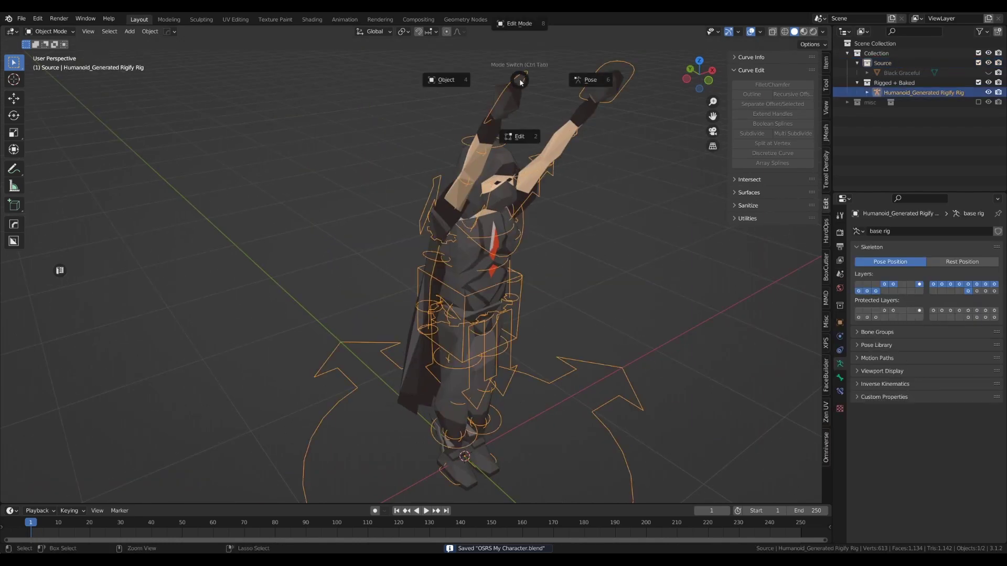
click(587, 80)
- Move the foot_ik.R control outward, with mirroring active, to spread the legs
shift+middle_drag(503, 445, 507, 271)
scroll(507, 271, up, 4)
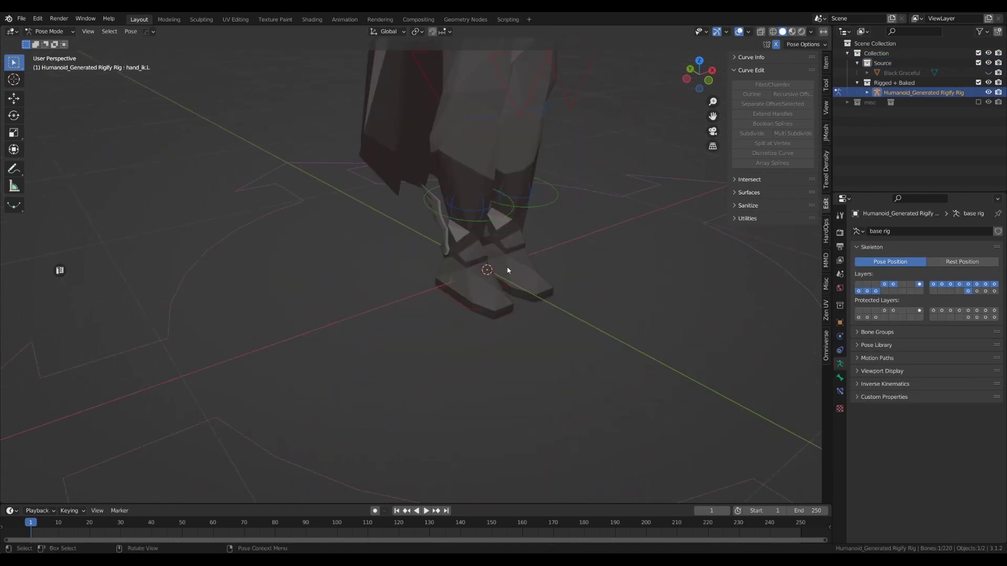
click(497, 316)
middle_drag(543, 311, 498, 321)
key(g)
click(416, 380)
- Lower the foot_ik.R control about 0.37 m along the global Z axis to stretch the legs and check their deformation
middle_drag(416, 380, 445, 382)
key(g)
key(z)
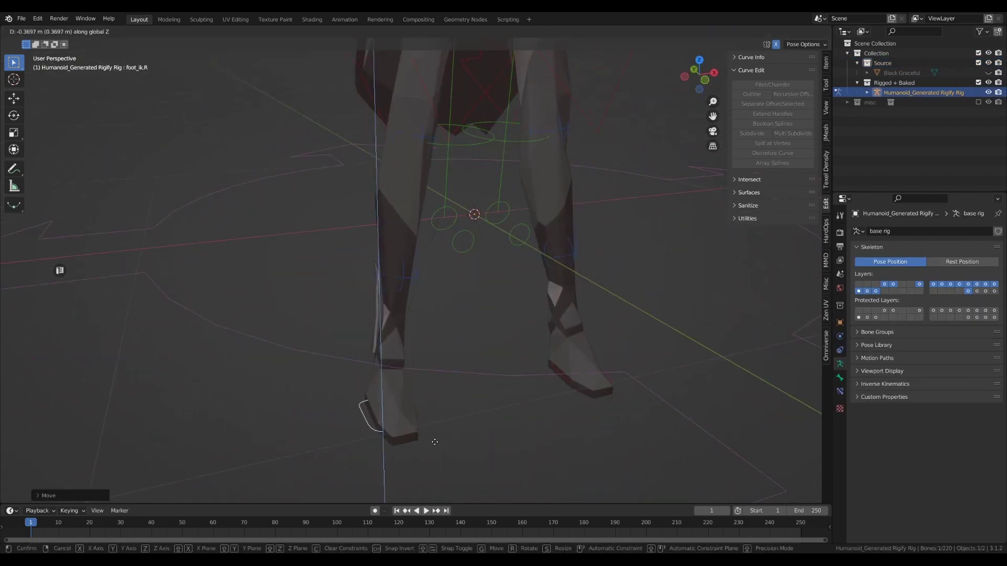
click(435, 442)
shift+middle_drag(482, 79, 440, 249)
shift+middle_drag(420, 409, 530, 173)
shift+middle_drag(503, 152, 513, 311)
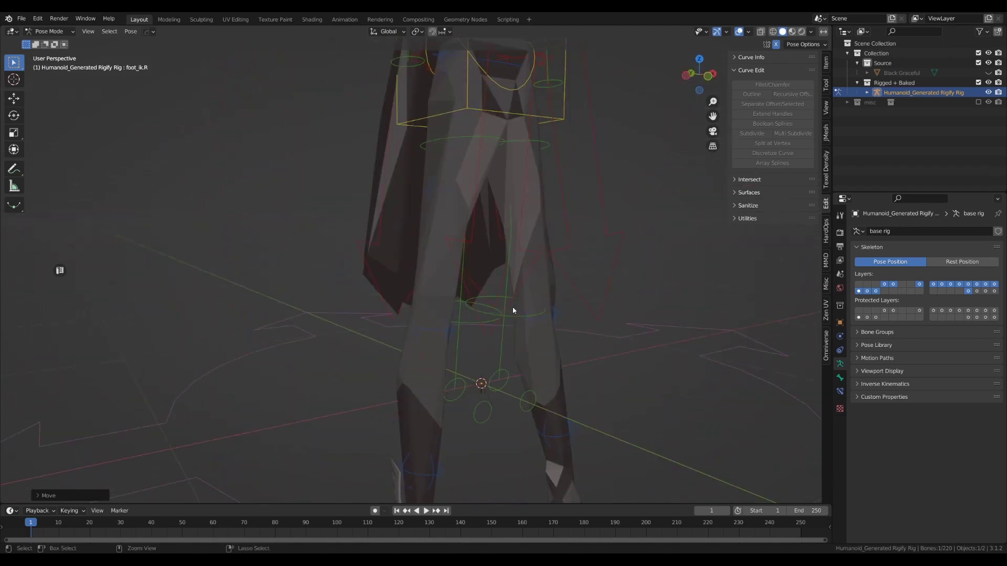
- Clear all transforms of the posed rig controls to return the character to its rest pose
scroll(513, 310, down, 5)
click(130, 31)
mouse_move(151, 46)
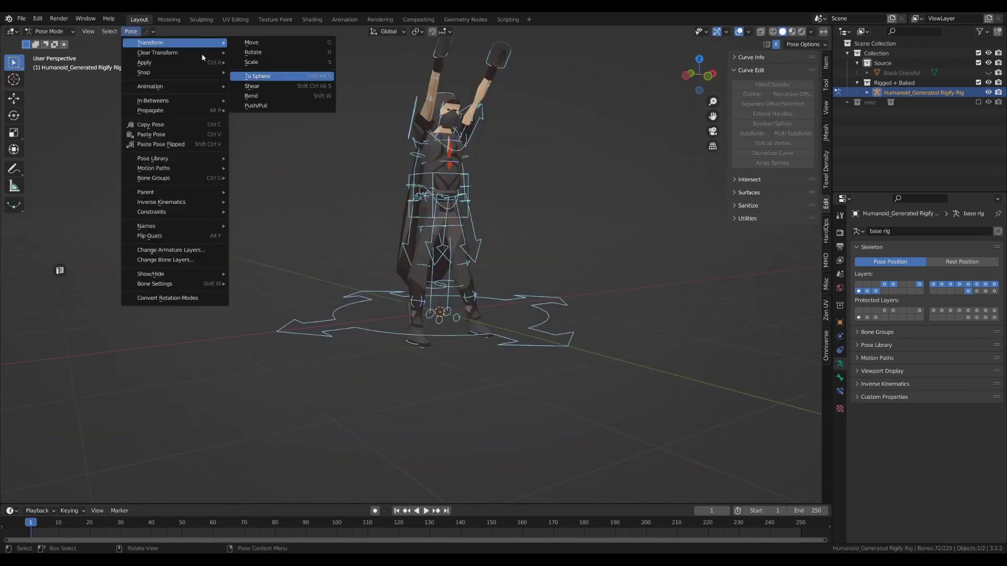
mouse_move(202, 54)
click(266, 54)
- Try rotating the torso control about the global Z axis and moving it to test the body deformation
shift+middle_drag(522, 160, 514, 225)
scroll(545, 231, up, 4)
click(576, 234)
scroll(503, 173, up, 3)
shift+middle_drag(472, 137, 453, 314)
key(r)
key(z)
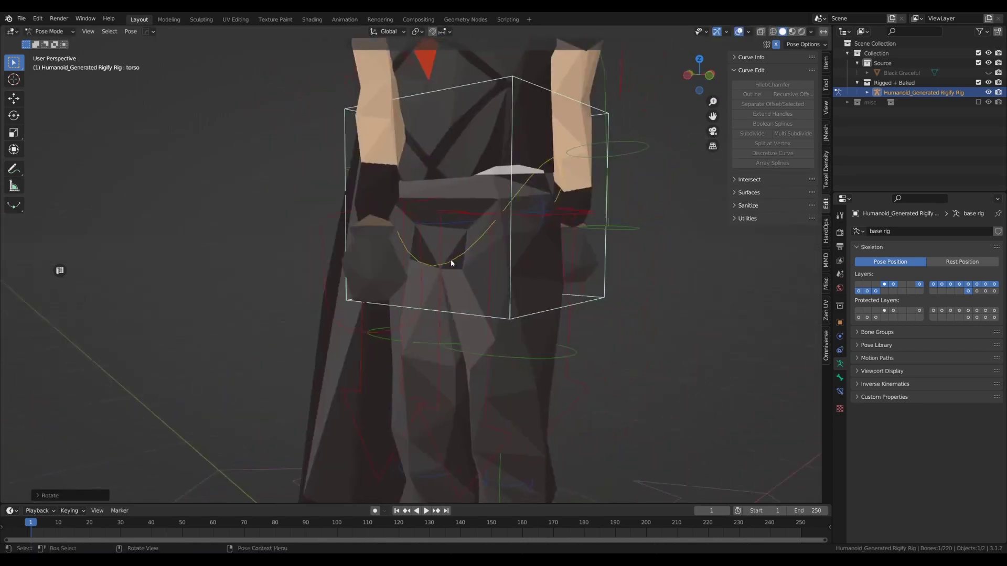
key(g)
click(419, 128)
scroll(456, 168, down, 4)
shift+middle_drag(493, 187, 497, 243)
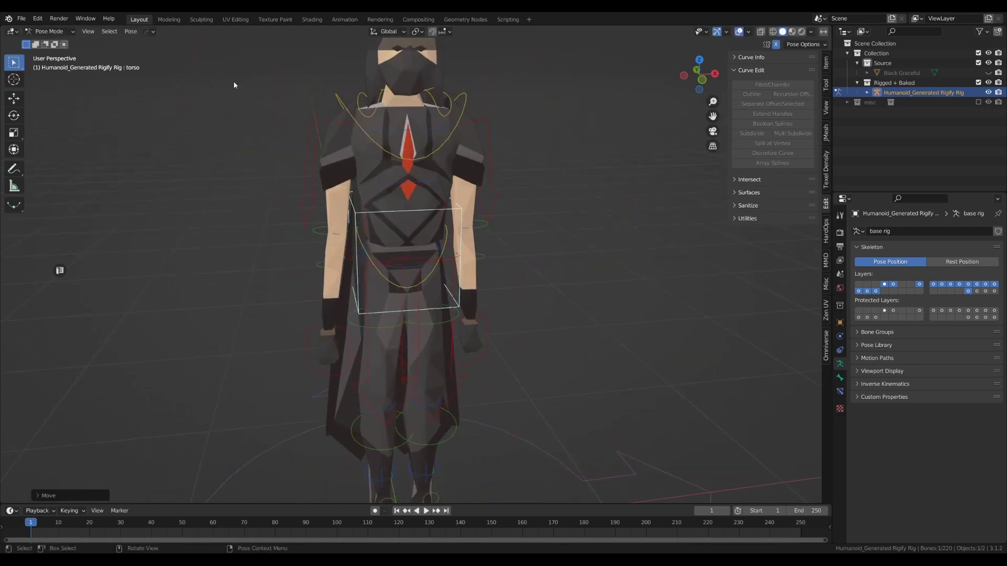
- Leave Pose Mode and examine the cape mesh and the rig's bones in Edit Mode
click(95, 20)
middle_drag(398, 220, 135, 89)
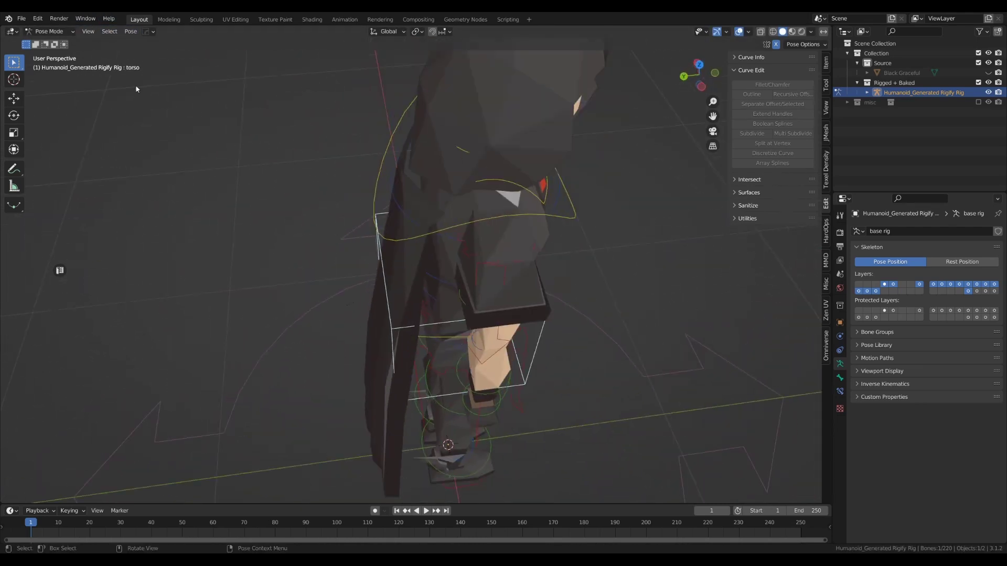
click(52, 43)
click(407, 268)
middle_drag(408, 267, 472, 215)
key(Tab)
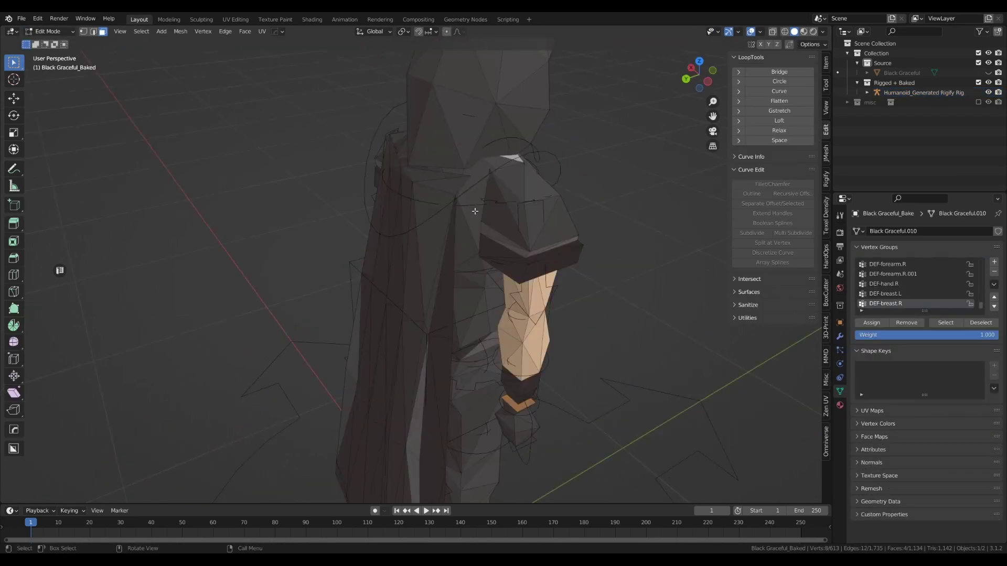
scroll(493, 262, down, 3)
key(Tab)
click(919, 94)
key(Tab)
middle_drag(516, 257, 619, 271)
key(alt+z)
key(Tab)
click(567, 232)
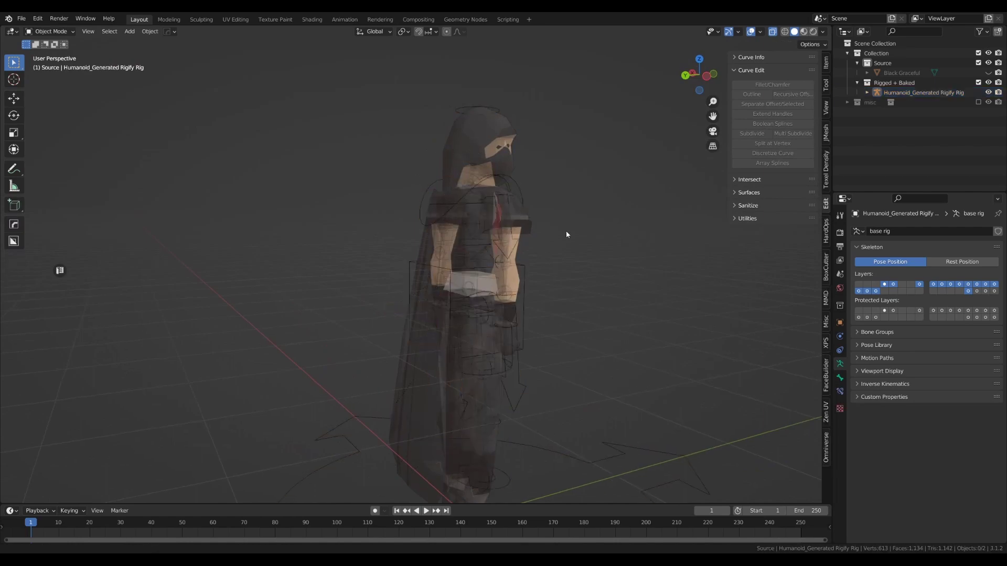
- Clear the parent of the Black Graceful_Baked mesh so it sits separately from the rig, and save the project file
middle_drag(566, 232, 486, 220)
key(ctrl+s)
click(479, 204)
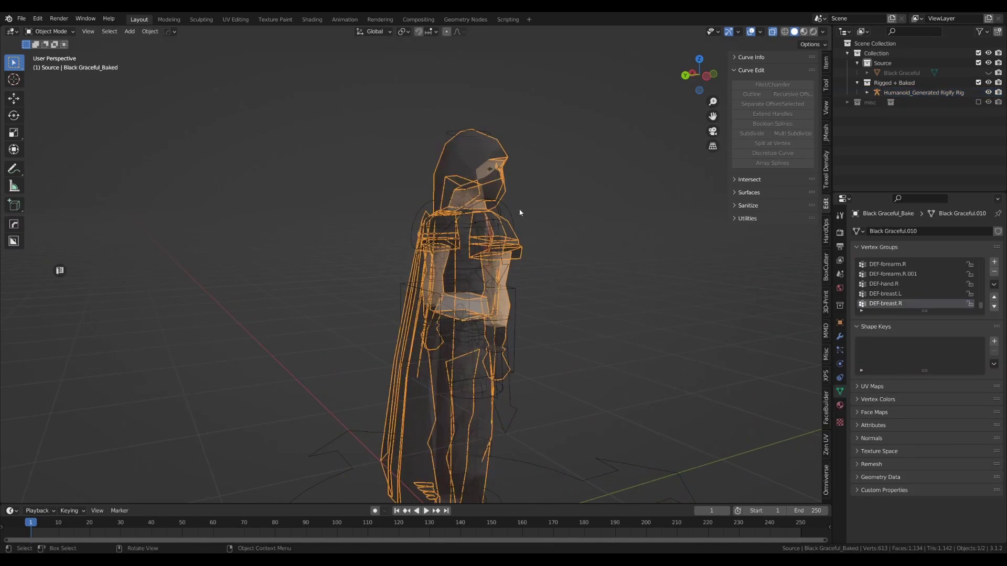
key(alt+z)
middle_drag(520, 212, 531, 233)
key(alt+p)
click(402, 224)
click(912, 103)
click(906, 94)
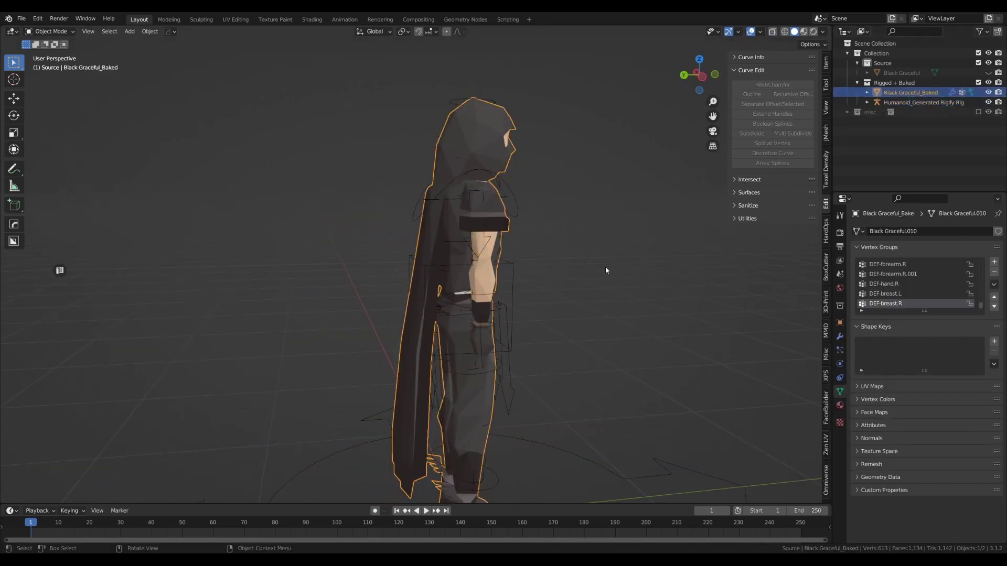
click(605, 271)
key(ctrl+s)
- Select the cape's linked geometry in Edit Mode and move it along the global Y axis
click(441, 245)
scroll(426, 262, up, 3)
key(Tab)
click(455, 253)
key(l)
middle_drag(526, 241, 501, 240)
scroll(501, 241, up, 3)
key(g)
key(y)
click(569, 147)
shift+middle_drag(569, 147, 481, 249)
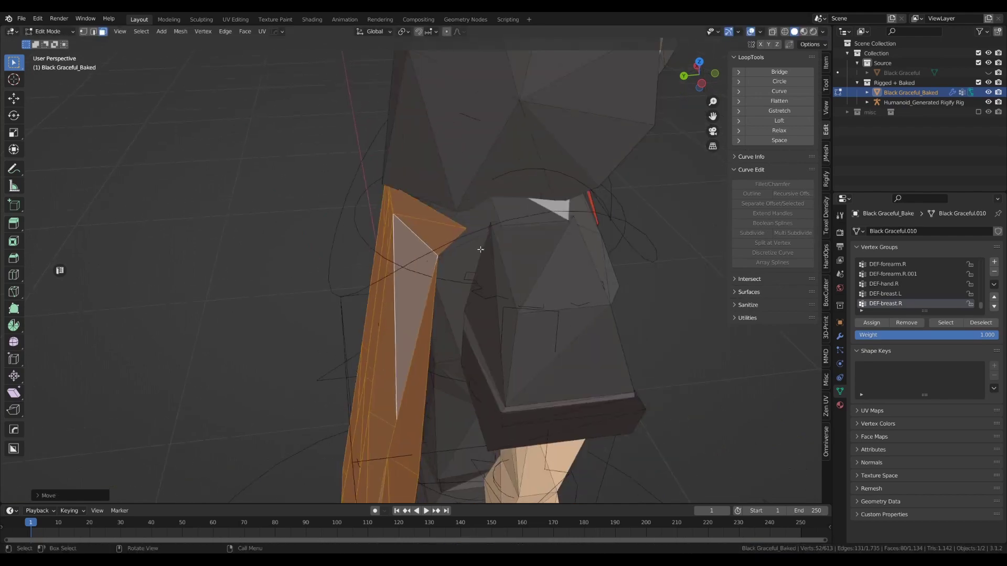
key(1)
scroll(480, 249, up, 3)
click(517, 181)
scroll(517, 184, down, 4)
middle_drag(440, 299, 557, 348)
shift+click(441, 282)
key(Tab)
- Select all linked faces of the cape and extrude them about 0.02 m along the normal to thicken it
key(Tab)
key(3)
key(ctrl+l)
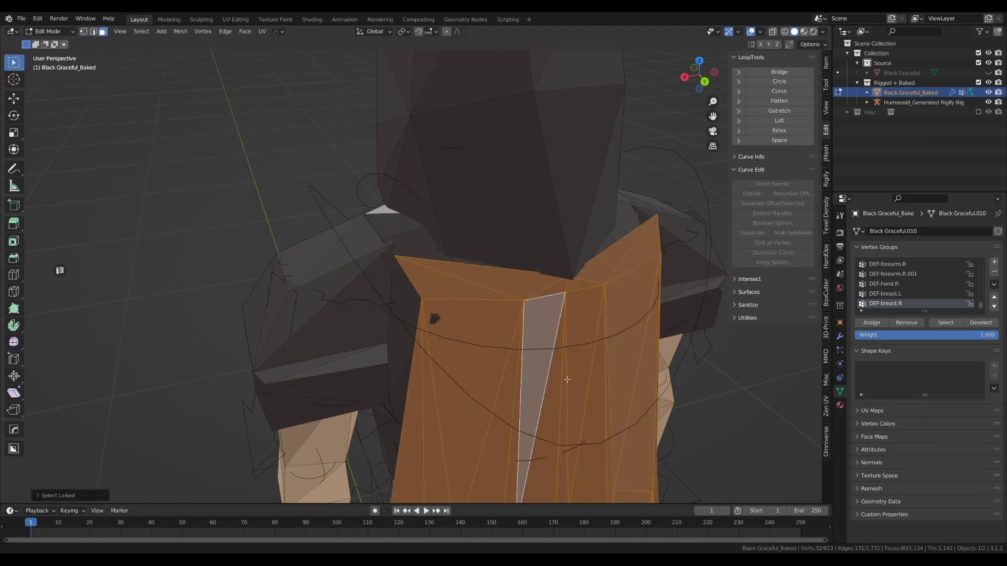
scroll(567, 379, down, 8)
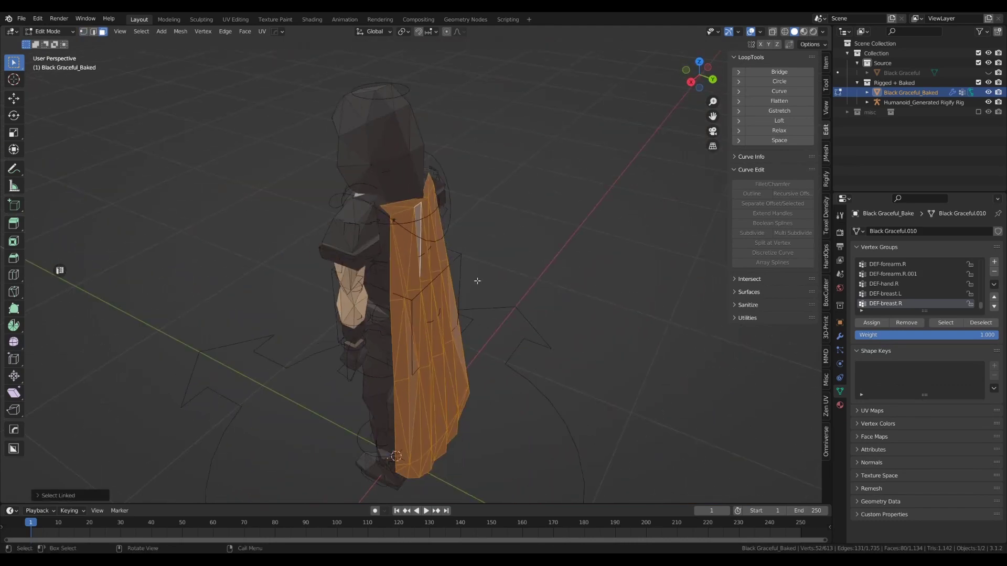
shift+middle_drag(485, 315, 481, 283)
scroll(474, 283, up, 2)
scroll(482, 284, down, 1)
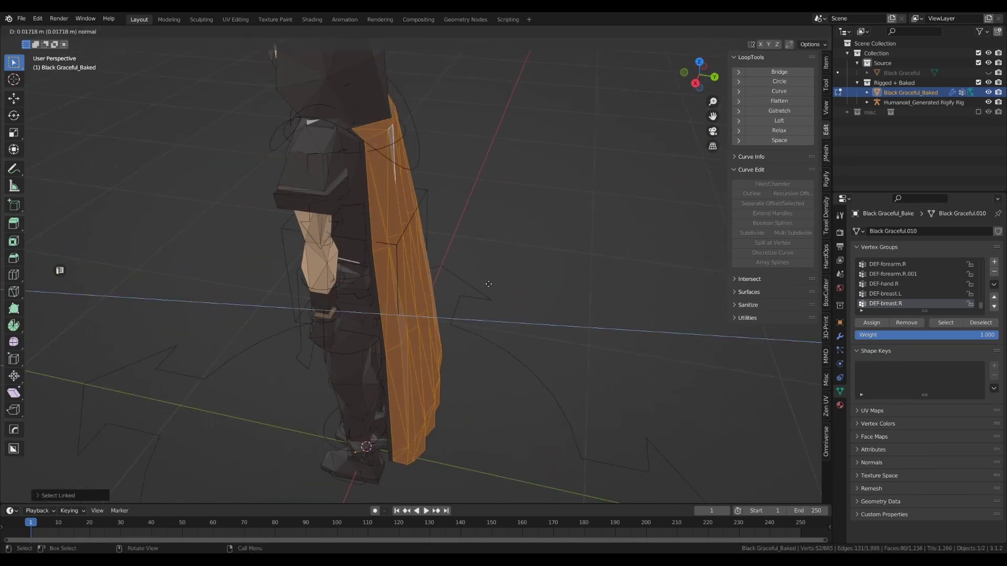
click(492, 284)
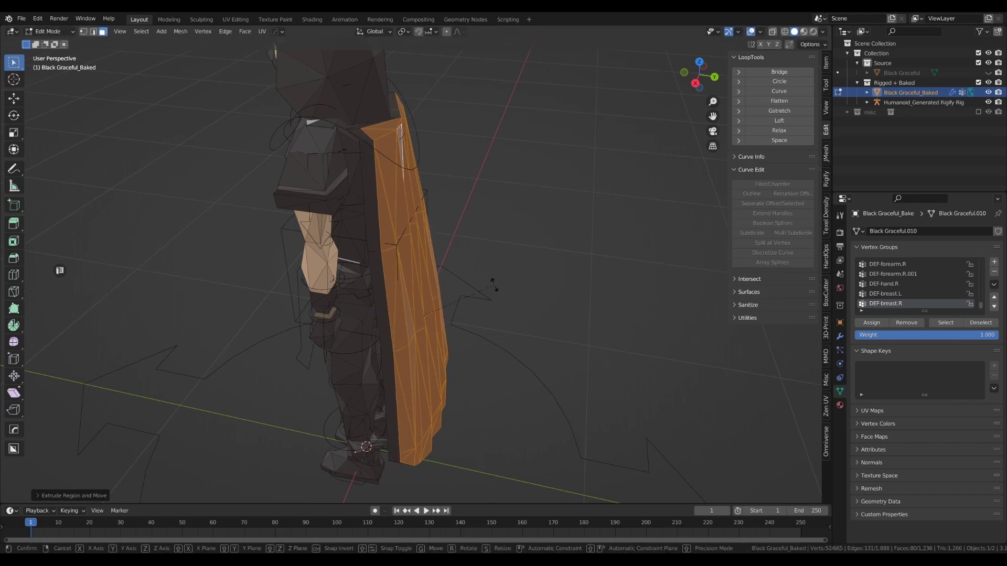
- Rotate the extruded cape faces about the global X axis to tilt the cape away from the legs
key(r)
key(x)
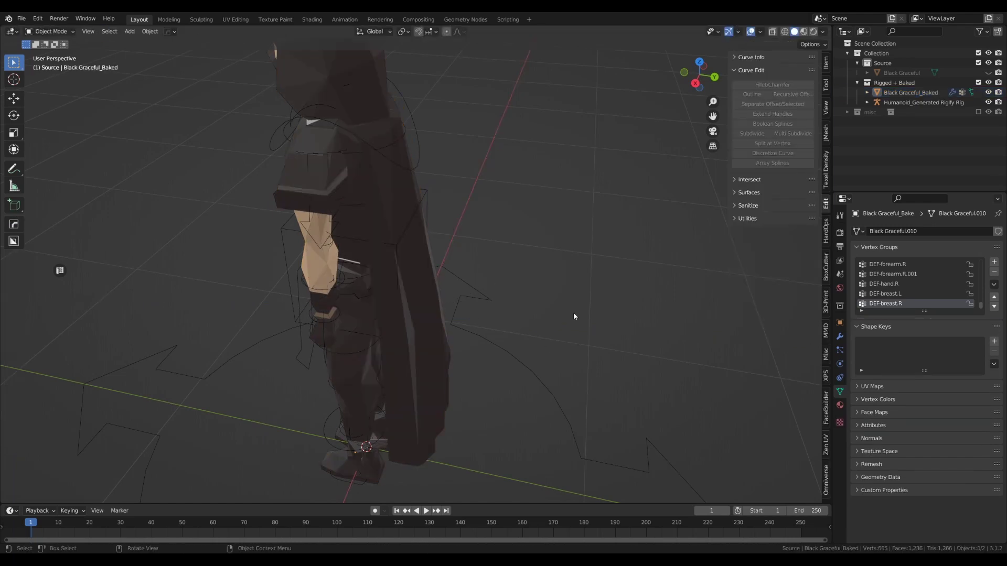
scroll(574, 313, down, 5)
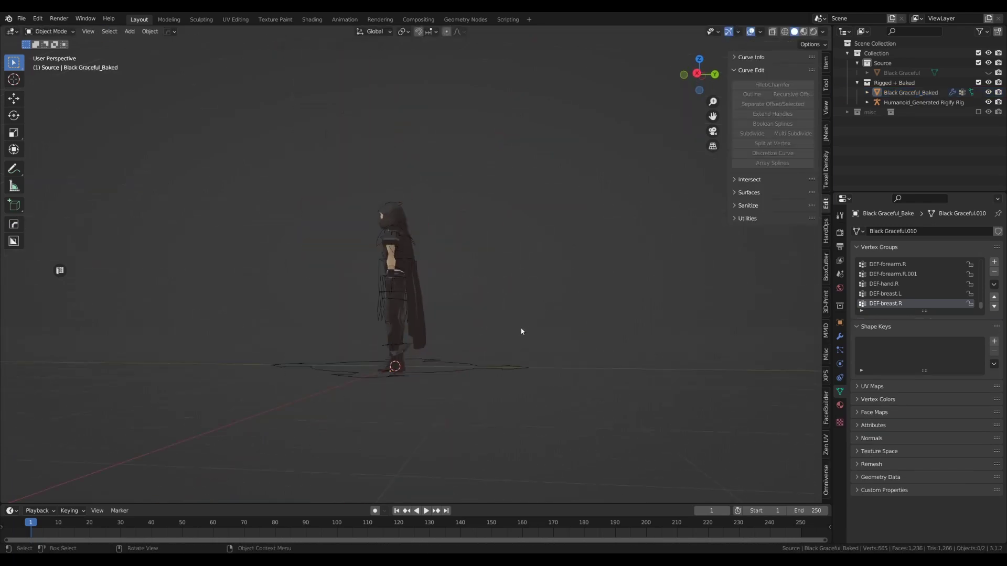
- Select the whole linked cape in Edit Mode and move it about -0.02 m along the global Y axis toward the shoulders
scroll(461, 326, up, 9)
shift+middle_drag(422, 320, 427, 252)
key(Tab)
key(2)
click(398, 254)
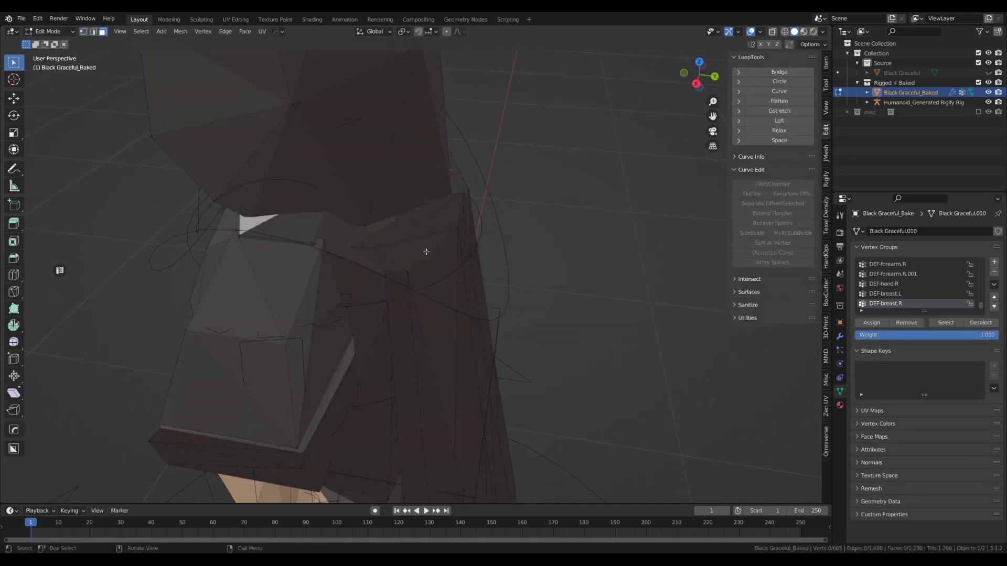
key(l)
key(g)
key(x)
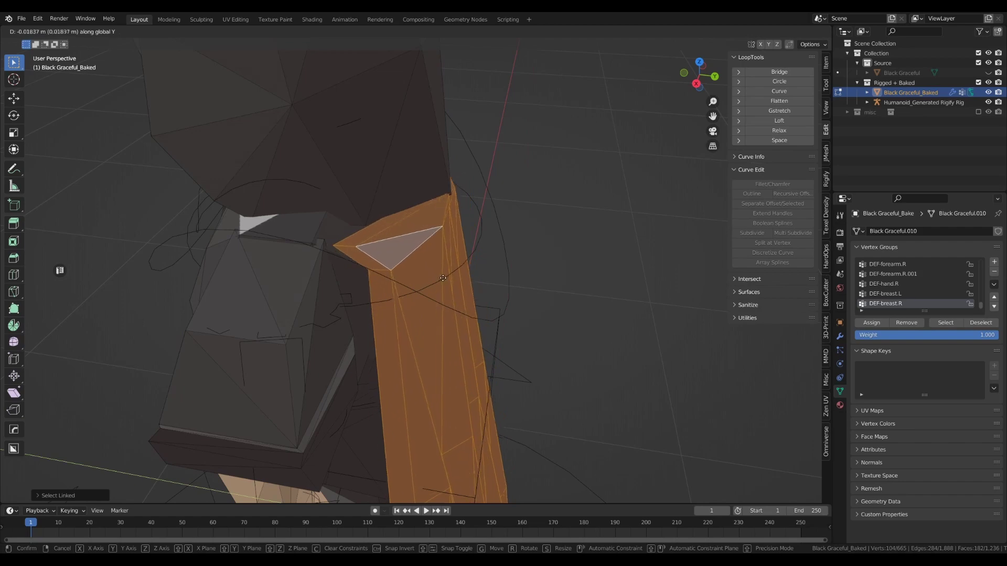
click(444, 279)
- Select the cape's front corner vertices at the shoulder and move them along the global Y axis
key(1)
drag(324, 233, 348, 259)
middle_drag(349, 259, 624, 326)
key(g)
key(y)
click(577, 311)
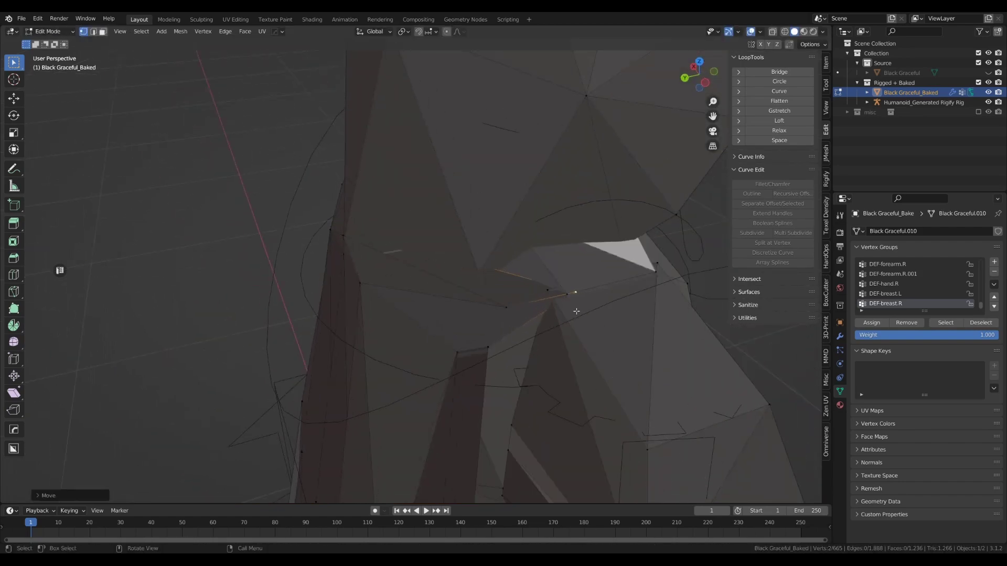
- Adjust single vertices at the cape's upper edge along the global Y axis, using X-ray to reach the hidden one and moving it about -0.009 m
key(alt+z)
mouse_move(449, 270)
middle_down()
mouse_move(488, 280)
mouse_move(443, 266)
middle_up()
key(alt+z)
key(g)
key(y)
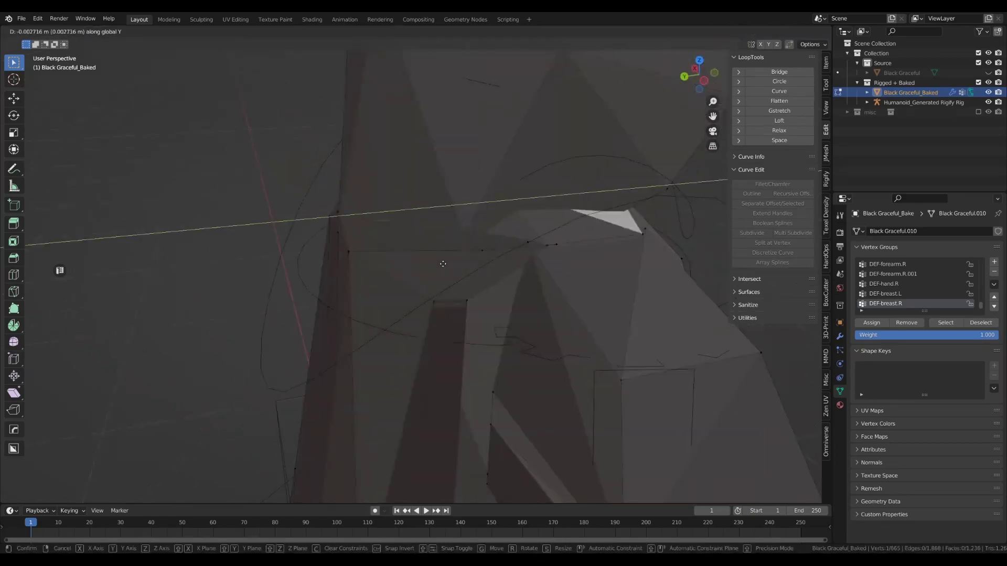
click(459, 261)
scroll(462, 264, down, 3)
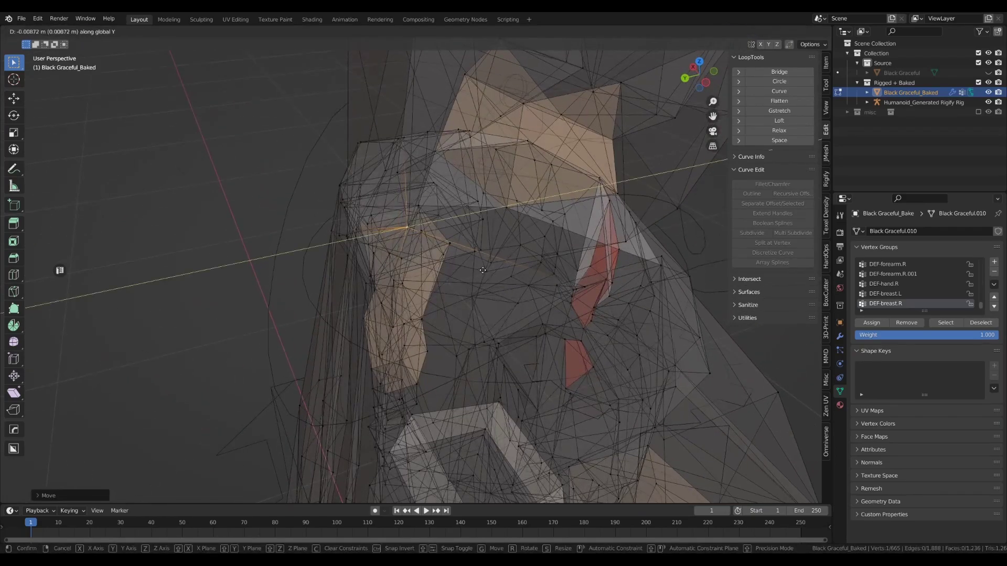
click(480, 272)
key(alt+z)
- Return to Object Mode, save the project file and check the reshaped cape from several sides
middle_drag(446, 285, 628, 260)
key(ctrl+s)
click(564, 261)
scroll(569, 315, down, 8)
key(Tab)
click(568, 339)
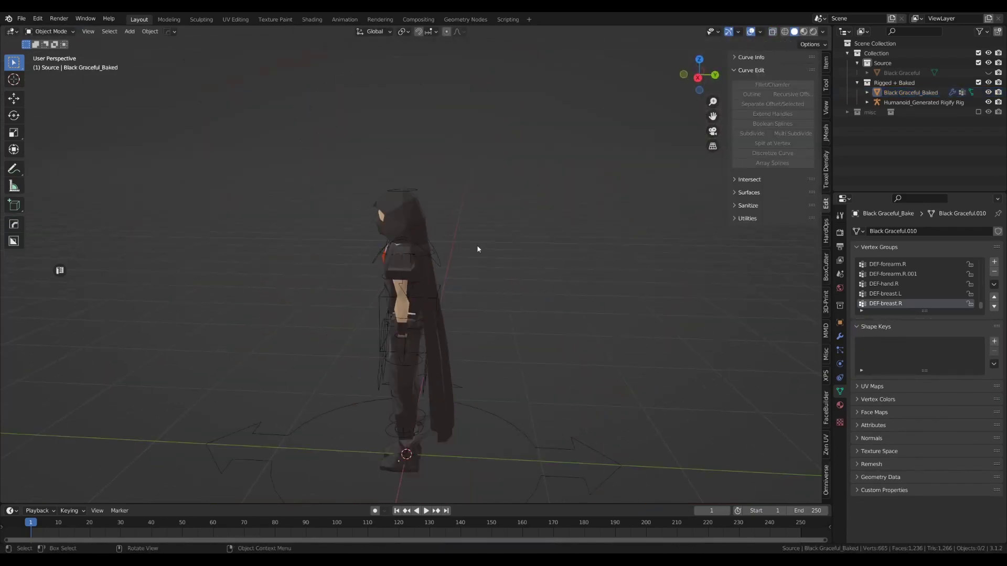
key(ctrl+s)
middle_drag(478, 250, 194, 244)
scroll(454, 269, up, 3)
middle_drag(455, 270, 504, 317)
scroll(503, 317, down, 5)
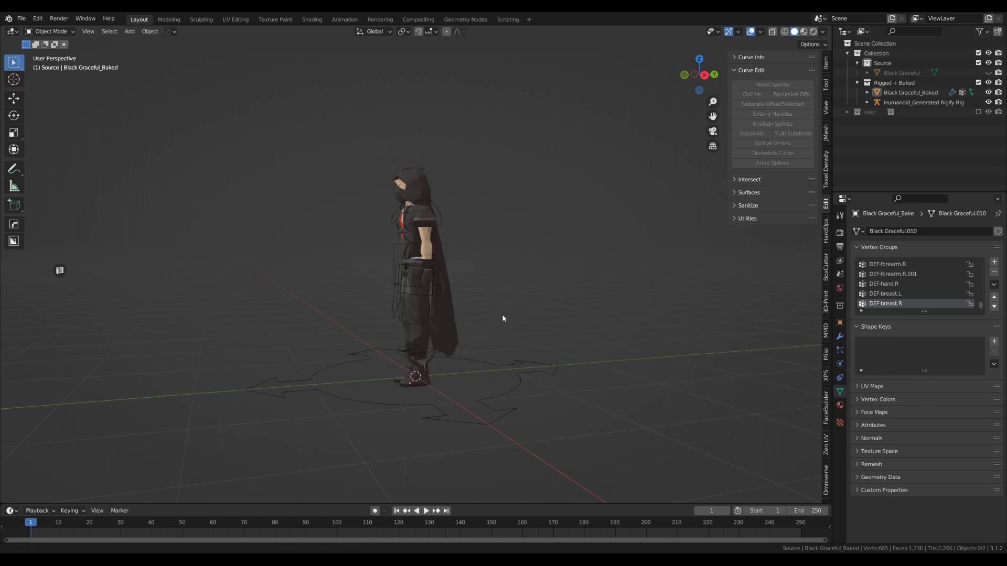
- Select the Humanoid_Generated Rigify Rig and view the foot in right orthographic view
click(526, 372)
key(KP_3)
scroll(495, 307, up, 8)
key(g)
key(z)
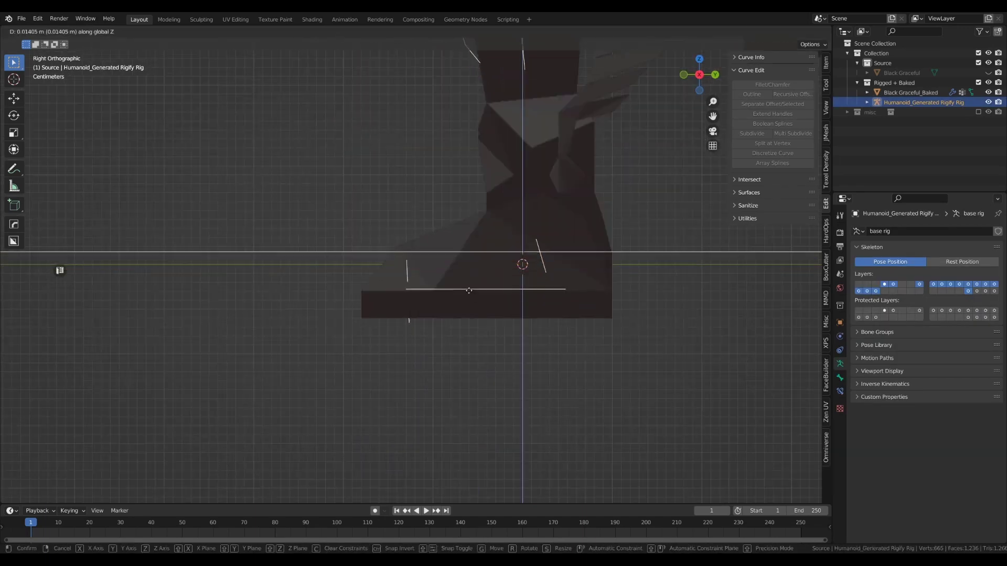
right_click(446, 282)
- Add the character mesh to the selection, raise it and the rig about 0.06 m along global Z onto the ground, and save
shift+click(489, 223)
key(g)
key(z)
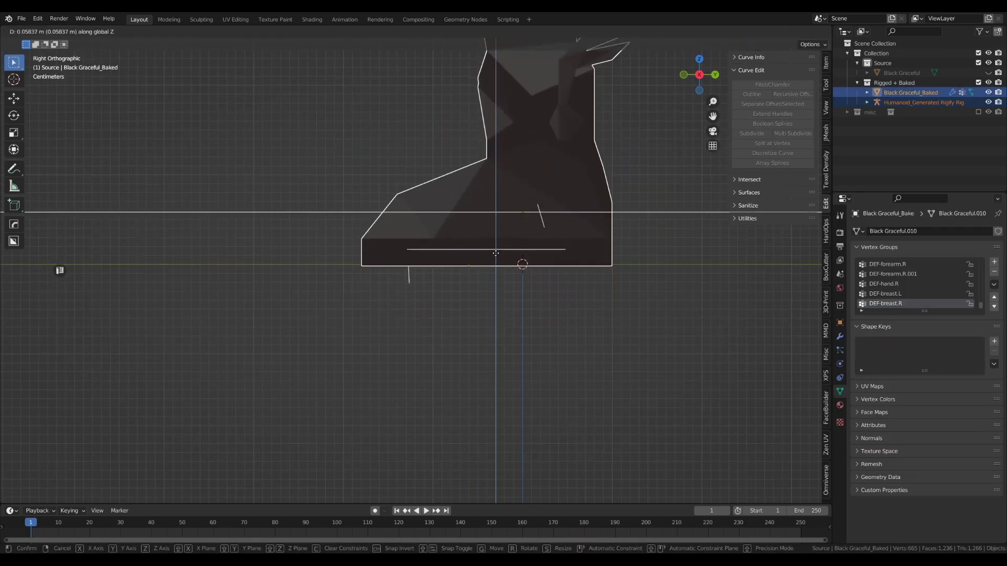
click(497, 243)
key(ctrl+s)
click(401, 281)
- Enter Edit Mode on the Rigify rig with X-ray on and add a new bone
scroll(398, 262, down, 9)
shift+middle_drag(385, 220, 383, 338)
shift+middle_drag(460, 141, 433, 260)
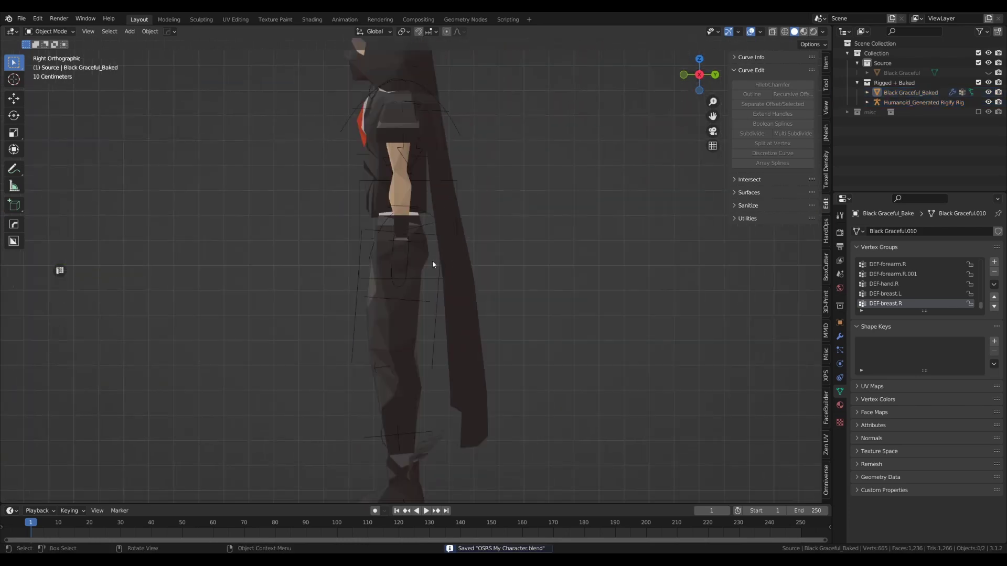
click(434, 273)
click(435, 278)
key(Tab)
shift+middle_drag(536, 204, 546, 243)
key(alt+z)
middle_drag(533, 198, 516, 227)
key(shift+a)
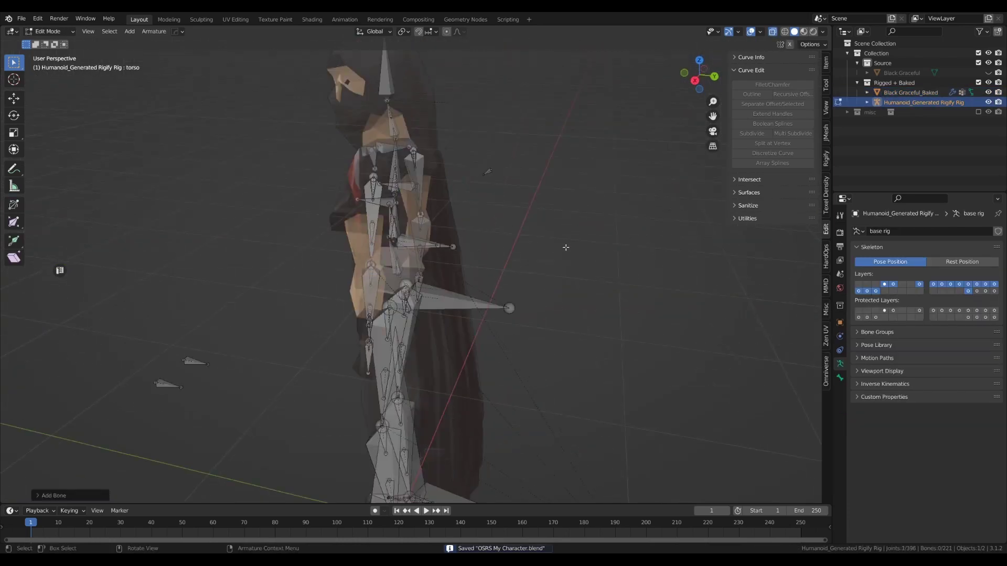
key(shift+a)
scroll(566, 247, down, 5)
scroll(414, 411, up, 5)
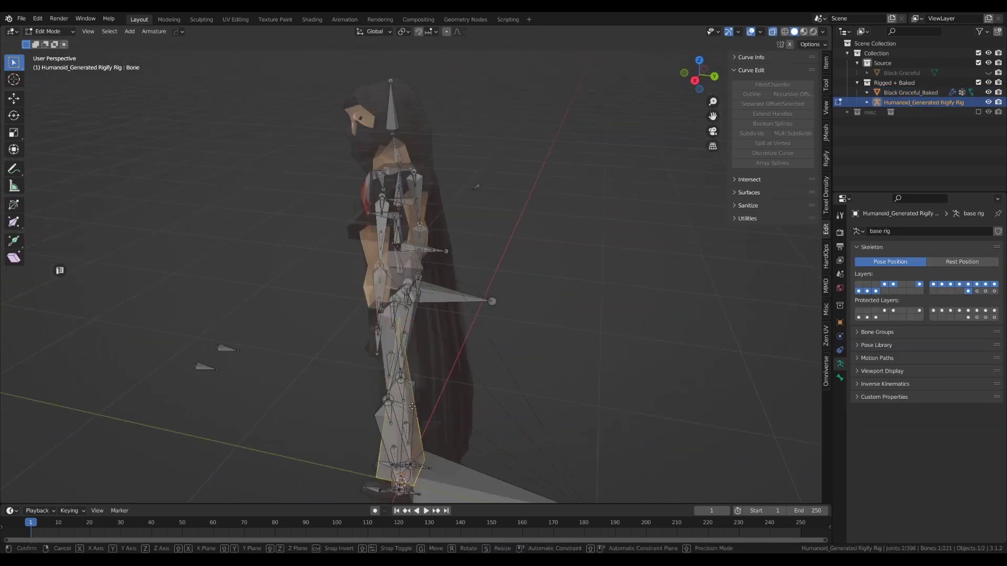
- Move the new bone back along the global Y axis to the cape and raise it along the global Z axis
key(y)
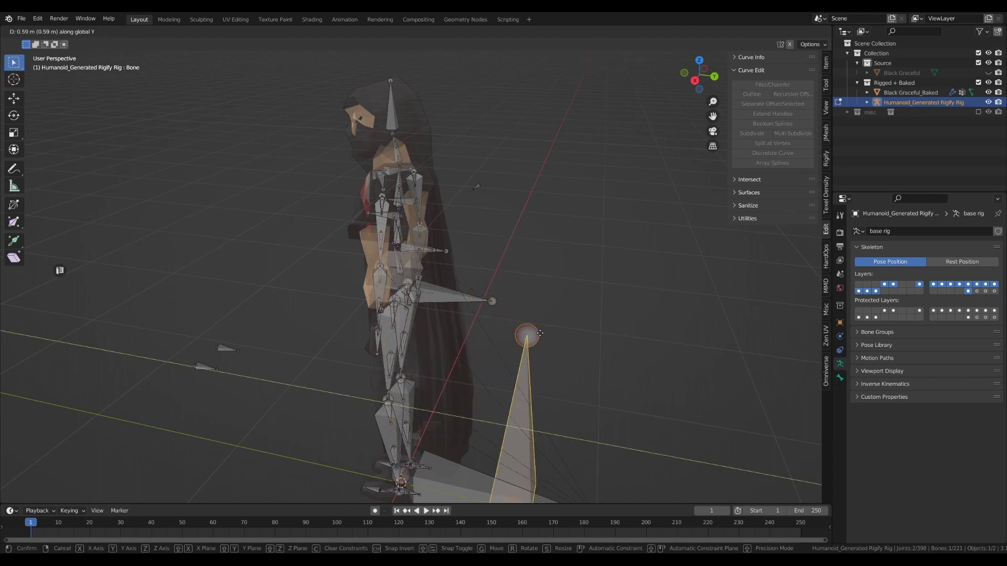
click(463, 318)
key(g)
key(z)
click(464, 89)
- In right view, move the bone's upper joint down to shorten it along the cape, and place the bone at the upper cape
click(694, 80)
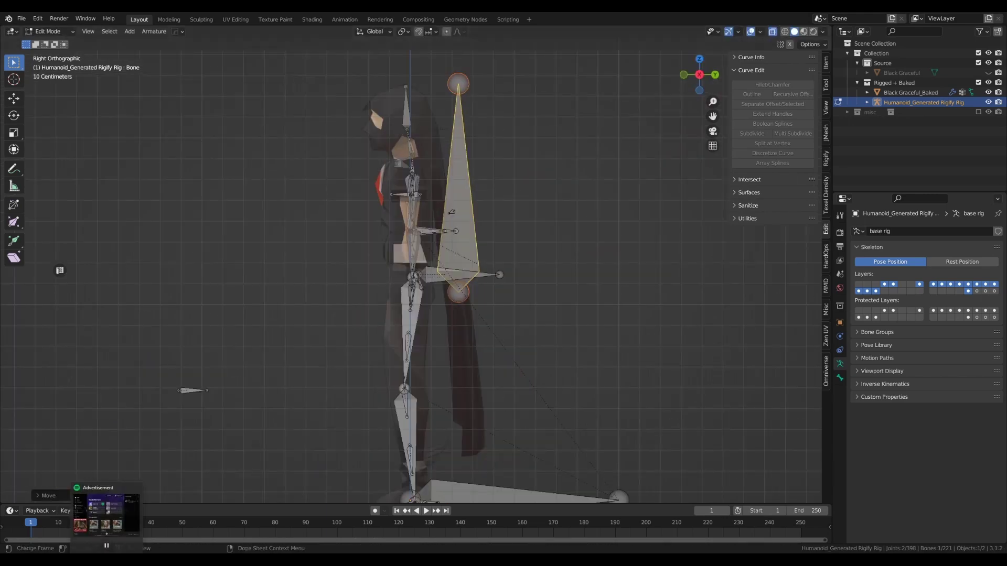
shift+middle_drag(528, 245, 474, 235)
click(461, 153)
scroll(503, 288, down, 1)
key(g)
click(443, 386)
scroll(442, 378, up, 2)
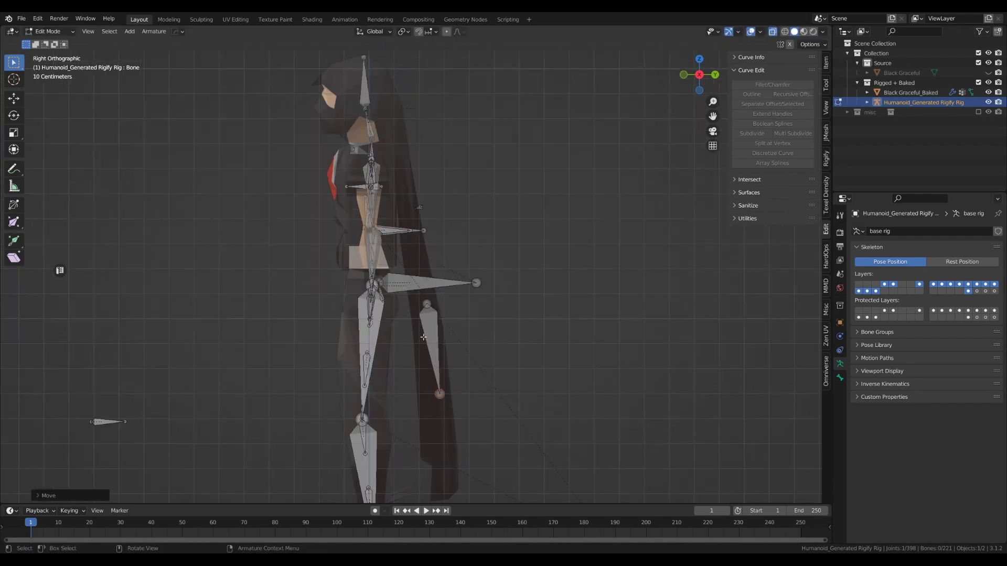
click(434, 327)
key(g)
click(409, 192)
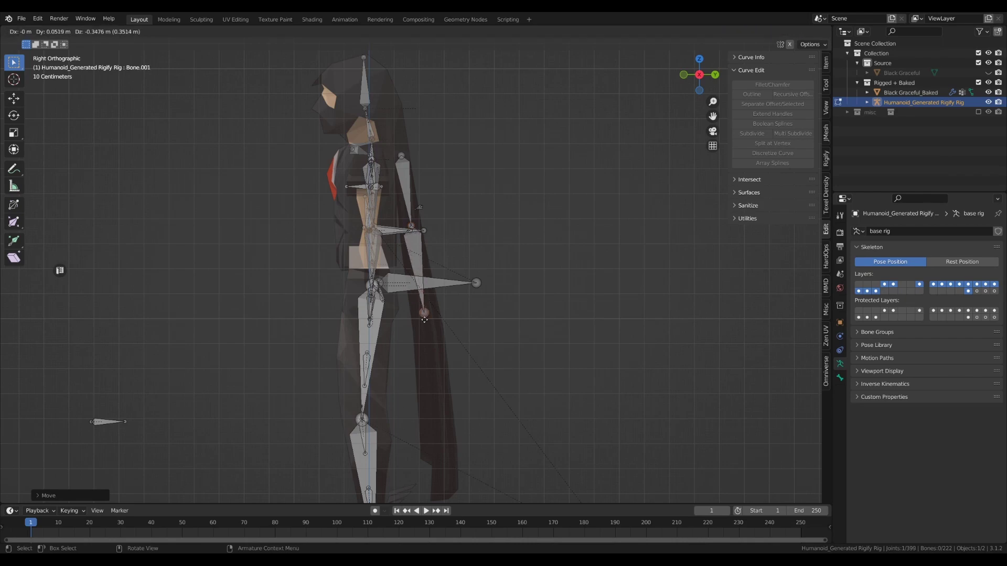
- Extrude three more bones down the cape to its hem, and return to Object Mode
shift+middle_drag(438, 422, 446, 303)
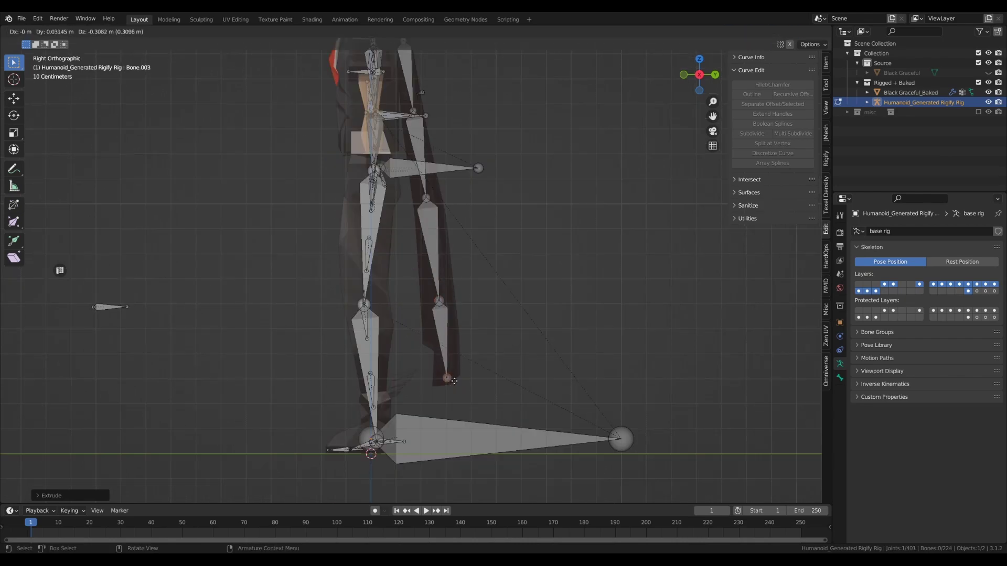
click(455, 386)
shift+middle_drag(565, 208, 472, 297)
scroll(535, 315, down, 4)
key(Tab)
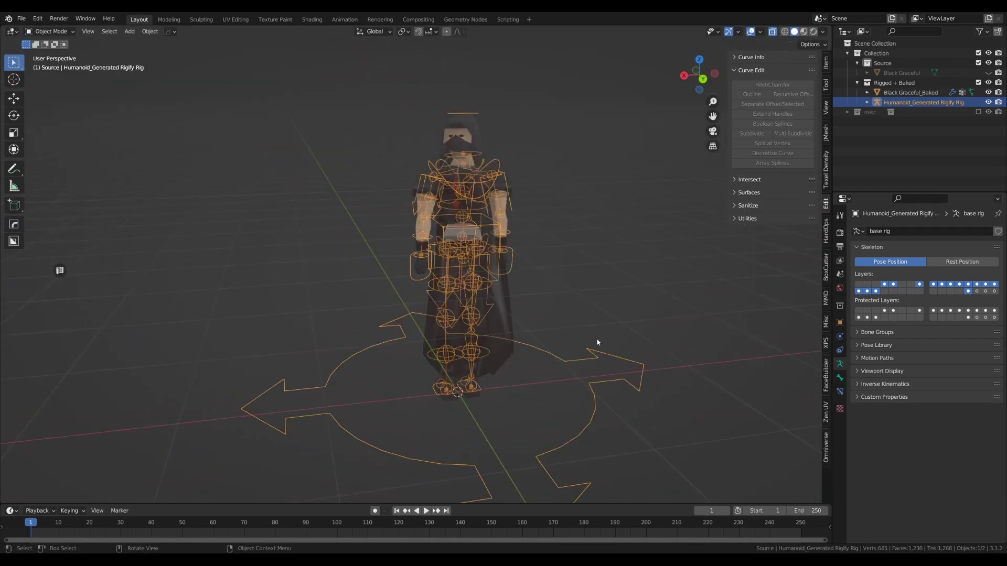
click(595, 341)
- Isolate the rig in local view with X-ray turned off
middle_drag(516, 328, 568, 279)
click(460, 242)
click(461, 241)
middle_drag(470, 245, 478, 274)
key(alt+z)
key(slash)
scroll(506, 292, up, 5)
click(577, 270)
scroll(478, 275, down, 2)
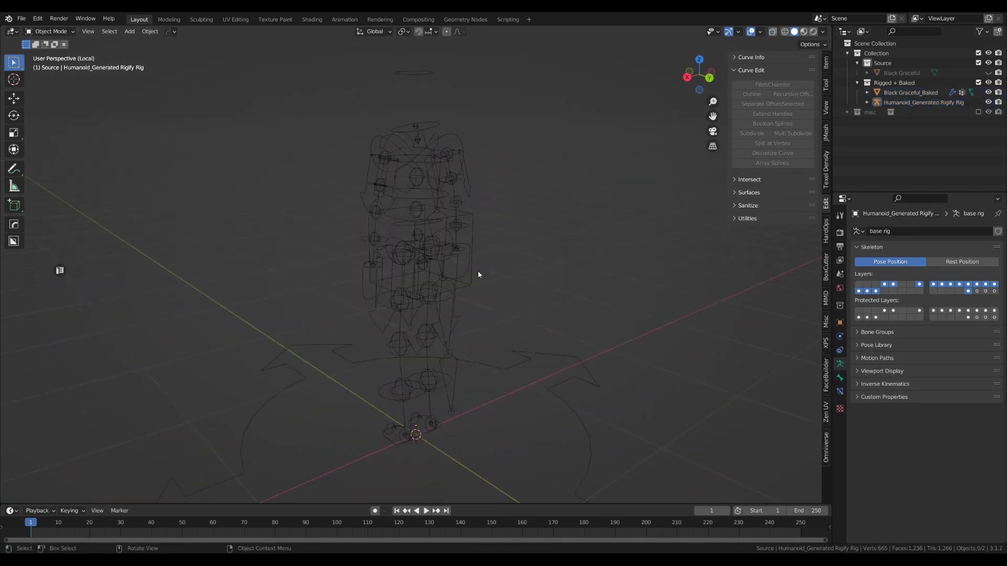
- Leave local view so the character mesh and the rig are shown together
key(slash)
click(443, 223)
click(428, 187)
click(452, 222)
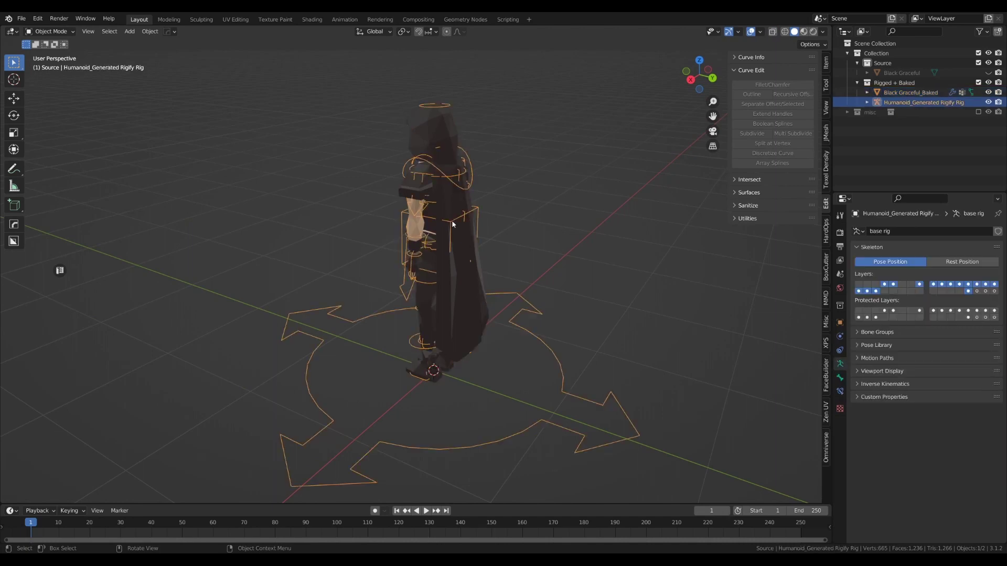
key(Escape)
- Parent the character mesh to the rig again with automatic weights, and save the file
click(438, 108)
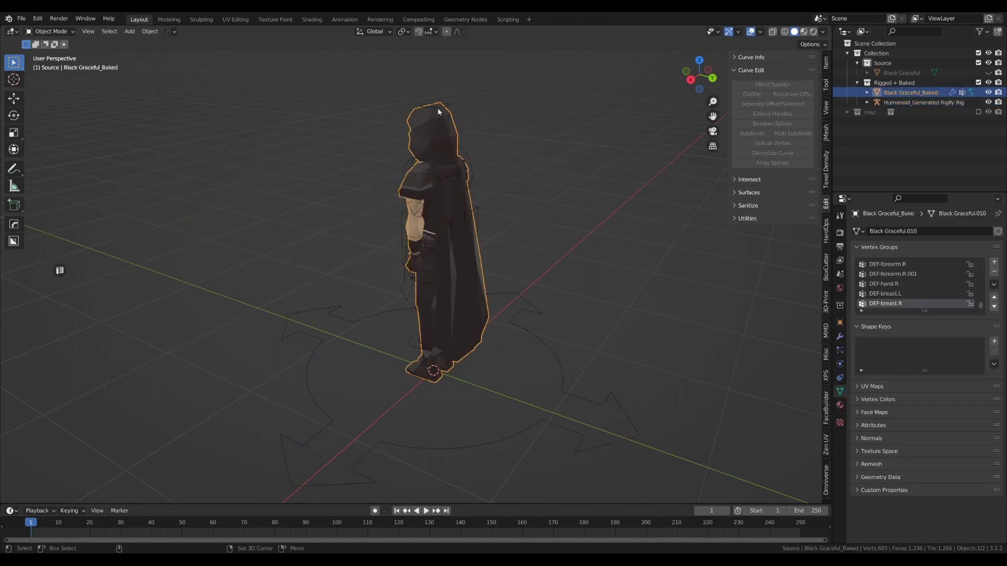
shift+click(439, 111)
key(ctrl+p)
click(439, 112)
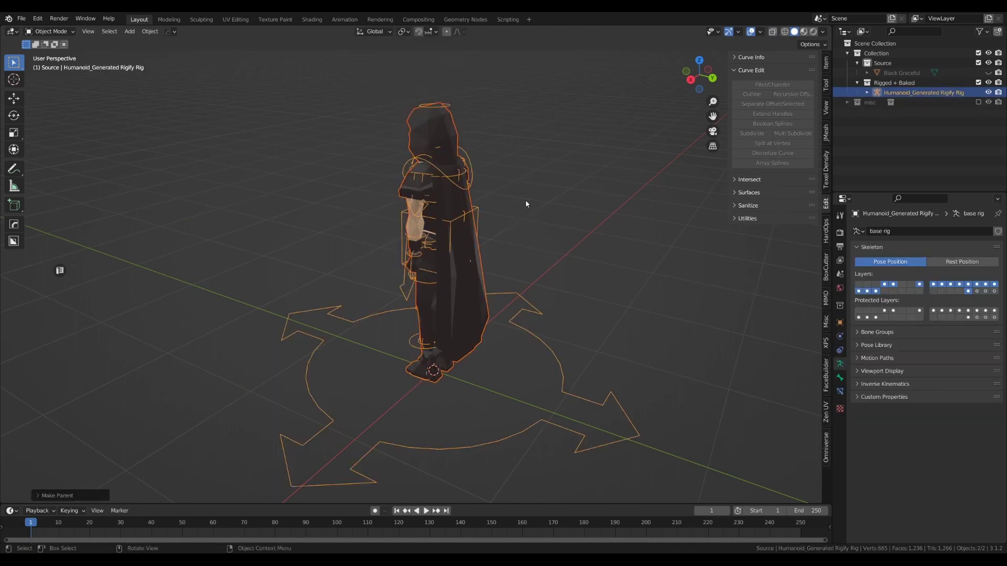
click(526, 204)
key(ctrl+s)
- Put the rig into Pose Mode and try rotating the uppermost cape bone about the X axis
click(439, 143)
shift+middle_drag(461, 215, 471, 256)
click(440, 234)
key(Tab)
click(529, 233)
key(alt+z)
shift+middle_drag(495, 220, 467, 266)
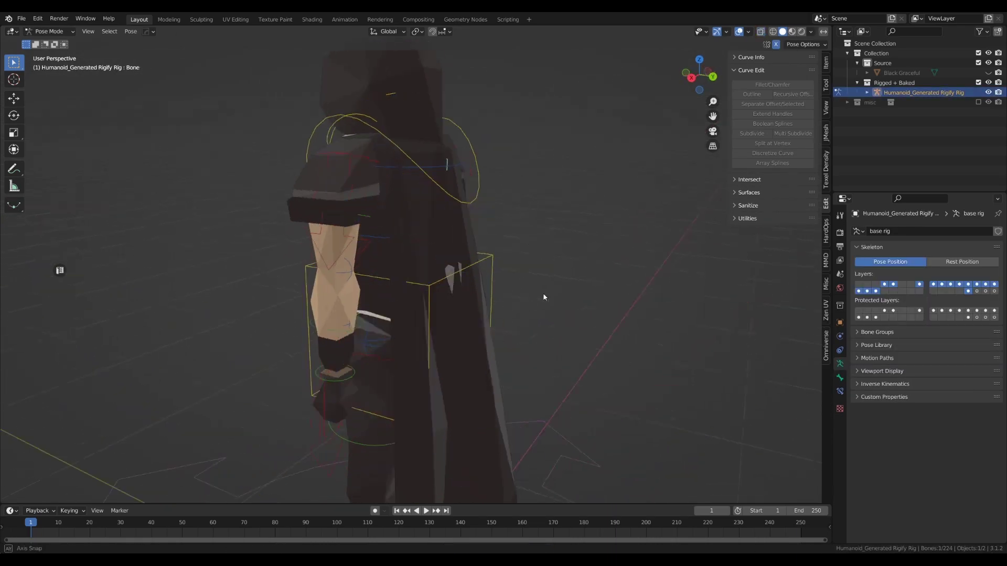
scroll(544, 294, up, 3)
key(r)
key(x)
right_click(548, 165)
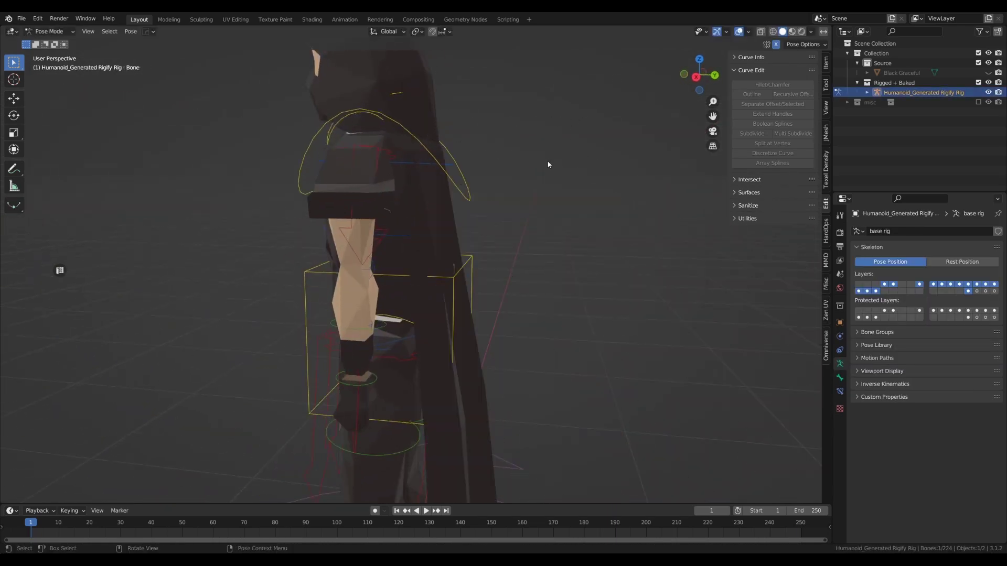
- Select the rig and the character mesh, enter Weight Paint mode, and select the uppermost cape bone
click(51, 32)
click(54, 43)
shift+click(421, 120)
key(ctrl+Tab)
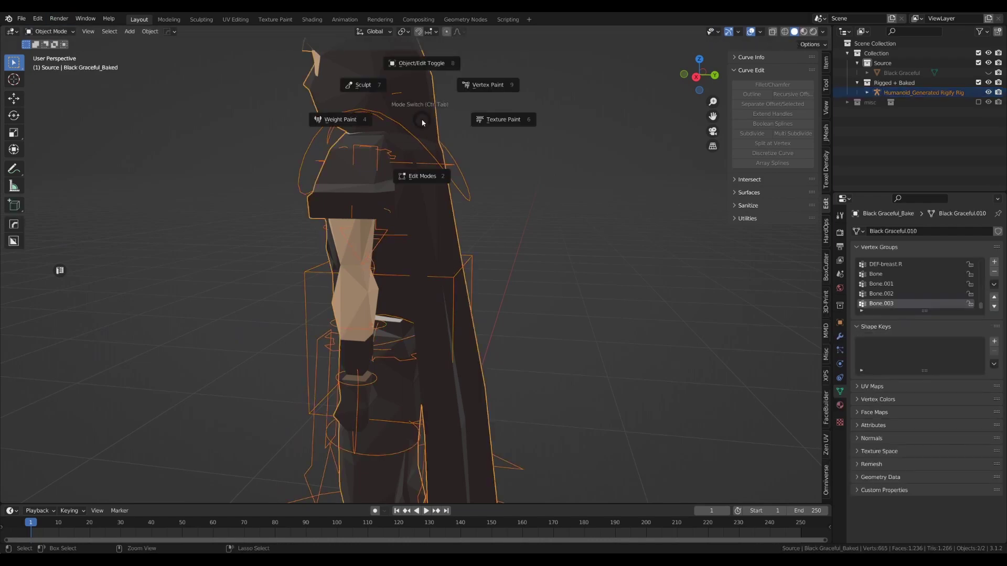
click(356, 127)
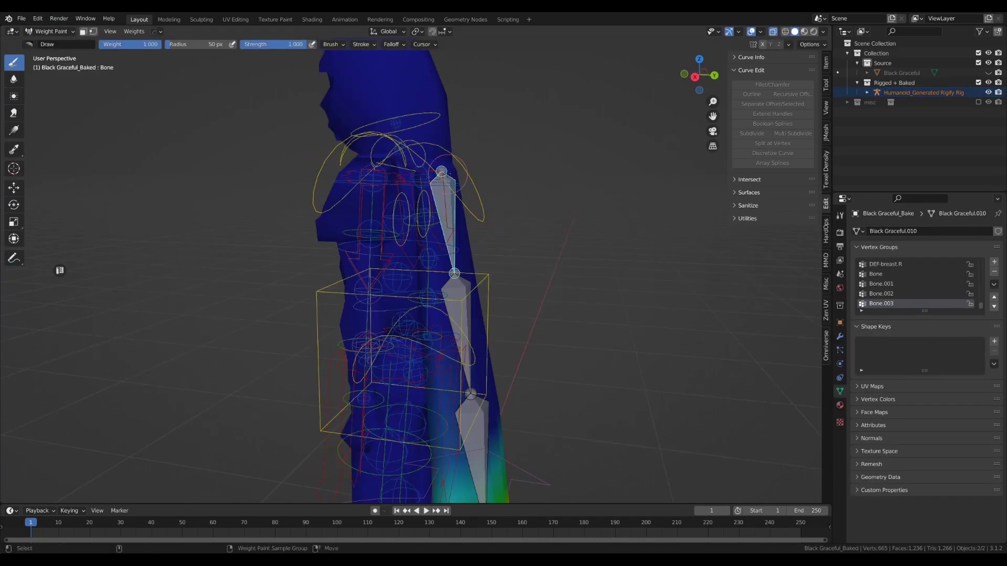
ctrl+click(442, 171)
middle_drag(442, 171, 523, 221)
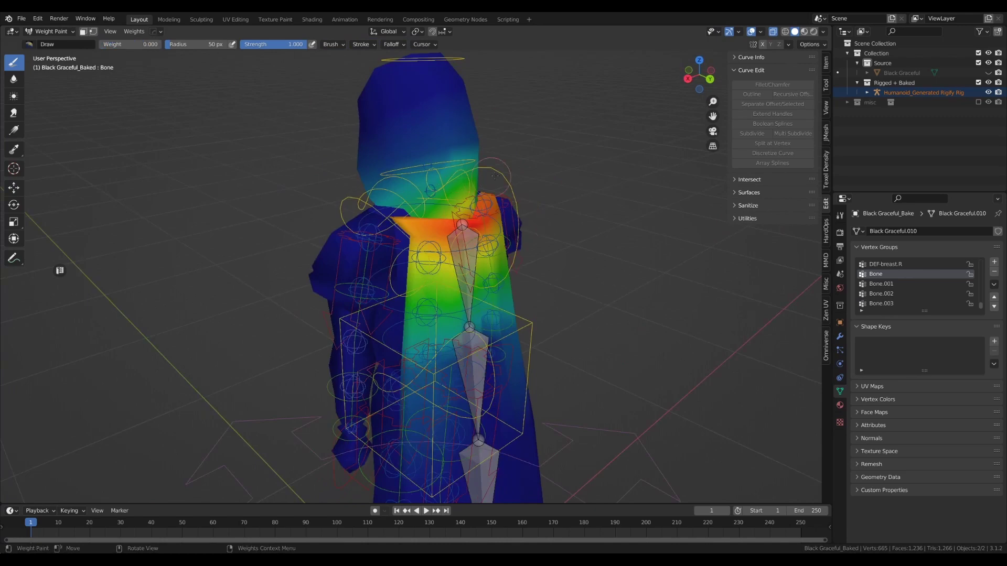
middle_drag(495, 175, 435, 164)
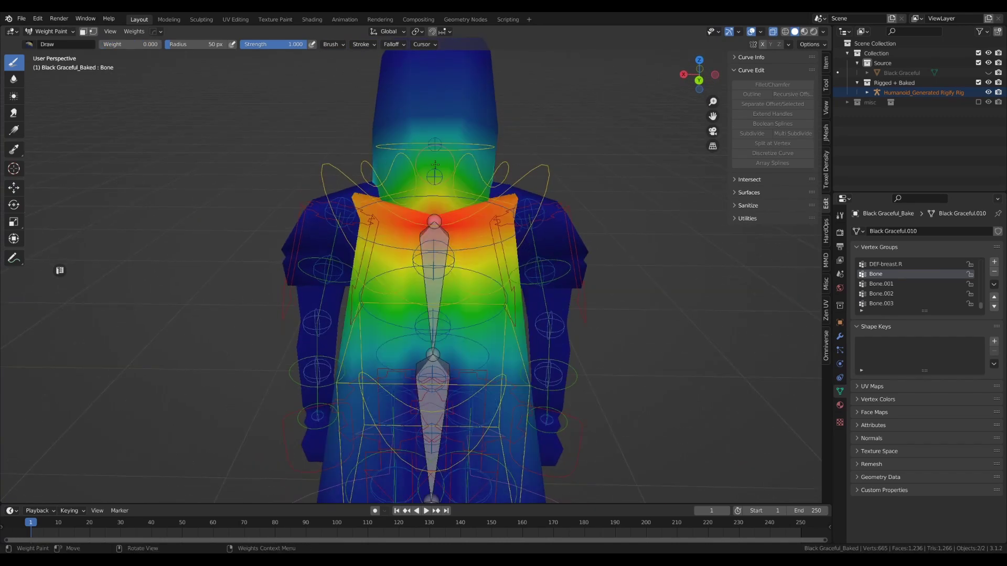
- Paint over the lower back of the hood with weight 0 and radius 168 px to reduce the uppermost cape bone's influence
alt+drag(435, 164, 434, 257)
click(699, 80)
key(ctrl+z)
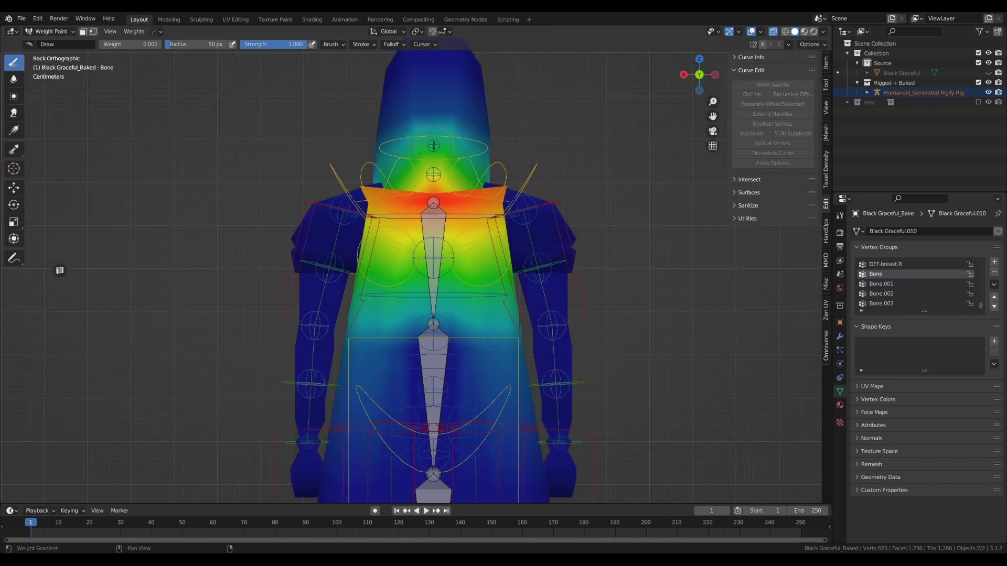
drag(433, 145, 433, 205)
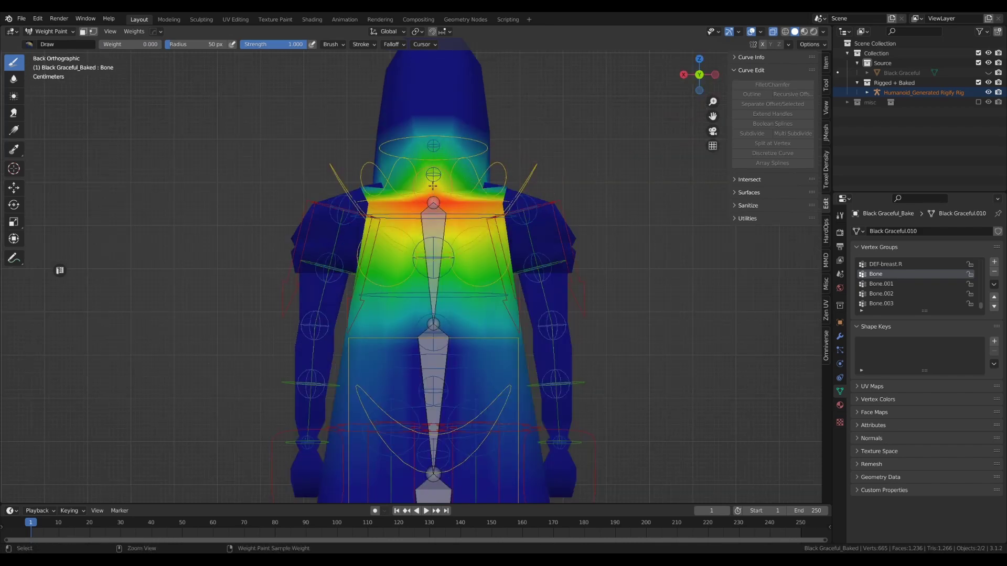
middle_drag(431, 189, 487, 252)
scroll(457, 223, up, 1)
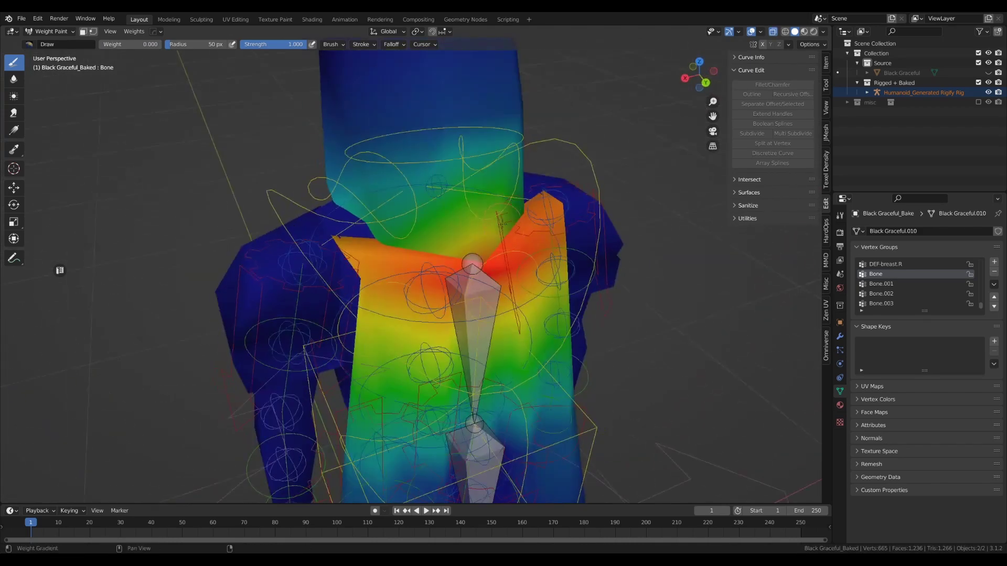
scroll(487, 252, up, 2)
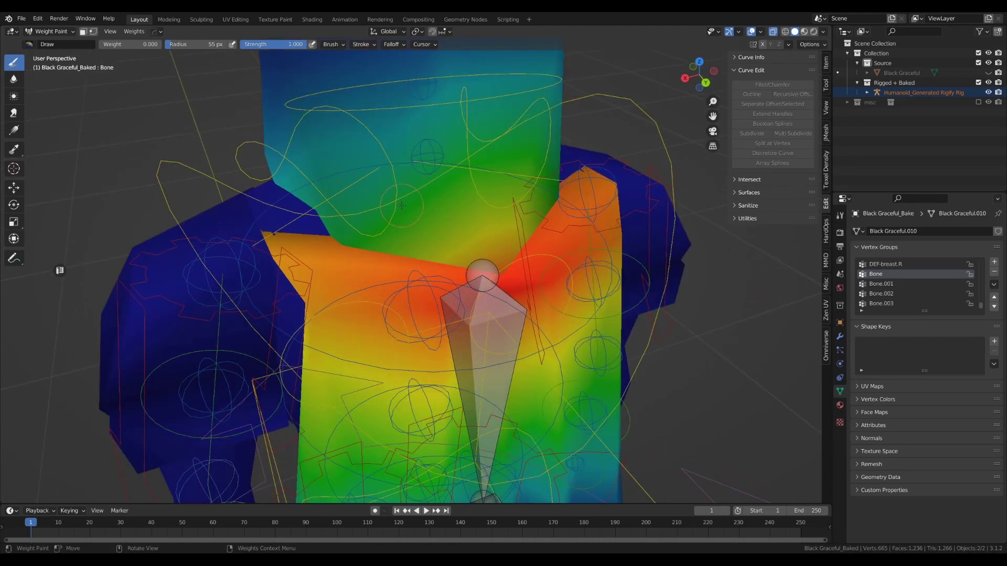
mouse_move(428, 214)
mouse_down()
mouse_move(472, 236)
mouse_move(498, 158)
mouse_move(533, 218)
mouse_up()
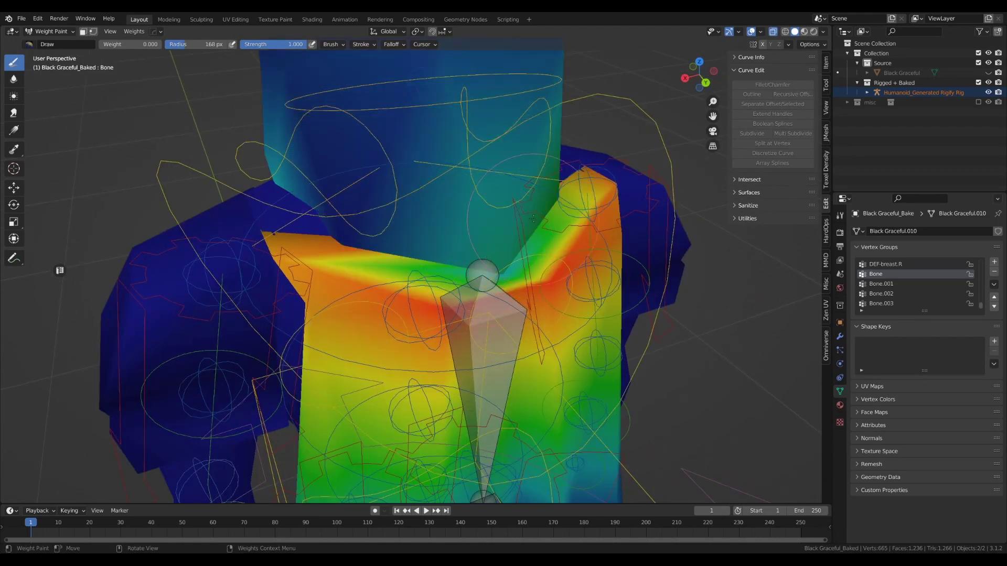
- Return the mesh to Object Mode and put the rig into Pose Mode with X-ray on
click(52, 35)
click(51, 43)
click(388, 241)
scroll(415, 257, down, 4)
middle_drag(419, 262, 499, 221)
key(ctrl+Tab)
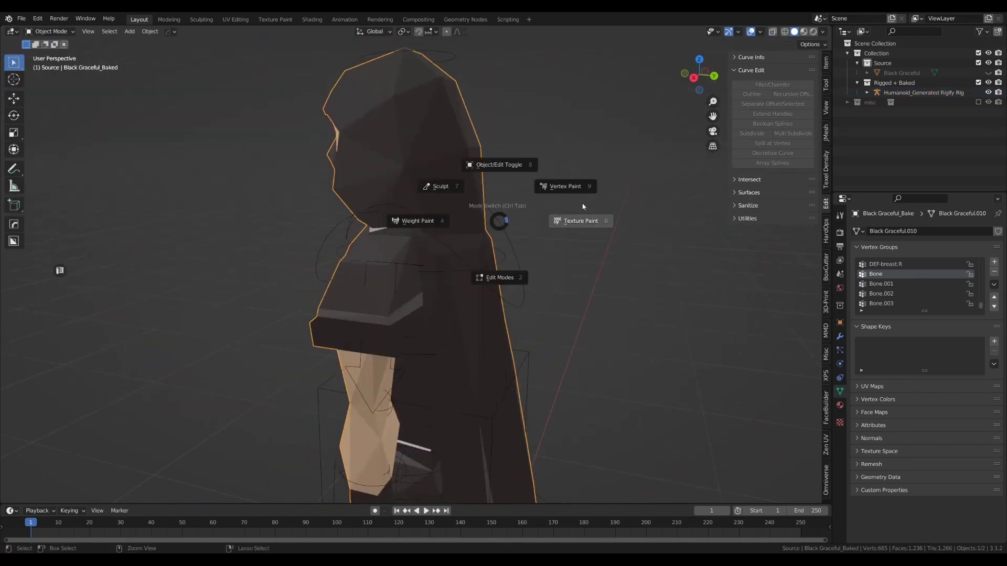
click(423, 220)
key(ctrl+Tab)
click(409, 185)
click(383, 211)
key(ctrl+Tab)
click(454, 215)
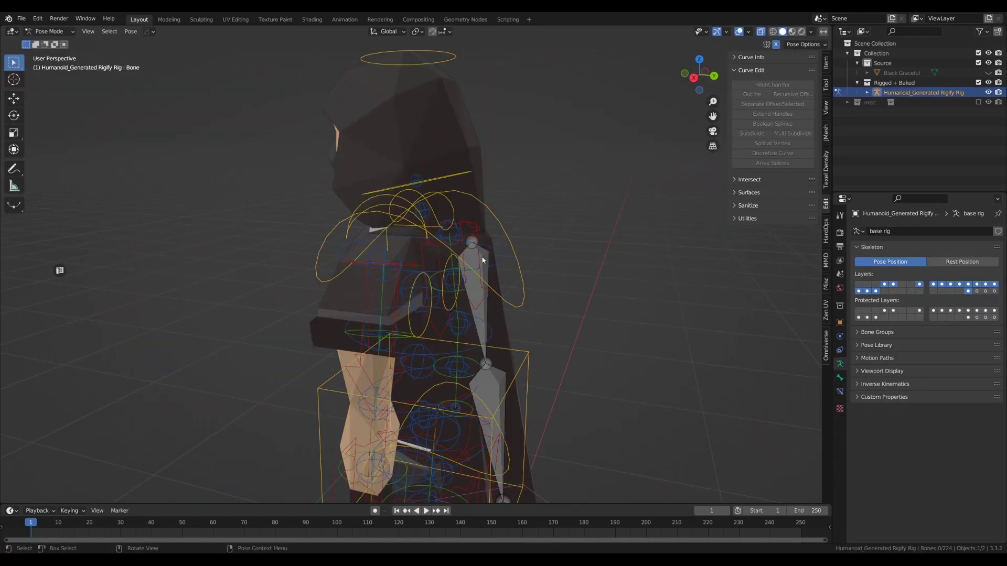
- Try rotating the uppermost cape bone about X to test the repainted weights
click(482, 260)
key(r)
key(x)
right_click(542, 265)
- Examine the hood and cape from several sides with X-ray turned off
key(alt+z)
middle_drag(550, 195, 447, 223)
key(Tab)
middle_drag(422, 165, 303, 177)
scroll(453, 258, down, 5)
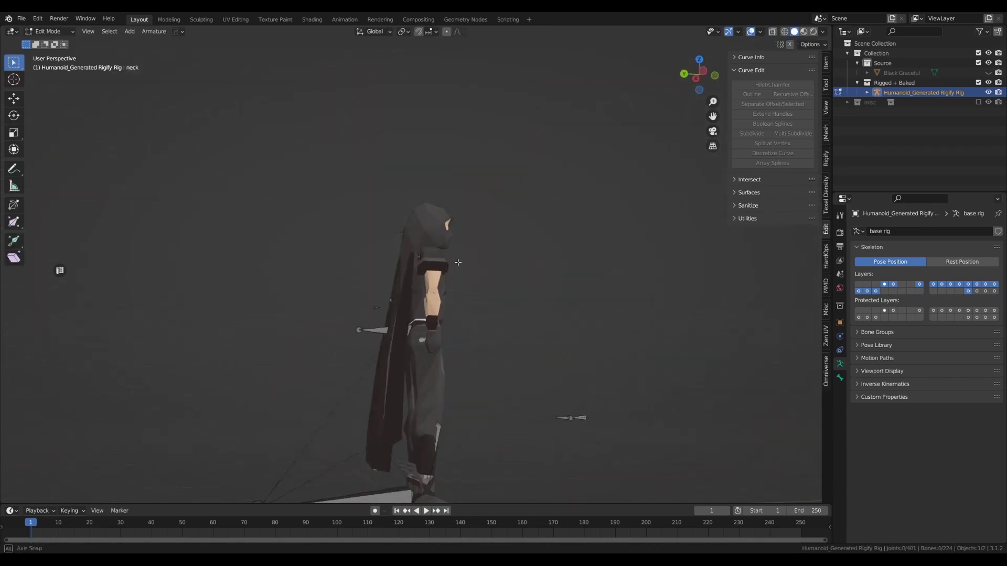
middle_drag(458, 262, 514, 297)
key(Tab)
scroll(479, 218, up, 3)
click(488, 197)
middle_drag(568, 210, 556, 223)
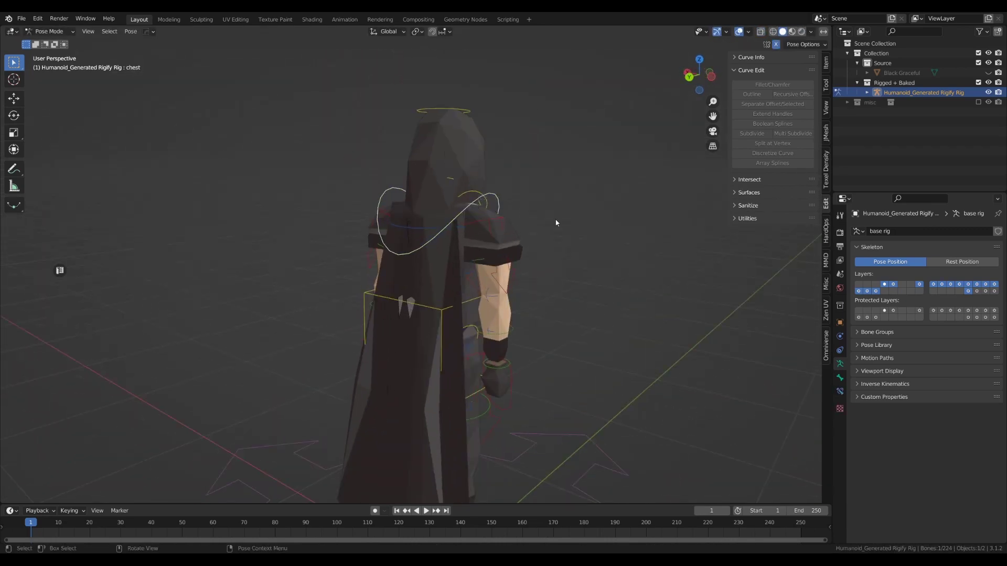
- Rotate the uppermost cape bone about X to inspect how the hood and cape deform, and undo the rotation
click(565, 201)
key(alt+z)
middle_drag(419, 288, 474, 299)
middle_drag(427, 257, 504, 262)
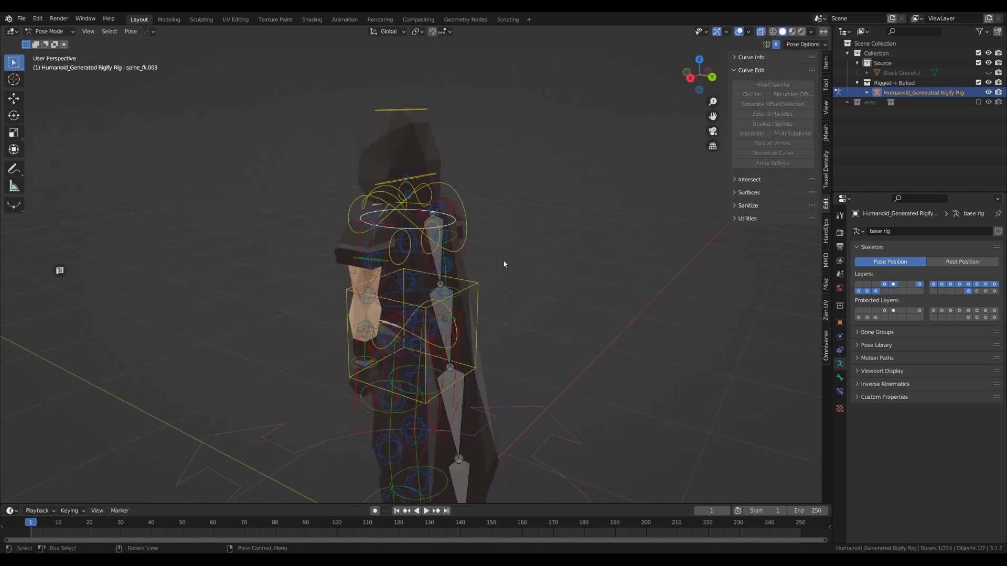
click(446, 239)
key(alt+z)
key(r)
key(x)
click(556, 114)
scroll(540, 136, down, 4)
middle_drag(404, 221, 466, 264)
key(ctrl+z)
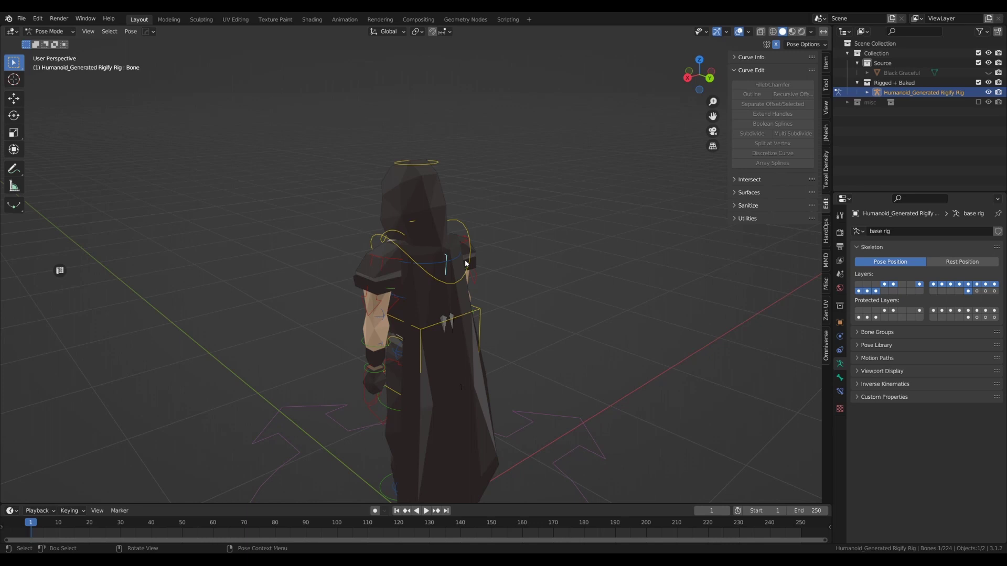
- Save the character file and keep the rig in Pose Mode
scroll(471, 226, up, 5)
key(ctrl+s)
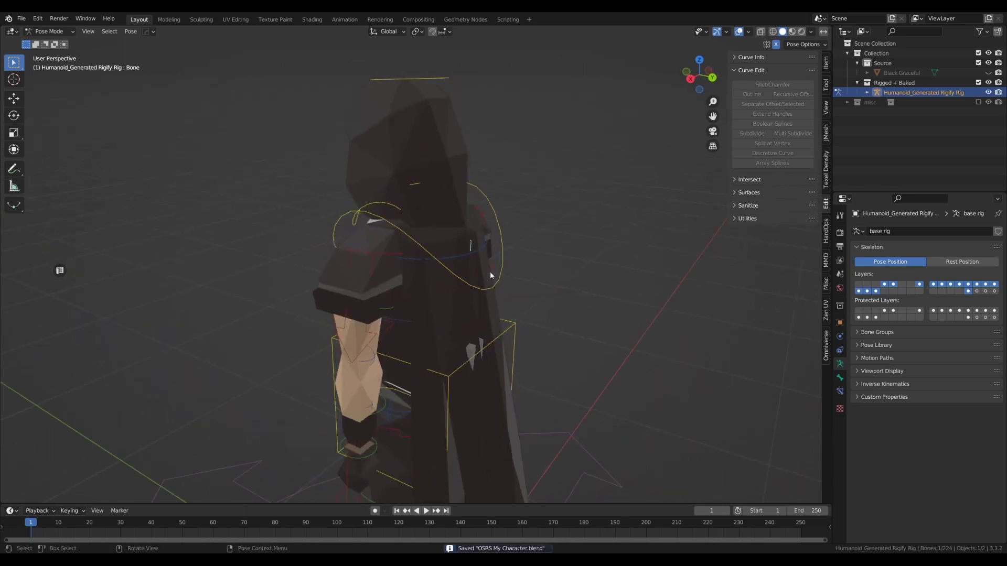
key(Tab)
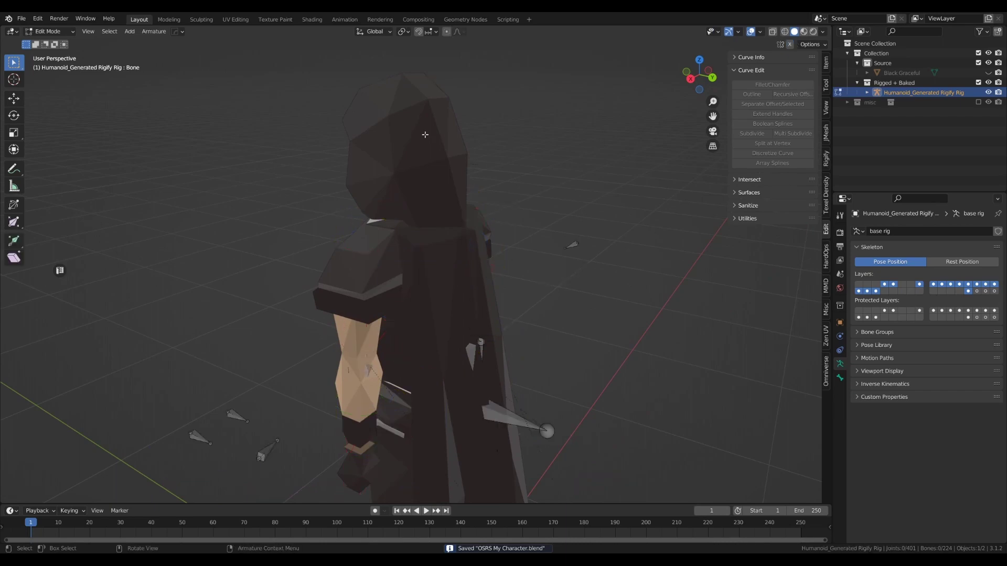
key(Tab)
- Reselect the rig with the character mesh and enter Weight Paint mode to inspect the cape bone's weights on the hood
click(464, 242)
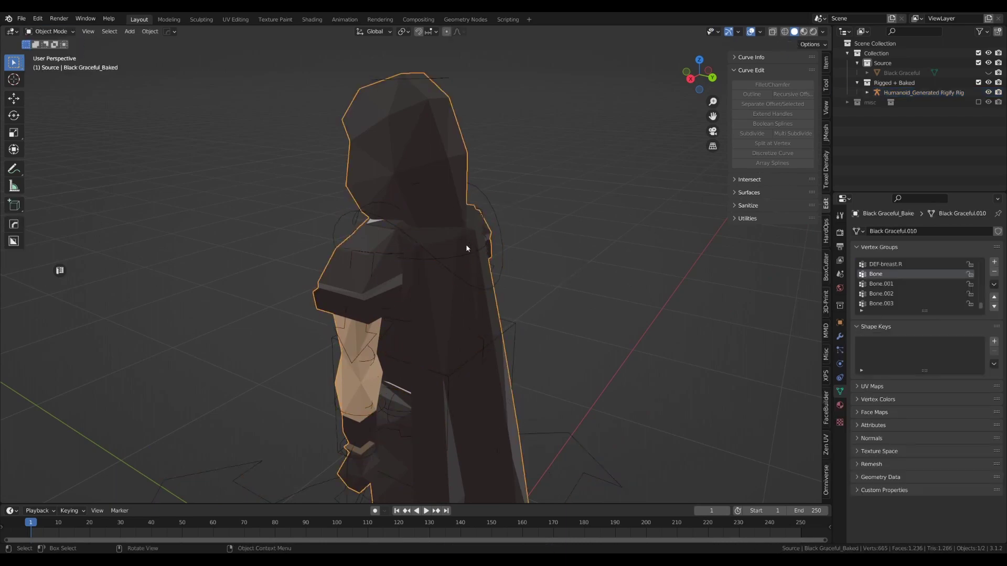
click(379, 217)
shift+click(386, 134)
key(Tab)
click(310, 134)
middle_drag(475, 237, 460, 245)
scroll(460, 153, up, 1)
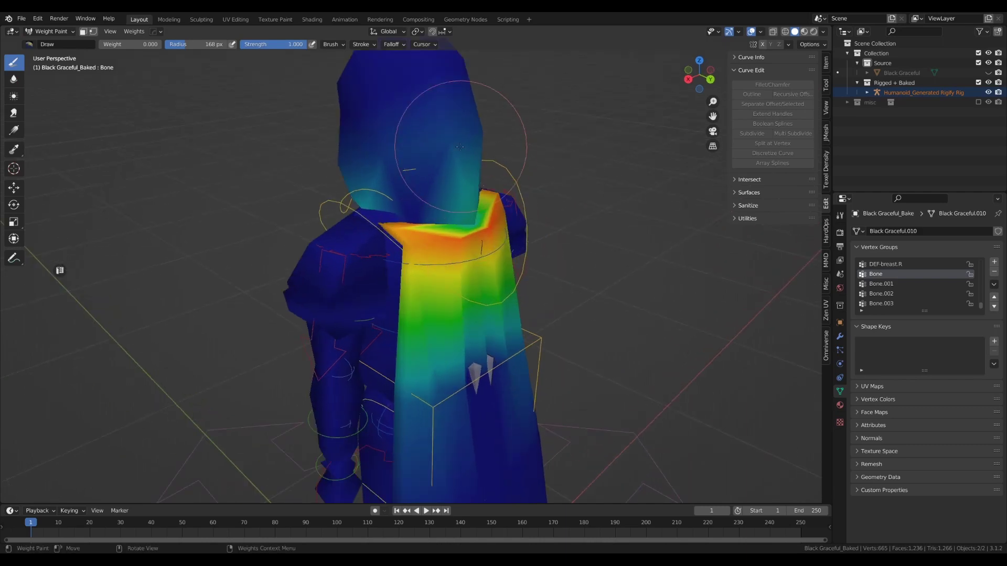
middle_drag(370, 193, 600, 213)
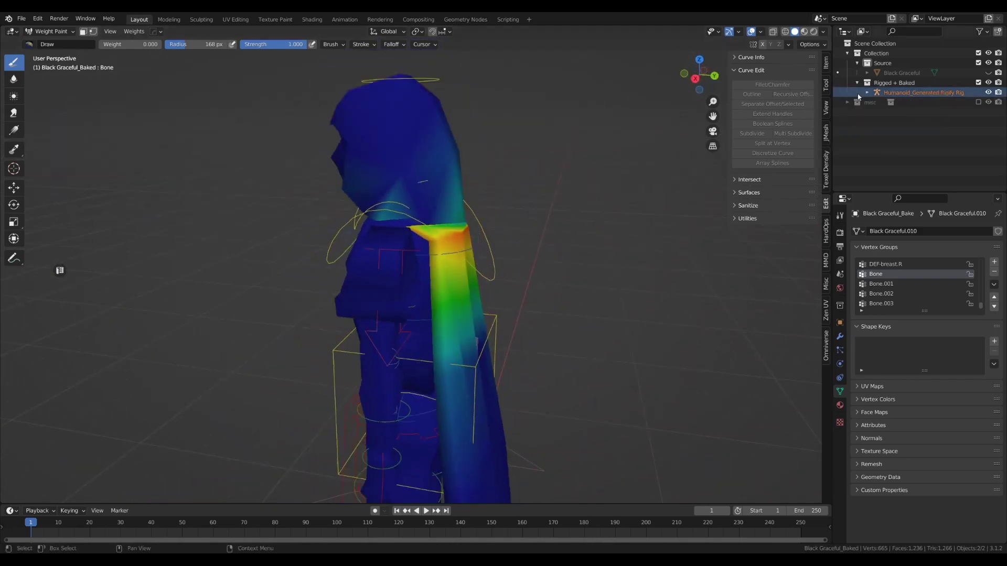
- In the mesh's Edit Mode, select the connected cape geometry and hide it
click(51, 53)
middle_drag(472, 209, 424, 181)
click(425, 179)
key(ctrl+l)
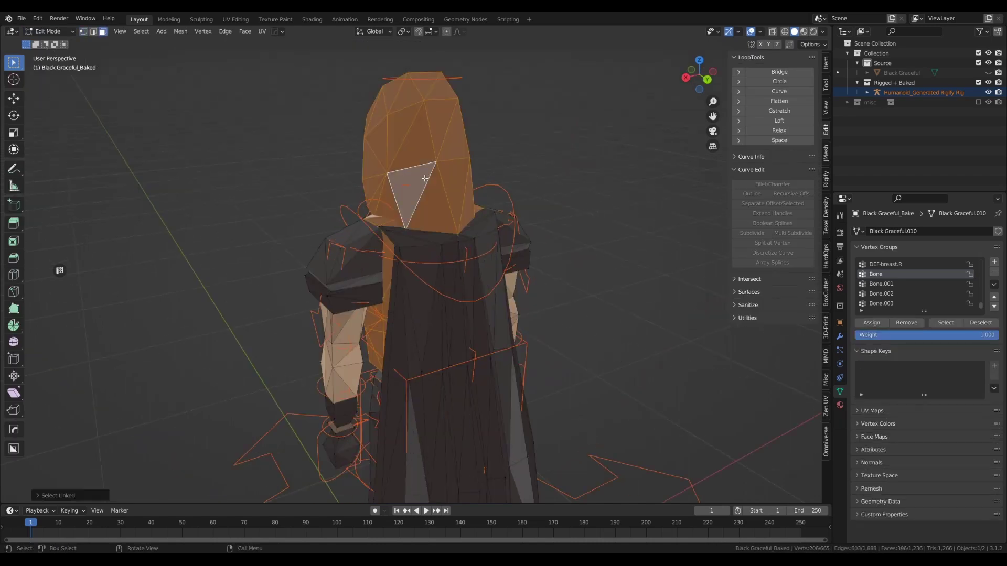
click(440, 248)
key(l)
key(h)
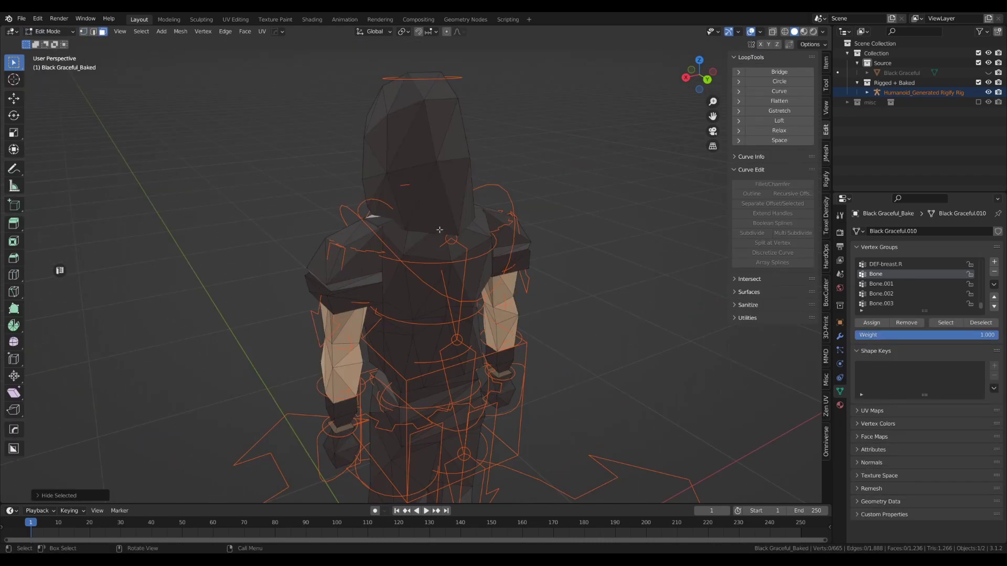
- Return to Object Mode, select the rig together with the mesh, and reopen Weight Paint mode
middle_drag(438, 231, 445, 224)
click(52, 35)
click(53, 43)
click(492, 243)
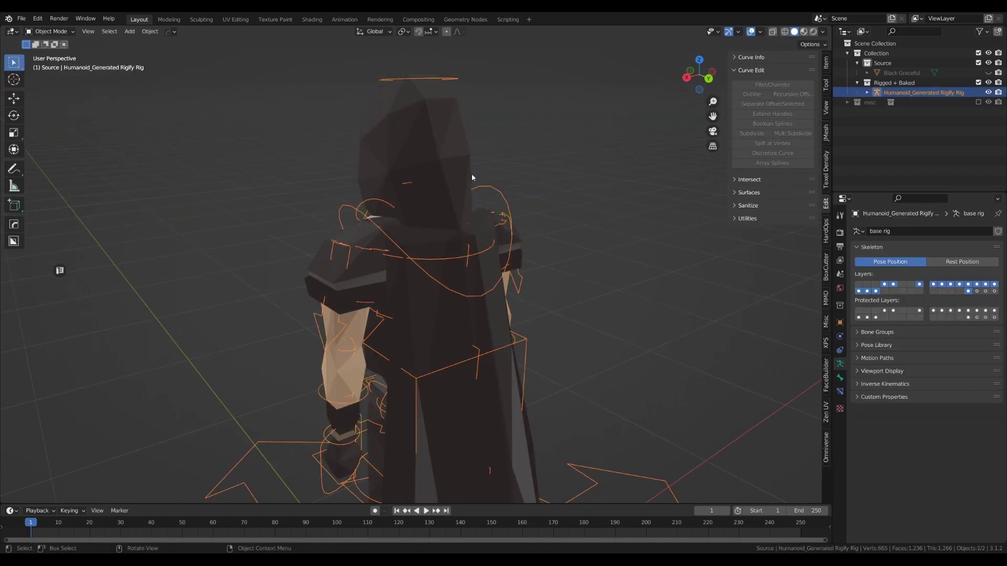
shift+click(450, 152)
key(ctrl+Tab)
click(439, 152)
scroll(446, 246, up, 5)
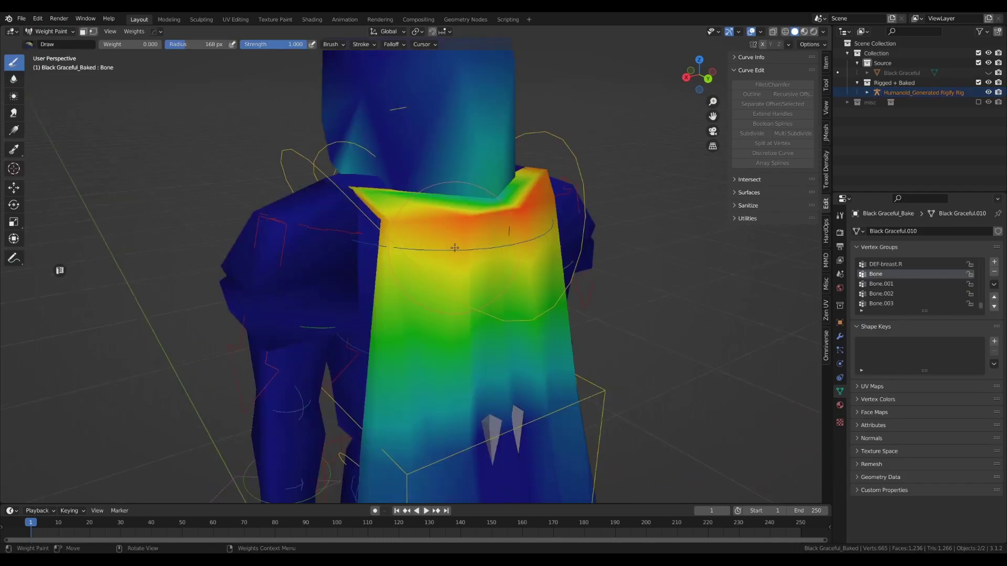
- Switch the viewport to wireframe shading and examine where the hood meets the cape collar
mouse_move(446, 246)
middle_down()
mouse_move(527, 218)
mouse_move(433, 234)
mouse_move(431, 249)
middle_up()
key(alt+z)
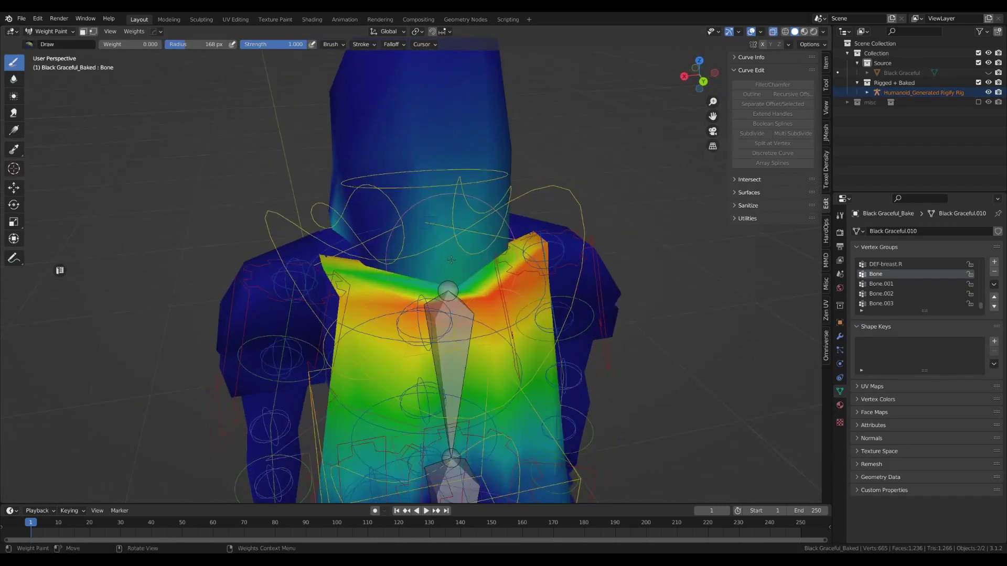
key(alt+z)
click(785, 32)
mouse_move(464, 309)
middle_down()
mouse_move(522, 284)
mouse_move(486, 299)
mouse_move(379, 296)
middle_up()
scroll(496, 291, up, 2)
- In the mesh's Edit Mode, move a vertex at the lower back edge of the hood along the Z axis
key(ctrl+Tab)
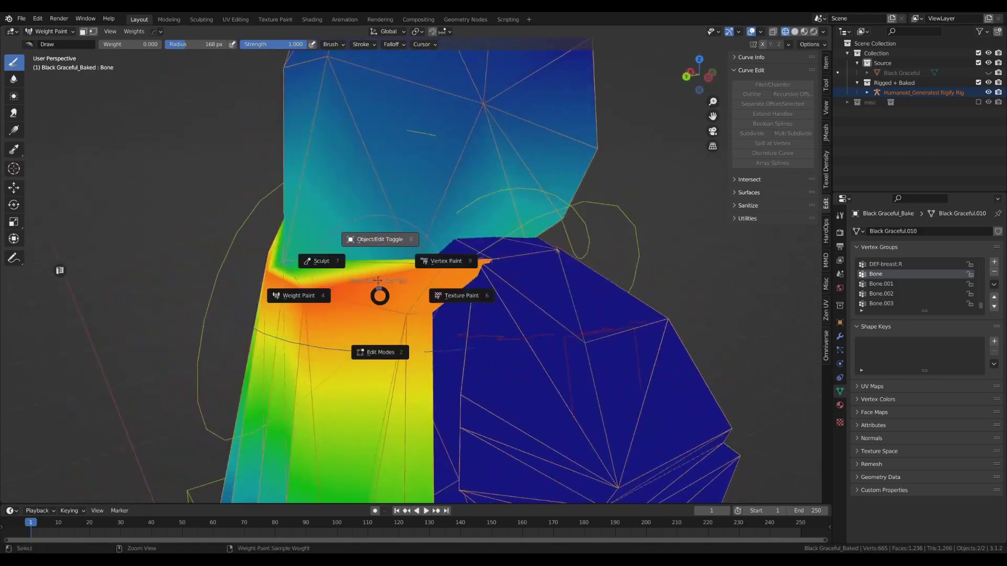
click(374, 231)
key(Tab)
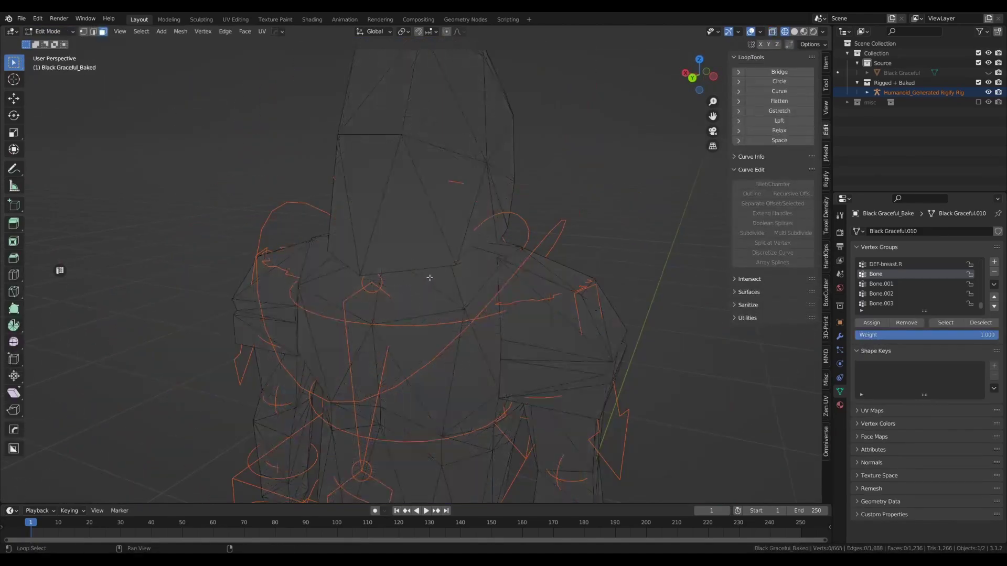
middle_drag(456, 198, 526, 204)
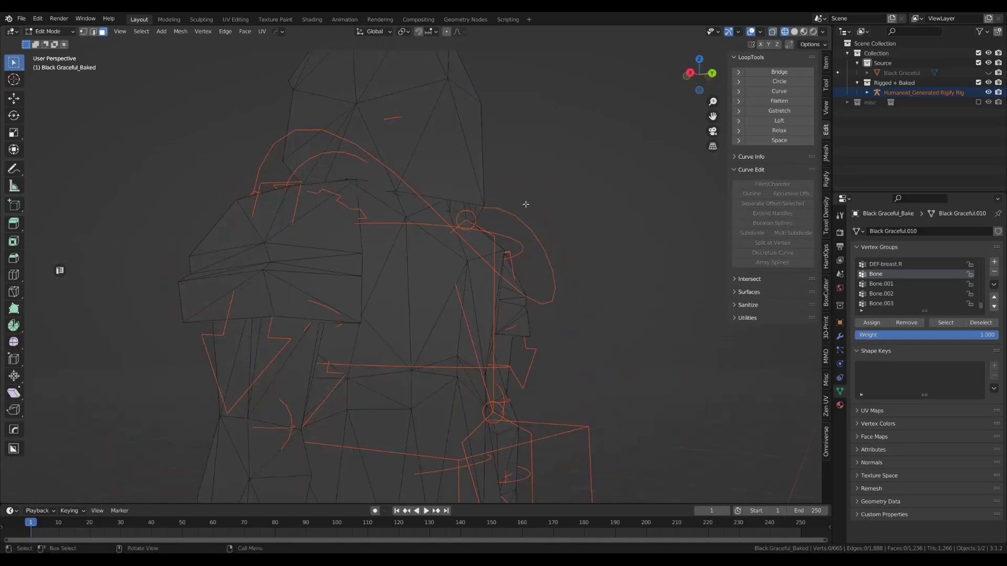
key(l)
scroll(525, 212, up, 6)
key(1)
click(571, 209)
key(g)
key(z)
middle_drag(580, 229, 487, 256)
click(532, 249)
- Return the mesh to Object Mode and reopen Weight Paint mode with the rig for the cape's top bone
scroll(556, 225, down, 1)
key(Tab)
scroll(498, 221, down, 3)
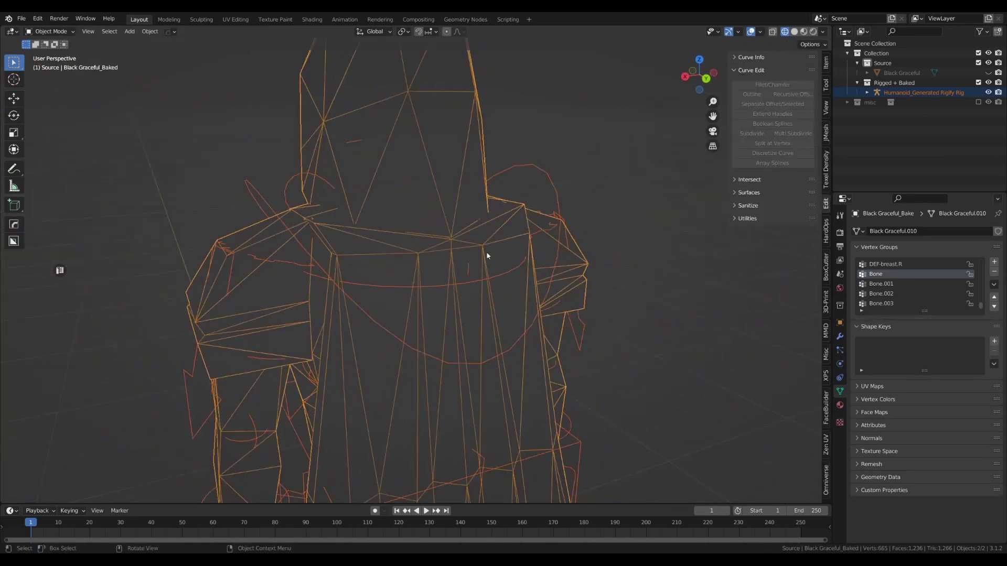
click(467, 245)
scroll(428, 278, up, 8)
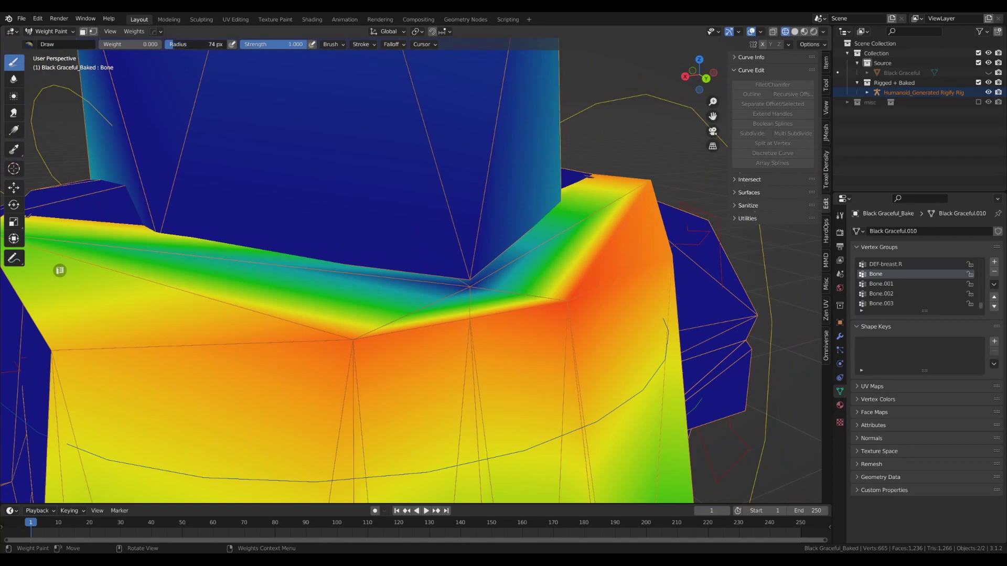
- Set the brush to weight 1.000 and radius 68 px and paint the collar edge below the hood for the top cape bone
drag(174, 44, 173, 45)
drag(125, 44, 162, 45)
scroll(353, 272, up, 8)
drag(734, 361, 750, 362)
scroll(493, 284, down, 10)
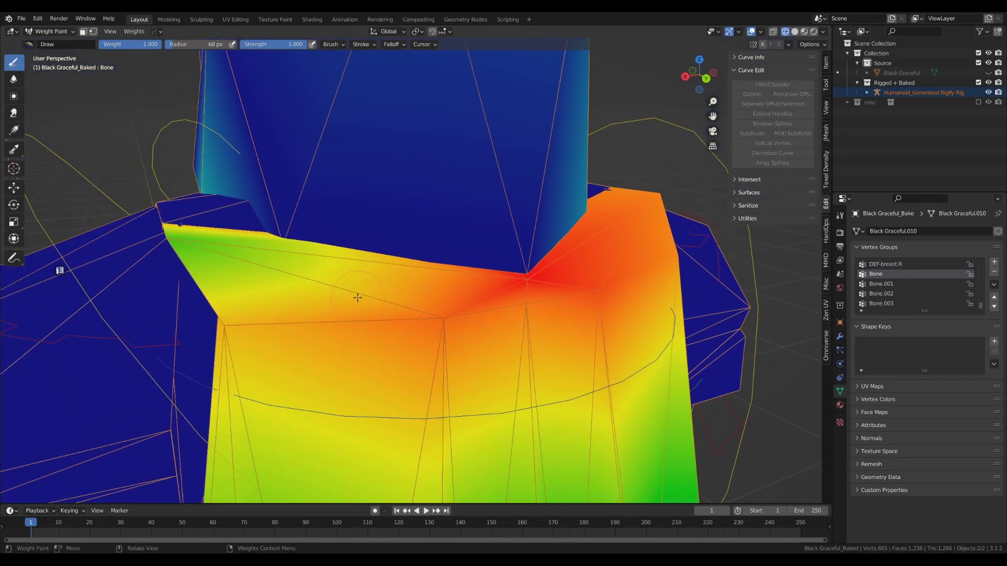
- Paint the remaining vertices along the cape's collar at full weight for the top cape bone
drag(358, 297, 514, 310)
scroll(251, 258, up, 4)
middle_drag(251, 258, 375, 281)
drag(215, 260, 343, 279)
scroll(343, 279, down, 6)
middle_drag(640, 280, 513, 289)
scroll(566, 294, up, 4)
drag(584, 302, 545, 362)
- Set the brush weight to 0.000 and apply a weight gradient around the hood's lower edge from the left orthographic view
mouse_move(545, 361)
middle_down()
mouse_move(525, 300)
mouse_move(502, 296)
mouse_move(504, 326)
mouse_move(390, 318)
mouse_move(449, 299)
mouse_move(454, 273)
middle_up()
scroll(503, 297, up, 5)
scroll(450, 299, up, 3)
middle_drag(281, 243, 328, 339)
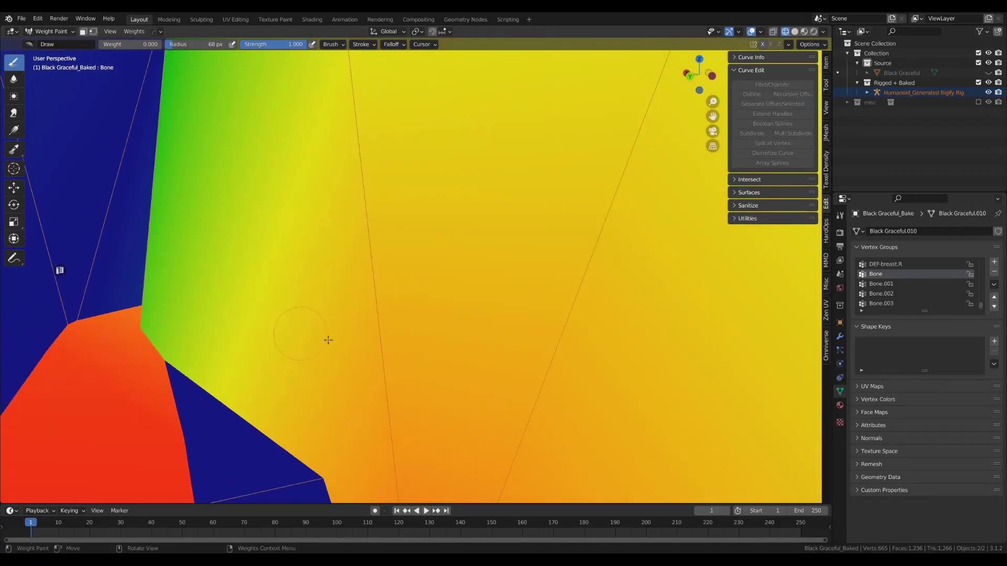
scroll(328, 339, down, 5)
mouse_move(413, 324)
middle_down()
mouse_move(445, 314)
mouse_move(338, 247)
mouse_move(475, 291)
middle_up()
scroll(339, 247, down, 4)
mouse_move(474, 291)
middle_down()
mouse_move(512, 295)
mouse_move(495, 298)
mouse_move(449, 264)
middle_up()
click(697, 74)
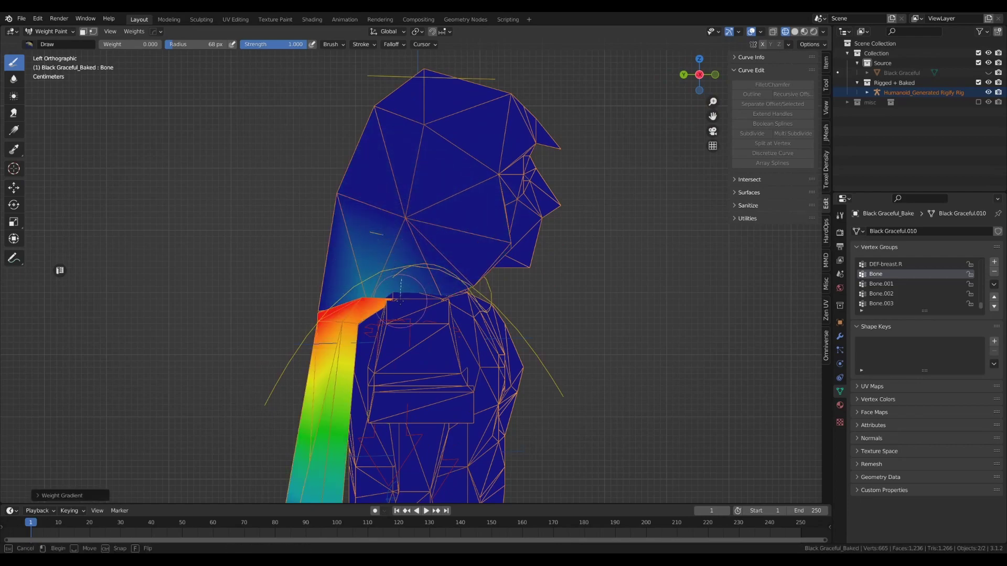
middle_drag(376, 261, 377, 293)
middle_drag(676, 125, 582, 330)
scroll(396, 354, up, 4)
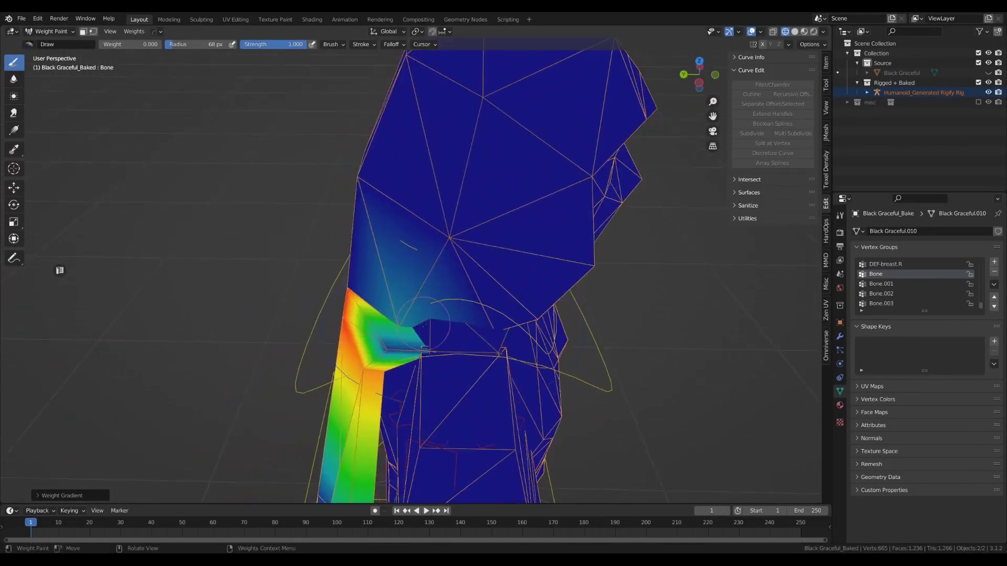
click(396, 355)
- Try a weight paint overlay opacity of 0.385 with Show Wire at the seam between hood and collar, and restore full opacity
mouse_move(396, 355)
middle_down()
mouse_move(542, 298)
mouse_move(561, 303)
middle_up()
scroll(457, 325, up, 4)
scroll(456, 362, up, 2)
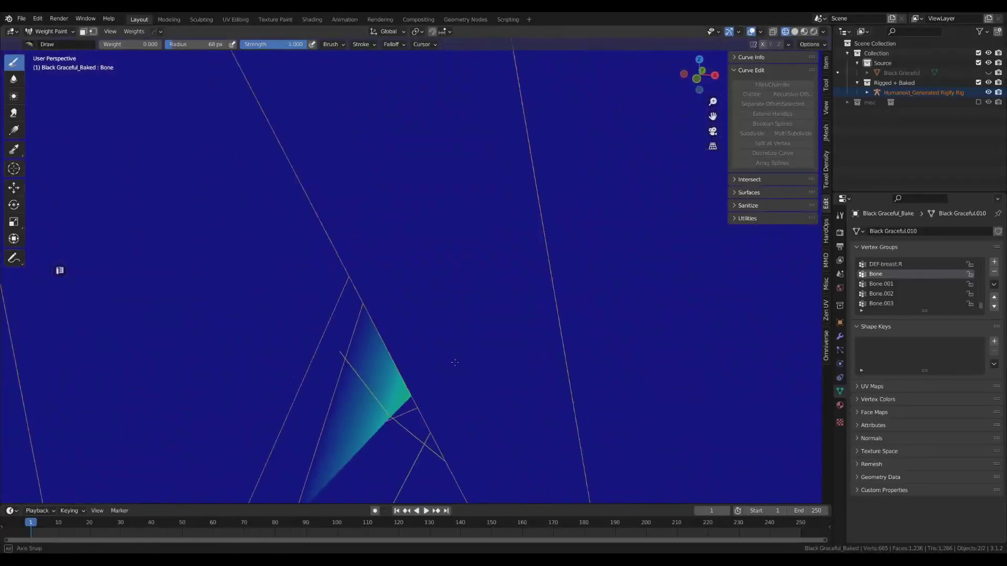
mouse_move(456, 362)
shift+middle_down()
mouse_move(460, 194)
mouse_move(461, 224)
mouse_move(480, 257)
mouse_move(537, 315)
mouse_move(491, 309)
mouse_move(460, 328)
shift+middle_up()
scroll(460, 193, up, 2)
click(761, 33)
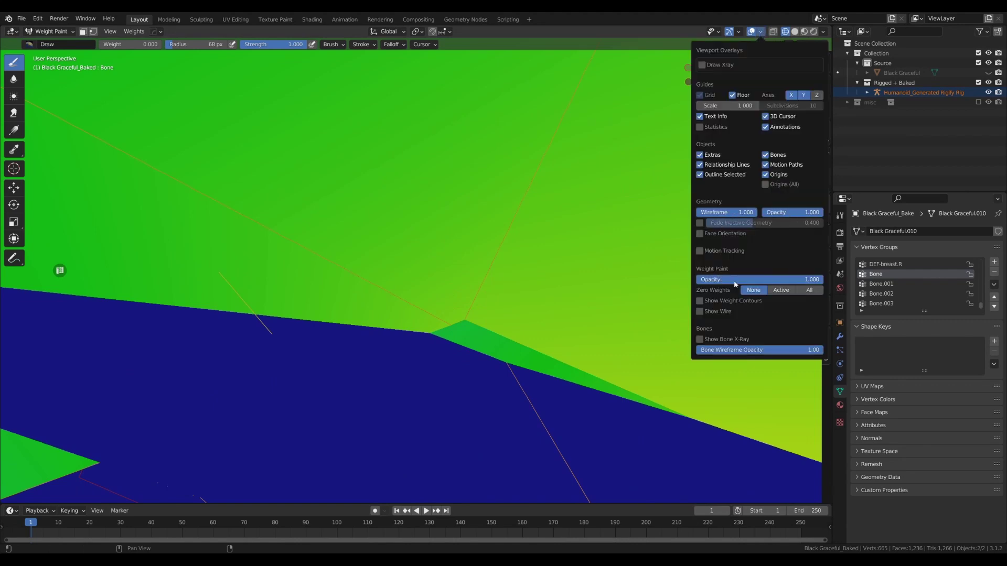
drag(815, 279, 745, 279)
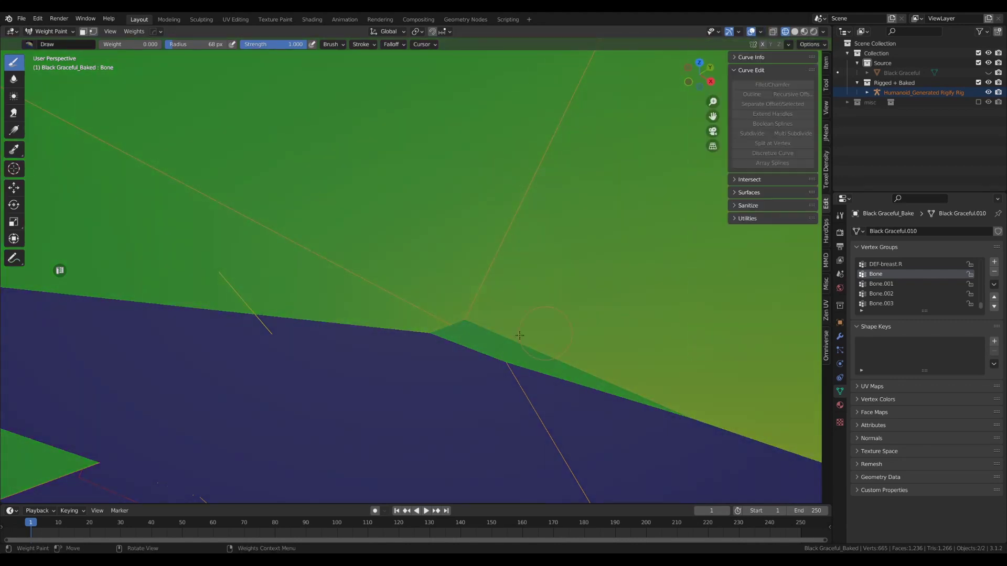
click(823, 33)
click(823, 33)
click(756, 33)
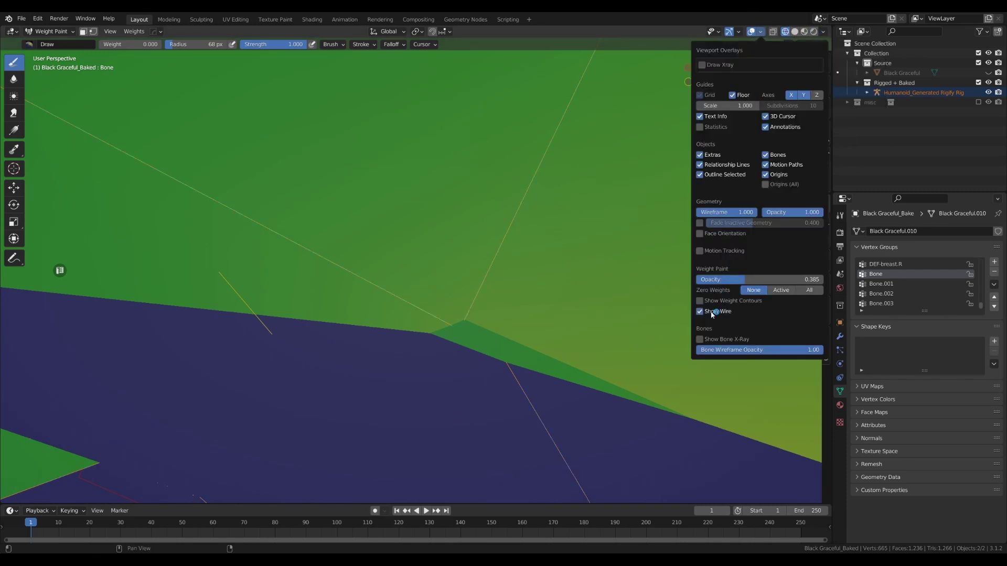
drag(744, 279, 823, 279)
- Try a fully transparent weight overlay with solid and X-ray display, and restore the overlay opacity to 1.000
click(761, 33)
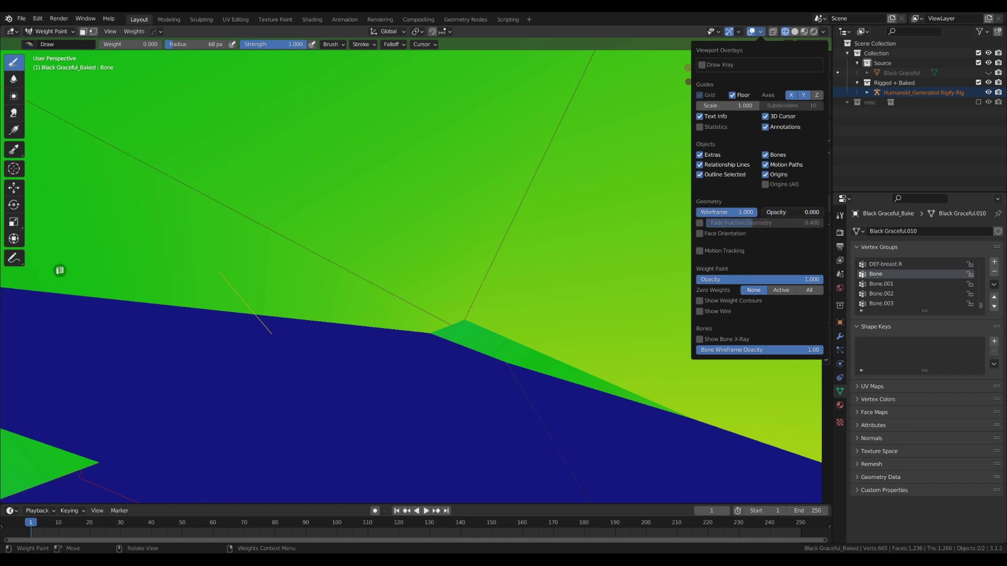
drag(729, 279, 697, 279)
key(shift+z)
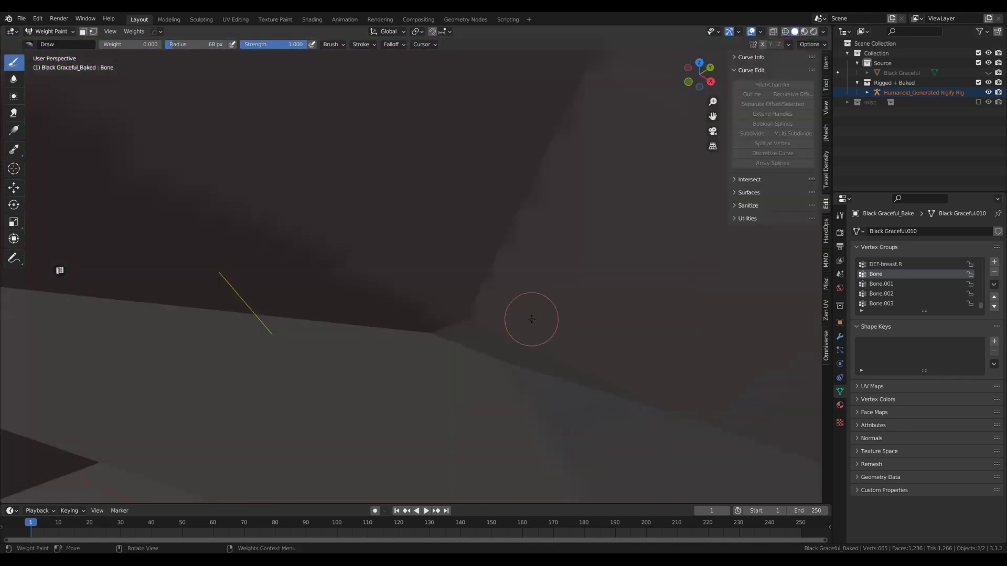
key(shift+z)
key(alt+z)
key(alt+z)
key(alt+z)
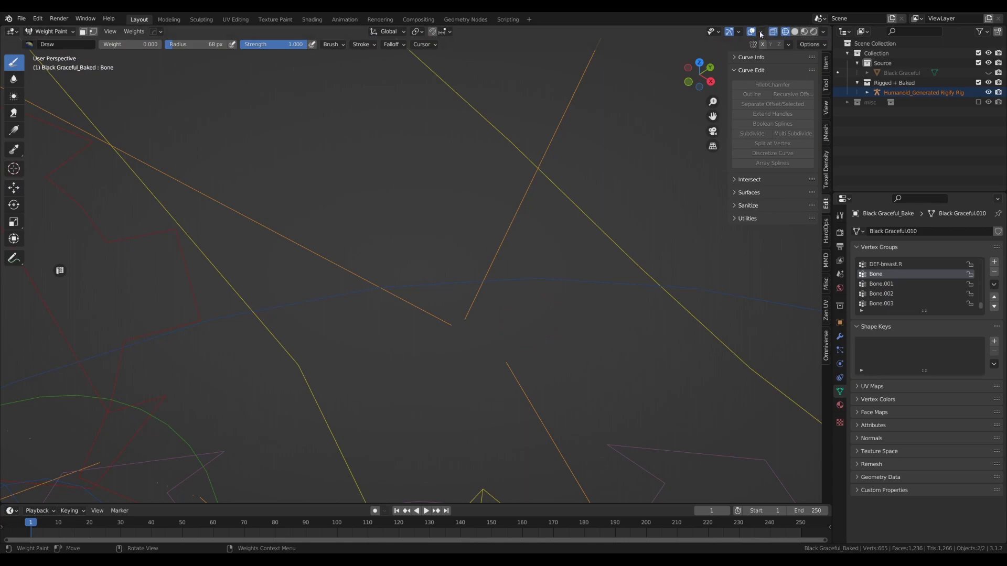
click(794, 32)
click(785, 32)
click(761, 32)
drag(734, 279, 823, 279)
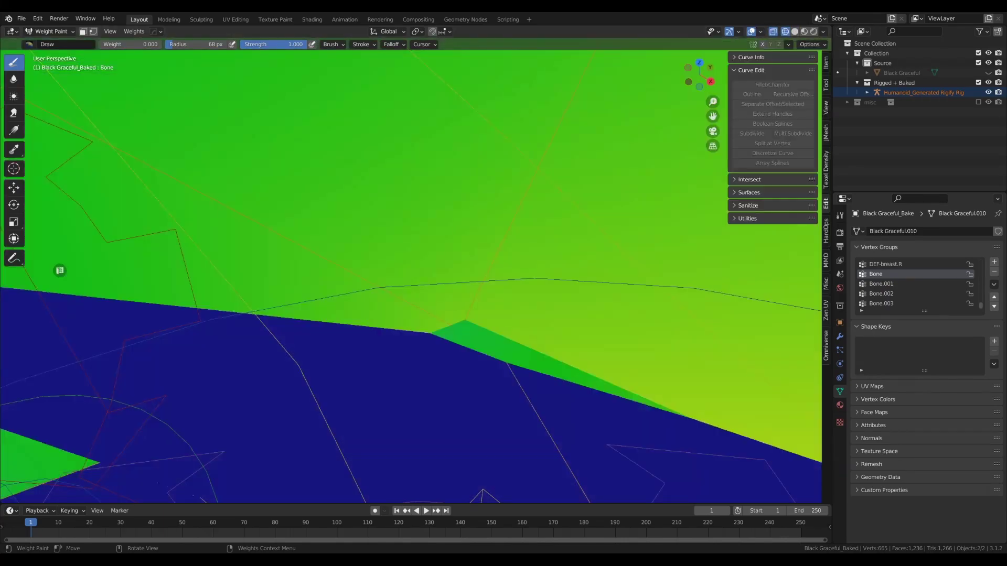
- Try to paint the collar's corner near the shoulder at weight 1.000 and undo the strokes
middle_drag(481, 349, 412, 353)
middle_drag(402, 415, 366, 399)
scroll(366, 363, down, 5)
middle_drag(366, 363, 477, 252)
scroll(524, 220, up, 6)
middle_drag(236, 62, 172, 117)
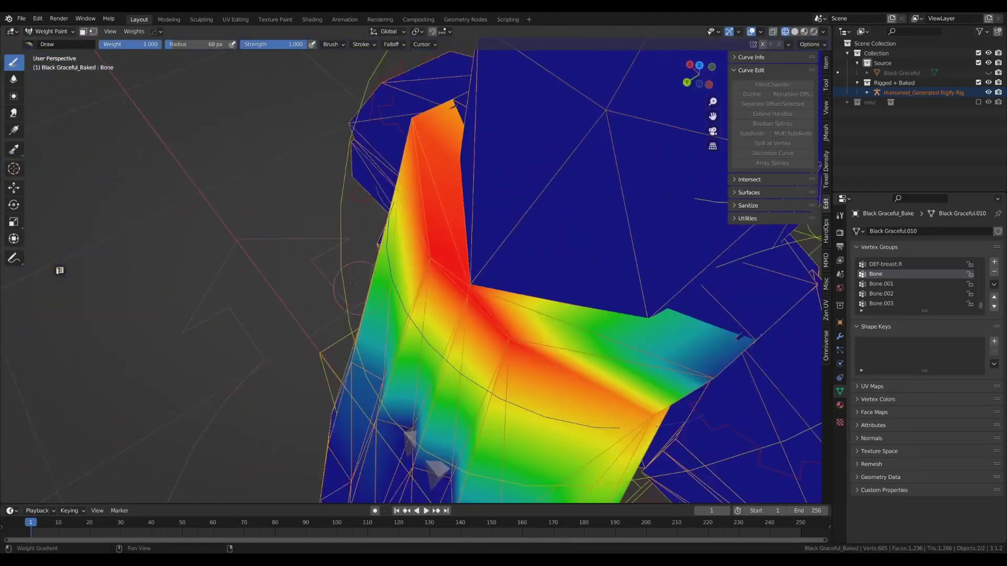
shift+middle_drag(353, 282, 243, 212)
drag(617, 271, 622, 261)
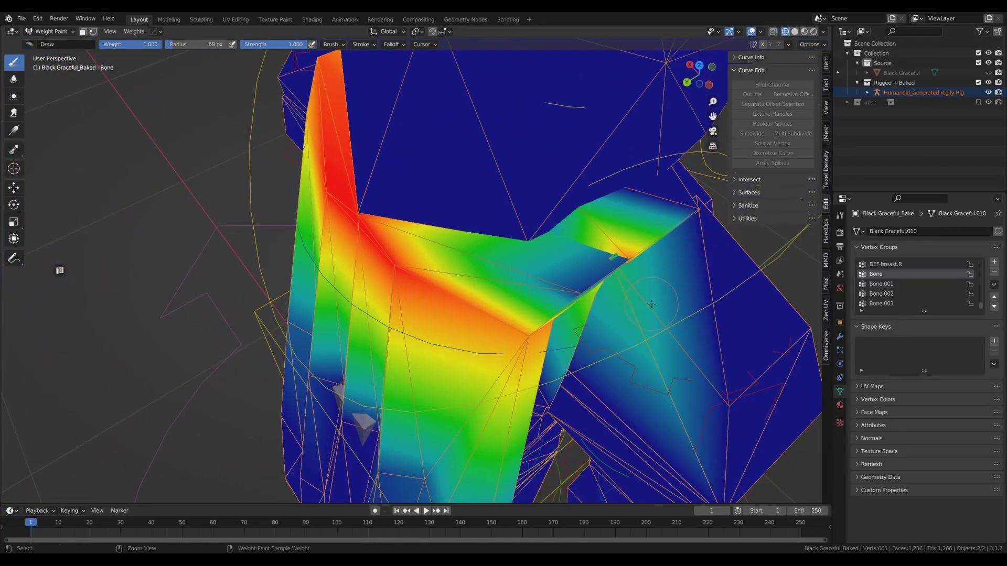
key(ctrl+z)
key(ctrl+z)
- Try another full-weight stroke on the collar's corner from behind the character and undo it
middle_drag(587, 283, 630, 320)
scroll(577, 325, down, 8)
middle_drag(472, 351, 516, 289)
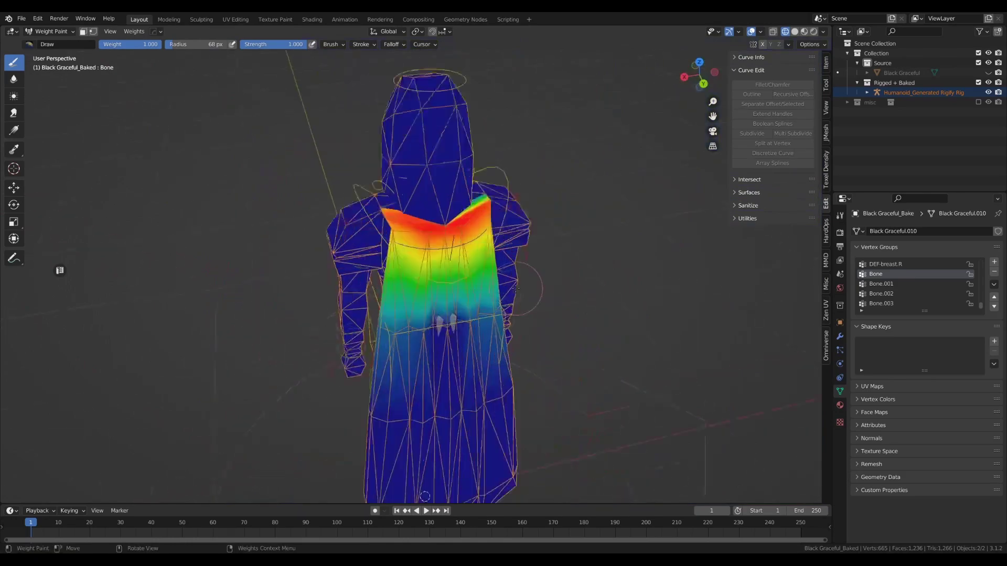
scroll(452, 247, up, 5)
middle_drag(451, 247, 434, 251)
drag(625, 147, 632, 152)
key(ctrl+z)
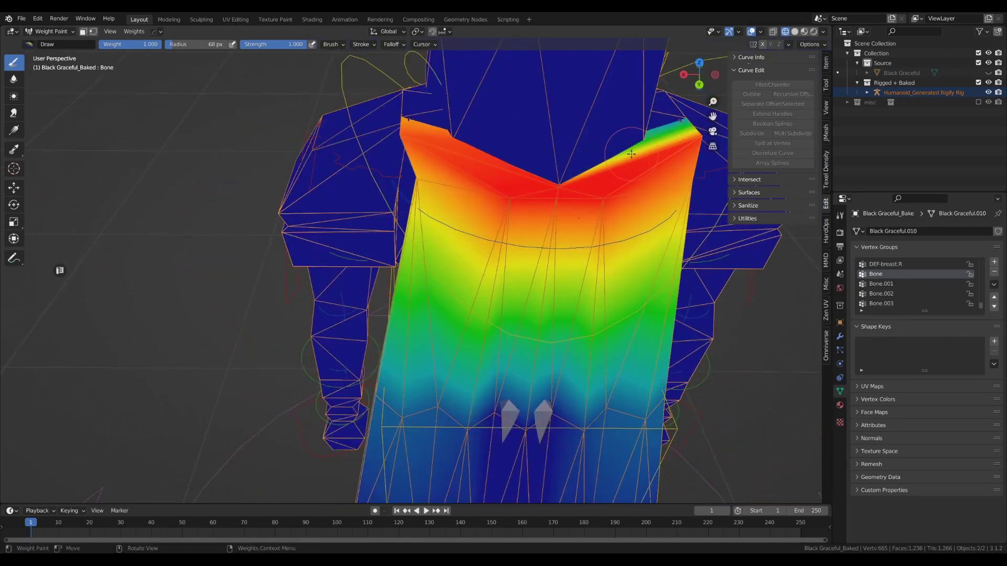
scroll(631, 153, down, 3)
- Leave Weight Paint for Object Mode, select only the rig and switch it to Pose Mode
click(51, 31)
click(54, 44)
click(210, 173)
scroll(315, 205, down, 4)
middle_drag(335, 210, 433, 228)
click(355, 244)
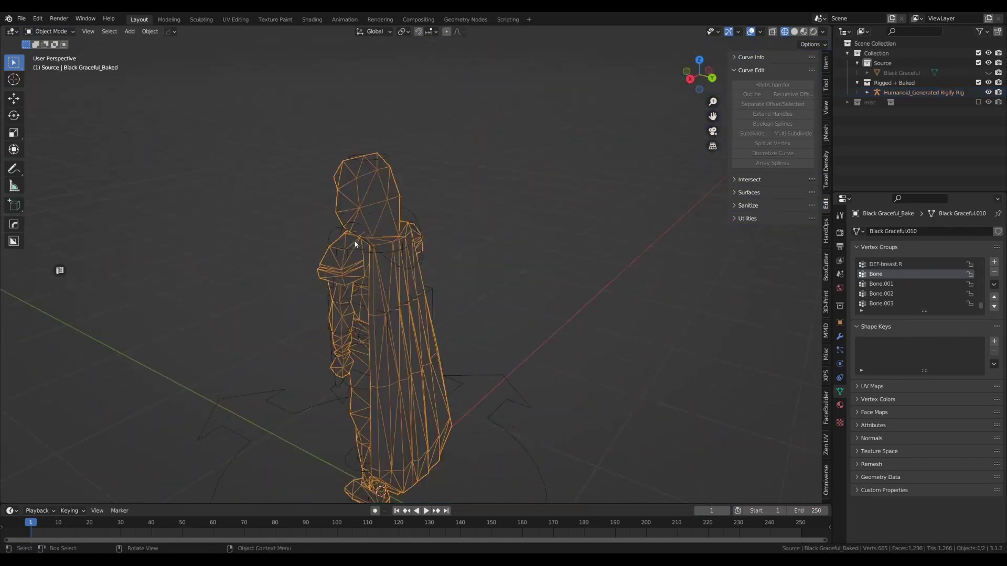
shift+middle_drag(355, 245, 389, 176)
middle_drag(412, 176, 442, 186)
click(450, 153)
key(Tab)
click(503, 151)
shift+middle_drag(439, 246, 482, 250)
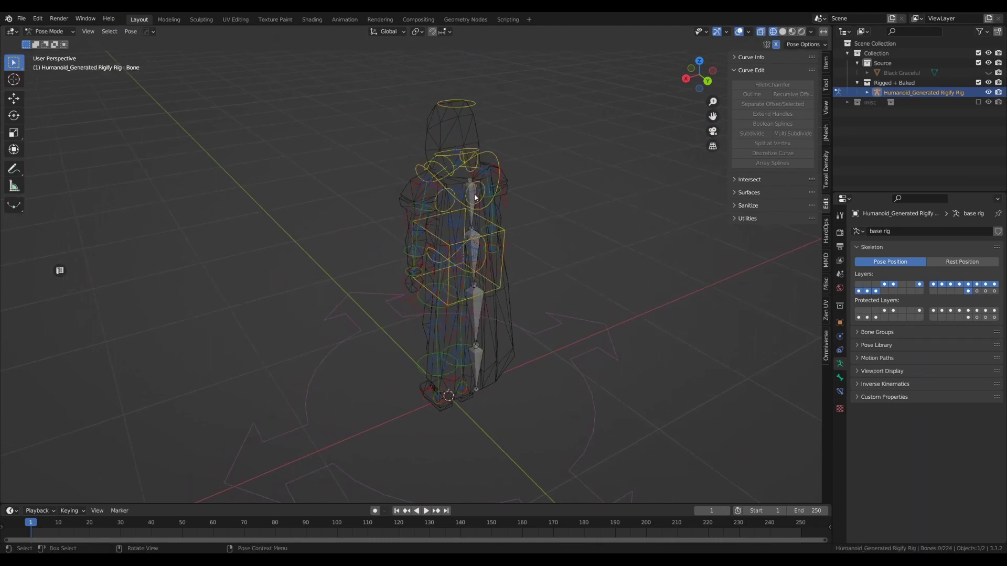
- Rotate the top cape bone about the global X axis to test how the cape swings away from the back
scroll(535, 241, up, 3)
key(r)
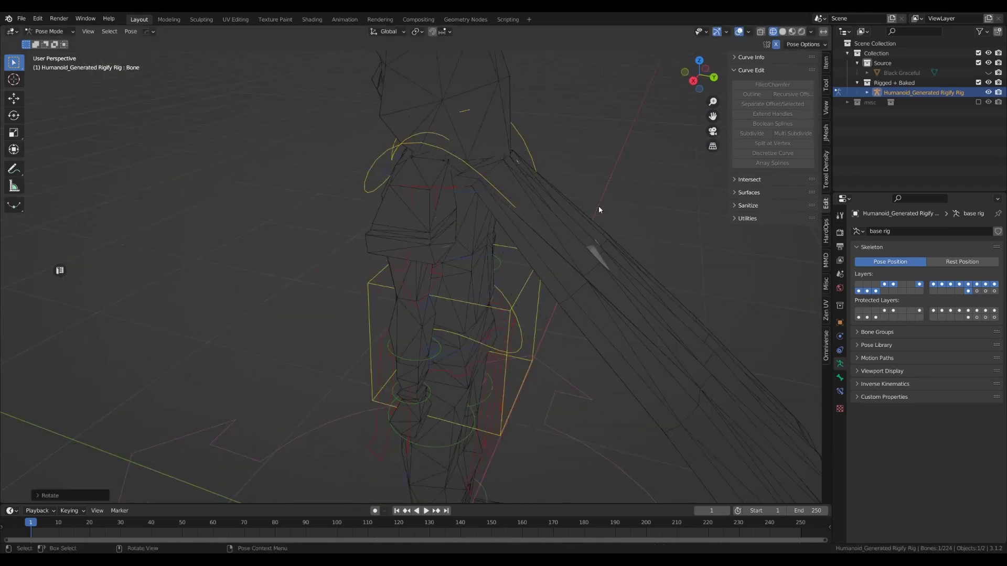
key(x)
click(498, 69)
scroll(344, 225, down, 4)
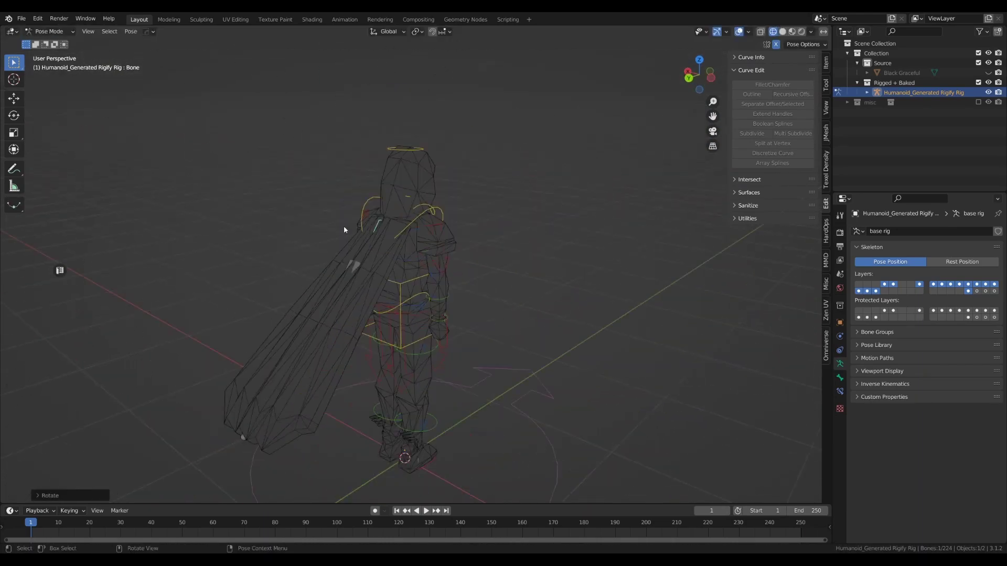
middle_drag(344, 226, 474, 304)
key(r)
key(x)
click(367, 231)
- Rotate the second cape bone, Bone.001, about the global X axis
click(408, 248)
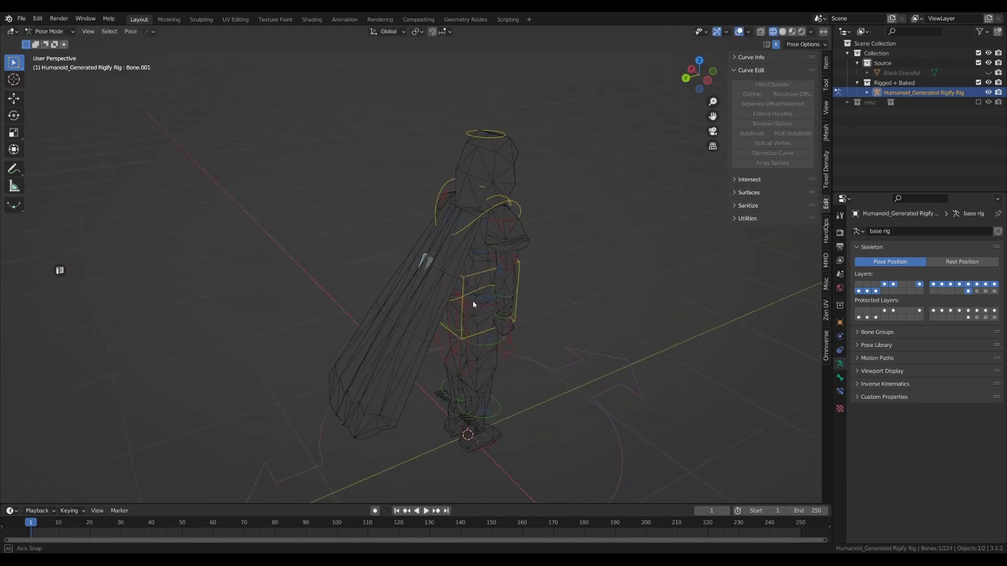
key(r)
key(x)
click(362, 298)
- Select the third cape bone, Bone.002, and rotate it freely with trackball rotation
click(348, 309)
middle_drag(348, 308, 497, 342)
key(alt+z)
key(r)
key(r)
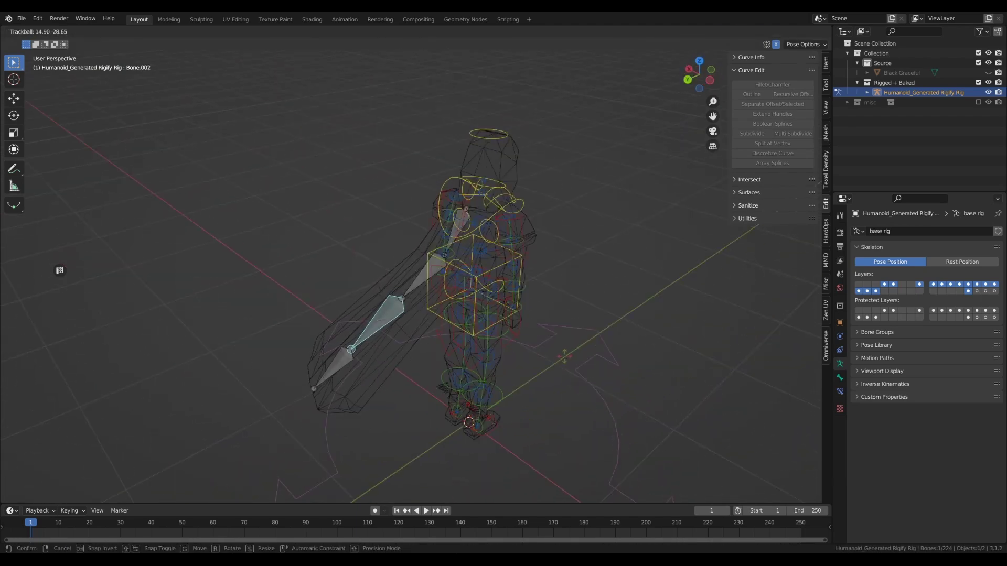
click(558, 370)
- Rotate the lowest cape bone, Bone.003, about the global Y axis
click(352, 349)
key(r)
key(z)
key(y)
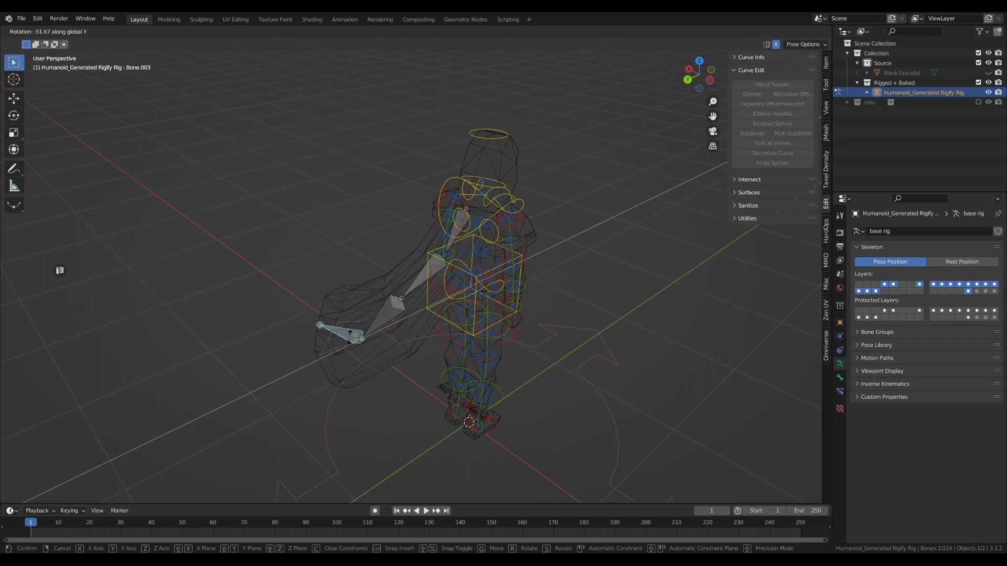
click(352, 346)
- Readjust two cape bones by rotating each about the global X axis
key(alt+z)
middle_drag(362, 349, 565, 332)
click(478, 239)
middle_drag(478, 239, 472, 308)
key(r)
key(x)
click(452, 299)
click(453, 295)
key(r)
key(x)
key(Return)
- Adjust the lowest cape bone's pose so the hem swings to one side
key(bracketright)
middle_drag(573, 286, 438, 370)
key(Return)
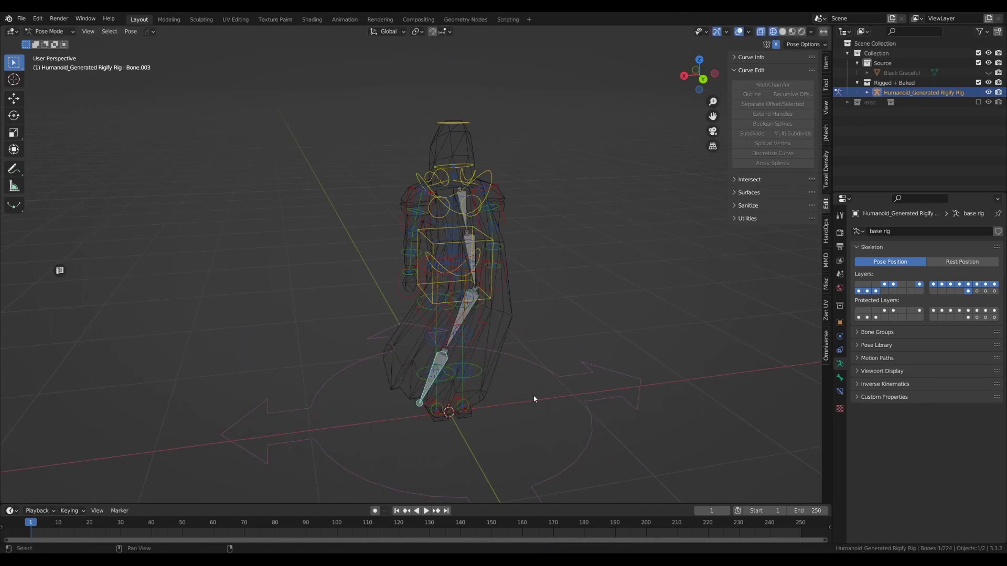
middle_drag(509, 371, 607, 348)
key(r)
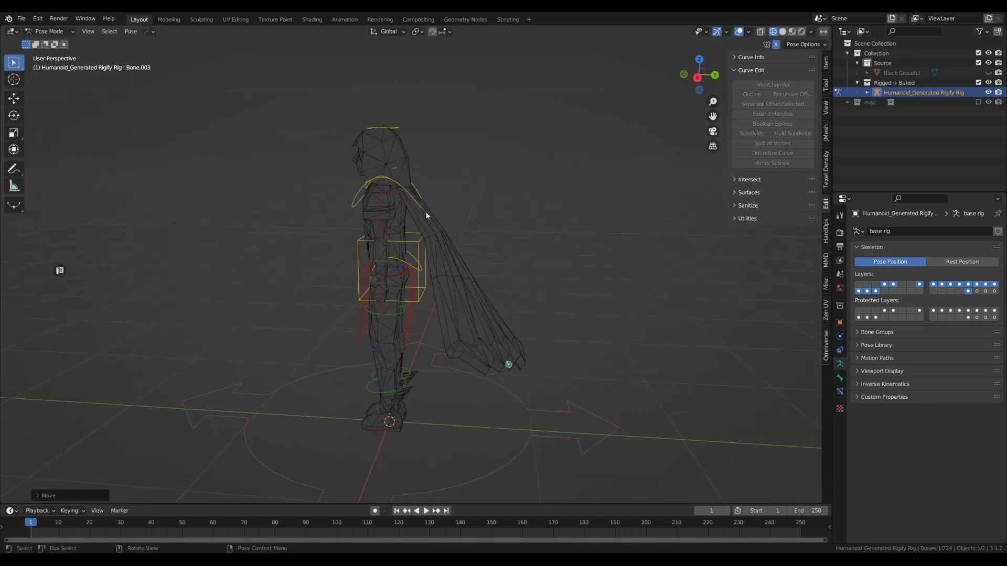
- Select the top cape bone from the side and rotate it again about the global X axis
key(alt+z)
click(426, 212)
key(r)
key(x)
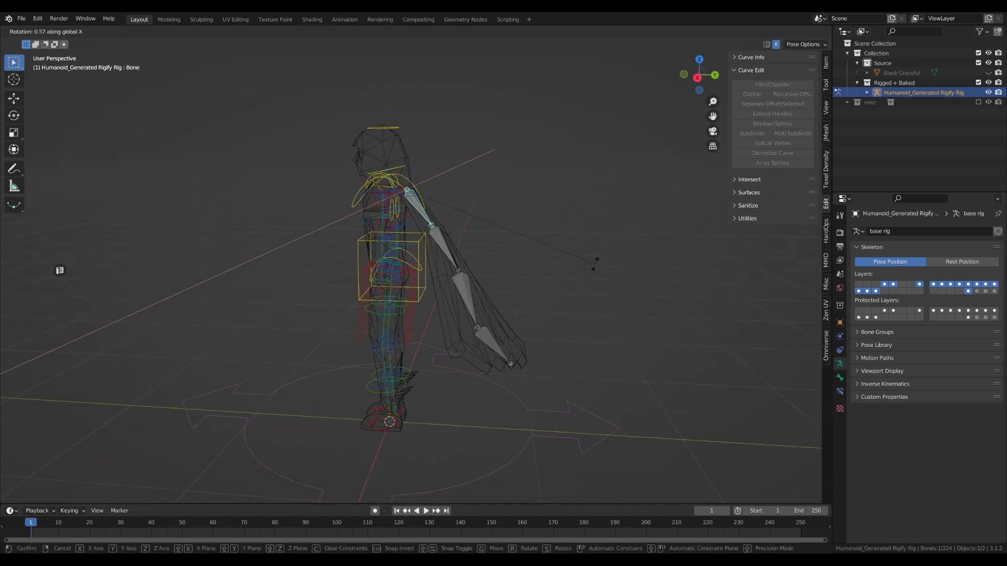
click(591, 304)
- Save the file and return the rig from Pose Mode to Object Mode
key(Tab)
key(alt+z)
key(ctrl+Tab)
middle_drag(610, 326, 531, 315)
key(ctrl+s)
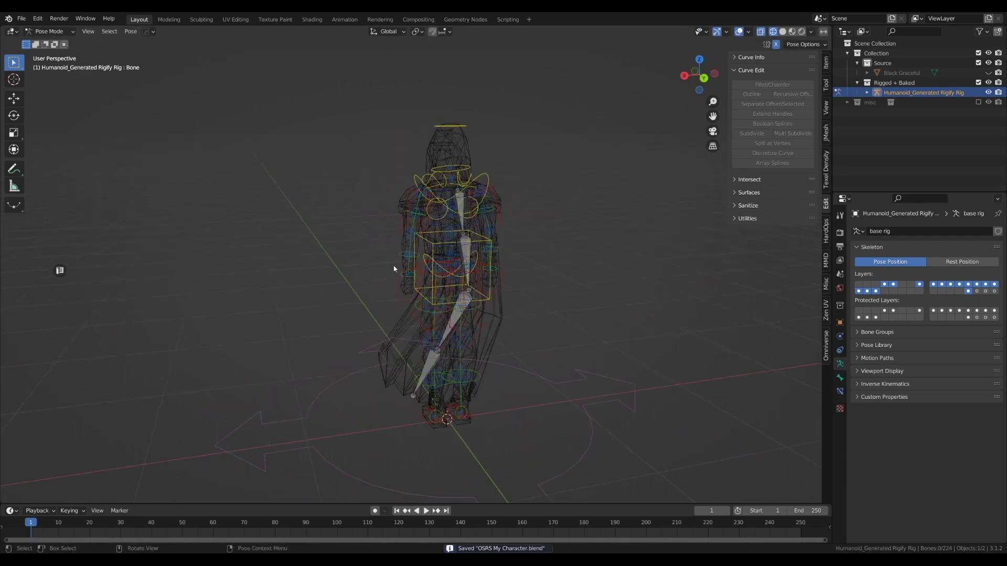
click(54, 45)
click(277, 270)
key(ctrl+s)
- Switch the viewport to solid shading, select the rig and put it back in Pose Mode
click(236, 254)
mouse_move(241, 254)
middle_down()
mouse_move(493, 264)
mouse_move(490, 305)
middle_up()
key(shift+z)
click(471, 231)
middle_drag(472, 232, 292, 236)
key(Tab)
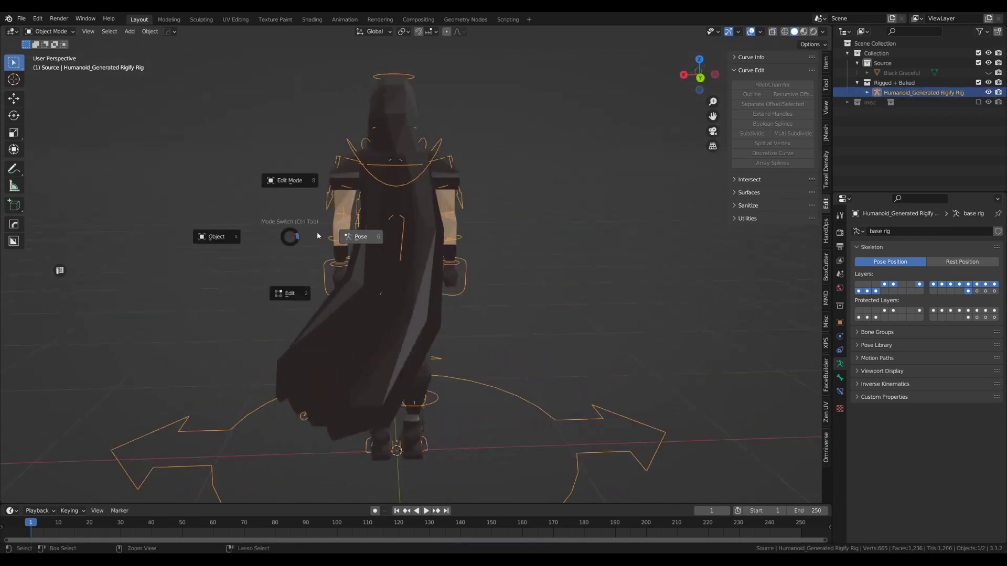
click(318, 232)
- Select all the rig's bones and clear their pose transforms
key(a)
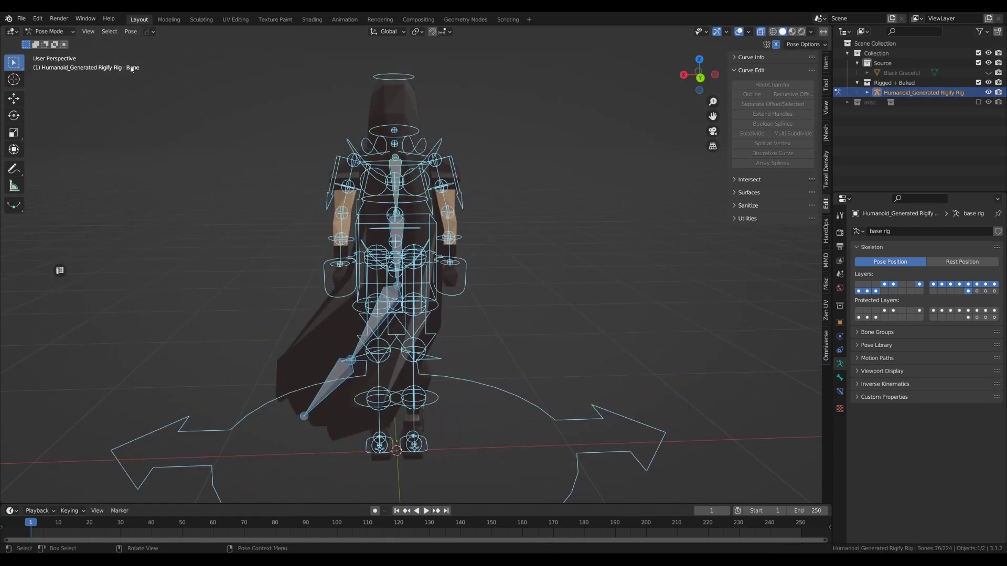
click(131, 32)
middle_drag(275, 240, 547, 208)
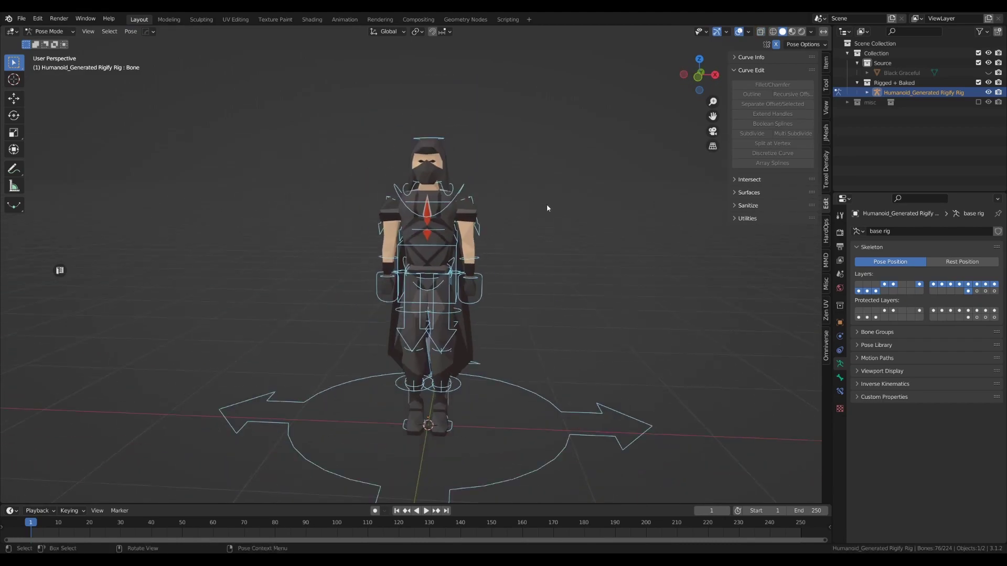
- Return the rig to Object Mode and switch it to Edit Mode
key(Tab)
key(Tab)
click(54, 32)
click(56, 43)
key(Tab)
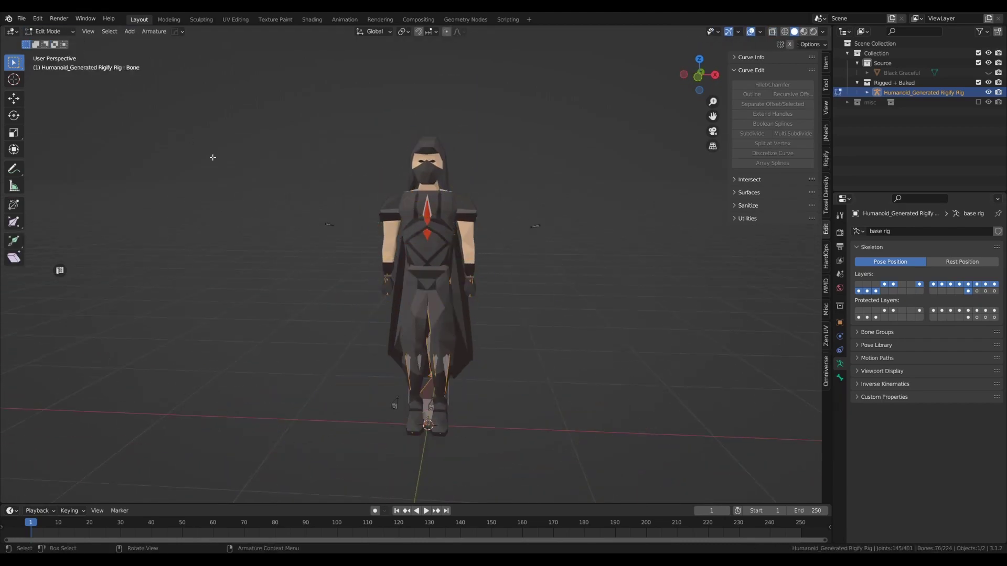
- Switch the rig from Edit Mode to Pose Mode with all its bones selected and save the file
key(Tab)
key(ctrl+Tab)
click(278, 155)
key(a)
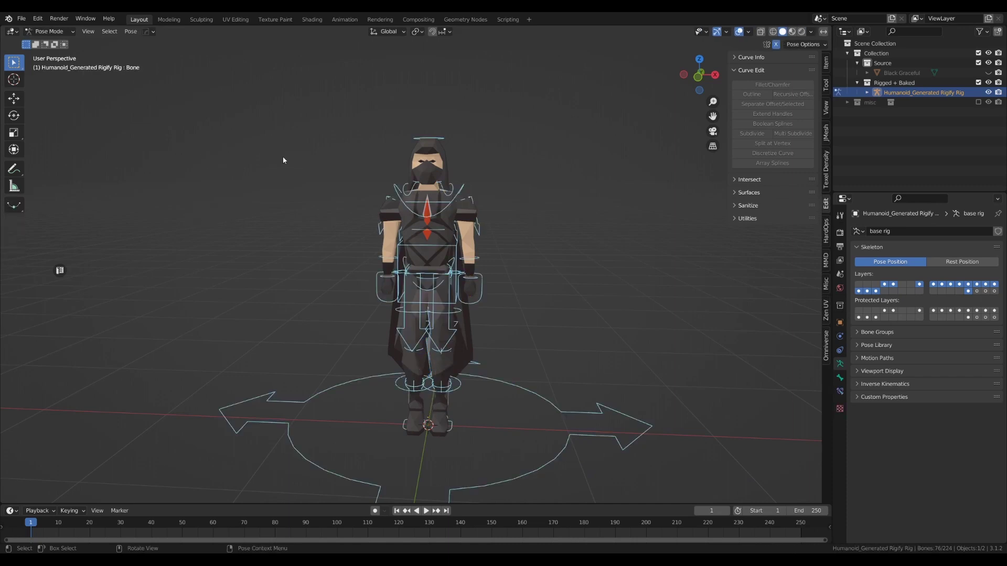
key(ctrl+s)
- Select the head control and rotate it about the global Z axis so the head turns toward the character's left
click(440, 140)
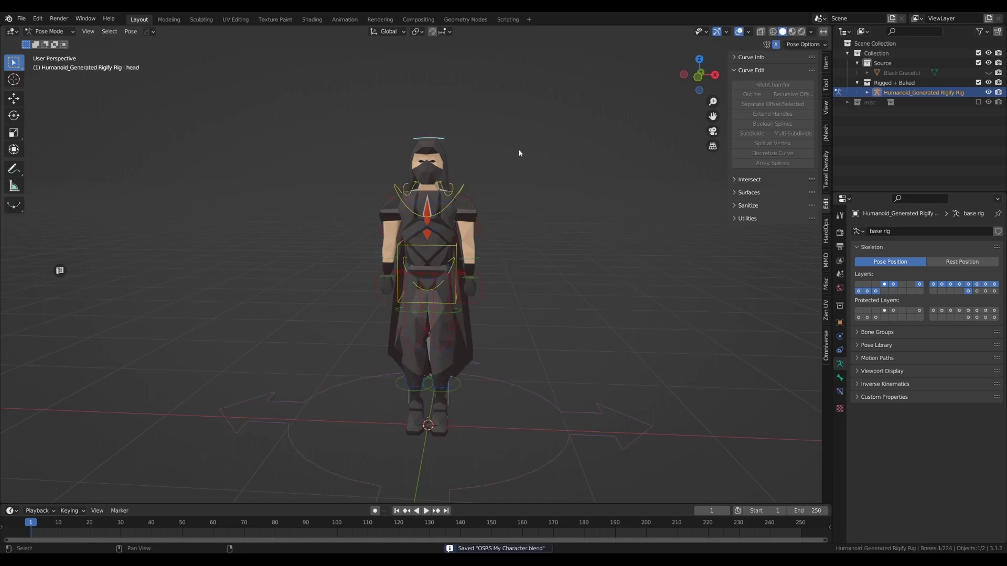
middle_drag(519, 153, 564, 158)
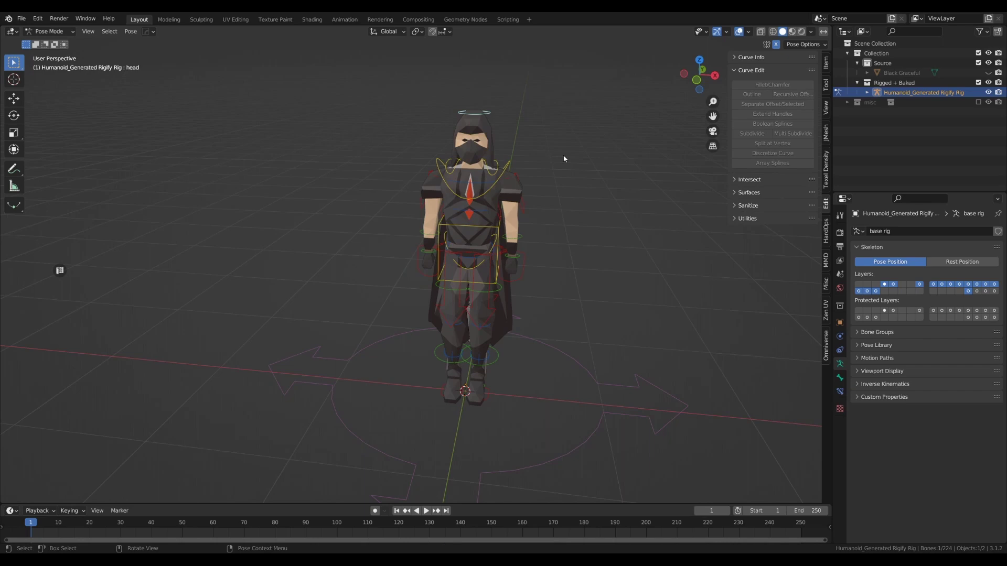
key(KP_Decimal)
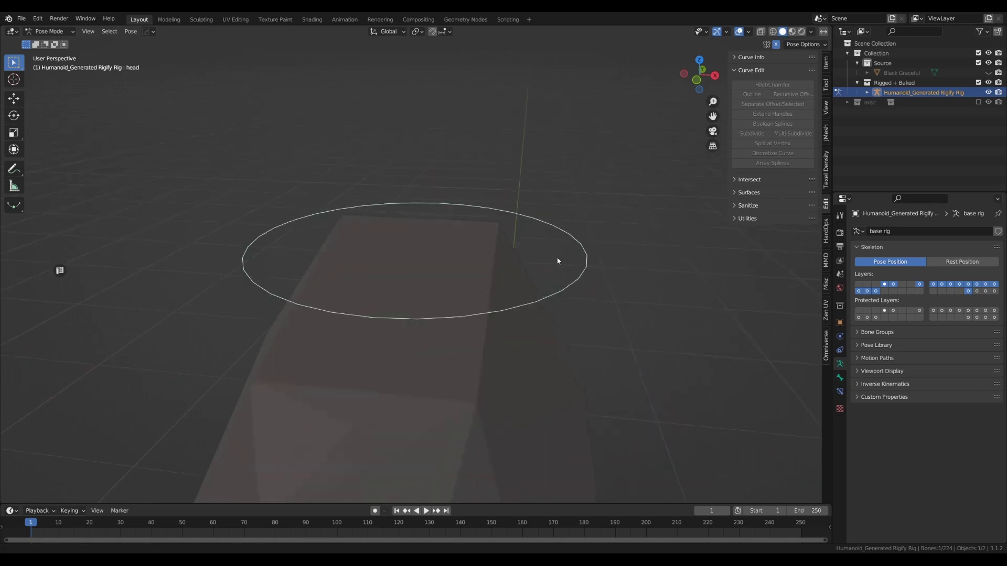
key(Home)
scroll(489, 233, up, 5)
key(r)
key(z)
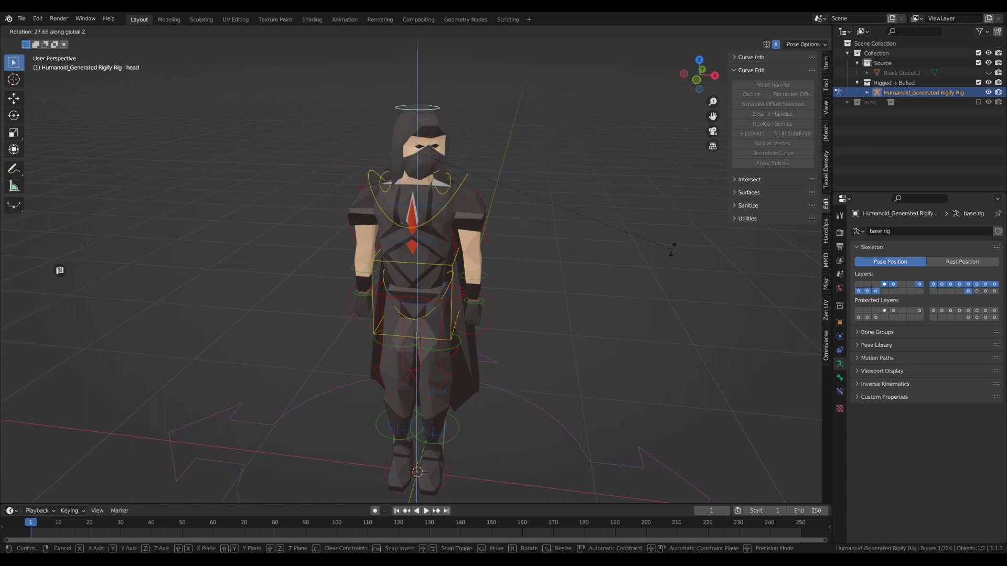
click(559, 266)
- Select the right foot's IK control and move the foot slightly outward and forward
middle_drag(525, 257, 360, 215)
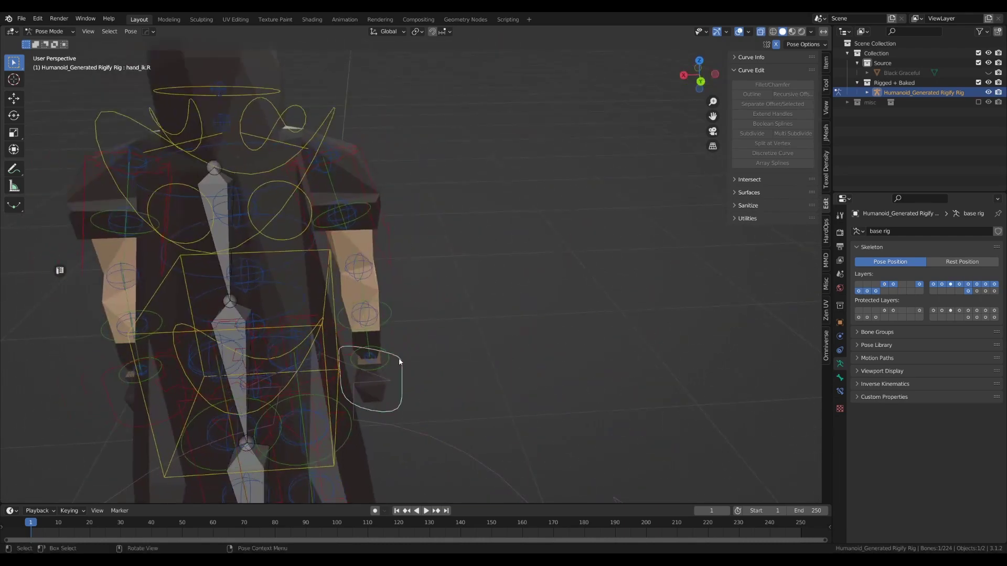
middle_drag(561, 344, 452, 310)
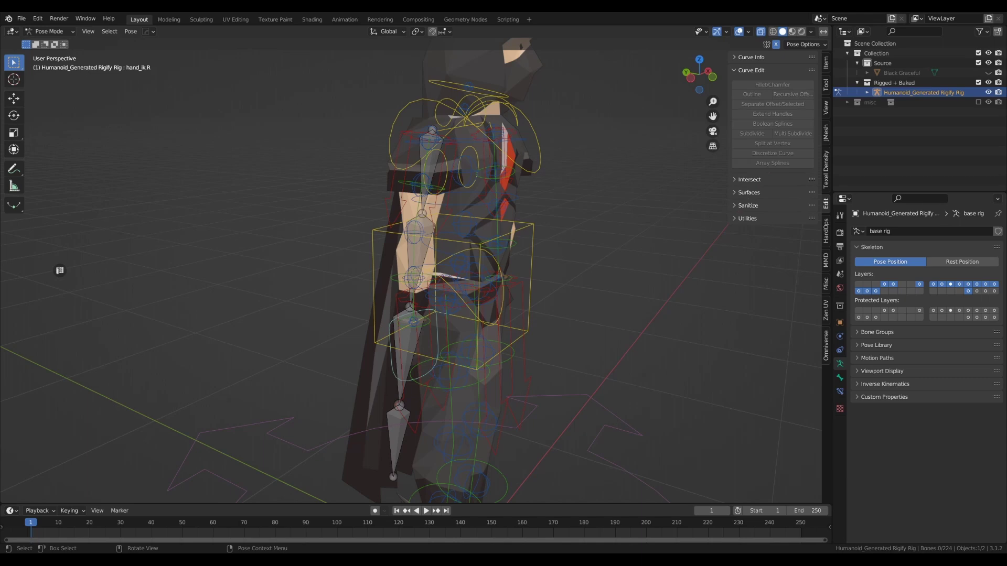
scroll(618, 269, down, 6)
middle_drag(524, 356, 445, 372)
scroll(536, 298, up, 2)
shift+middle_drag(532, 367, 460, 299)
scroll(490, 349, up, 3)
click(439, 380)
middle_drag(440, 383, 474, 414)
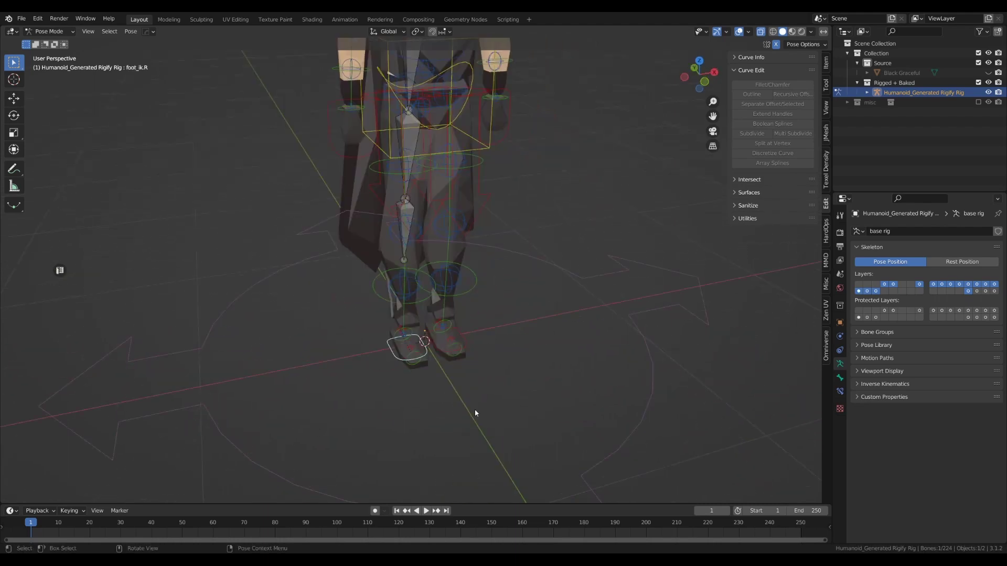
click(475, 405)
click(434, 350)
- Rotate the right foot's IK control about -26° around the global Z axis
key(r)
key(z)
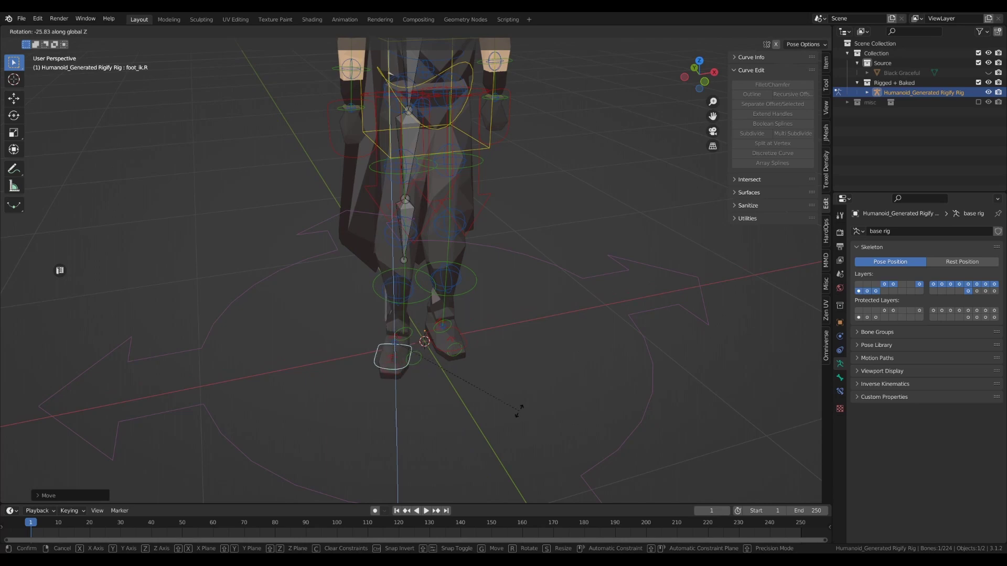
click(520, 411)
- Select the left foot's IK control and start moving it along the global X axis
middle_drag(520, 378, 490, 339)
scroll(491, 346, up, 1)
click(516, 377)
middle_drag(592, 381, 493, 383)
key(g)
key(x)
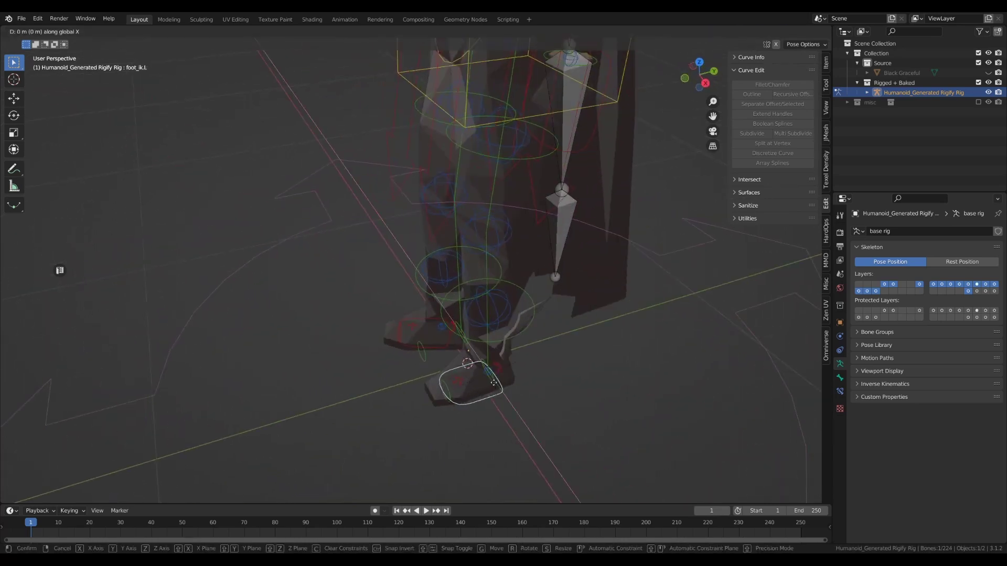
- Move the left foot's IK control along the global Y axis to offset the stance
key(y)
click(519, 375)
middle_drag(608, 379, 513, 325)
scroll(514, 326, up, 4)
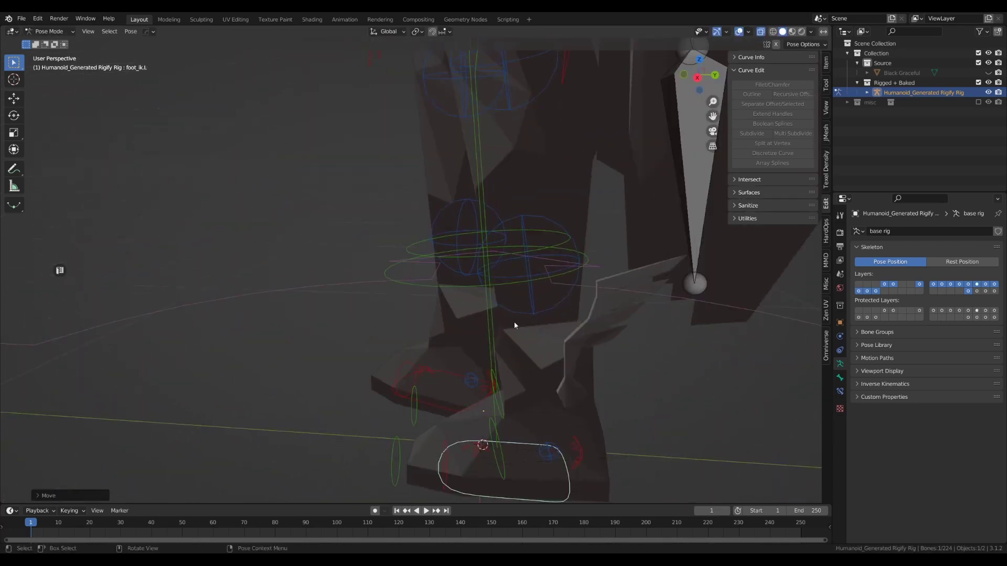
key(r)
key(x)
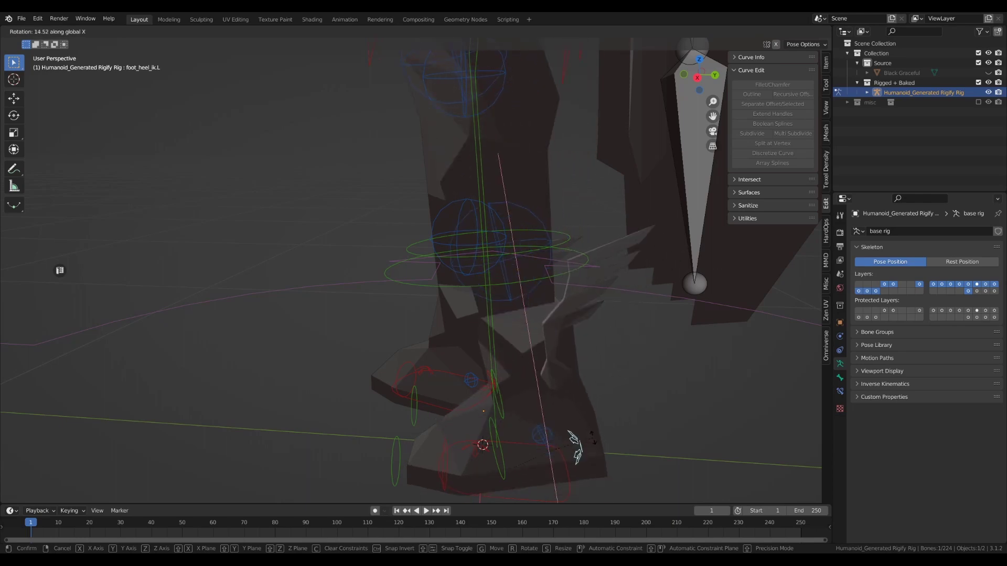
right_click(590, 432)
scroll(590, 432, down, 5)
middle_drag(441, 327, 414, 323)
scroll(489, 351, down, 4)
scroll(410, 317, up, 3)
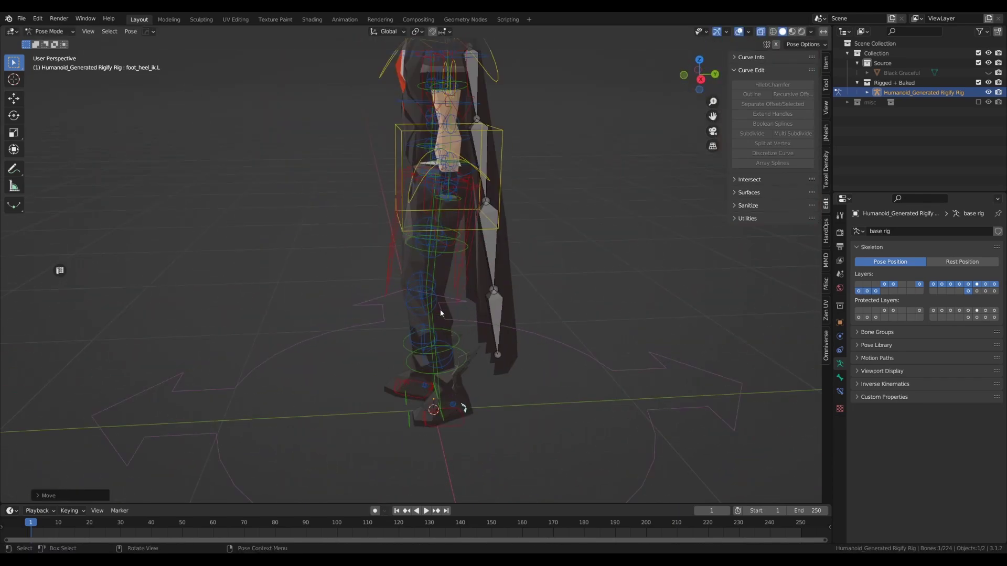
scroll(440, 310, up, 6)
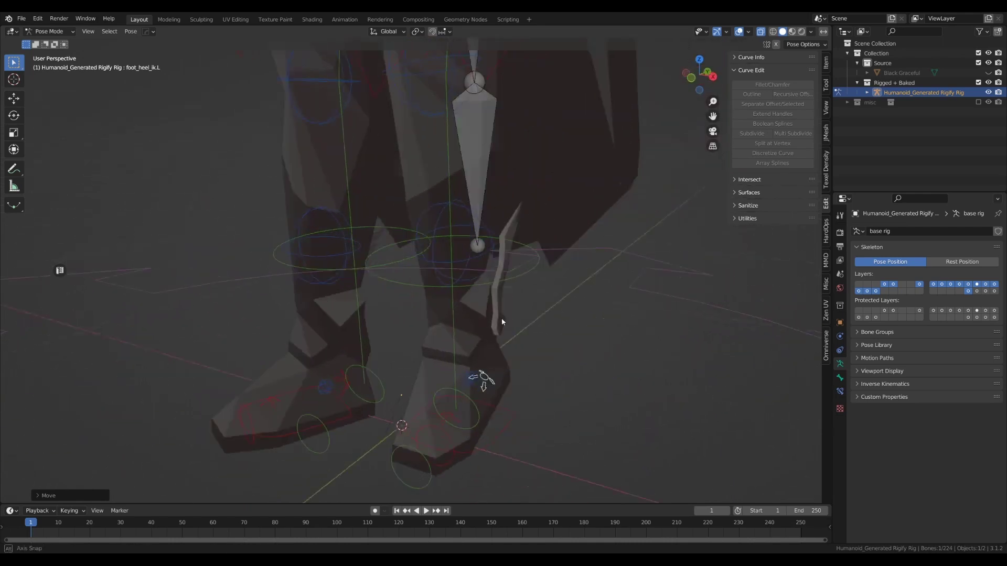
key(x)
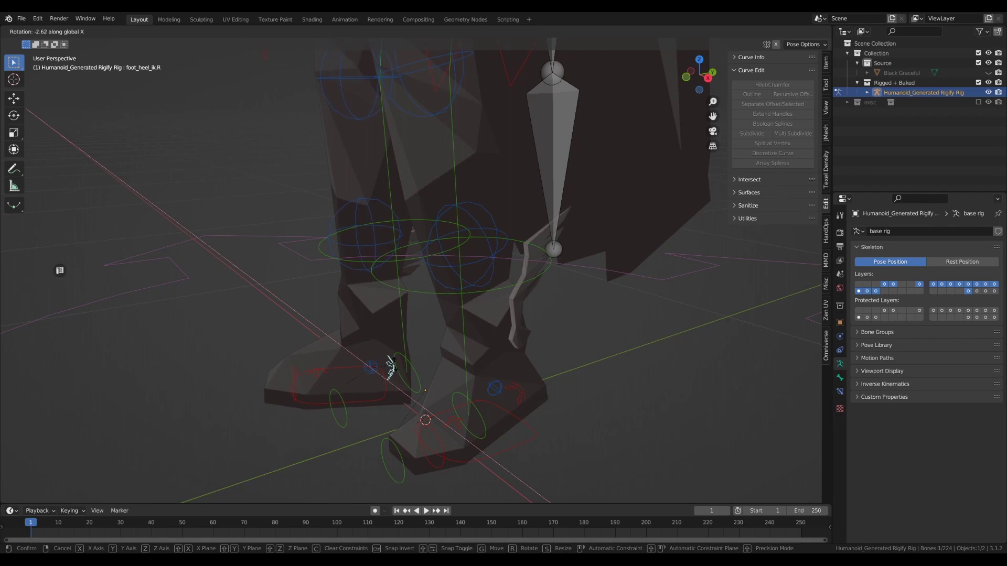
right_click(380, 374)
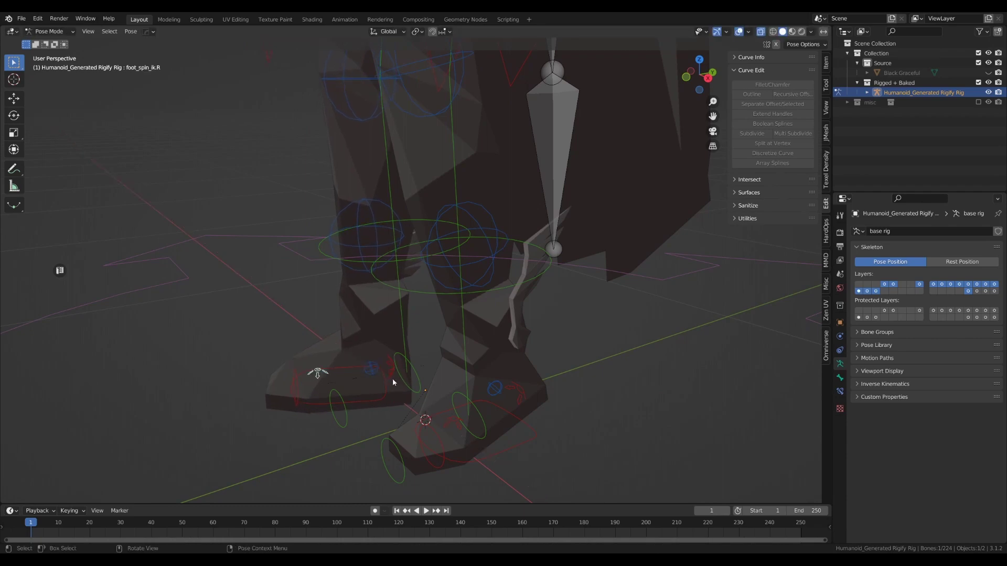
key(r)
key(x)
- Move the right foot's IK control across the ground plane, keeping its height locked
key(g)
key(shift+z)
click(365, 402)
click(512, 442)
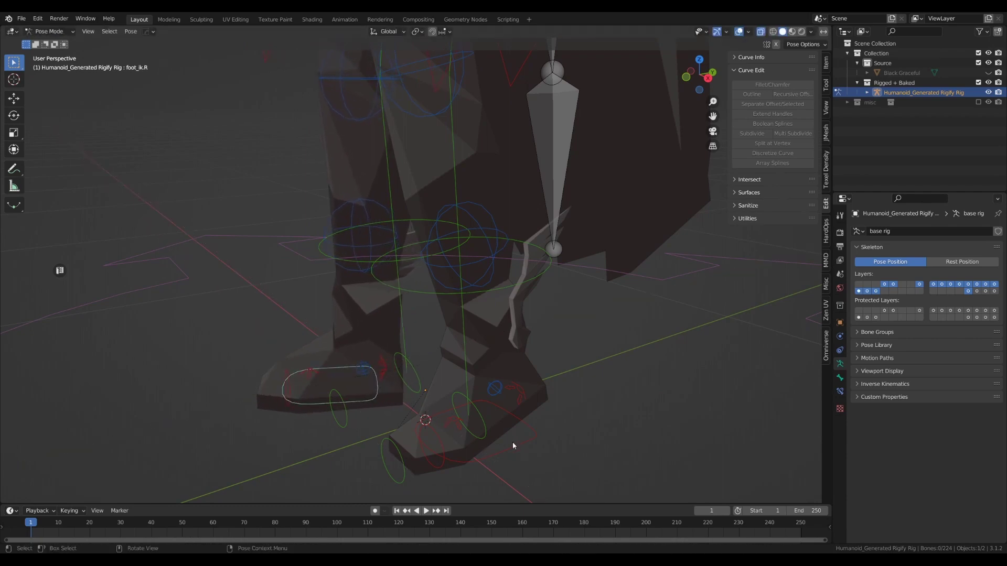
- Shift the left foot's IK control within the ground plane and rotate it about Z
scroll(511, 442, down, 3)
middle_drag(409, 341, 449, 384)
click(447, 381)
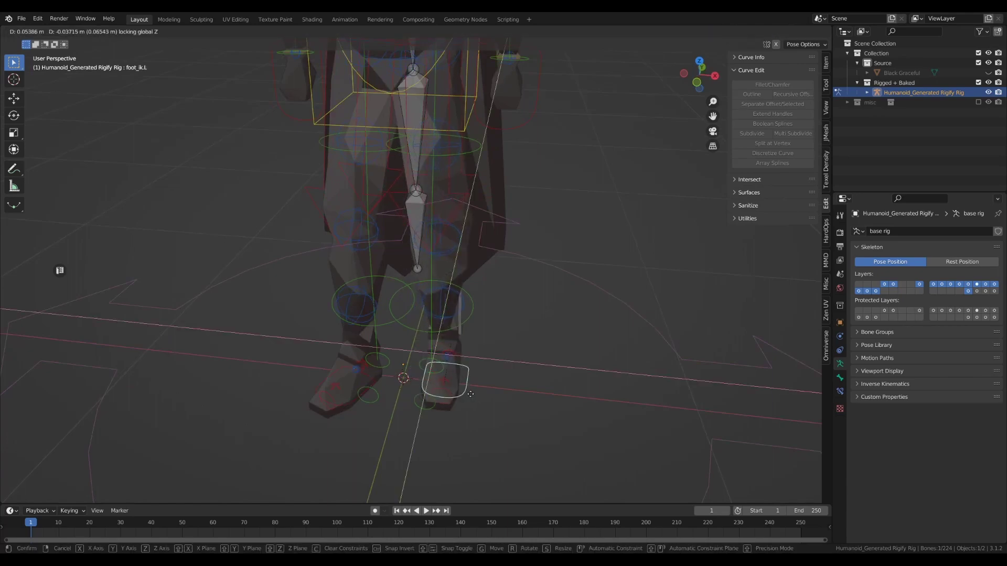
key(r)
key(z)
click(517, 403)
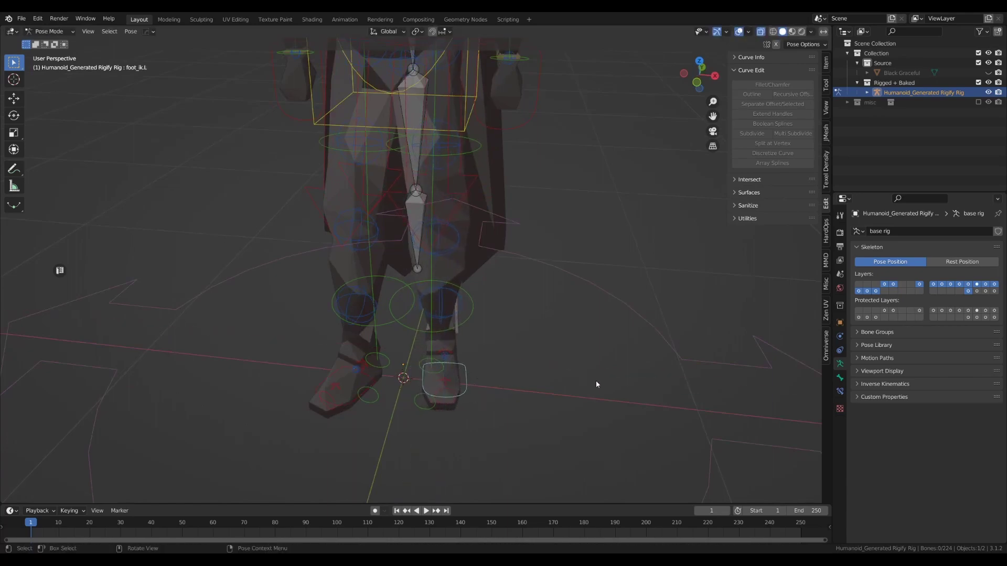
click(596, 380)
- Bring the right hand's IK control forward along Y and raise it to about waist height
middle_drag(593, 378, 521, 281)
scroll(425, 346, down, 5)
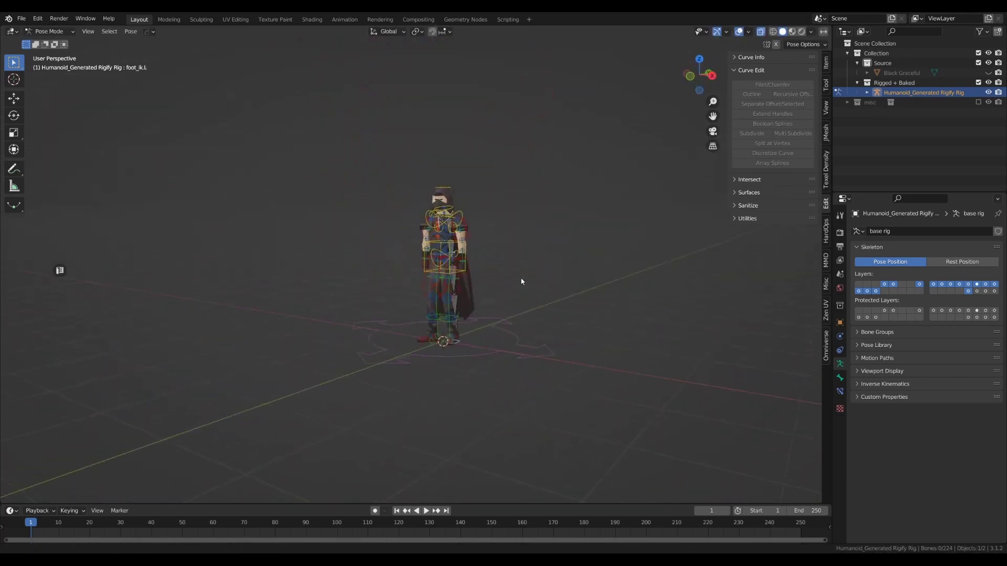
scroll(484, 285, up, 10)
scroll(349, 317, down, 8)
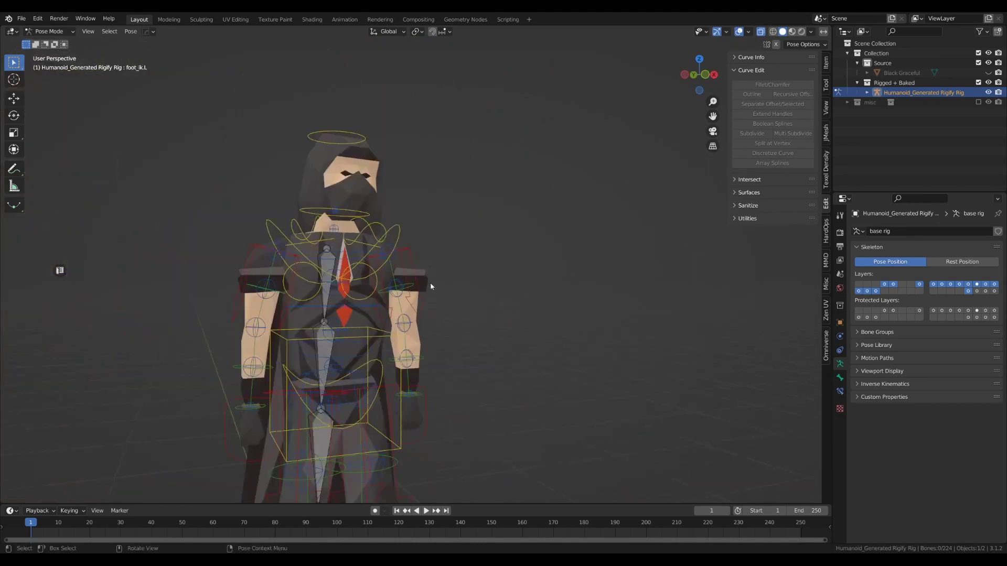
middle_drag(430, 285, 454, 318)
click(706, 82)
scroll(577, 359, down, 7)
scroll(576, 359, up, 6)
scroll(456, 329, down, 3)
key(g)
key(y)
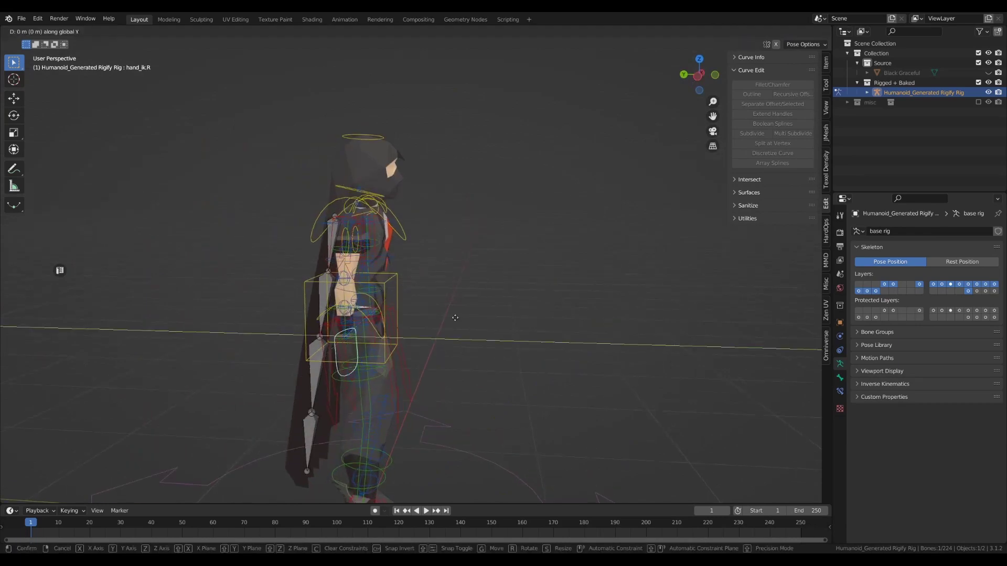
click(502, 318)
key(g)
click(501, 272)
- Rotate the right hand's IK control about Y and move it 0.289 m along X across the torso
middle_drag(501, 272, 603, 315)
key(r)
key(x)
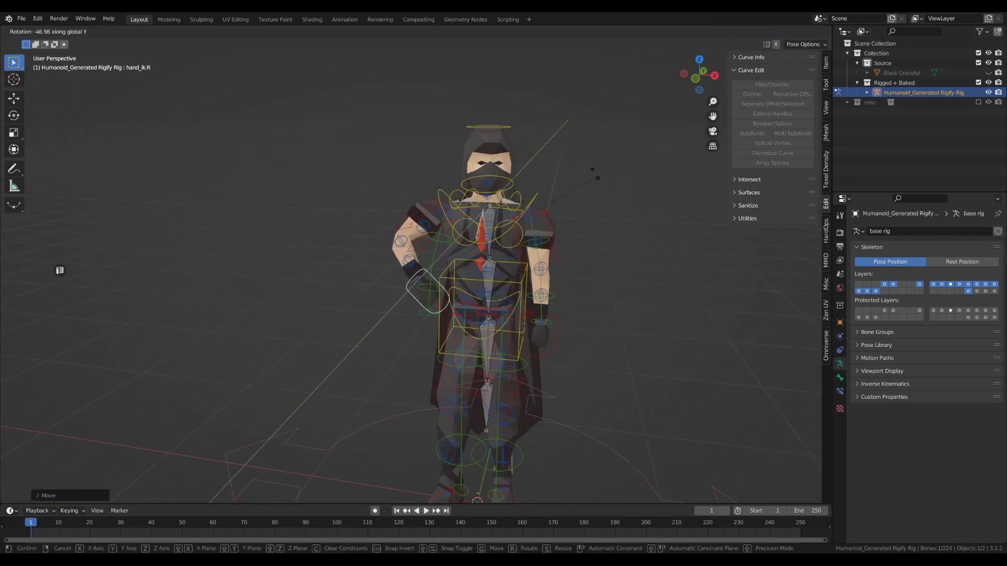
click(555, 134)
key(g)
key(x)
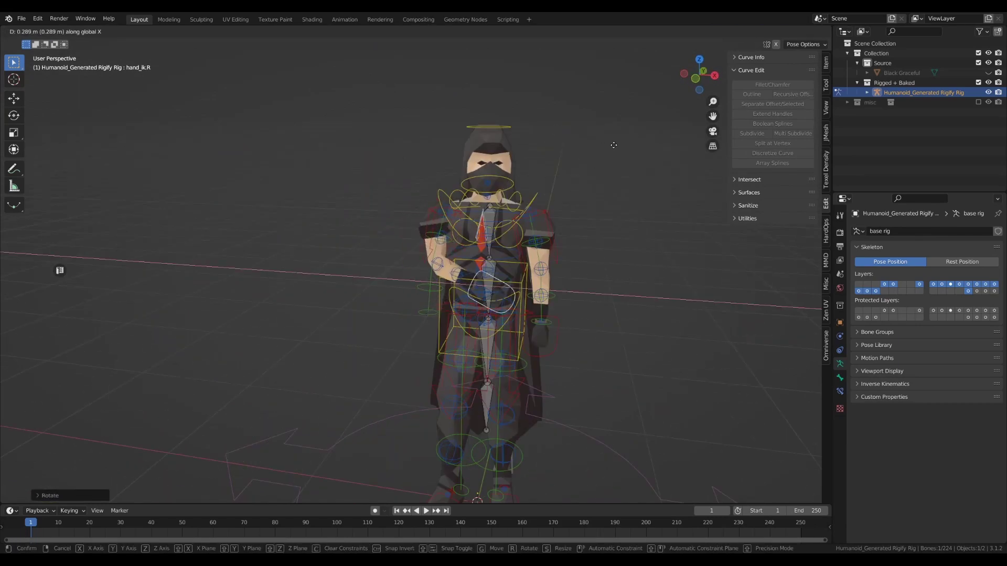
click(614, 145)
- Adjust the right hand's distance in front of the torso along the Y axis
scroll(561, 262, up, 3)
key(g)
key(y)
click(582, 294)
middle_drag(582, 293, 508, 388)
key(g)
key(y)
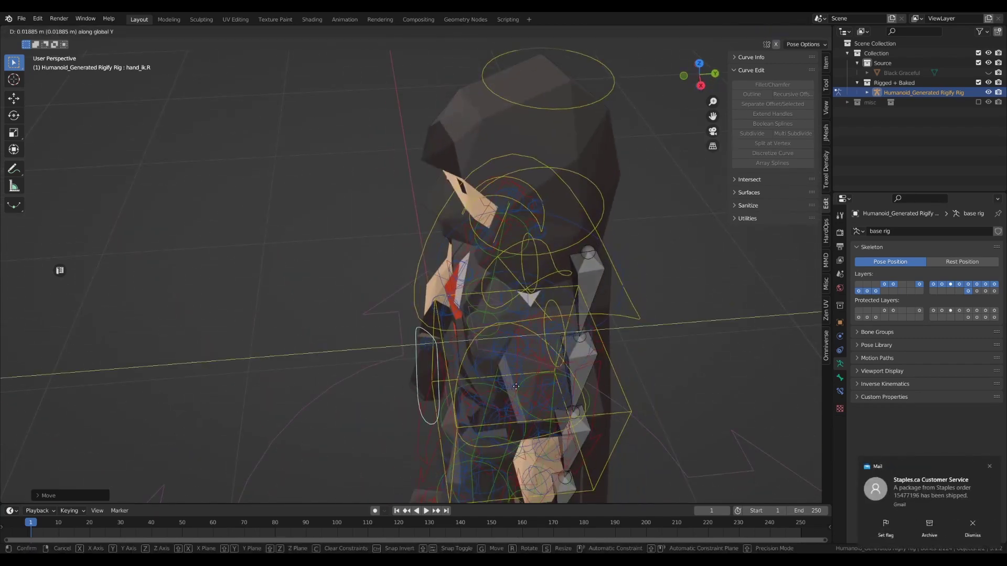
click(527, 388)
- Rotate the right hand's IK control about the global Z axis
middle_drag(503, 368, 575, 290)
key(r)
key(z)
click(574, 328)
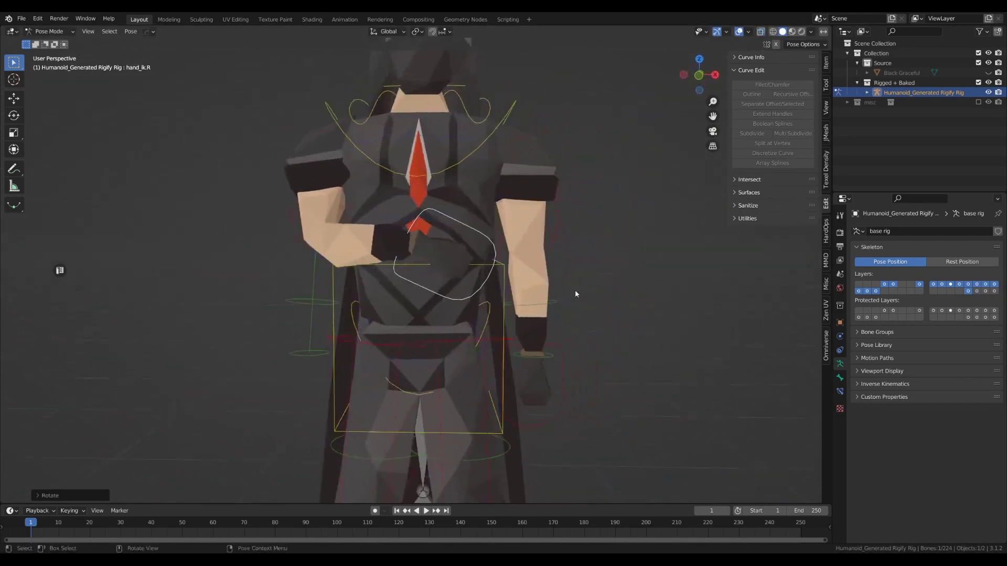
- Raise the right hand along Z to chest height and move it about 0.06 m along X
key(g)
key(z)
click(579, 261)
key(g)
key(x)
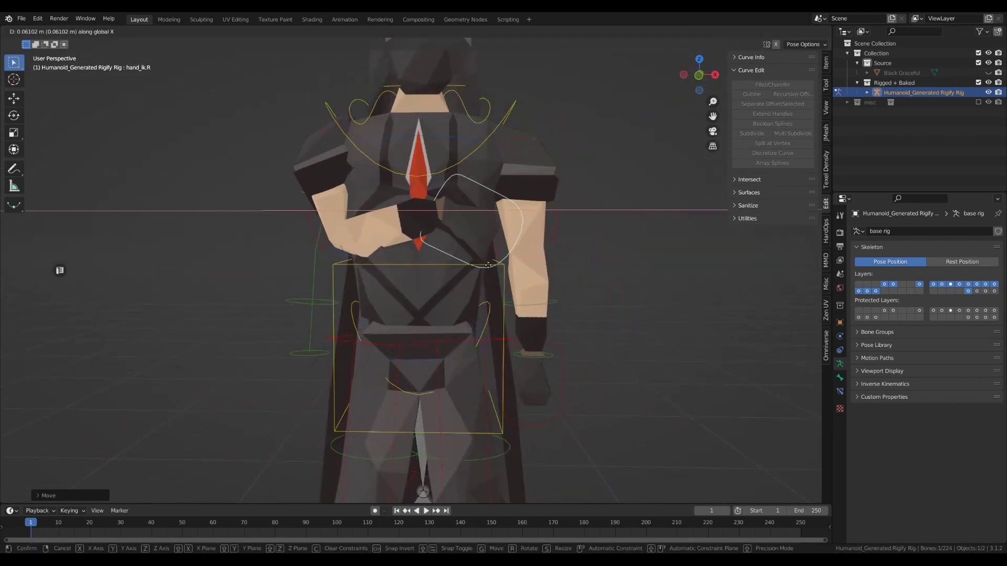
click(485, 275)
middle_drag(484, 276, 452, 290)
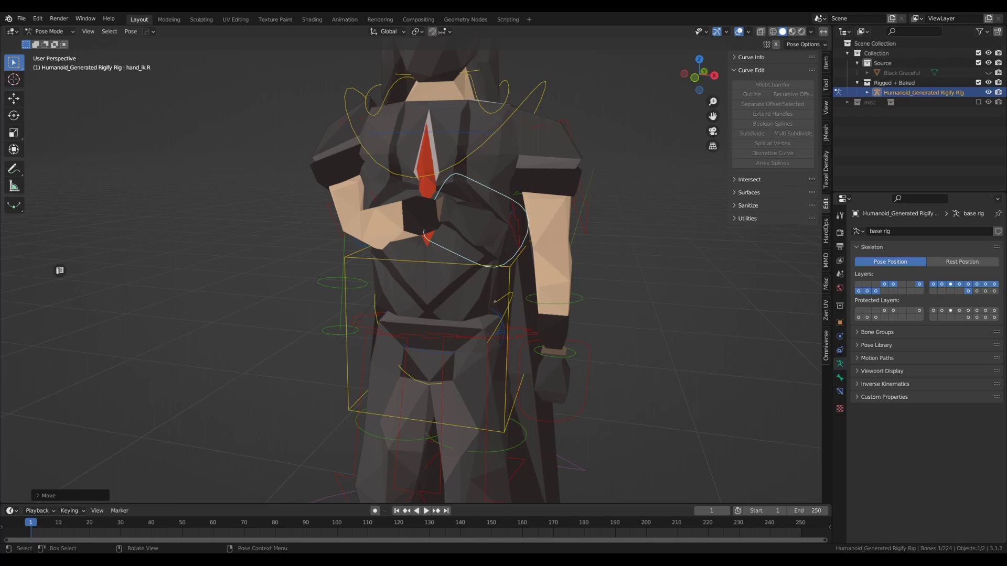
- Move the right hand about 0.06 m further along X toward the left arm
scroll(491, 332, down, 2)
middle_drag(519, 330, 494, 312)
key(g)
key(x)
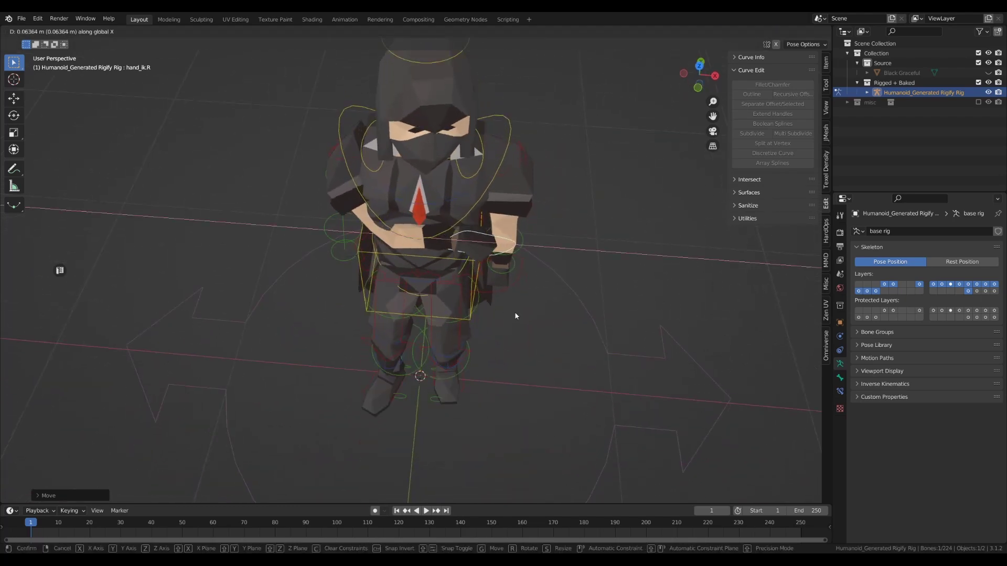
click(525, 225)
- Select the right forearm tweak control with X-ray and shift it horizontally to reshape the bent forearm
key(alt+z)
middle_drag(394, 267, 430, 226)
scroll(430, 225, up, 3)
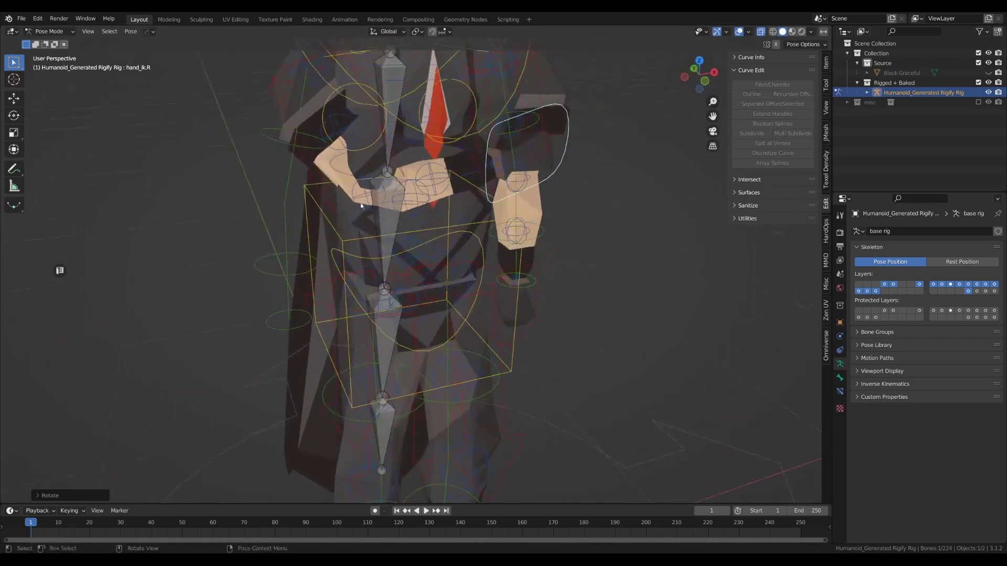
click(498, 237)
key(alt+z)
middle_drag(499, 237, 488, 283)
key(g)
key(shift+z)
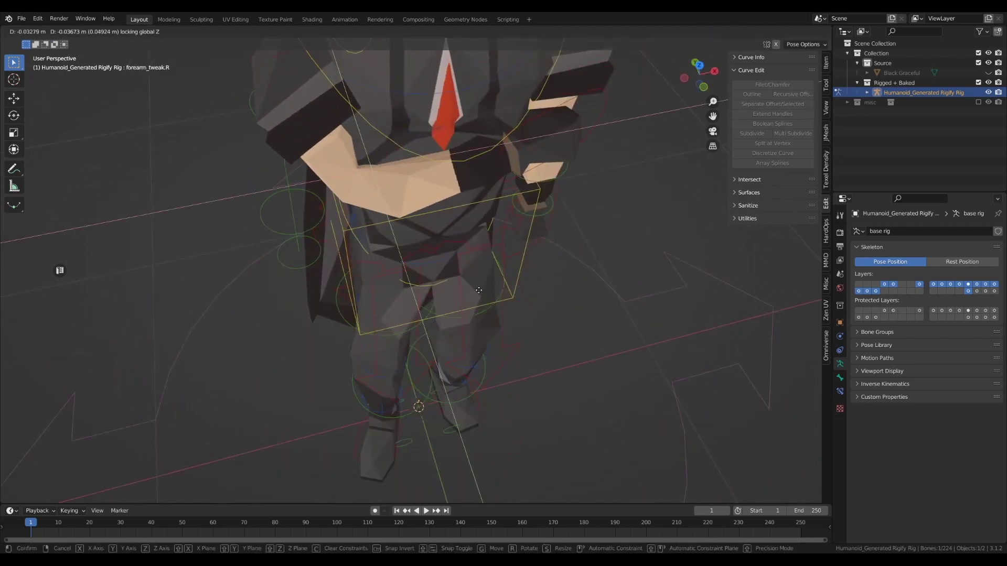
click(485, 292)
middle_drag(591, 312, 510, 239)
scroll(510, 239, down, 3)
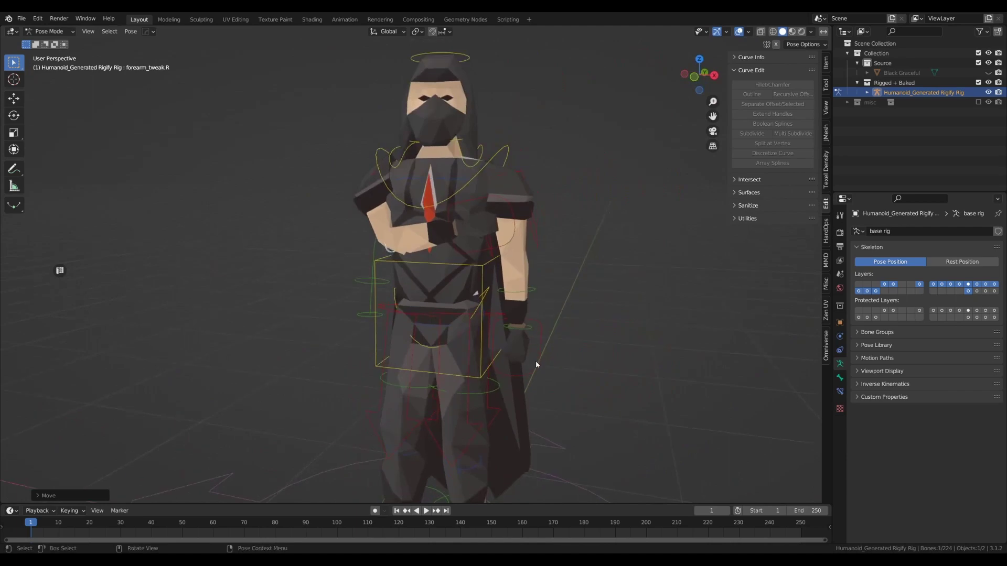
- Select the left hand's IK control and, from the side view, raise it forward in front of the torso
click(536, 364)
middle_drag(536, 364, 464, 363)
click(501, 206)
key(g)
key(z)
click(499, 216)
key(r)
key(x)
key(y)
click(501, 218)
click(531, 372)
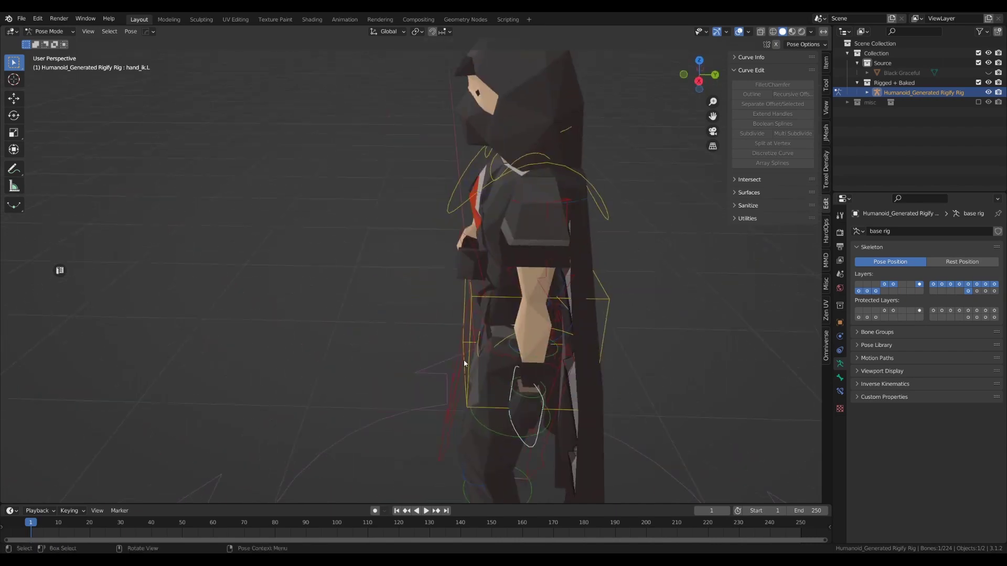
right_click(549, 390)
click(699, 81)
key(g)
click(464, 231)
middle_drag(464, 231, 580, 281)
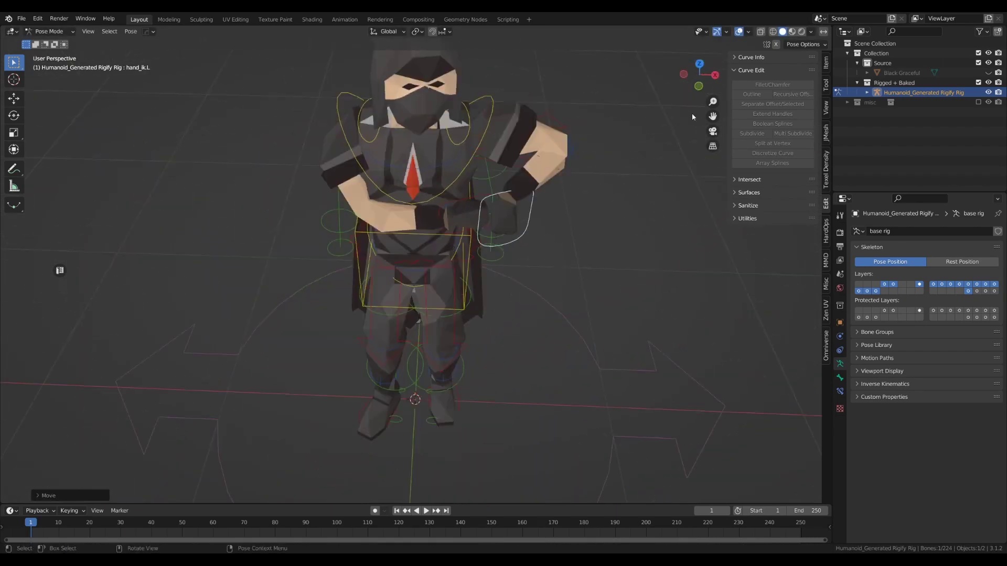
- From the front view, move the left hand about 0.41 m along negative X onto the right arm
click(699, 85)
scroll(481, 241, up, 2)
shift+middle_drag(481, 240, 487, 272)
click(699, 61)
shift+middle_drag(566, 219, 587, 272)
key(g)
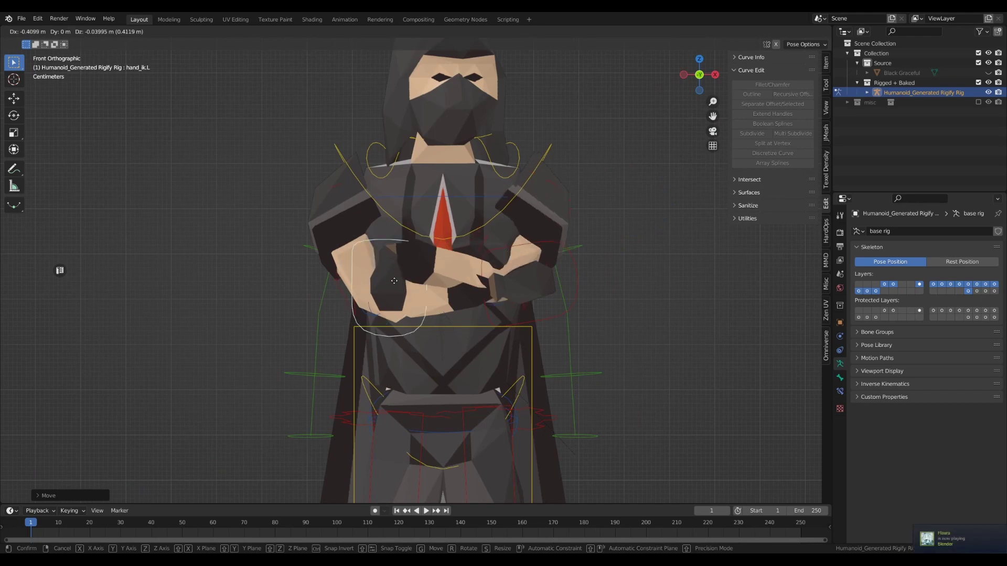
click(391, 279)
- Rotate the left hand's IK control about the Y and Z axes to lie along the right arm
middle_drag(409, 280, 418, 323)
key(r)
key(y)
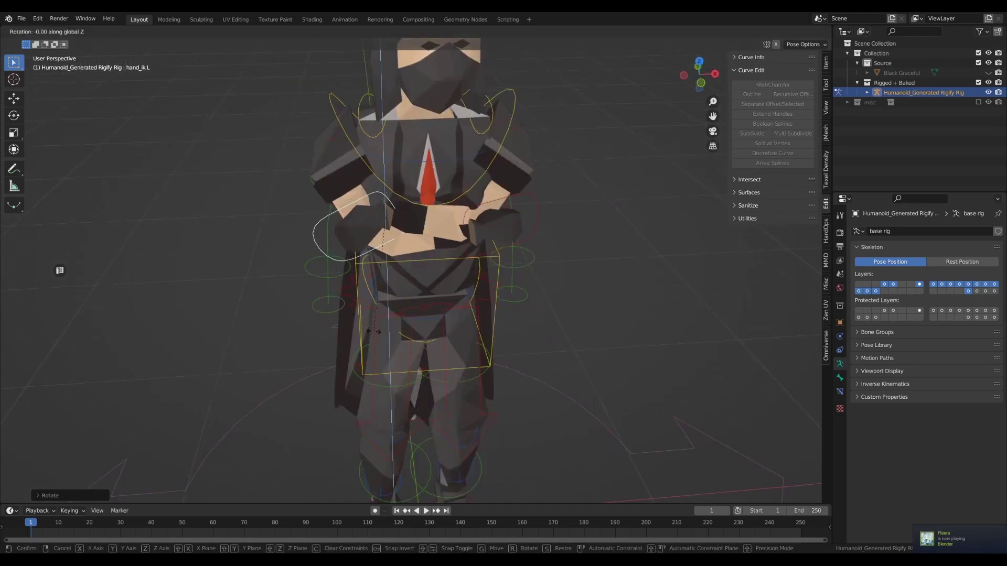
click(120, 404)
- Adjust the left hand's depth over the right arm along the Y axis
middle_drag(405, 287, 400, 323)
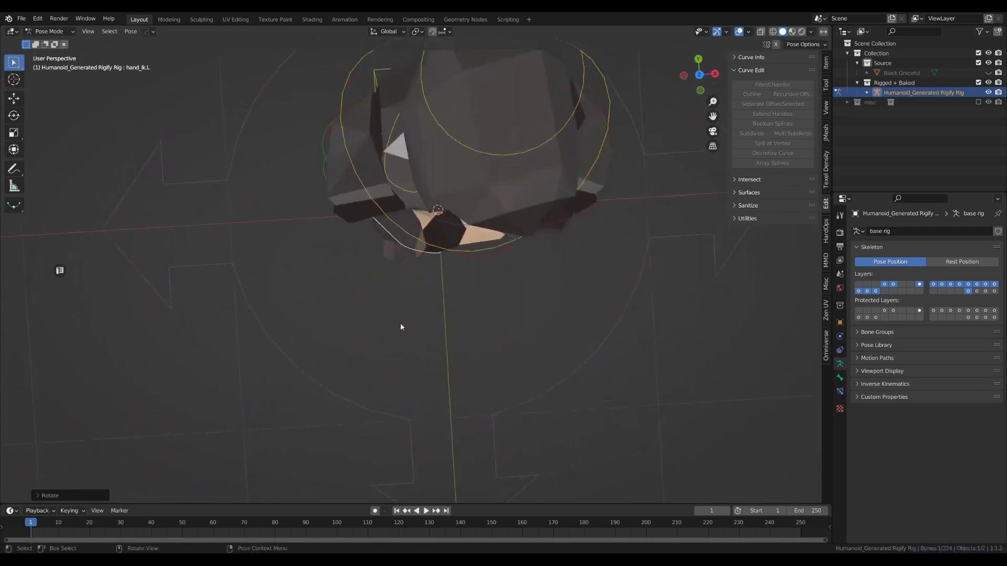
scroll(402, 321, up, 4)
key(g)
key(z)
key(y)
click(458, 300)
middle_drag(472, 307, 504, 294)
shift+middle_drag(504, 294, 517, 235)
- Rotate the right hand's IK control about its local Y and the global Y axis to angle it against the left arm
key(alt+z)
click(555, 294)
middle_drag(557, 304, 647, 285)
key(r)
key(x)
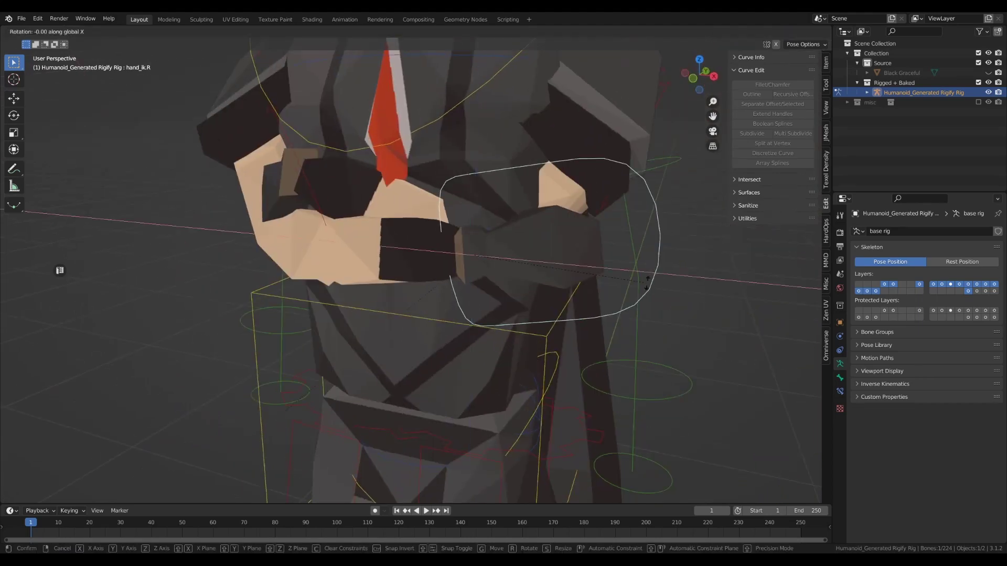
key(y)
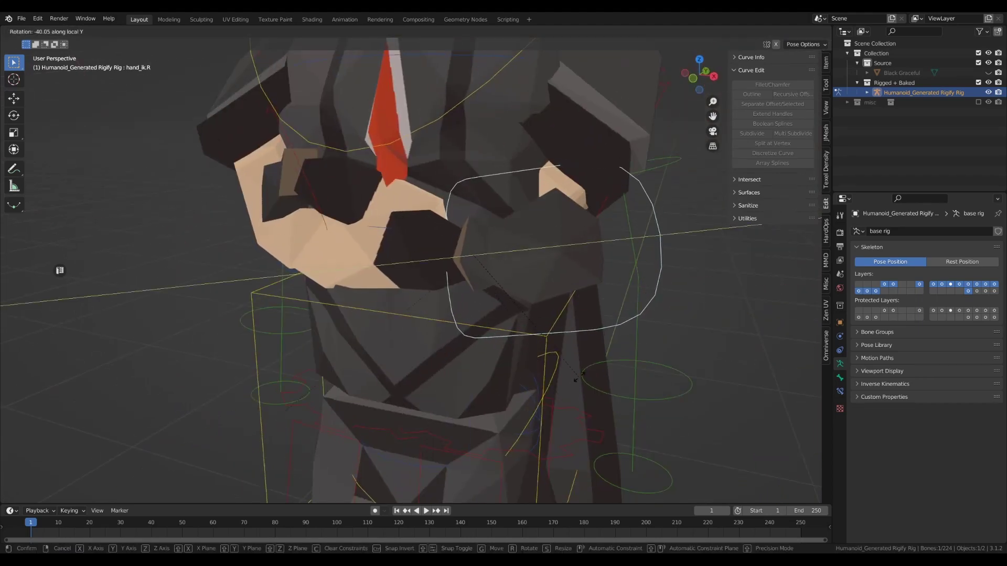
click(560, 419)
key(r)
key(z)
key(y)
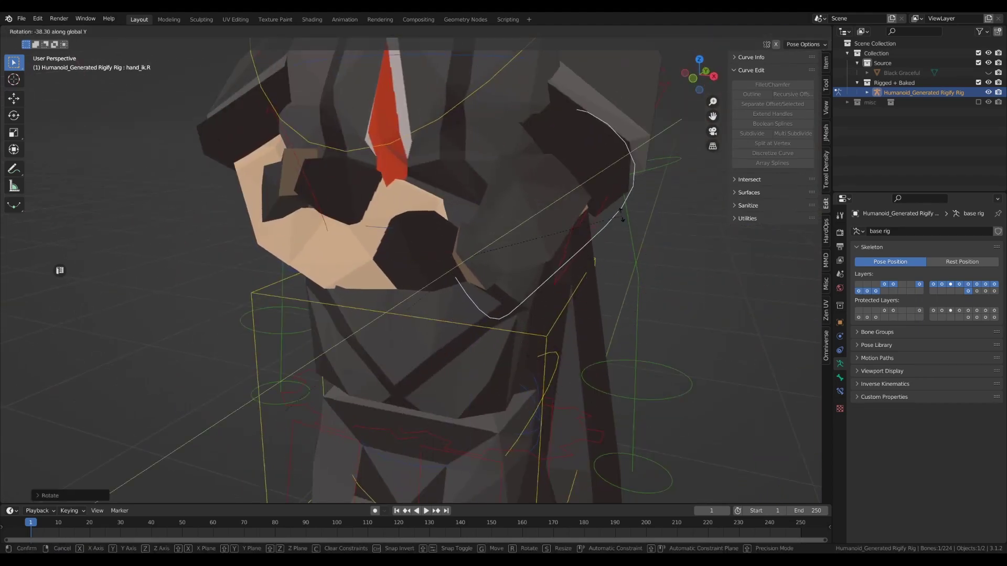
click(620, 213)
- Select a control on the crossed forearms and shift it along the Y axis
scroll(577, 241, down, 3)
middle_drag(471, 307, 601, 222)
click(447, 267)
scroll(495, 306, up, 3)
key(g)
key(y)
click(488, 328)
- Select both hand IK controls and move them forward together along the Y axis
click(427, 218)
click(427, 218)
middle_drag(635, 152, 627, 235)
click(627, 235)
key(g)
key(y)
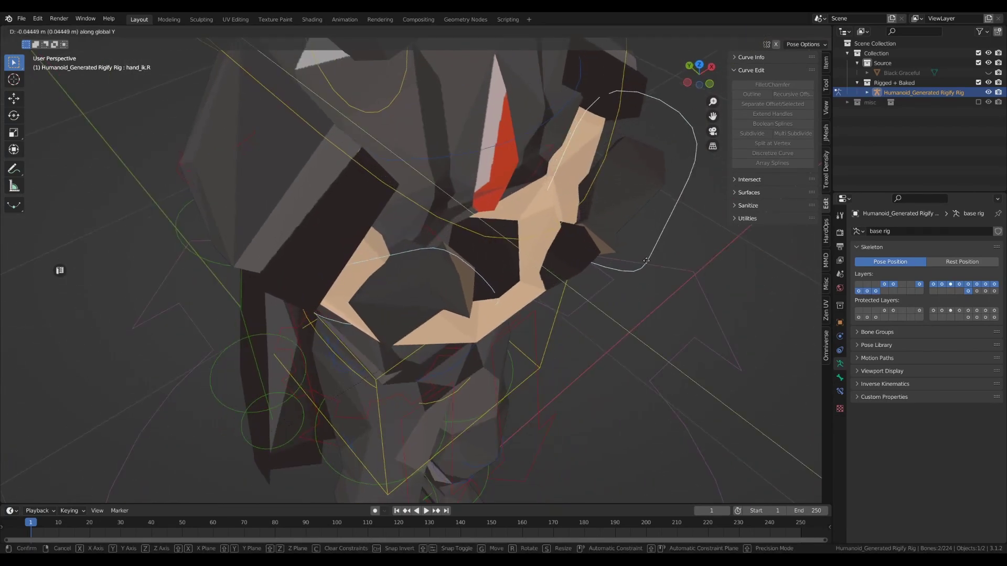
click(650, 263)
- Select only the left hand's IK control and adjust its position along Y
click(473, 296)
middle_drag(472, 295, 419, 285)
click(365, 238)
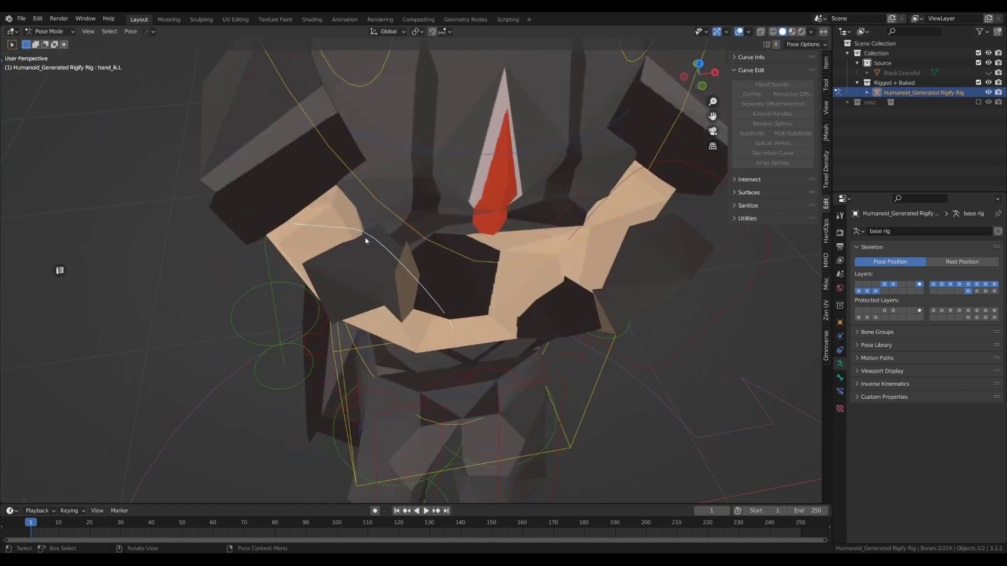
key(g)
key(y)
click(462, 262)
- Raise the left hand slightly along Z and rotate it about the Z axis
key(g)
key(z)
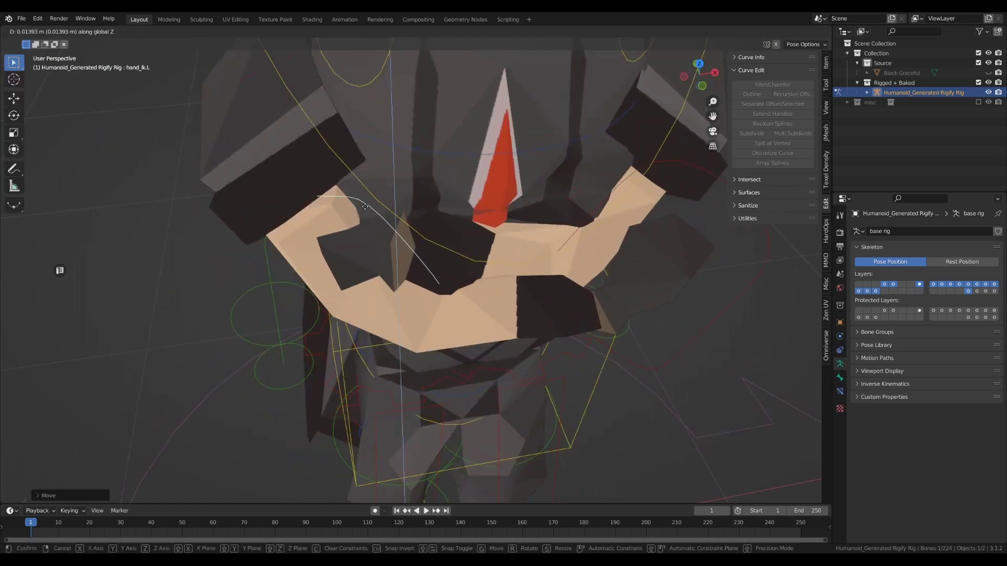
click(485, 286)
key(r)
key(z)
click(450, 311)
- Move the right forearm tweak control outward along X to refine the bent elbow
middle_drag(450, 311, 385, 293)
click(385, 292)
key(g)
key(x)
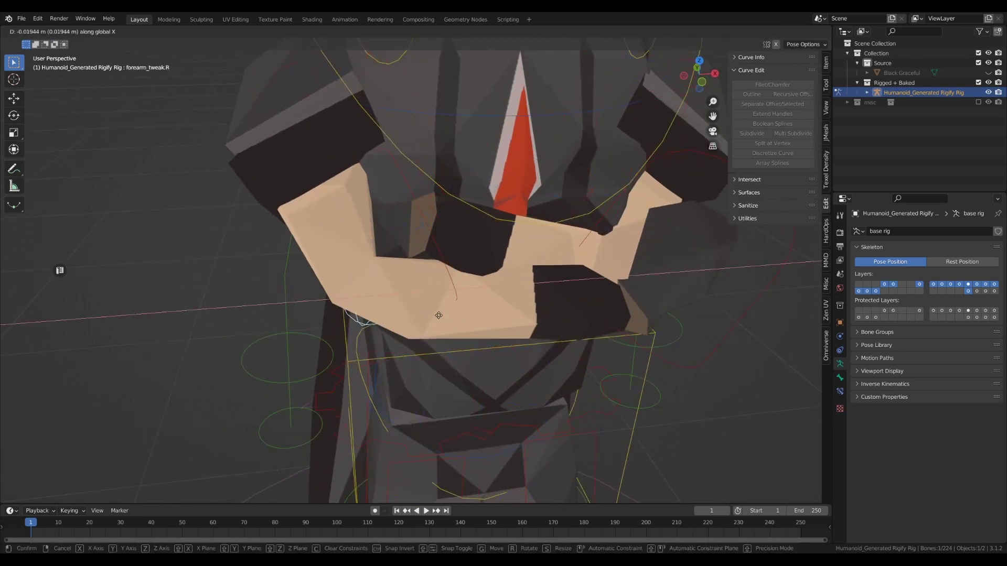
click(420, 318)
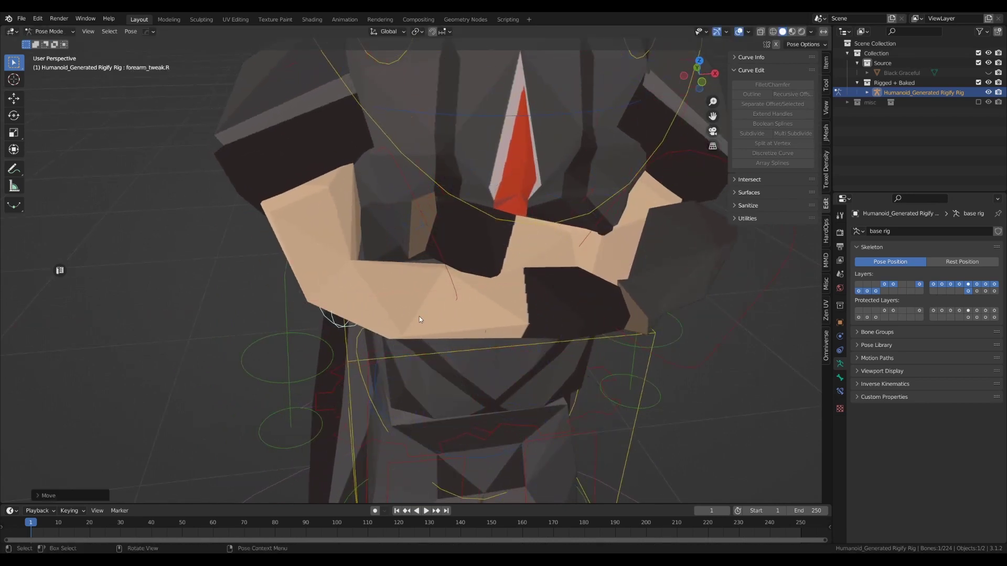
- Select the left hand's IK control and move it along the X axis
click(428, 231)
key(g)
key(x)
key(y)
key(x)
click(397, 236)
scroll(567, 273, down, 3)
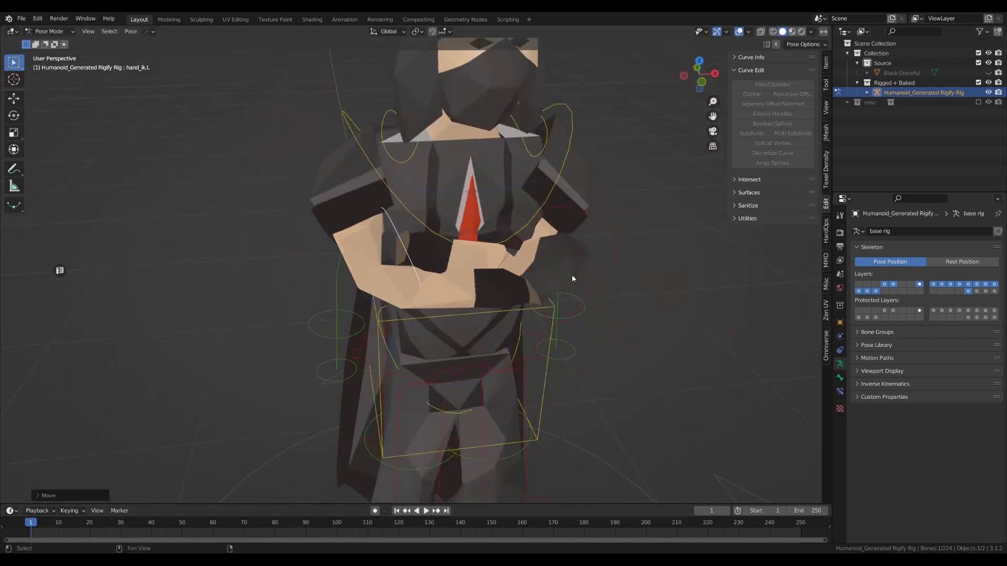
- Select the left forearm tweak control and move it in the XY plane by about 0.11 m
click(572, 275)
middle_drag(572, 275, 609, 349)
click(521, 301)
key(alt+z)
key(g)
key(shift+z)
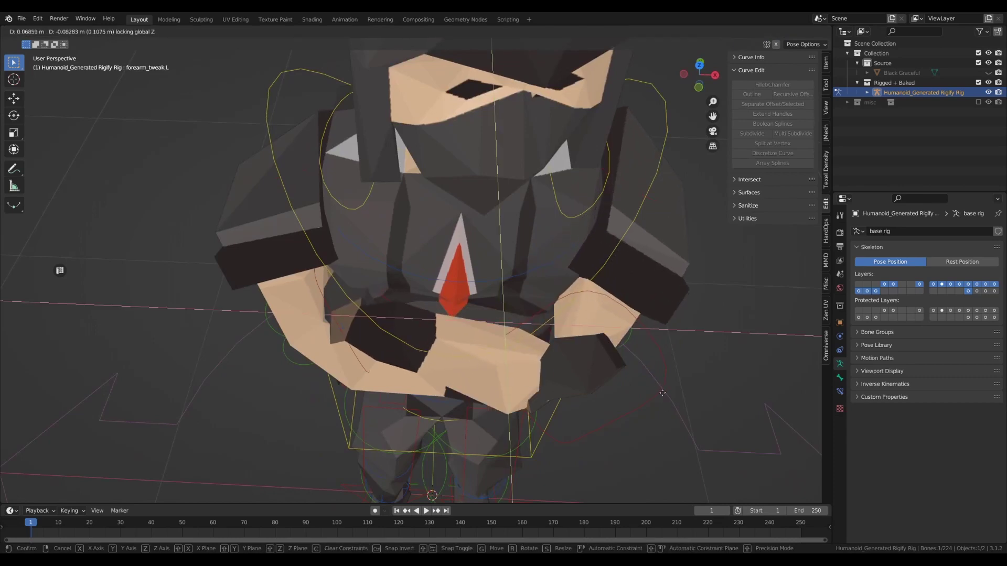
click(656, 383)
- Move the right hand's IK control within the XY plane, and adjust its height along Z
click(655, 400)
key(g)
key(shift+z)
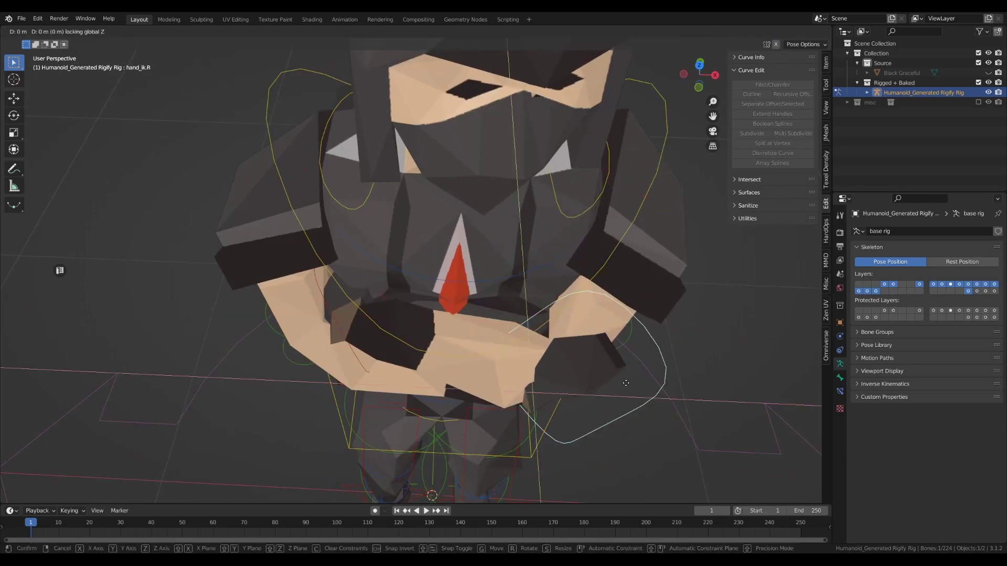
click(598, 342)
key(g)
key(z)
click(597, 329)
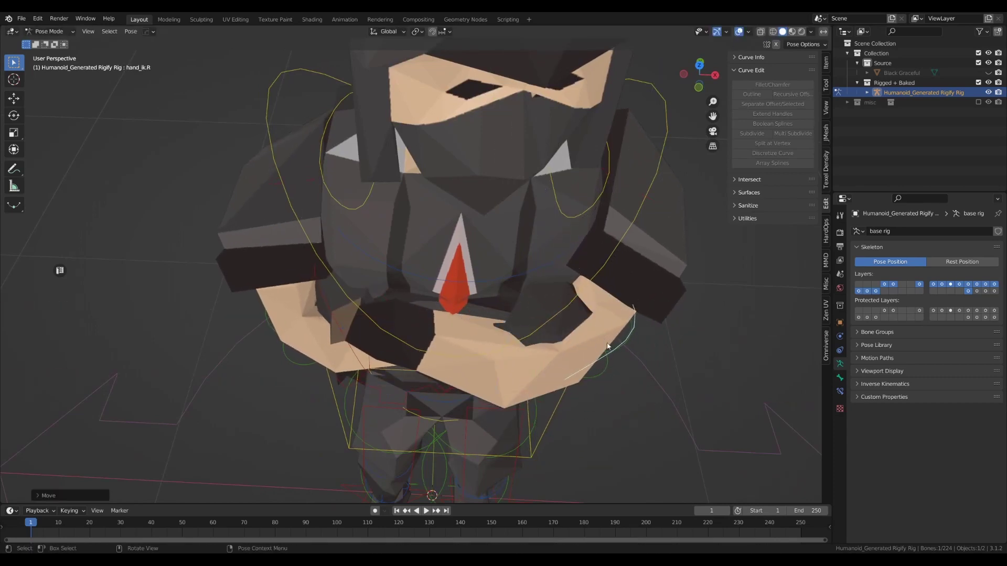
- Reposition the right forearm tweak control freely in the front view
middle_drag(597, 329, 350, 282)
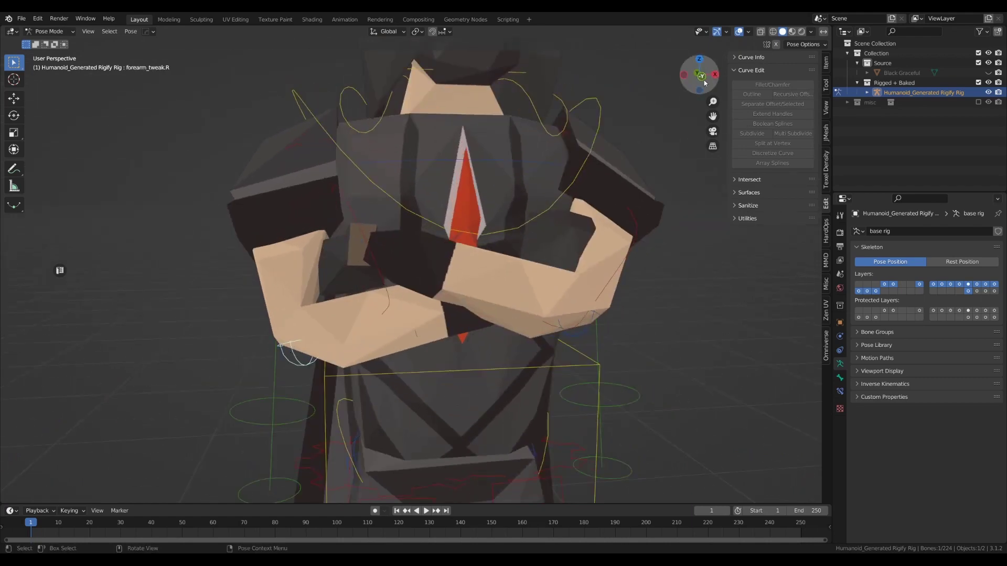
click(703, 81)
key(g)
click(351, 335)
- Select the left hand tweak control and rotate it about the X axis
click(403, 221)
key(r)
key(x)
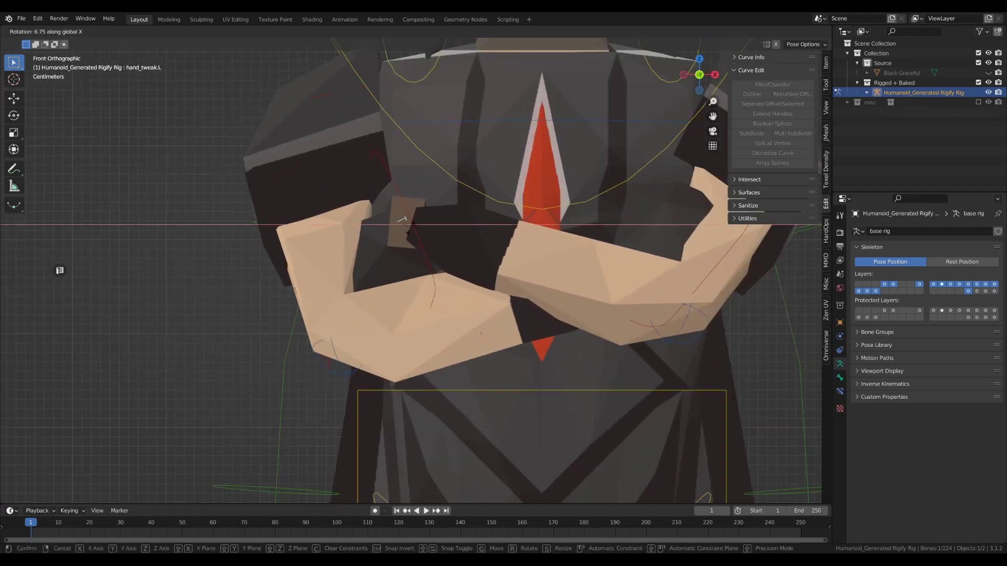
click(441, 188)
- Select the right hand's IK control and shift it slightly within the XY plane
middle_drag(440, 188, 554, 318)
click(510, 298)
click(556, 318)
key(g)
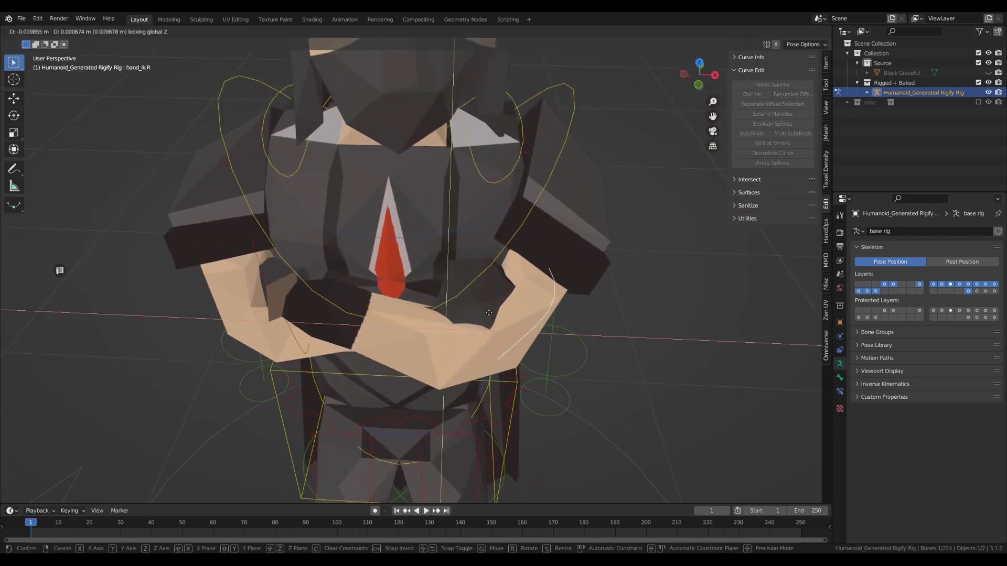
click(489, 313)
- Select the left hand's IK control and shift it within the XY plane from a high view
middle_drag(489, 313, 491, 344)
shift+middle_drag(336, 357, 395, 329)
click(385, 310)
key(g)
key(shift+z)
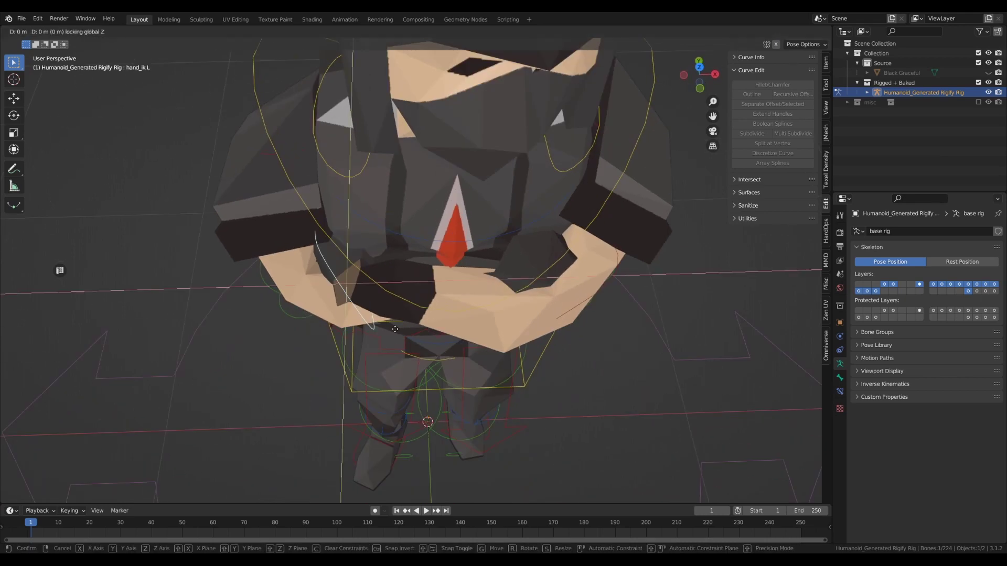
click(414, 322)
- Select the left forearm tweak control, move it within the XY plane and deselect it
middle_drag(526, 296, 602, 340)
key(alt+z)
click(491, 362)
key(alt+z)
key(g)
key(shift+z)
click(543, 335)
scroll(602, 340, down, 5)
click(602, 339)
scroll(567, 320, down, 4)
middle_drag(528, 299, 550, 322)
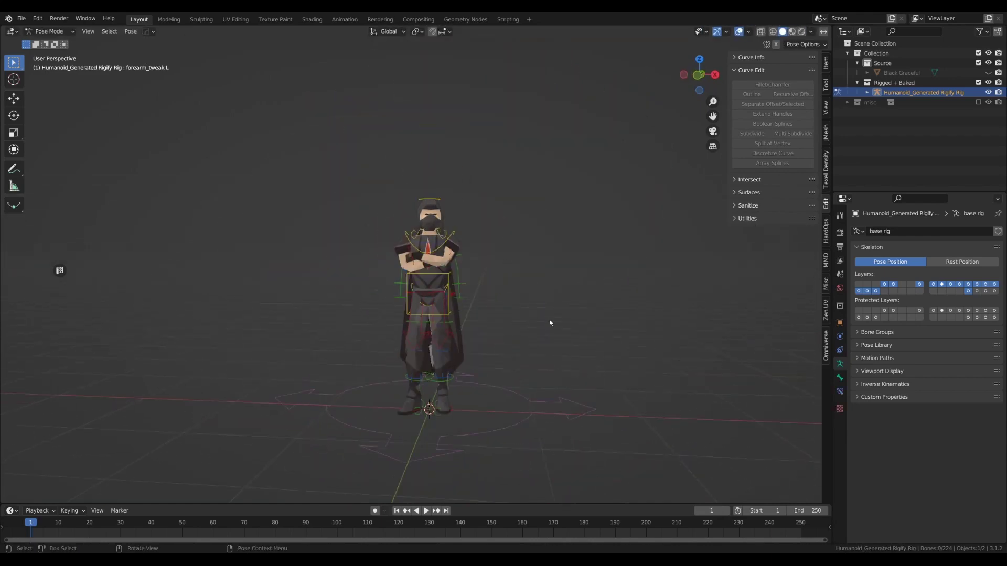
- Rotate a hand control about the Z axis and reposition it within the XY plane
scroll(550, 322, up, 8)
middle_drag(457, 317, 553, 312)
scroll(535, 289, up, 3)
click(483, 201)
middle_drag(483, 200, 403, 312)
click(521, 278)
key(r)
key(z)
click(542, 329)
key(g)
key(shift+z)
click(546, 362)
- Move the right forearm tweak control and the left hand's IK control in turn within the XY plane
click(403, 312)
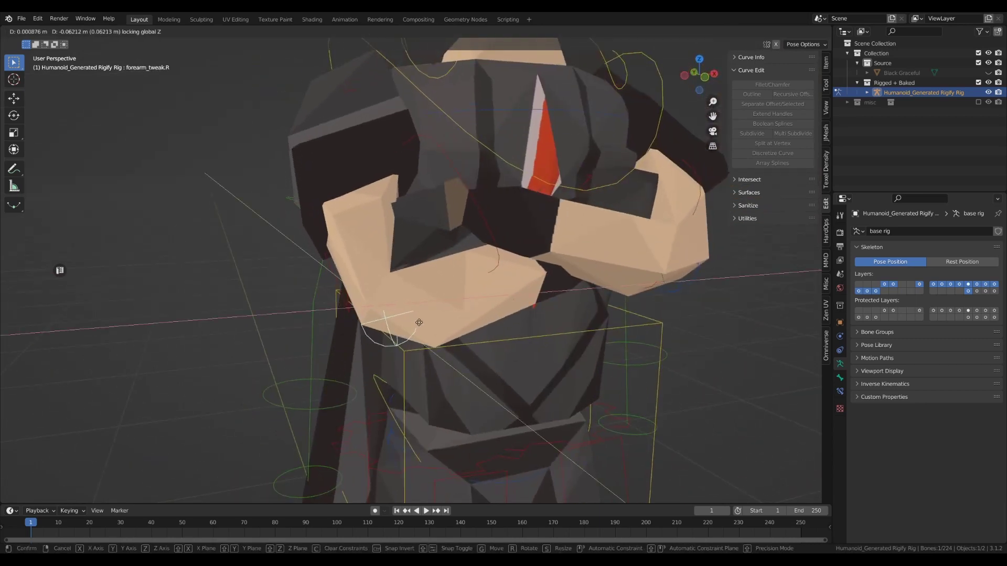
click(421, 302)
click(476, 216)
key(g)
key(shift+z)
click(469, 220)
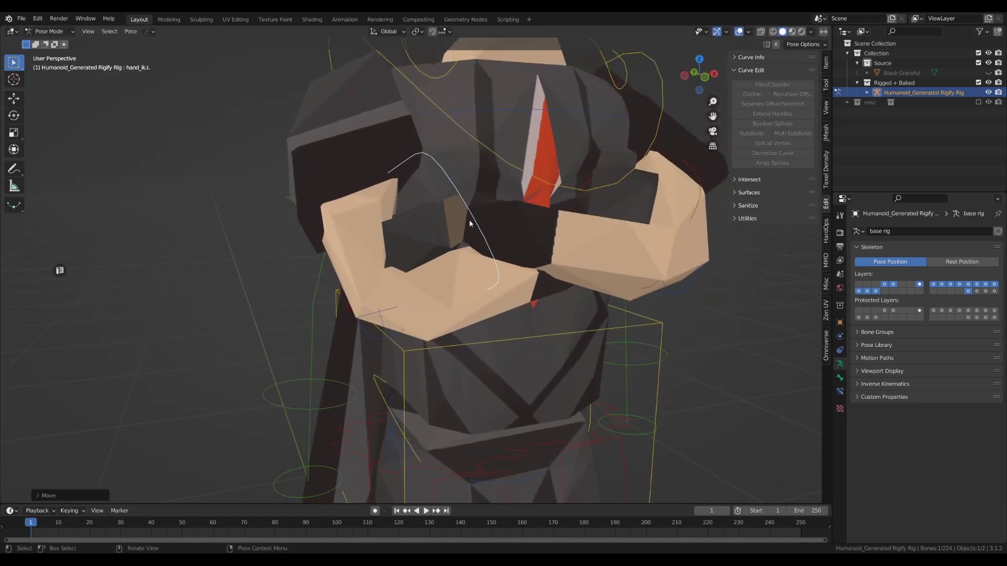
- Scale the left hand's IK control and shift it within the XY plane
middle_drag(469, 221, 436, 295)
key(s)
click(433, 289)
key(g)
key(shift+z)
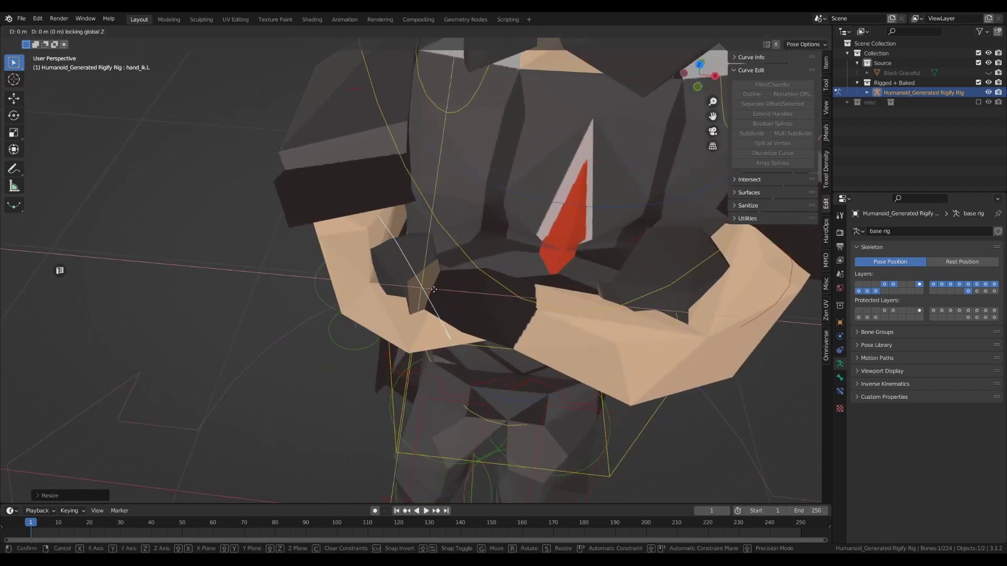
click(440, 287)
middle_drag(690, 313, 586, 168)
key(alt+z)
click(577, 256)
key(r)
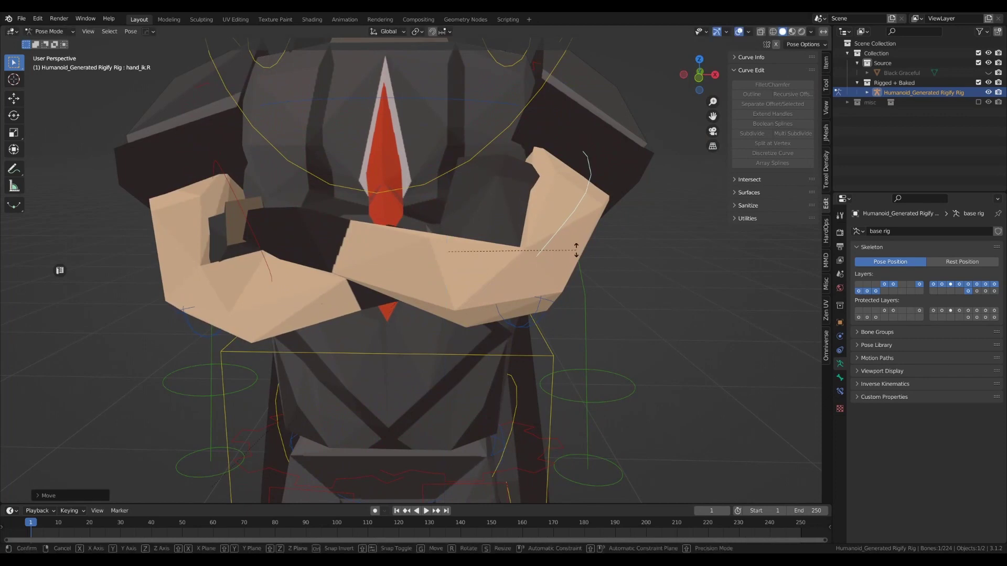
key(Escape)
- Scale the left hand's IK control and rotate the right hand's IK control about the X axis
click(245, 218)
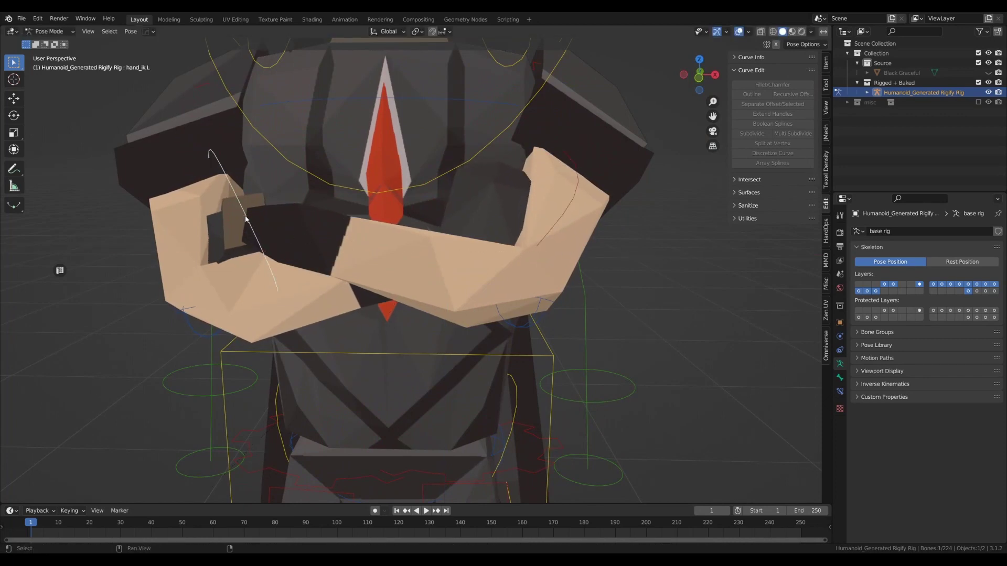
key(s)
click(610, 215)
key(r)
key(x)
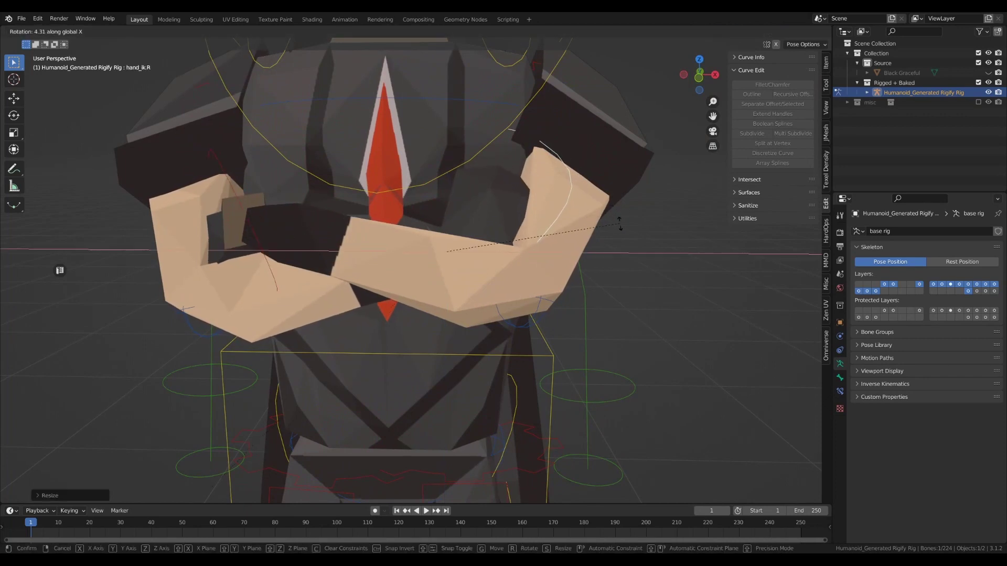
click(620, 236)
scroll(626, 259, down, 4)
click(626, 260)
scroll(551, 238, down, 3)
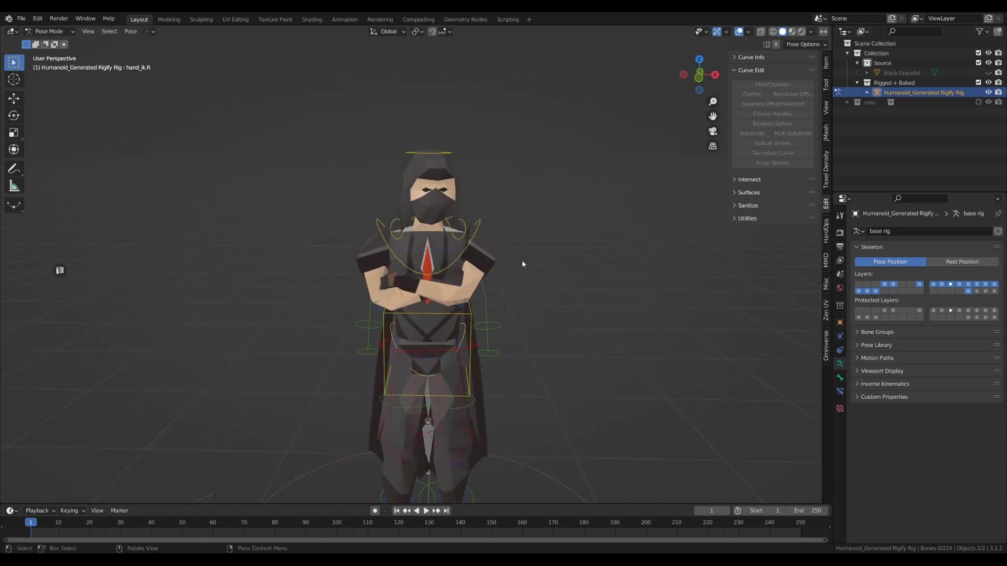
- Select the torso control and rotate it to adjust the body's lean as seen from the side
mouse_move(522, 261)
shift+middle_down()
mouse_move(524, 173)
mouse_move(517, 278)
shift+middle_up()
middle_drag(425, 266, 445, 477)
shift+click(383, 476)
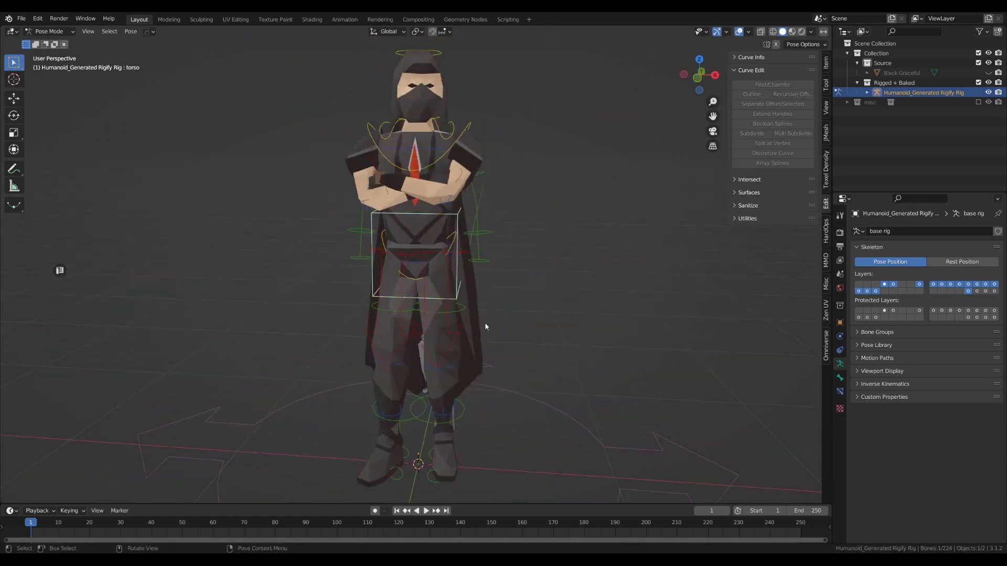
middle_drag(485, 326, 404, 328)
key(r)
click(338, 322)
shift+middle_drag(404, 328, 448, 292)
scroll(447, 291, up, 2)
click(426, 193)
scroll(428, 227, down, 4)
key(g)
key(z)
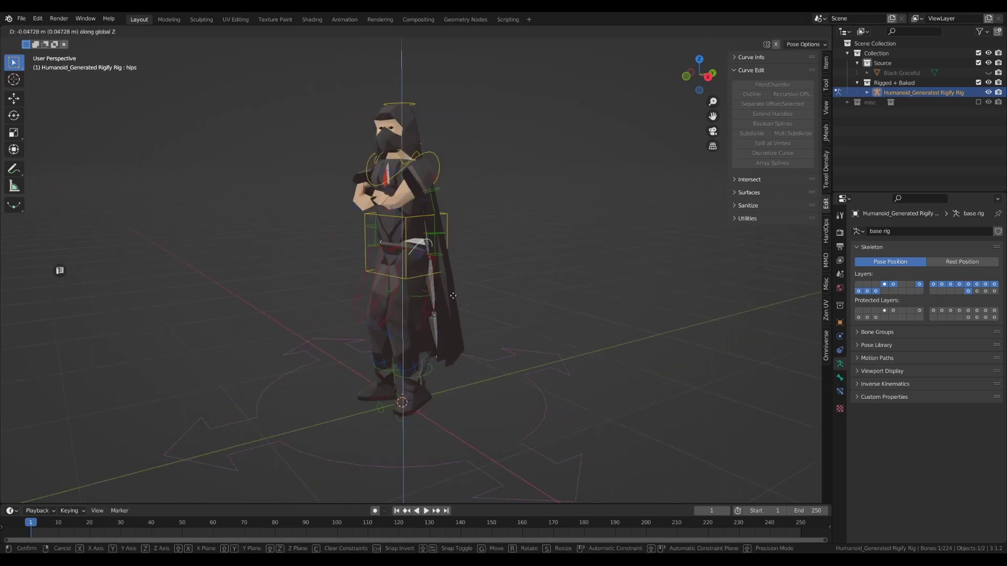
right_click(454, 331)
shift+click(438, 168)
key(g)
key(z)
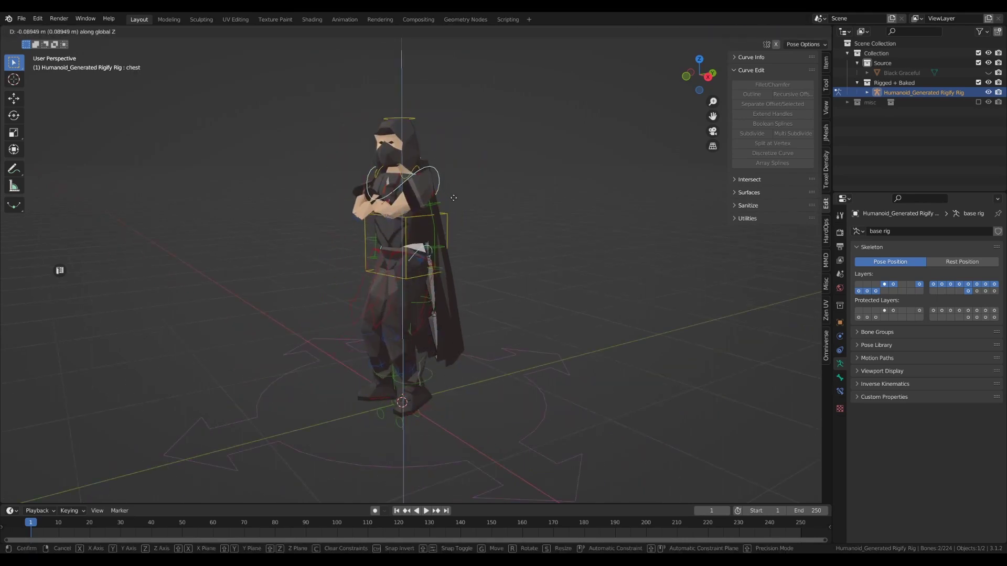
right_click(444, 220)
- Select the upper cape bone inside the mesh and rotate it about the X axis
scroll(443, 220, up, 4)
middle_drag(443, 236, 358, 198)
key(alt+z)
click(402, 131)
key(alt+z)
scroll(451, 170, down, 4)
key(r)
key(x)
click(467, 266)
- Select Bone.001 of the cape and rotate it about the Y axis to swing the cape sideways
click(454, 254)
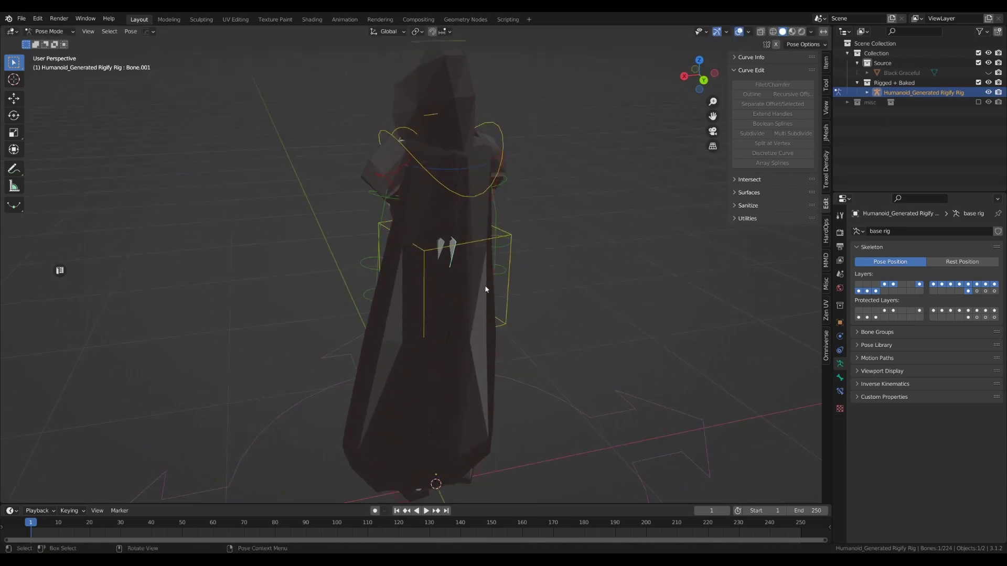
key(r)
key(y)
click(453, 297)
- Select Bone.002 of the cape and rotate it about the Y axis
middle_drag(453, 297, 646, 272)
click(432, 358)
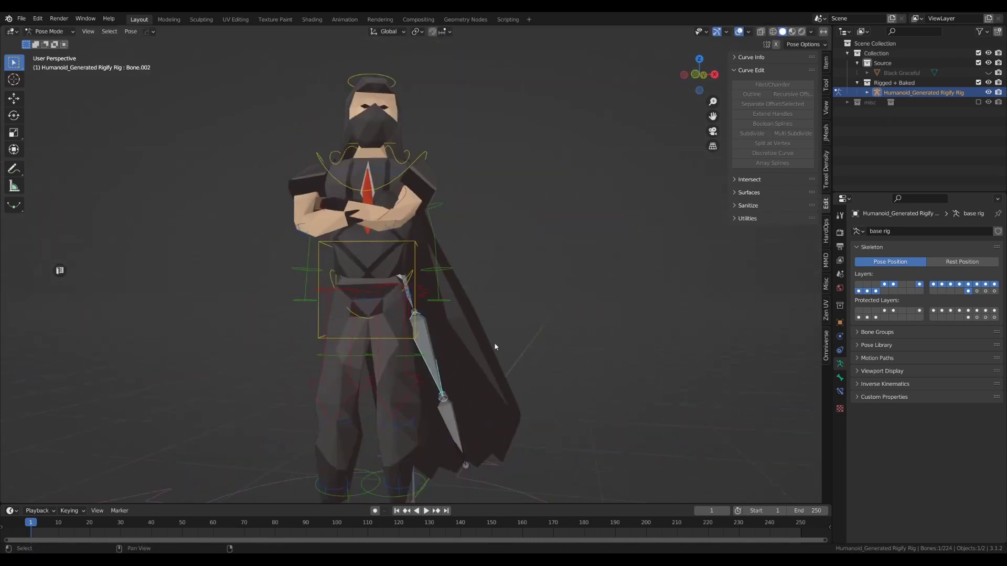
shift+middle_drag(494, 346, 539, 300)
middle_drag(539, 300, 541, 311)
key(r)
key(x)
key(y)
click(549, 295)
- Select the lowest cape bone, Bone.003, and rotate it about the Y axis to flare the cape's end
click(495, 367)
key(r)
key(y)
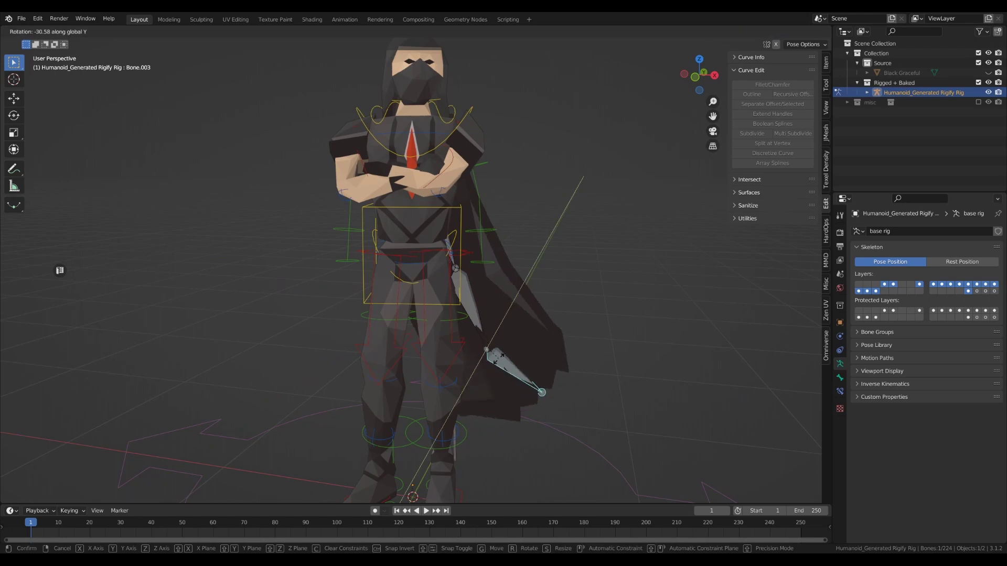
click(500, 367)
key(r)
key(z)
key(x)
key(y)
click(537, 339)
- Refine the lowest cape bone's orientation with free trackball rotations
mouse_move(539, 347)
middle_down()
mouse_move(482, 395)
mouse_move(319, 391)
mouse_move(537, 360)
middle_up()
key(r)
key(r)
click(488, 407)
key(r)
key(r)
click(337, 381)
- Save the Blender file and deselect the bones
scroll(535, 357, down, 4)
key(ctrl+s)
click(520, 339)
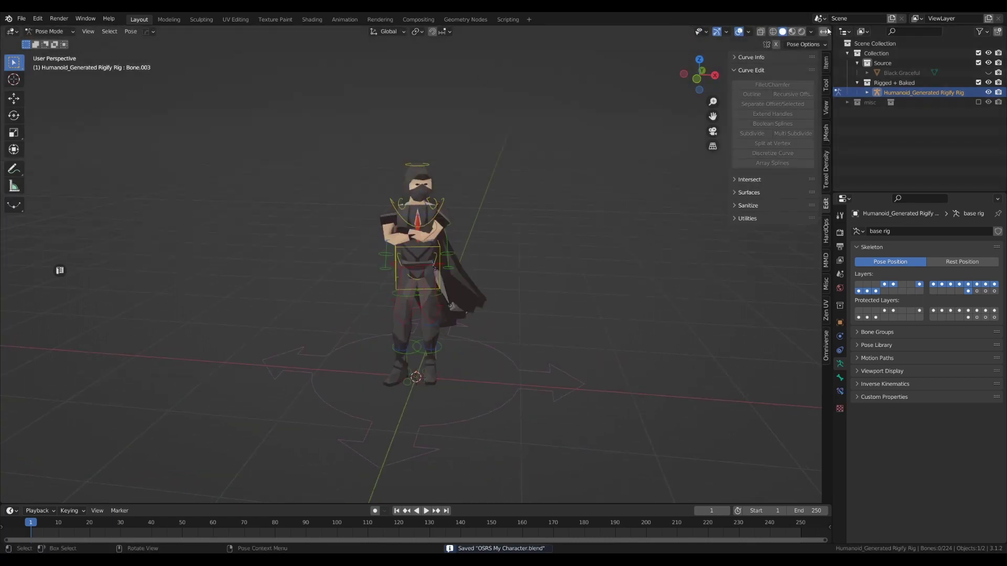
- Split the 3D viewport into two side-by-side views and hide the sidebar, overlays and gizmos in the new one
drag(831, 28, 477, 59)
key(n)
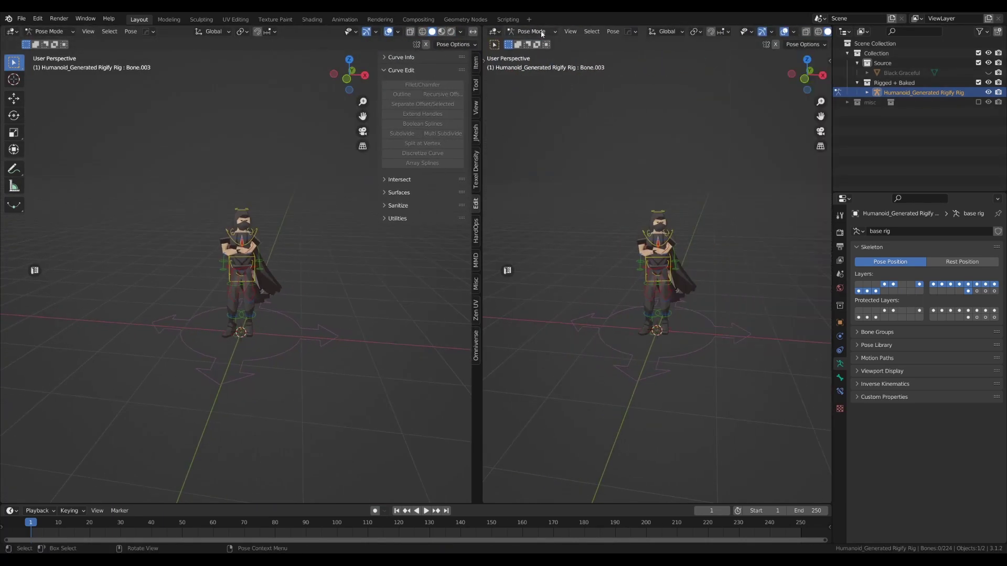
scroll(722, 165, up, 5)
click(784, 31)
click(762, 31)
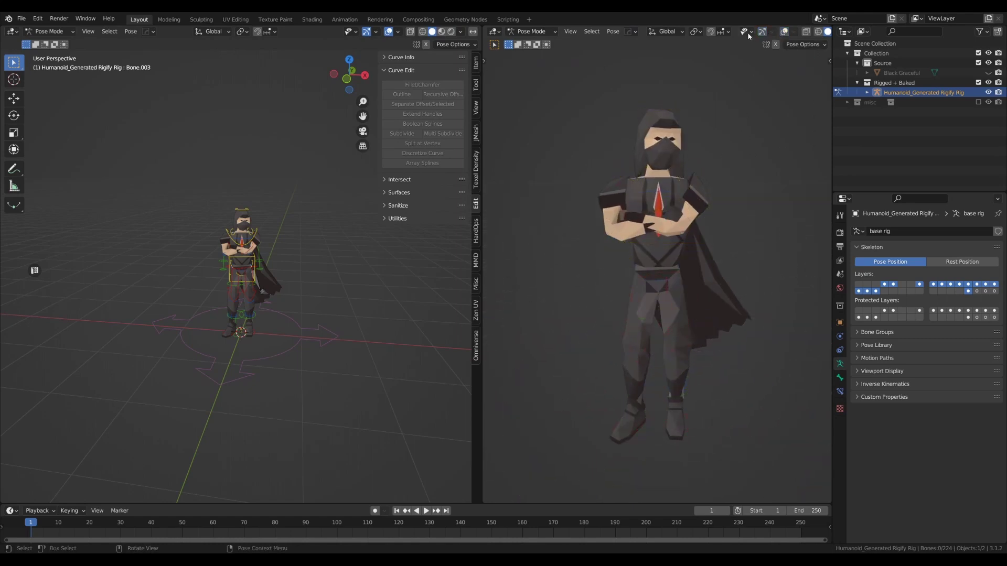
- Switch the new viewport to rendered shading and set the render engine to Cycles
scroll(807, 35, down, 3)
click(802, 32)
click(810, 31)
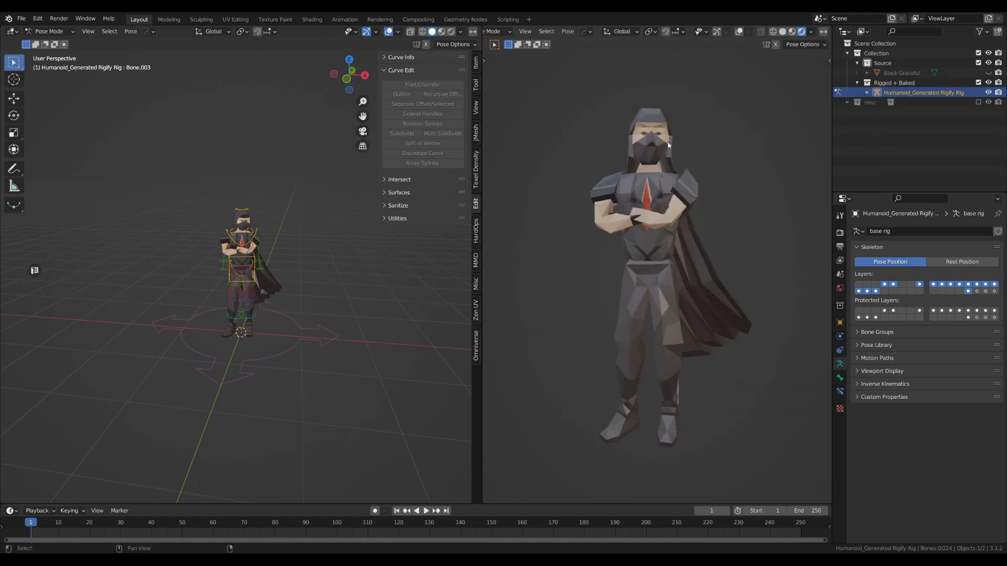
click(839, 233)
click(929, 236)
click(929, 262)
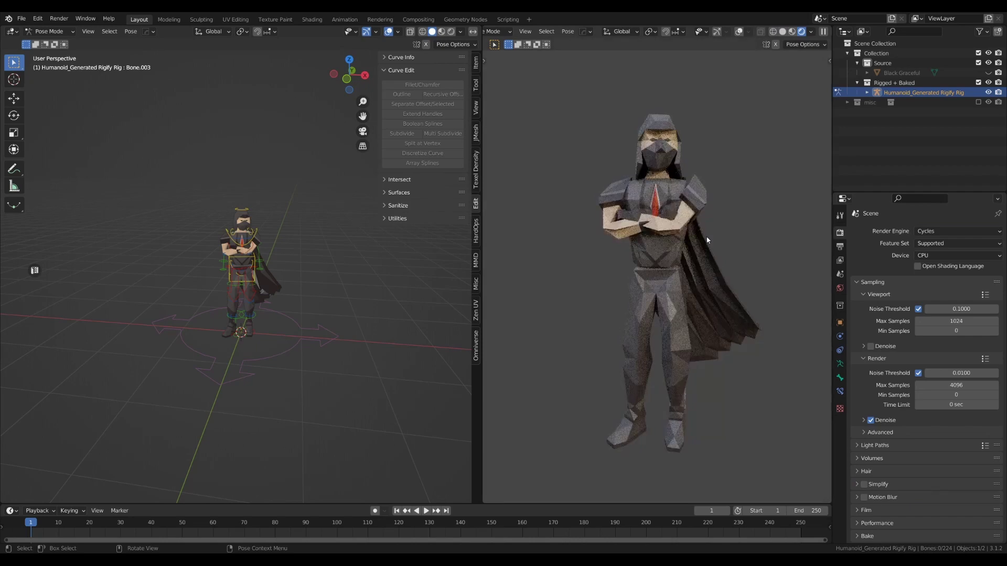
shift+middle_drag(710, 274, 714, 241)
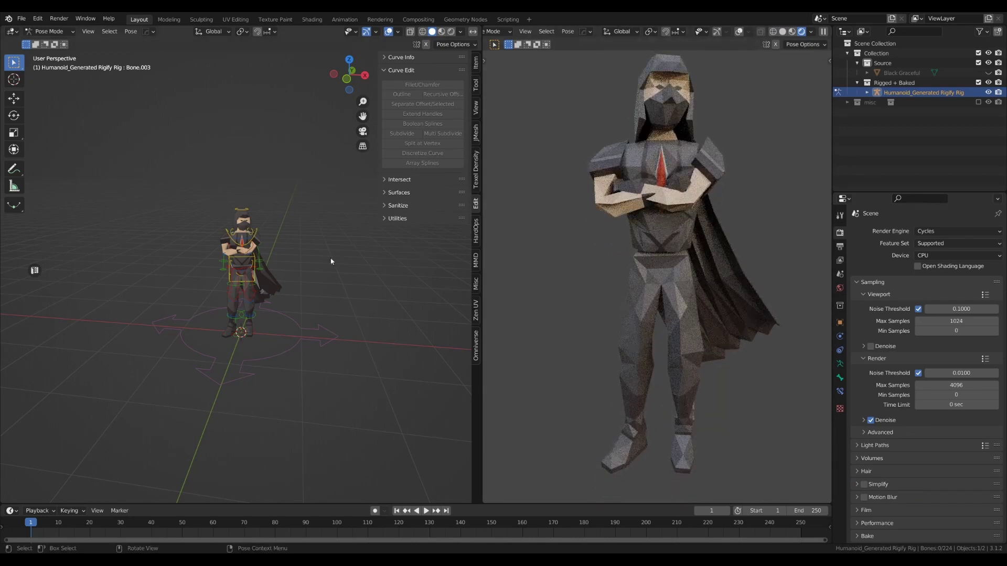
- Move the right forearm tweak control about 0.05 m along the global X axis in front view
scroll(206, 234, up, 6)
click(170, 192)
key(KP_1)
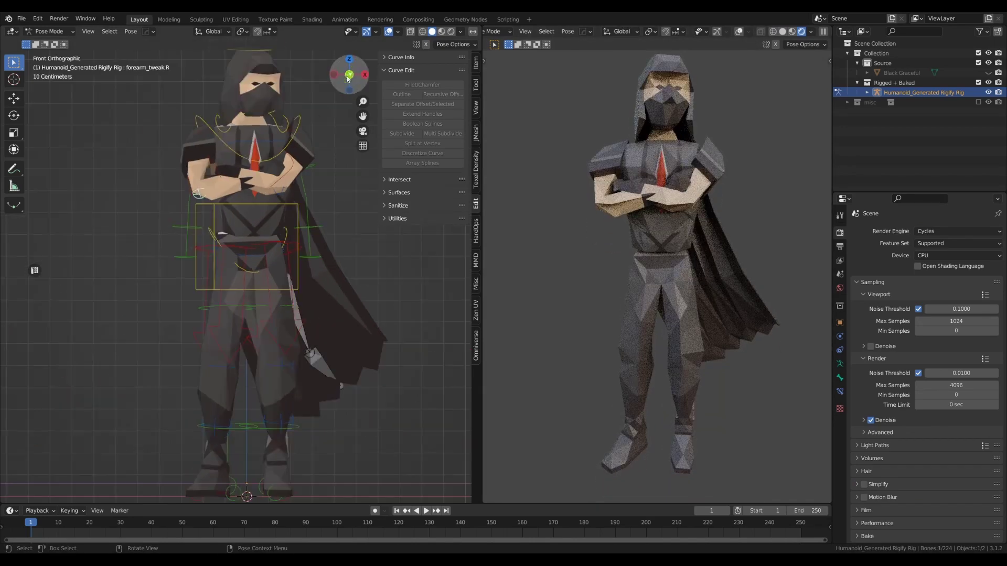
key(g)
key(x)
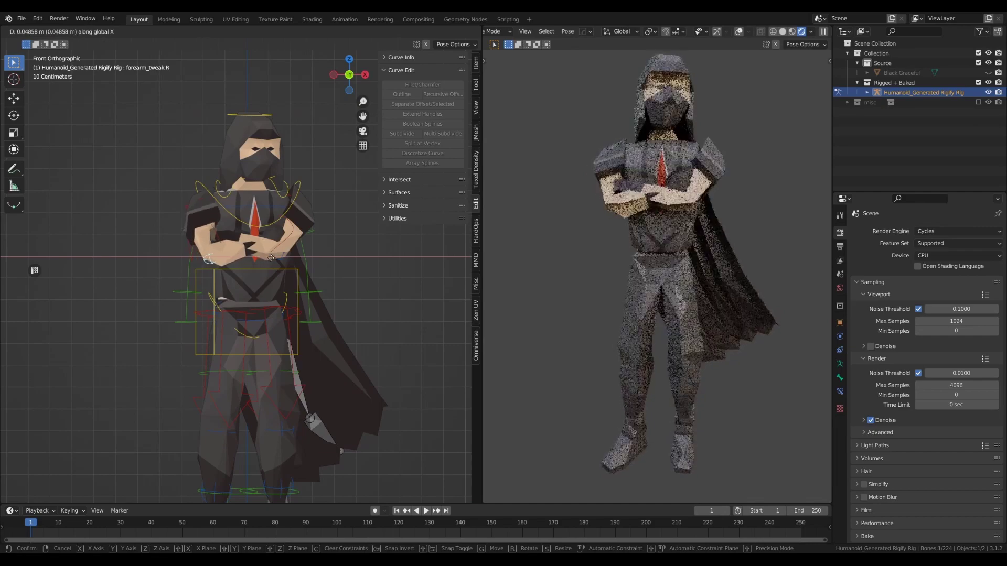
click(264, 257)
scroll(315, 248, up, 3)
click(315, 249)
key(alt+z)
middle_drag(315, 240, 311, 310)
click(304, 273)
key(alt+z)
key(g)
key(y)
right_click(336, 305)
- Move the left forearm's mid tweak control in the horizontal plane to refine how the crossed arms overlap
key(alt+z)
click(247, 271)
key(alt+z)
key(alt+z)
key(alt+z)
key(g)
key(shift+z)
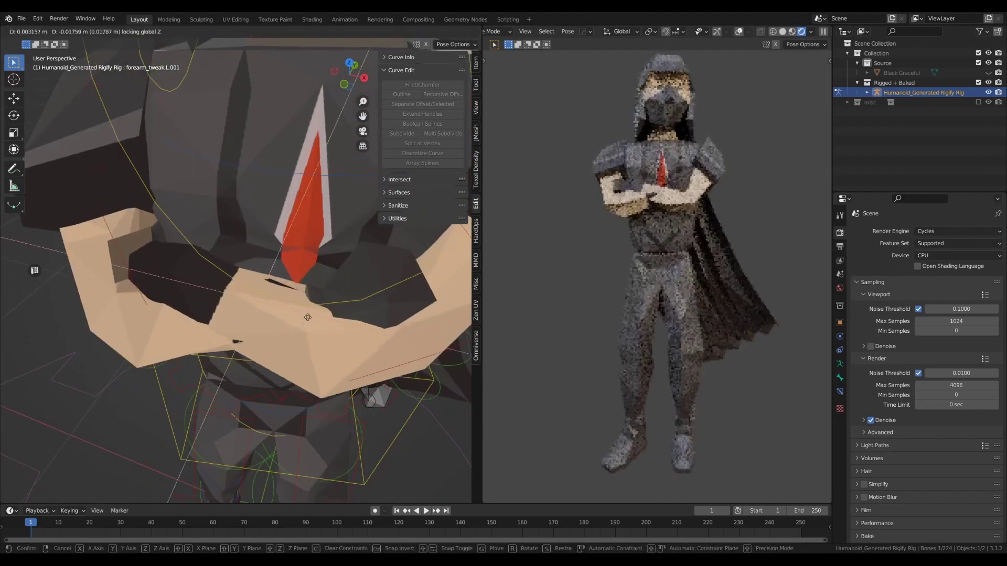
click(284, 338)
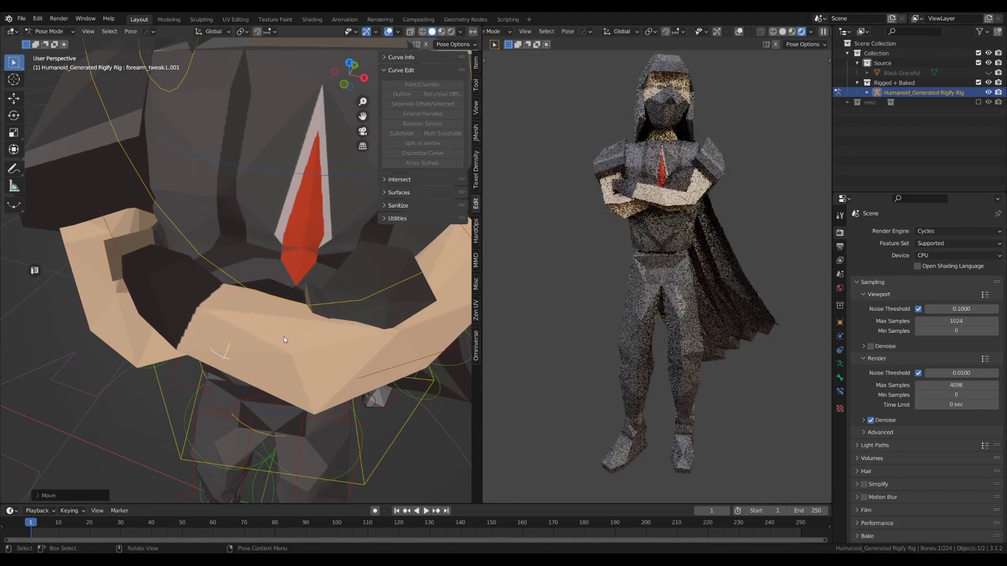
- Rotate the right hand IK control to adjust how the hand tucks into the crossed arms
middle_drag(284, 340, 267, 316)
click(306, 219)
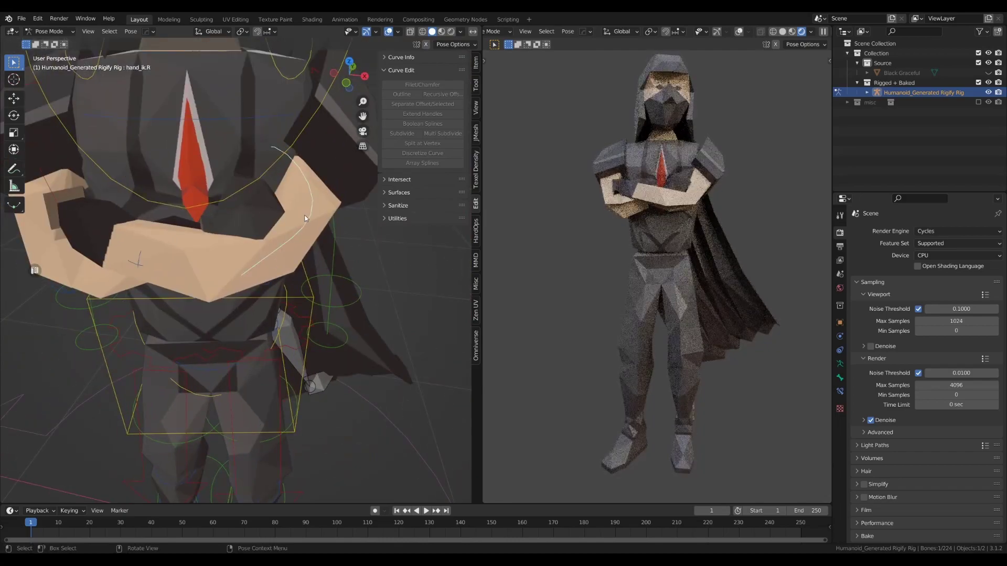
key(r)
click(310, 205)
key(t)
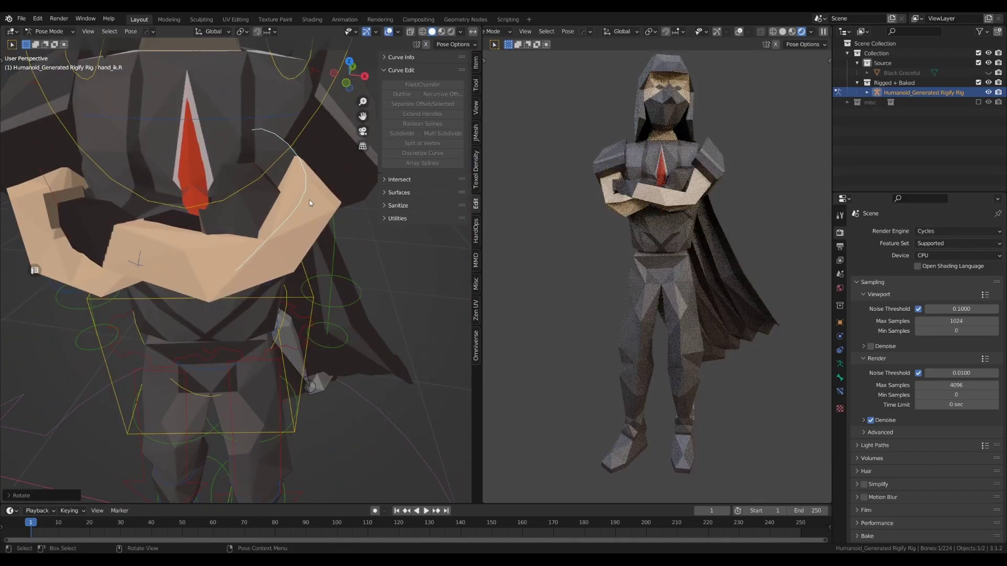
key(t)
- Rotate the right foot IK control about -4.5° around Z and move it about 0.03 m in the horizontal plane
scroll(310, 257, down, 6)
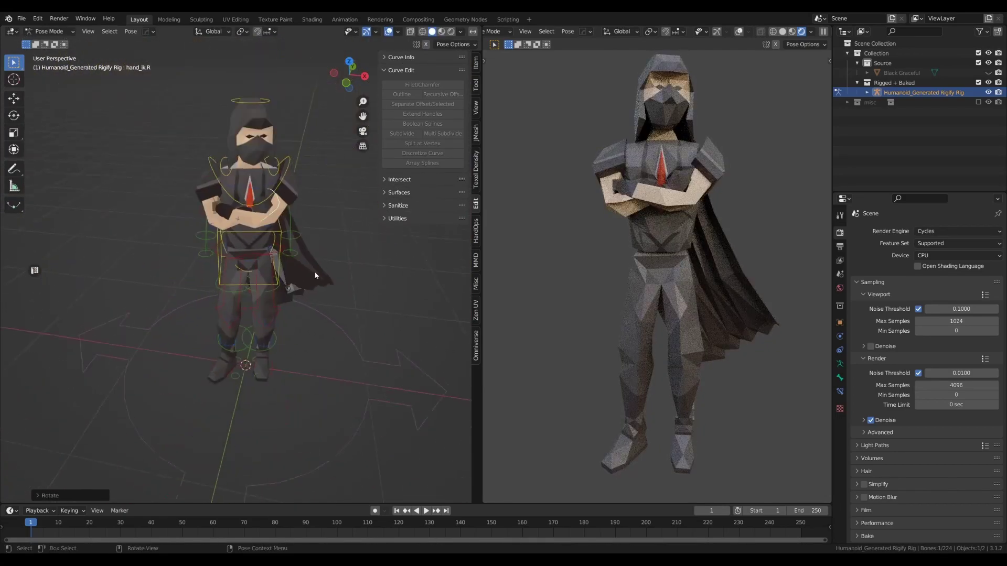
shift+middle_drag(305, 344, 313, 307)
click(248, 362)
key(r)
key(z)
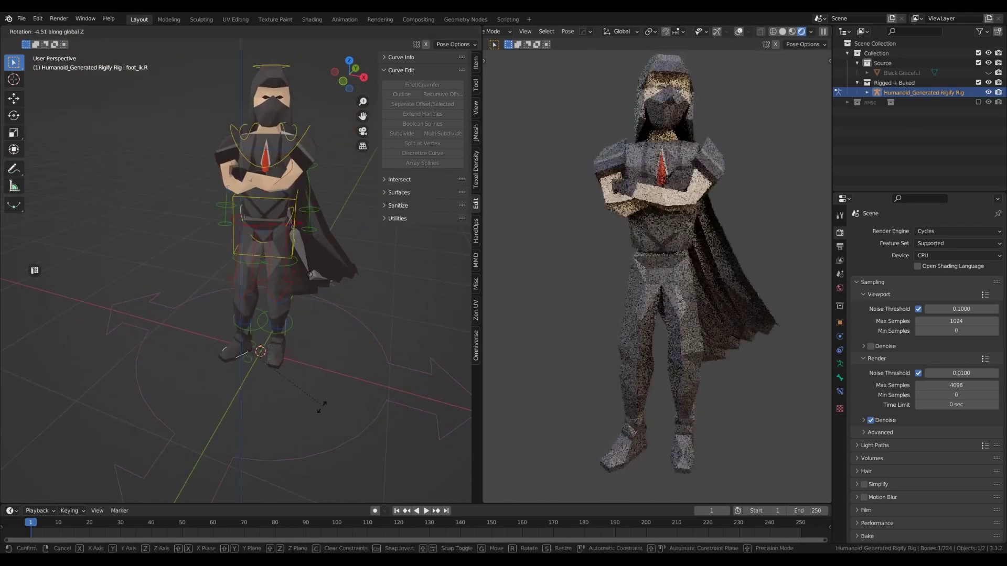
click(323, 410)
key(g)
key(shift+z)
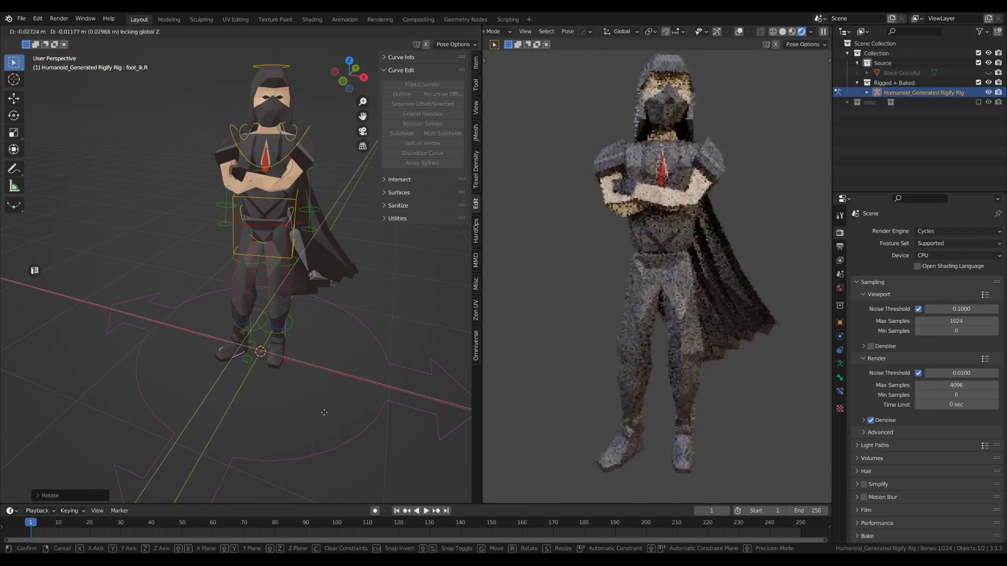
click(324, 411)
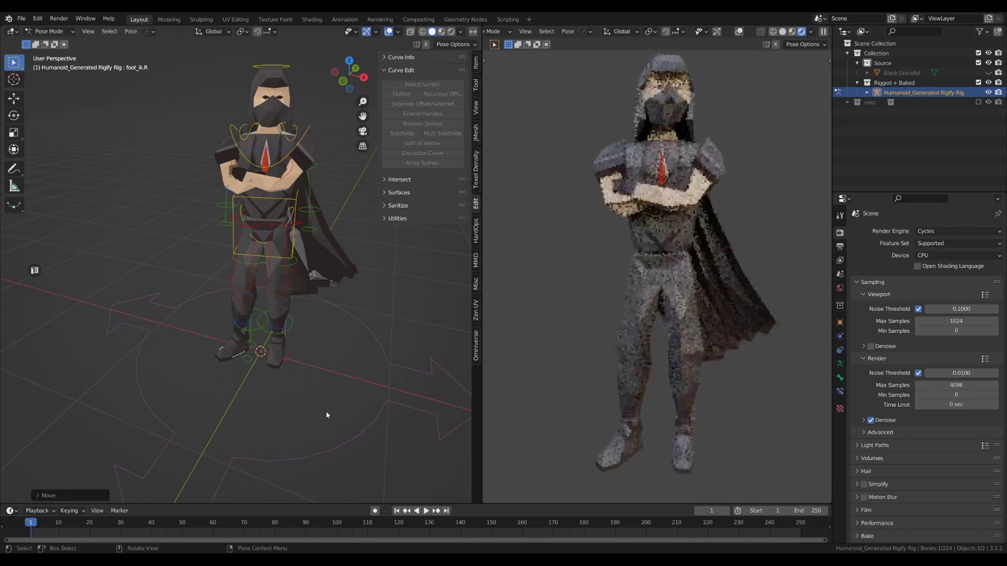
- Select the cape's top bone and scale it up to about 1.1 times so the whole cape enlarges
middle_drag(326, 411, 307, 196)
click(308, 196)
key(s)
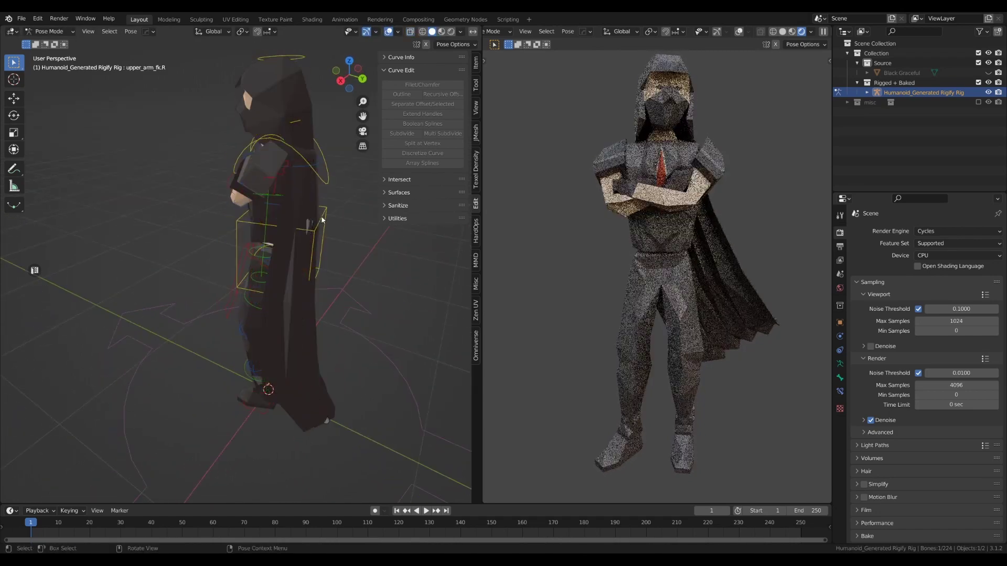
right_click(315, 203)
click(308, 191)
key(s)
click(343, 258)
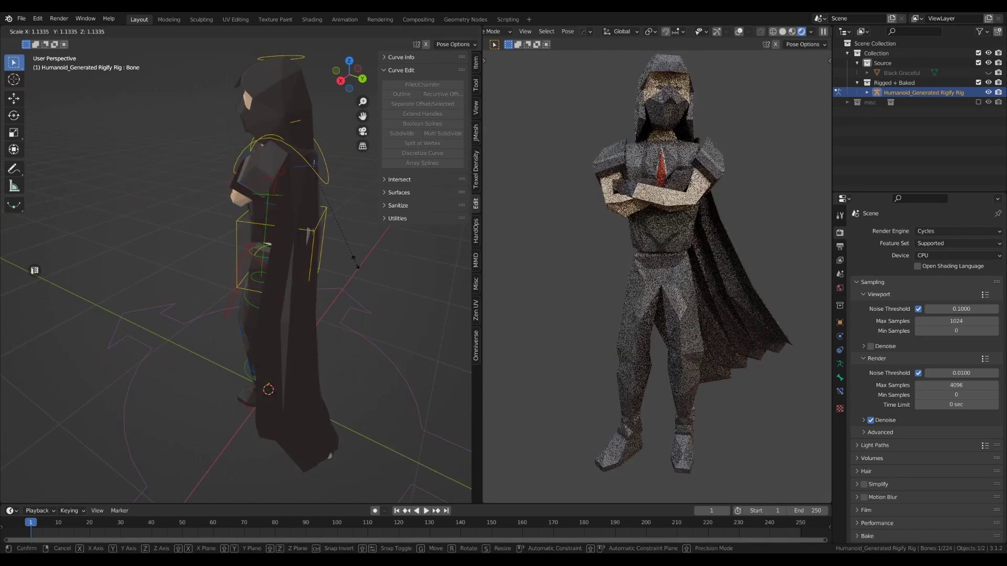
- Align the posing view to the front and switch the other viewport from rendered to Material Preview shading
middle_drag(344, 258, 404, 273)
middle_drag(718, 227, 722, 203)
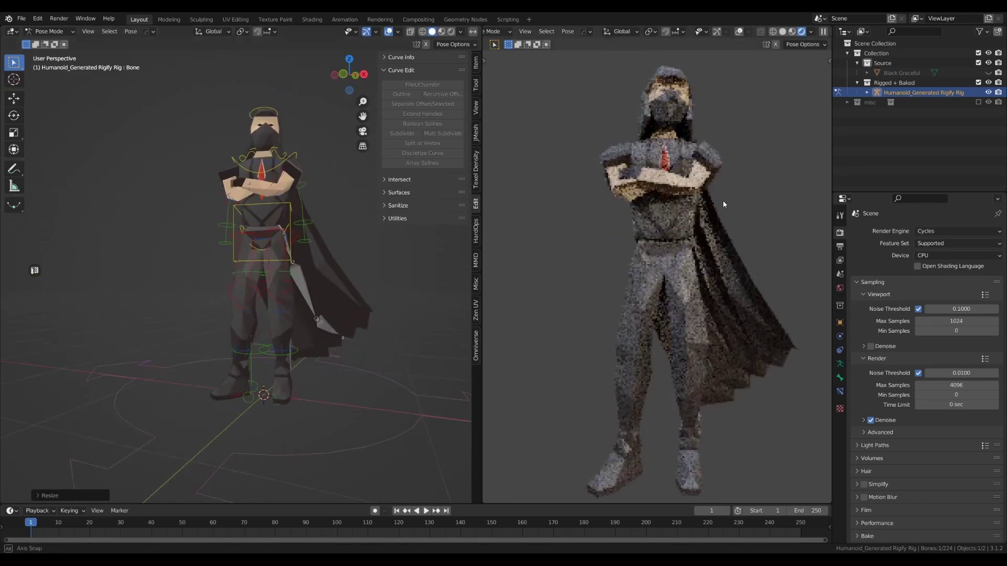
scroll(723, 202, down, 3)
middle_drag(350, 171, 376, 167)
click(350, 75)
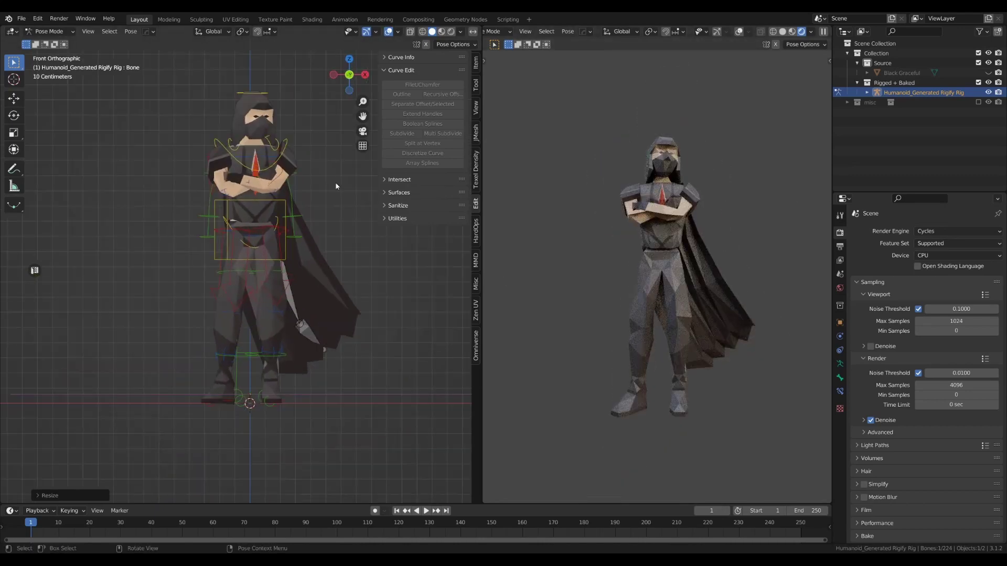
click(810, 32)
click(792, 31)
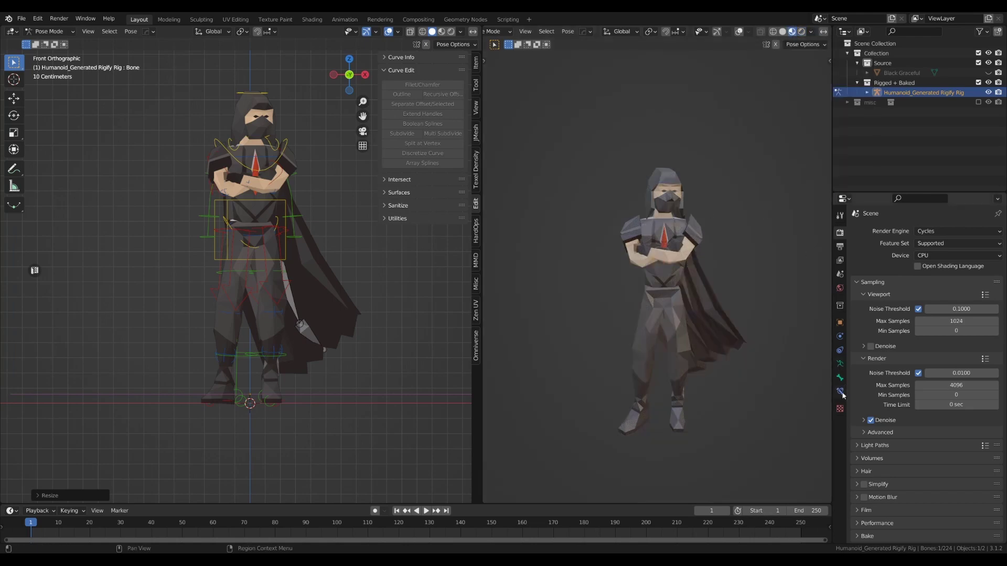
- Switch from Pose Mode to Object Mode and select the baked character mesh
click(502, 32)
click(499, 43)
click(667, 180)
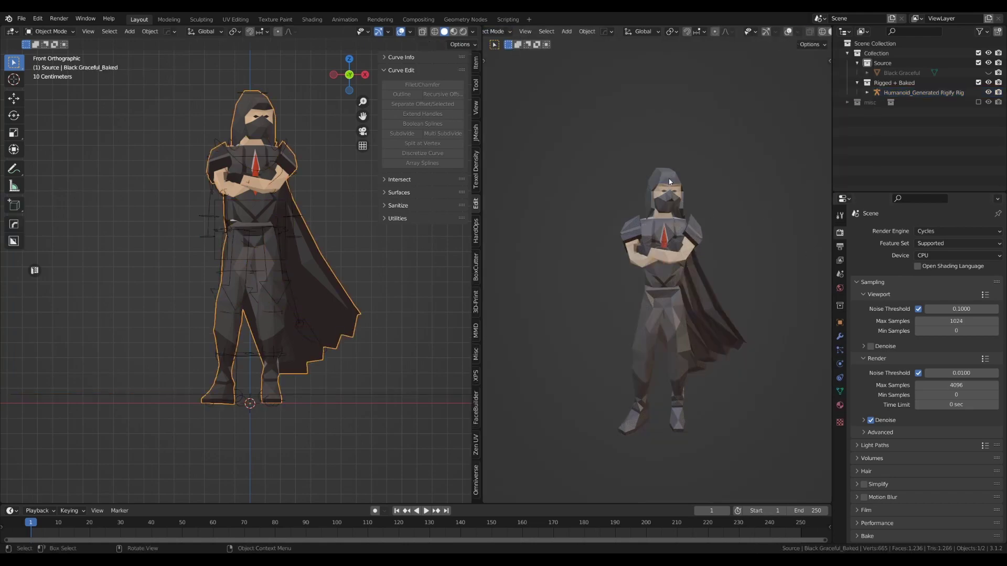
- Set the baked material's Specular to 0, Roughness to 1 and Subsurface to 0
click(840, 405)
scroll(899, 347, down, 5)
drag(958, 354, 988, 377)
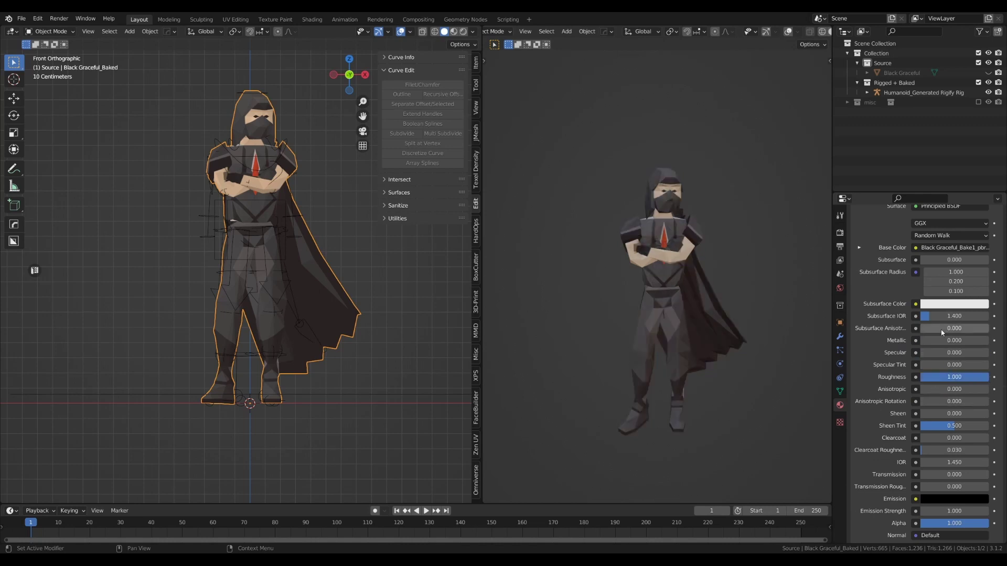
drag(940, 261, 881, 270)
- Save the Blender file and return the preview viewport to rendered shading
key(ctrl+s)
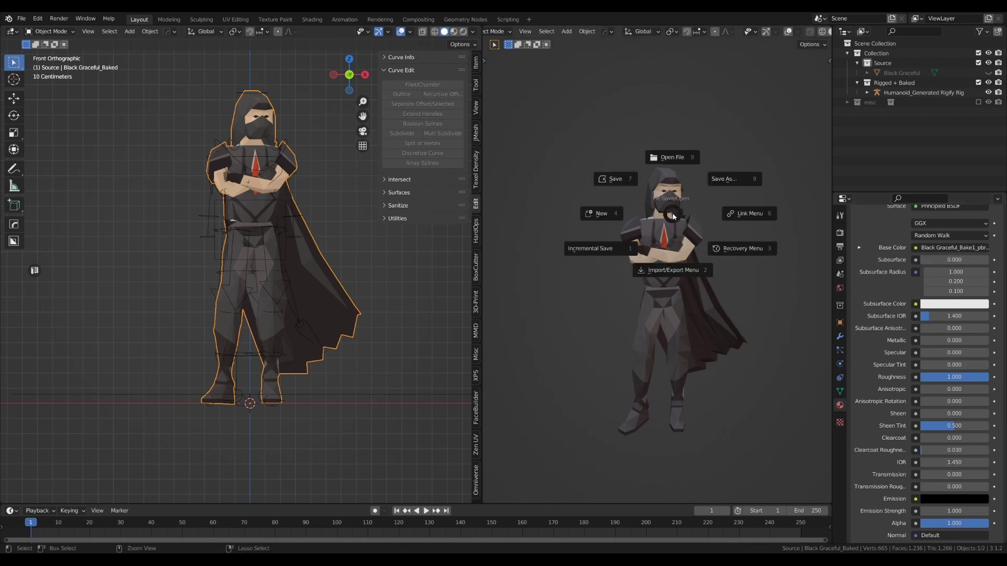
click(614, 180)
click(615, 184)
scroll(789, 32, down, 2)
click(814, 32)
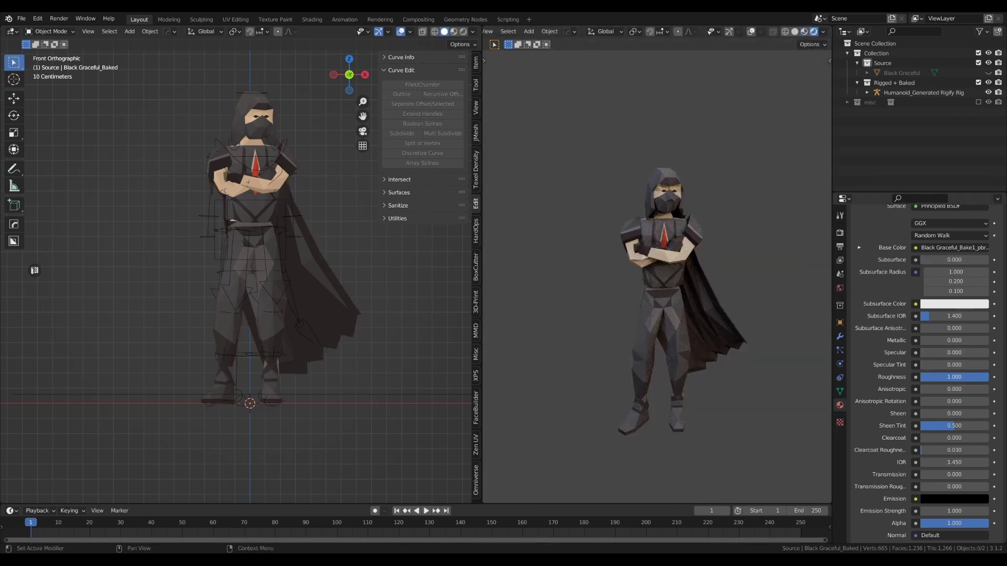
- Try the baked material's Roughness at 0, then restore it to 1 and keep Metallic at 0
mouse_move(939, 377)
mouse_down()
mouse_move(891, 377)
mouse_move(922, 380)
mouse_up()
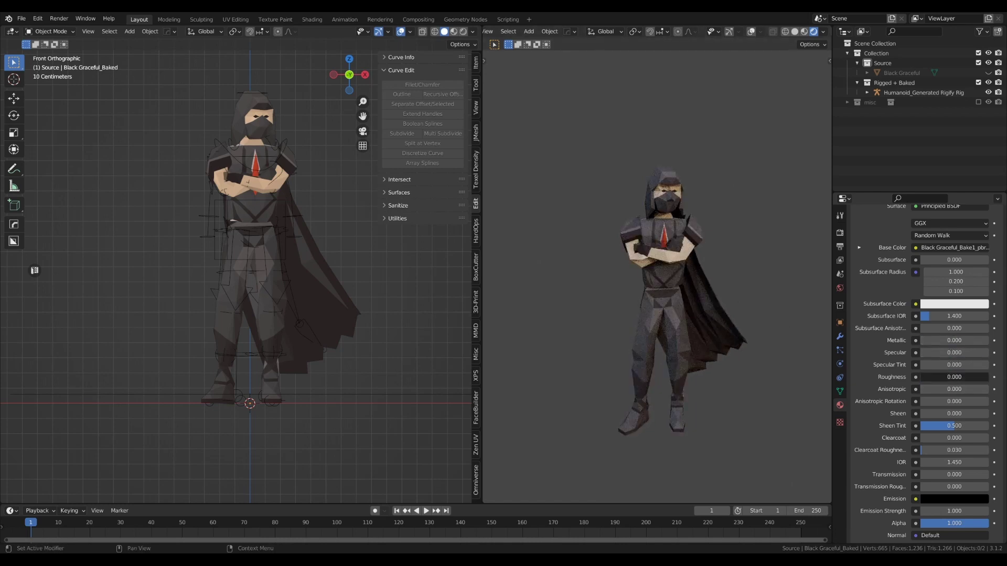
drag(922, 377, 988, 377)
drag(944, 341, 921, 341)
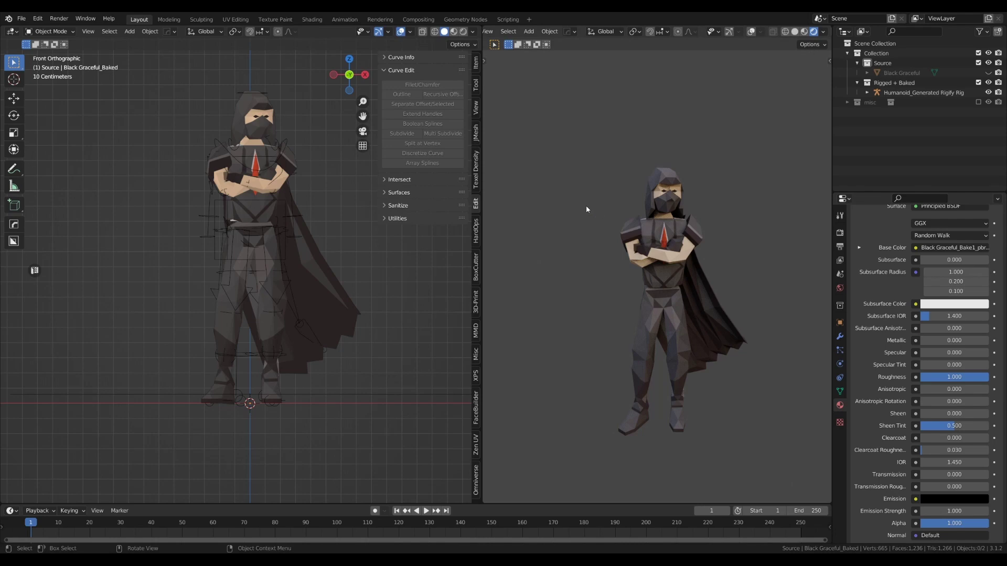
- Save the Blender file and reframe the character larger in the rendered viewport
scroll(592, 200, up, 2)
key(ctrl+s)
shift+middle_drag(587, 181, 624, 177)
scroll(556, 157, down, 2)
shift+middle_drag(751, 190, 757, 196)
scroll(757, 196, up, 1)
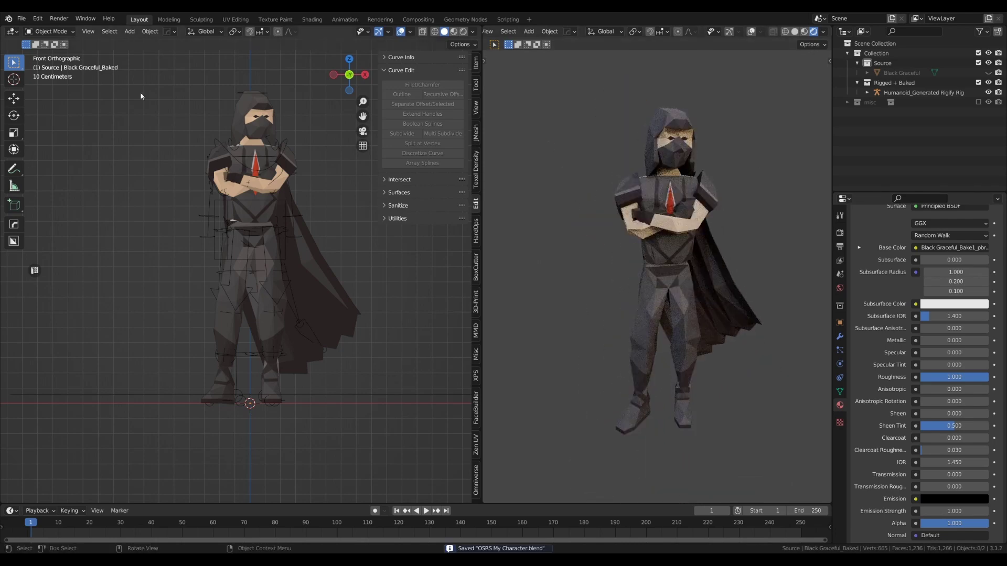
- Search the computer for Marmoset and launch it
key(super)
text(marmoset)
key(Return)
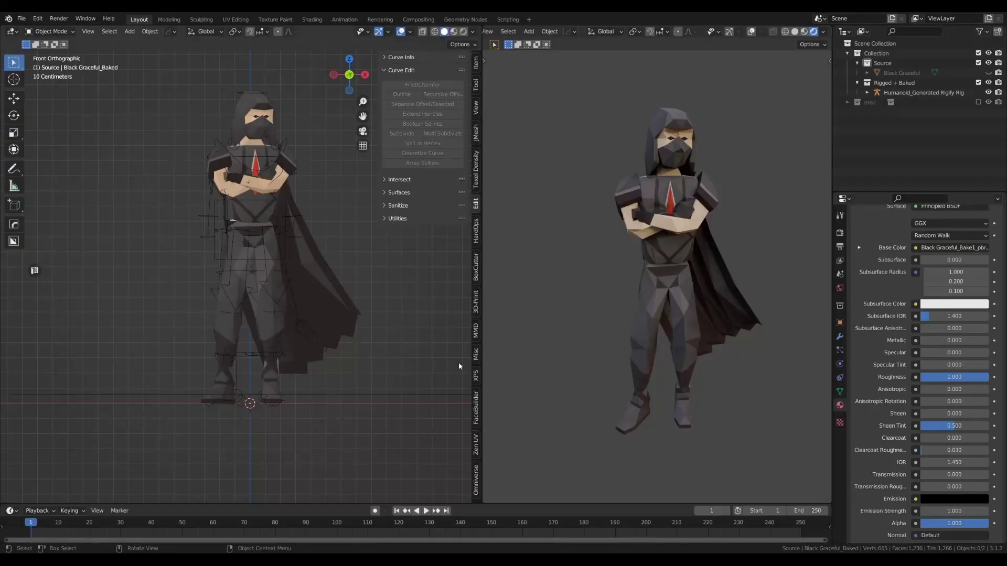
- Select the baked character mesh and open the Wavefront (.obj) export dialog
scroll(629, 32, up, 4)
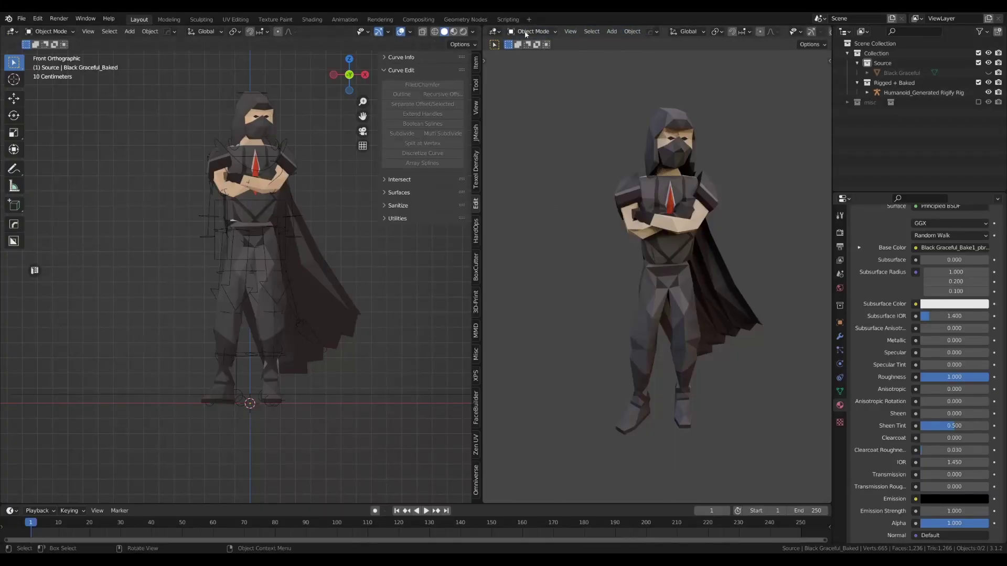
click(524, 32)
click(674, 128)
key(q)
key(q)
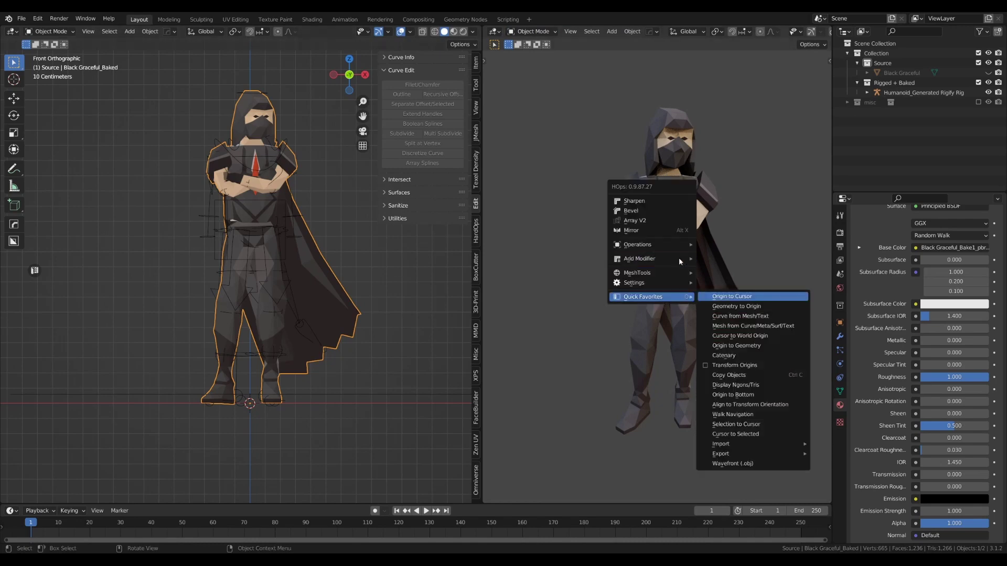
key(q)
key(q)
key(q)
mouse_move(858, 490)
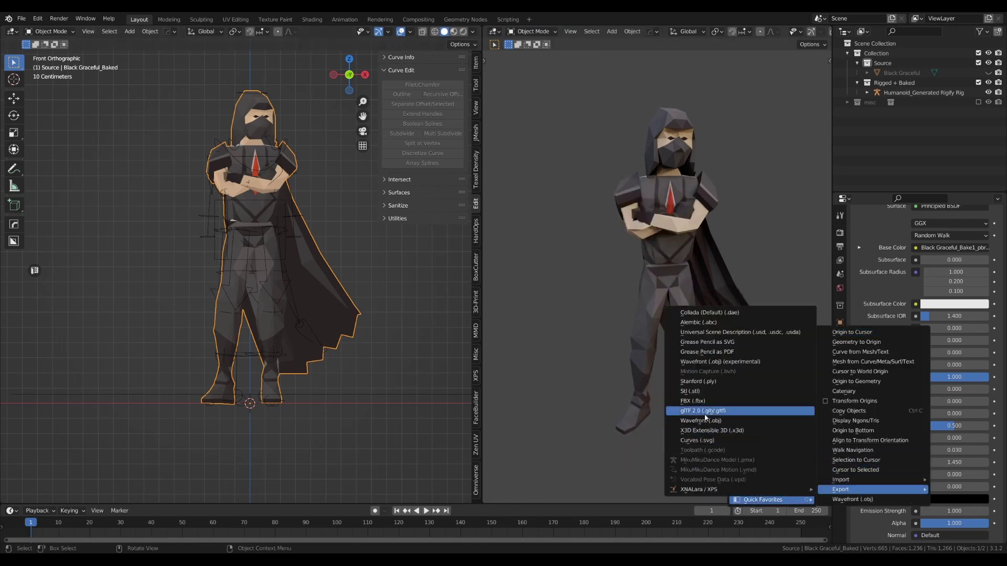
click(723, 420)
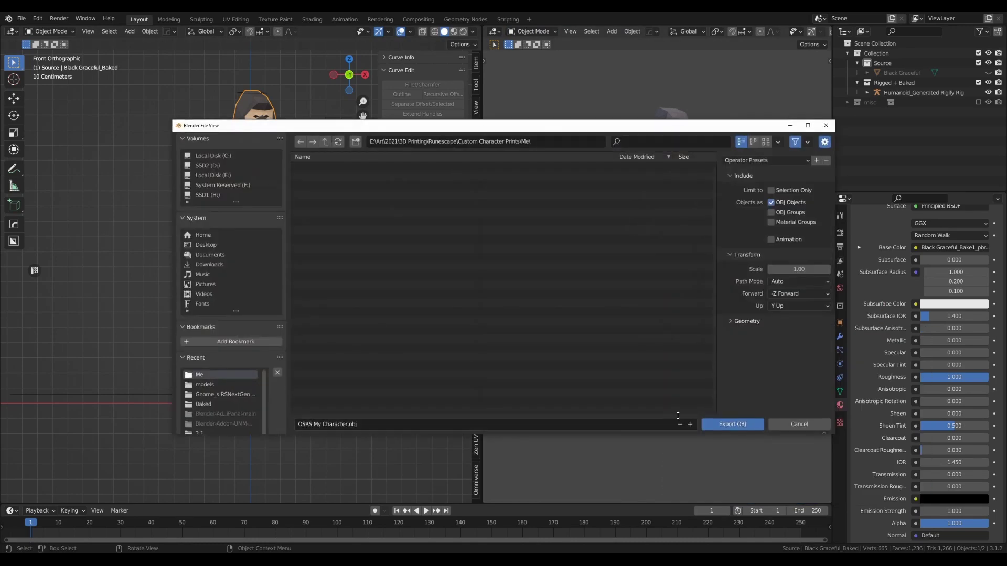
- Create folders named Blender Exports, Marmoset and Marmoset Export in the Me project folder
click(355, 142)
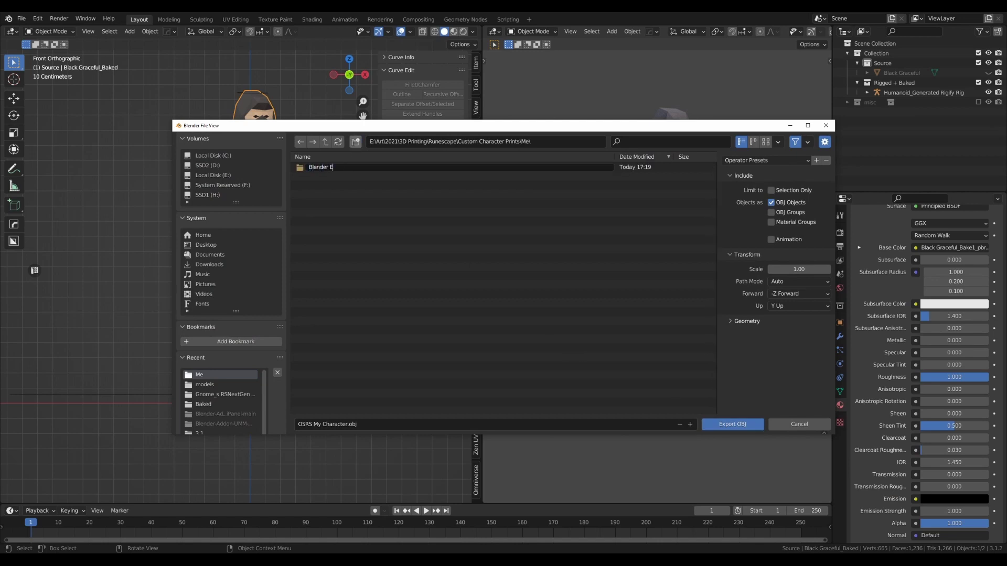
text(xports)
key(Return)
click(355, 141)
text(Marmoset)
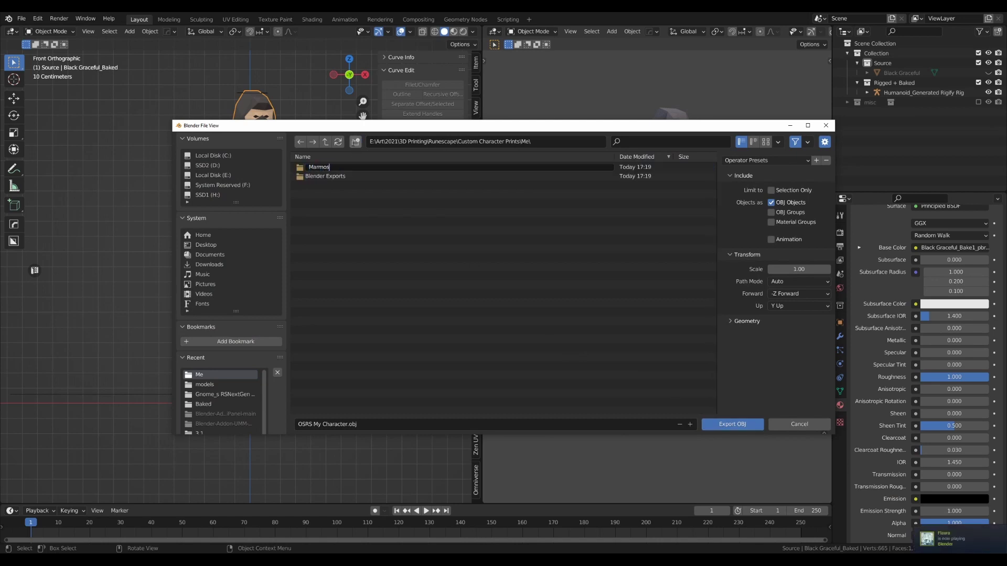
key(Return)
click(355, 141)
text(Marmoset Export)
key(Return)
- Export only the selected mesh as OSRS My Character.obj into the Blender Exports folder
double_click(323, 184)
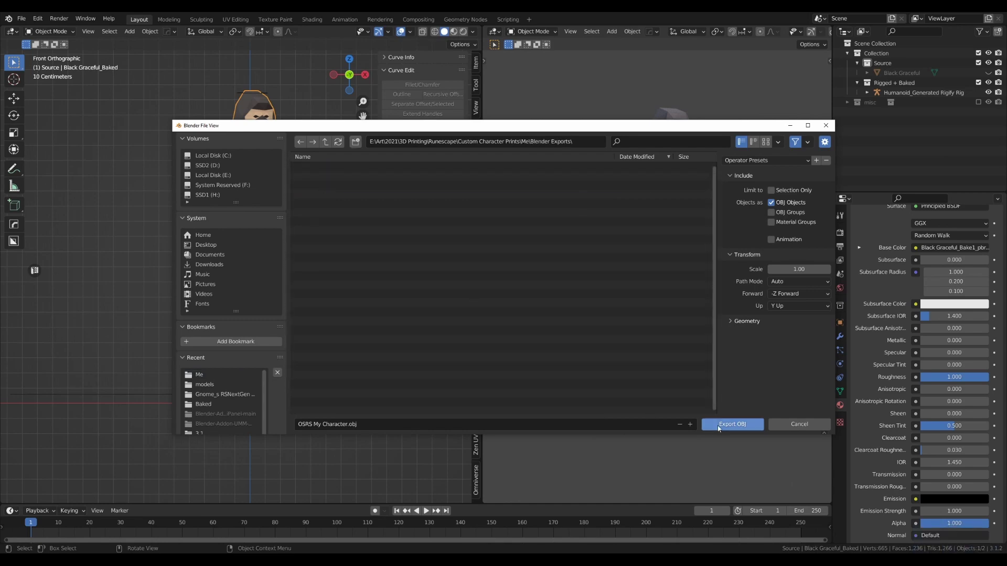
drag(603, 130, 576, 125)
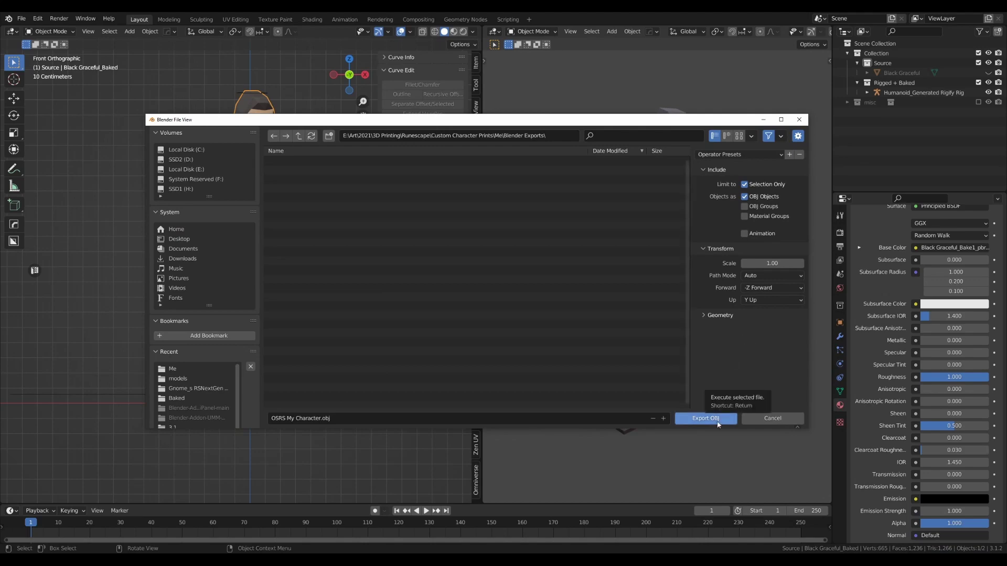
click(716, 418)
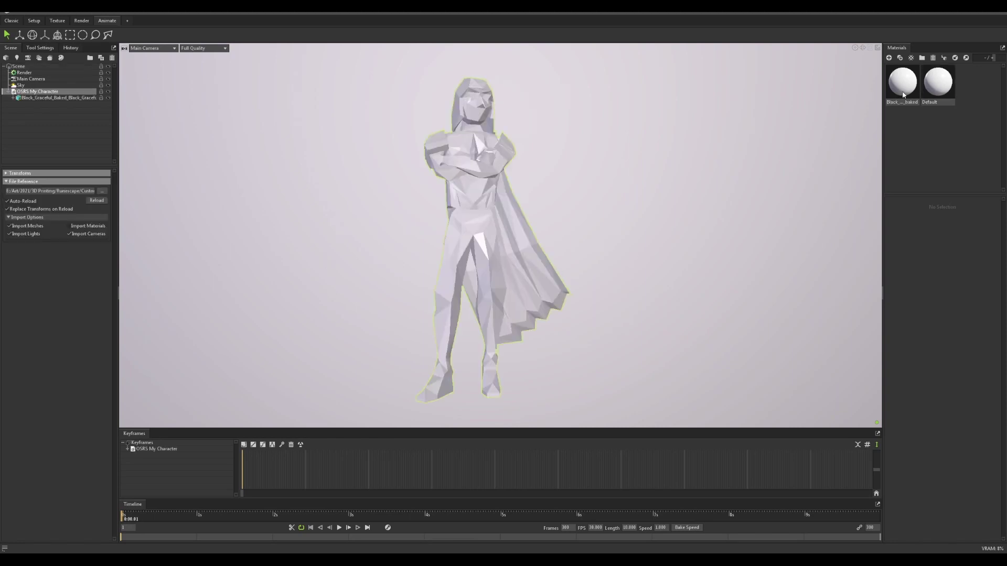
- In Marmoset, select the character's baked material and assign BlackGraceful_Diffuse.png as its albedo map
click(903, 94)
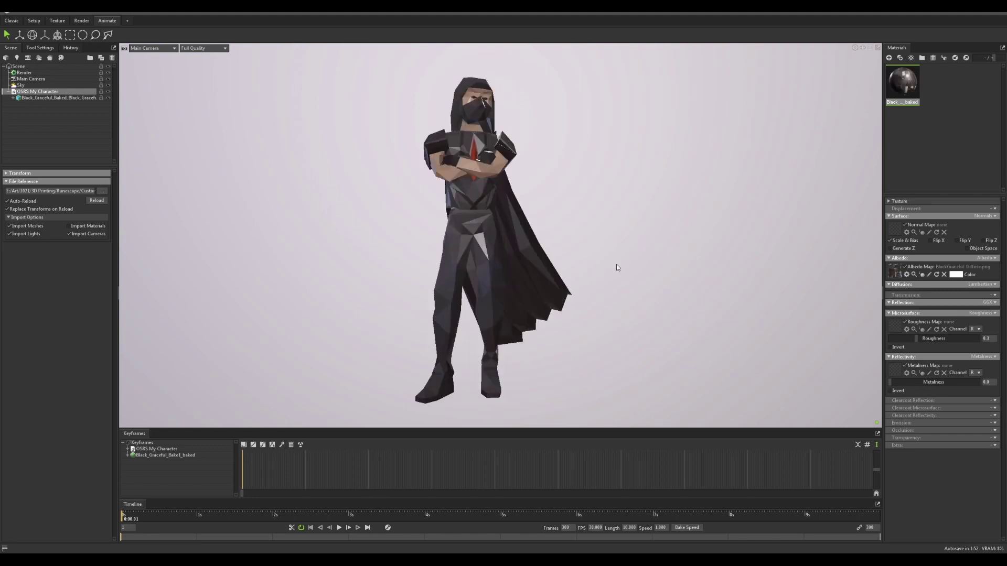
- Open the scene's Render settings, collapse the Raster section and enable Use Ray Tracing
click(24, 73)
drag(288, 218, 275, 194)
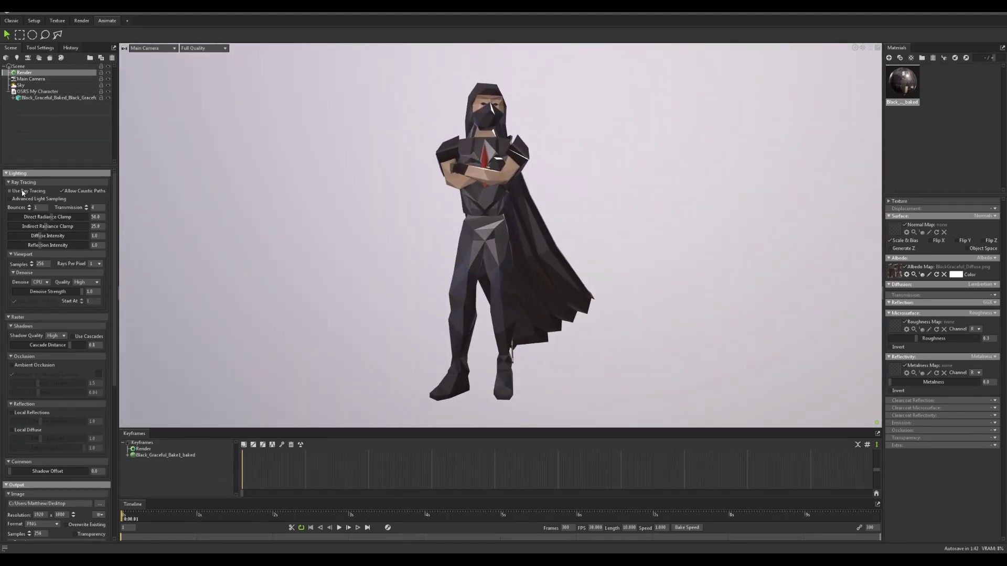
click(17, 317)
click(21, 191)
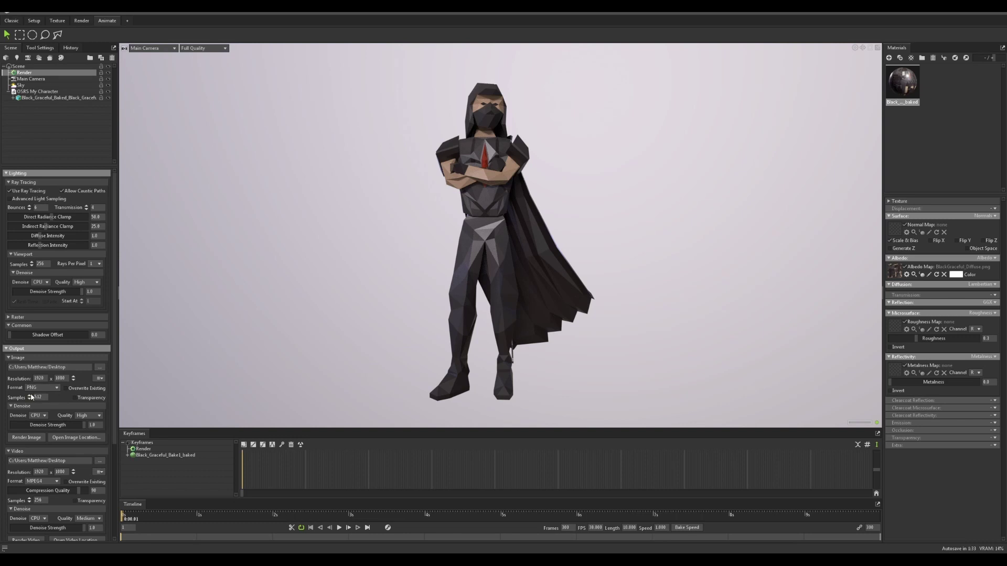
- Set the main camera's tone mapping to ACES
click(30, 78)
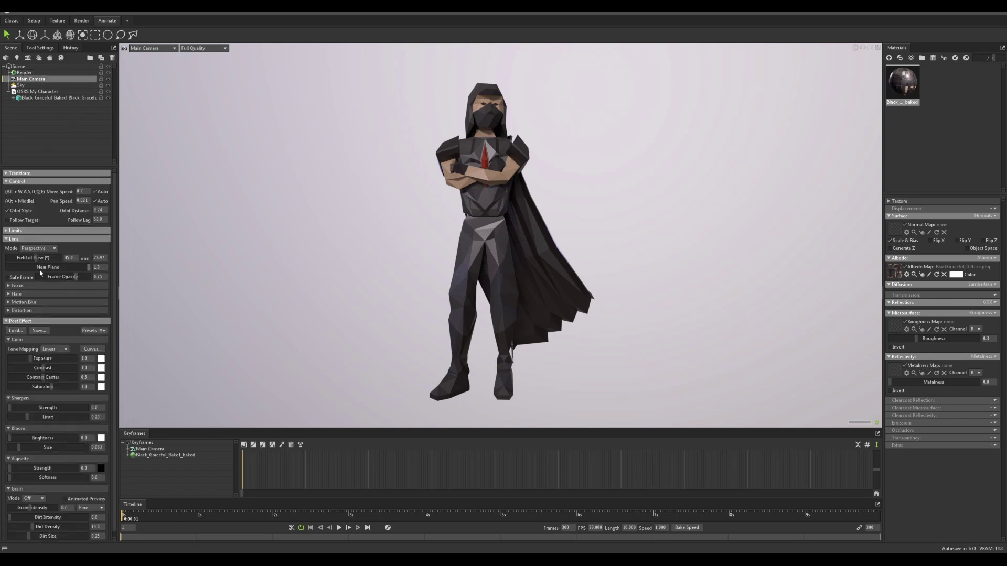
click(55, 377)
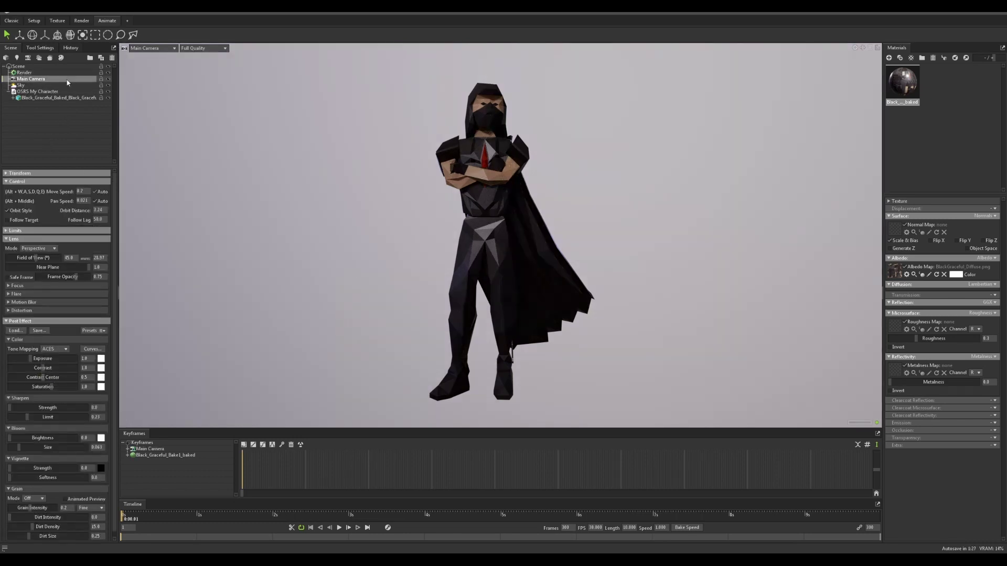
click(46, 151)
- Add a shadow catcher to the scene and check the ground shadow beneath the character's feet
click(38, 92)
click(60, 12)
mouse_move(64, 21)
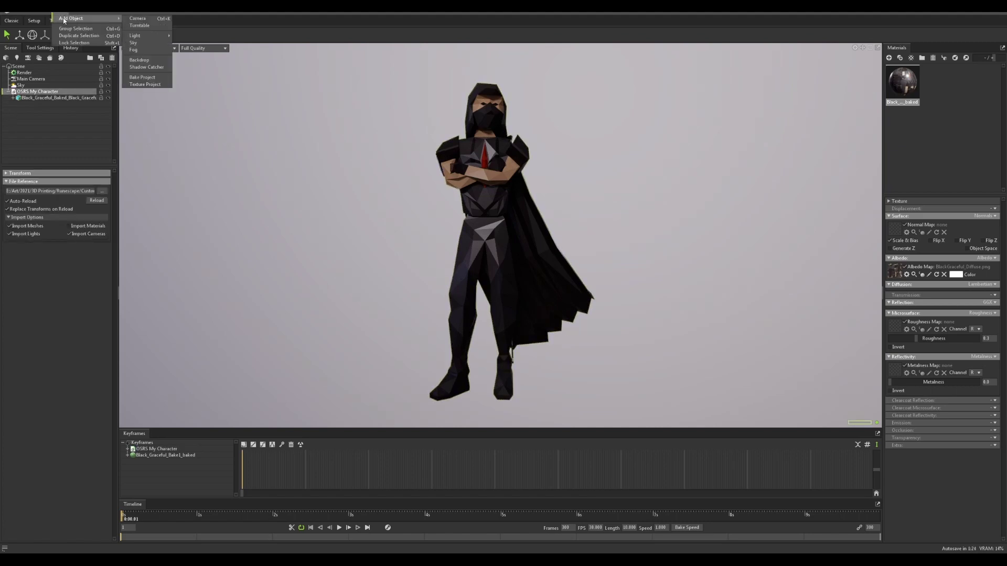
key(Return)
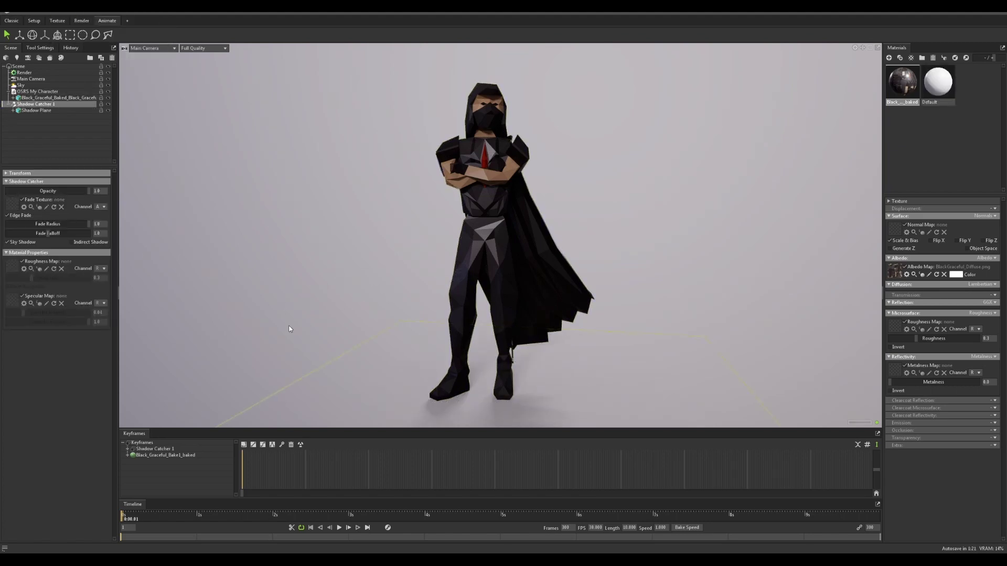
alt+drag(428, 342, 362, 338)
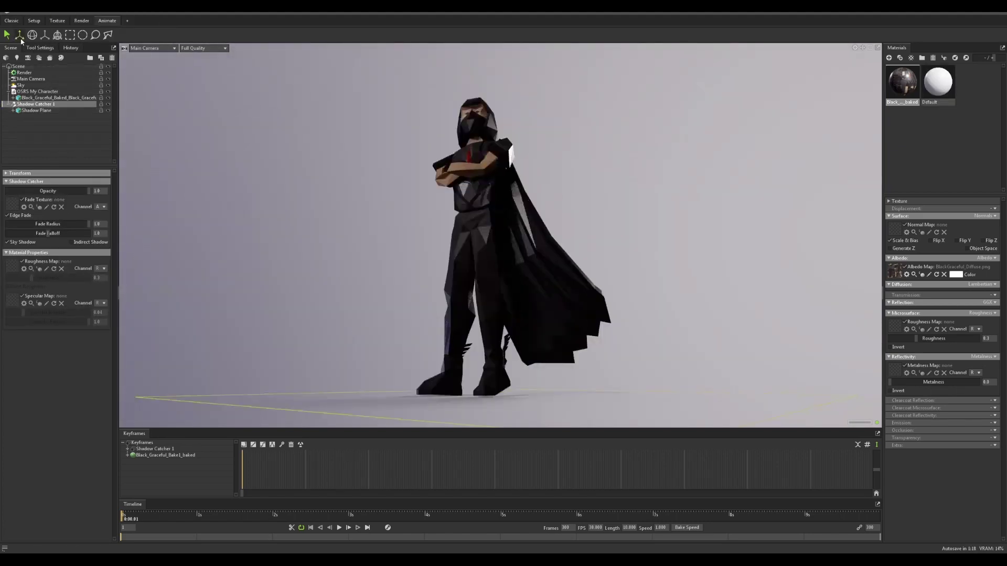
click(19, 34)
click(366, 350)
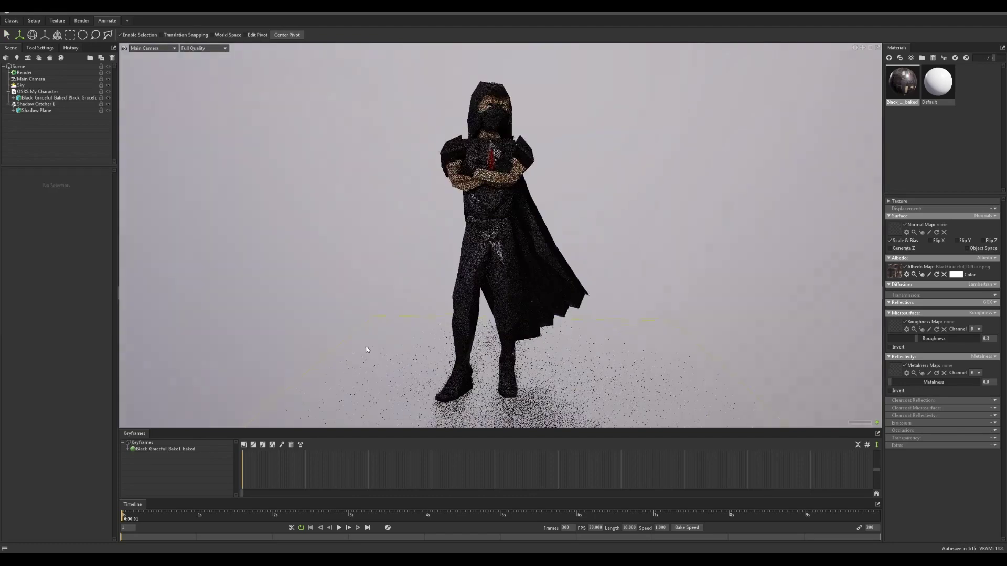
- Save the scene as OSRS Me in the Marmoset folder inside the Me project folder
key(ctrl+s)
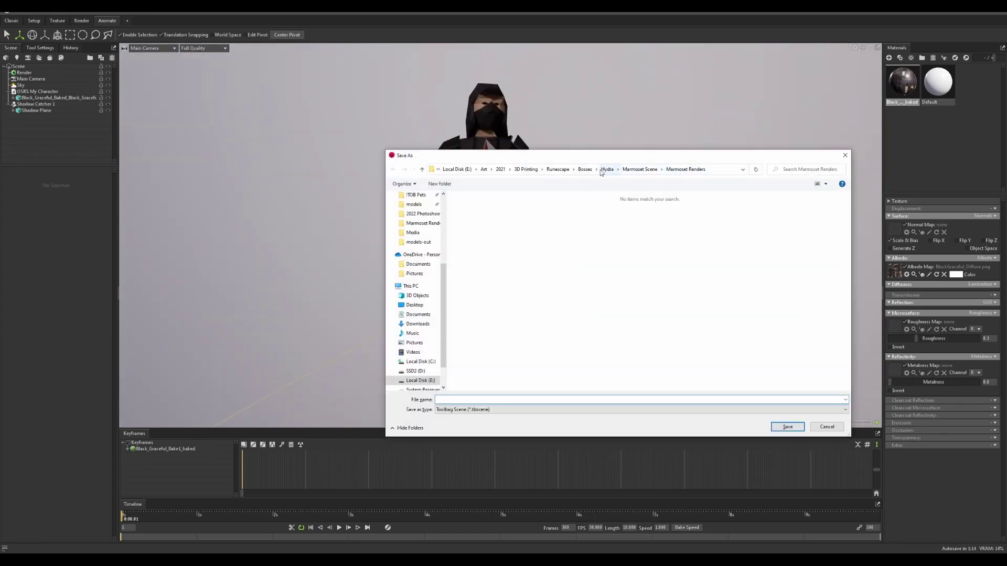
double_click(506, 219)
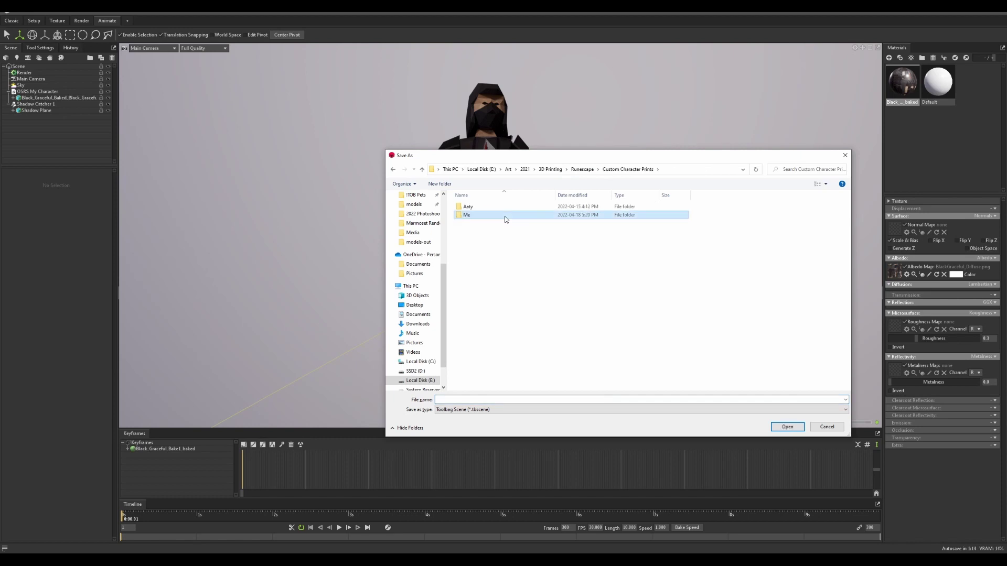
double_click(505, 218)
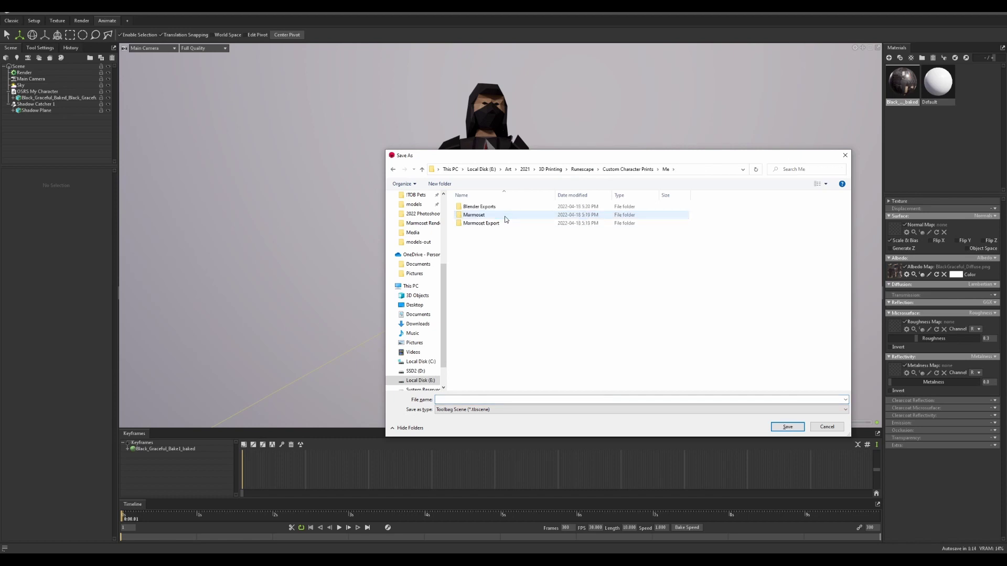
double_click(474, 215)
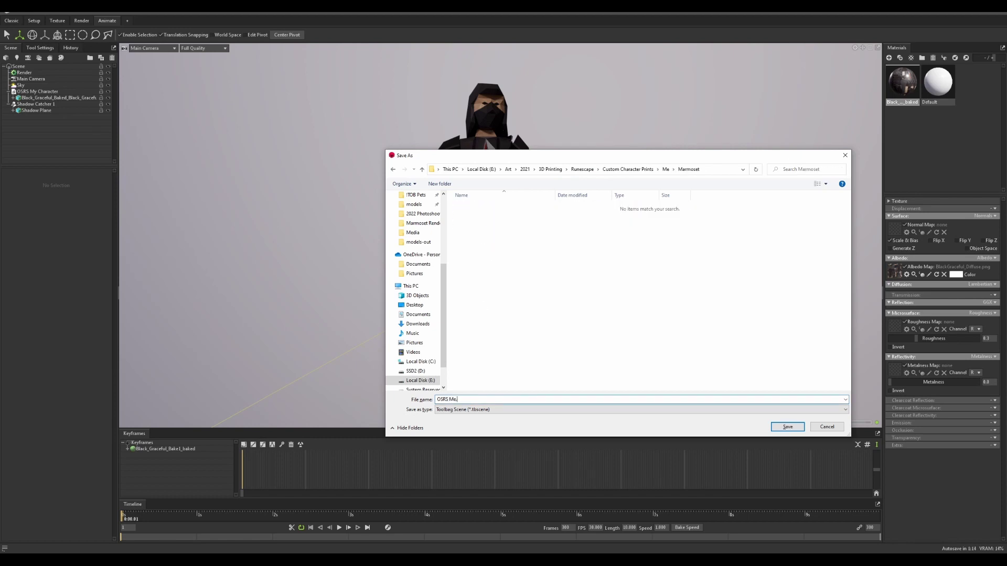
key(Return)
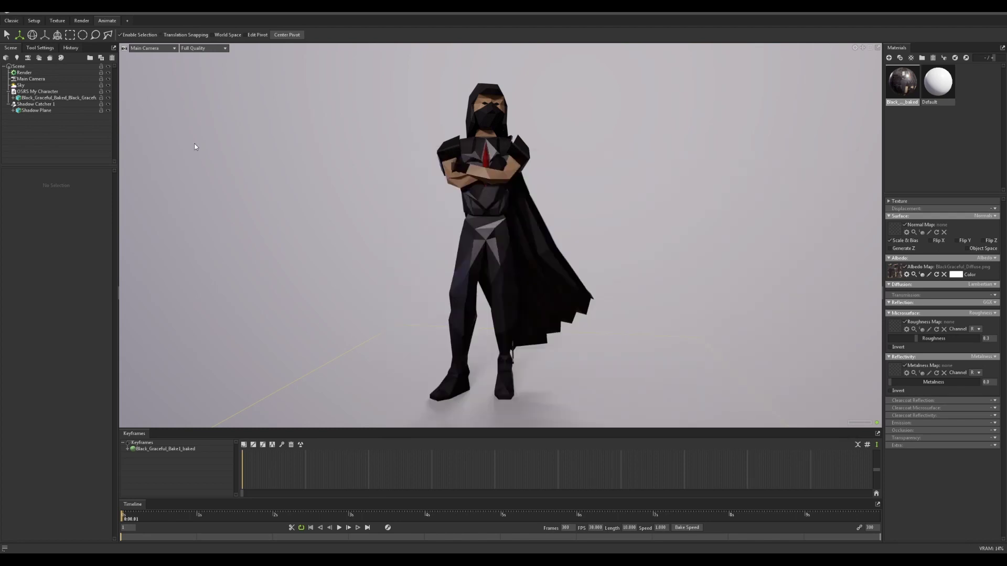
- Enable ray-traced depth of field on the main camera, focus on the character's head and raise the f-stop to soften the blur
click(49, 79)
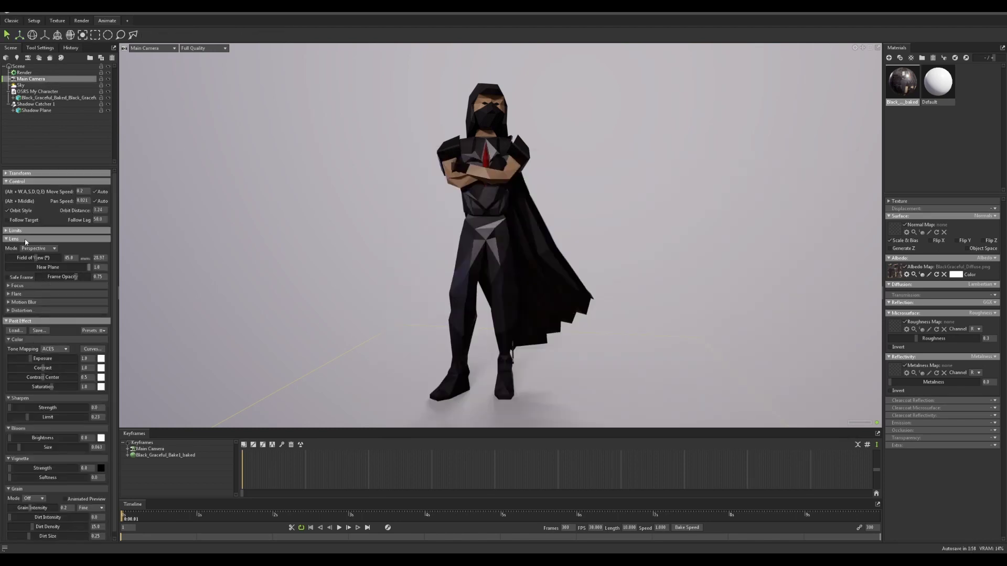
click(17, 285)
click(55, 295)
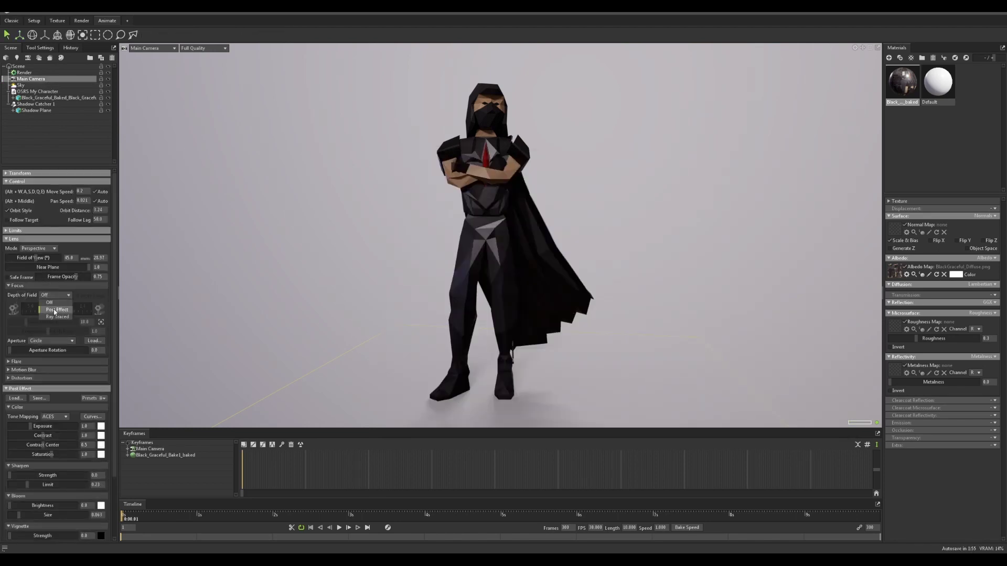
click(57, 309)
middle_click(493, 116)
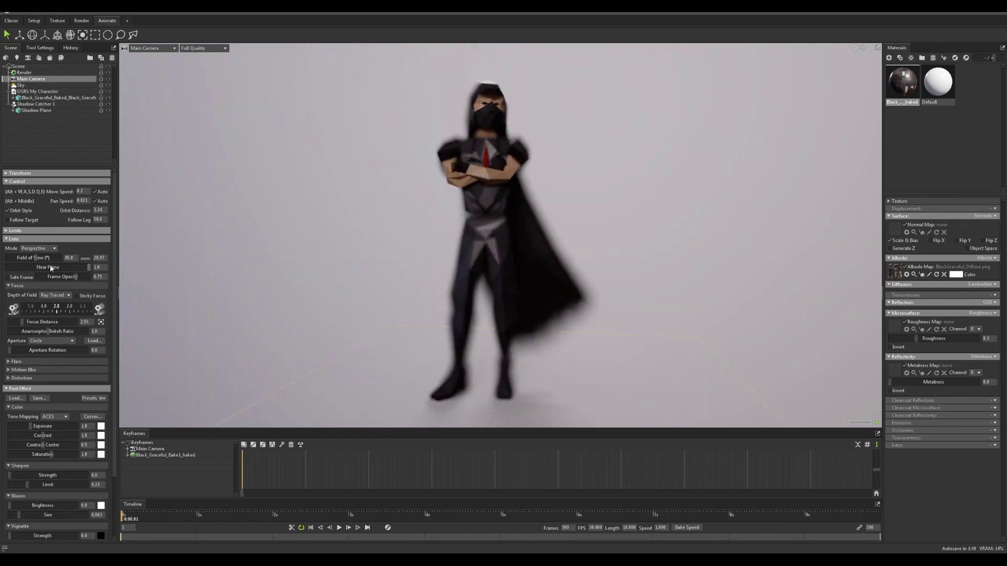
drag(52, 312, 153, 313)
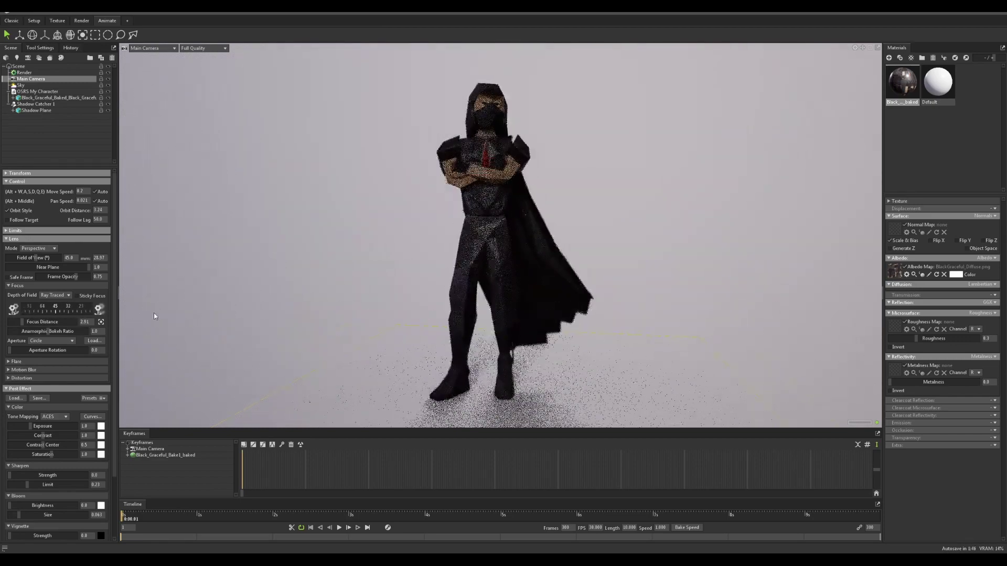
click(323, 309)
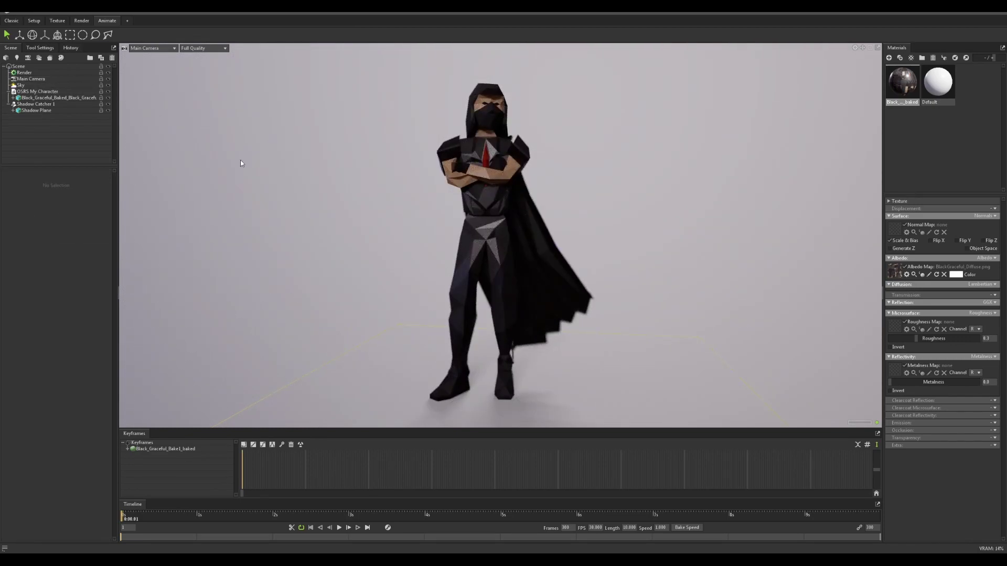
- Open the asset library beside the character, enlarge its window and filter it to show only skies
key(space)
drag(448, 205, 220, 81)
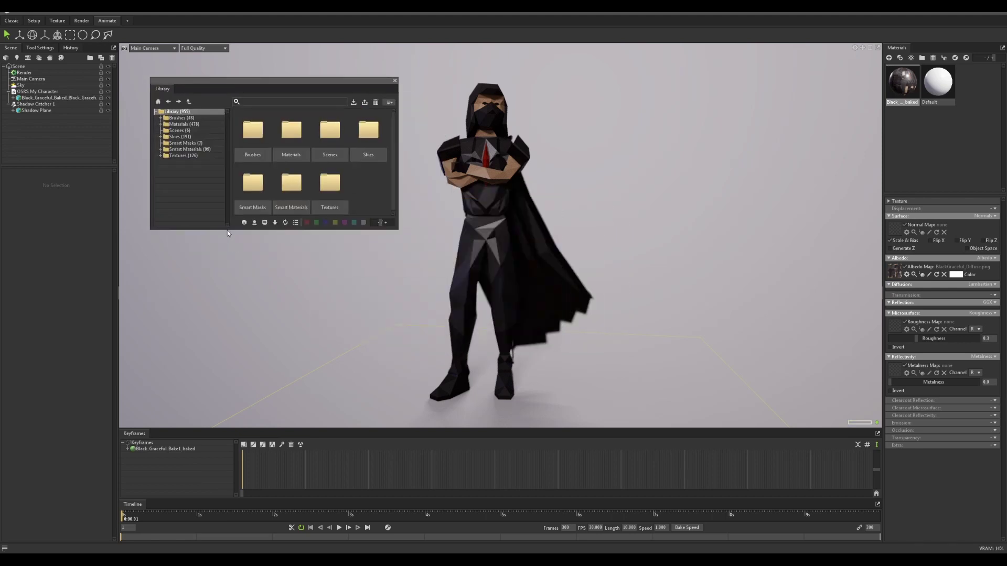
drag(228, 230, 228, 380)
click(265, 372)
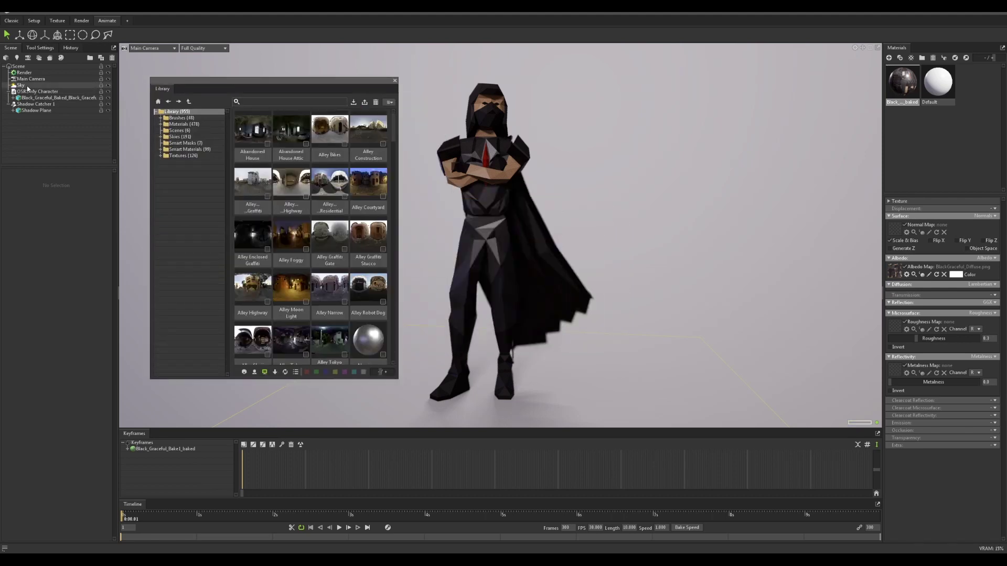
- Set the rendered image's output resolution to 1080 x 1920
click(26, 86)
click(24, 73)
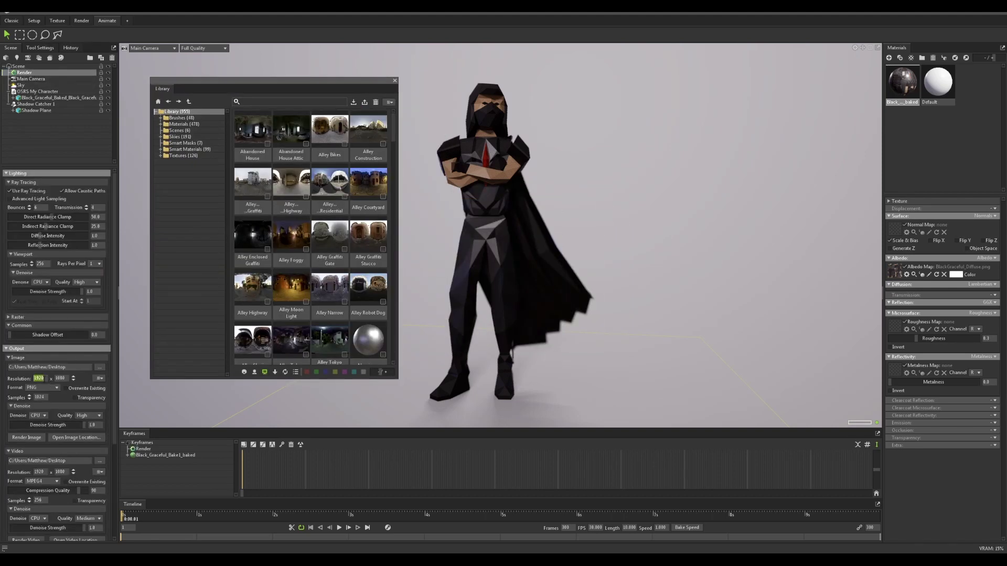
text(108)
text(1920)
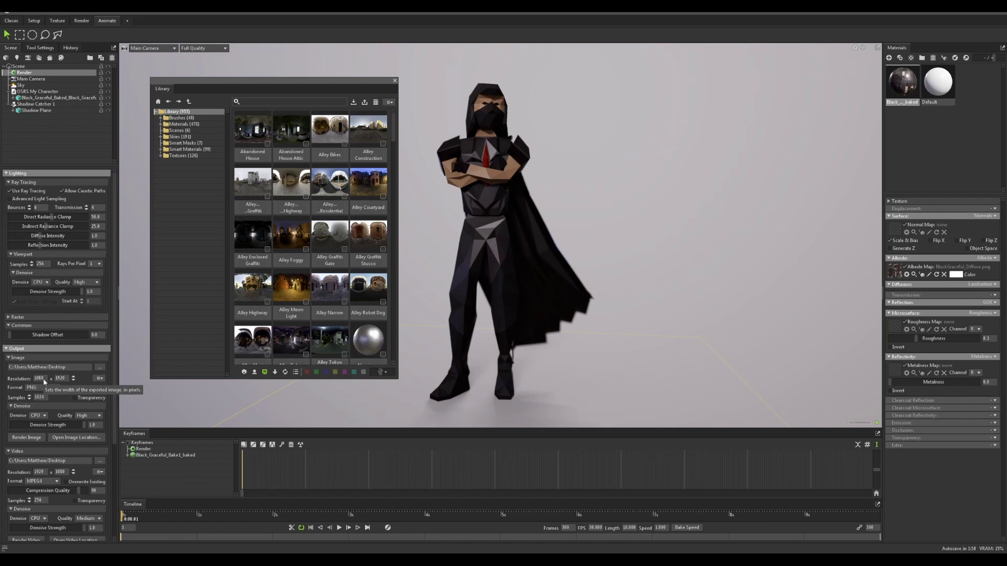
- Enable the main camera's safe frame and set its frame opacity to about 0.93
click(31, 80)
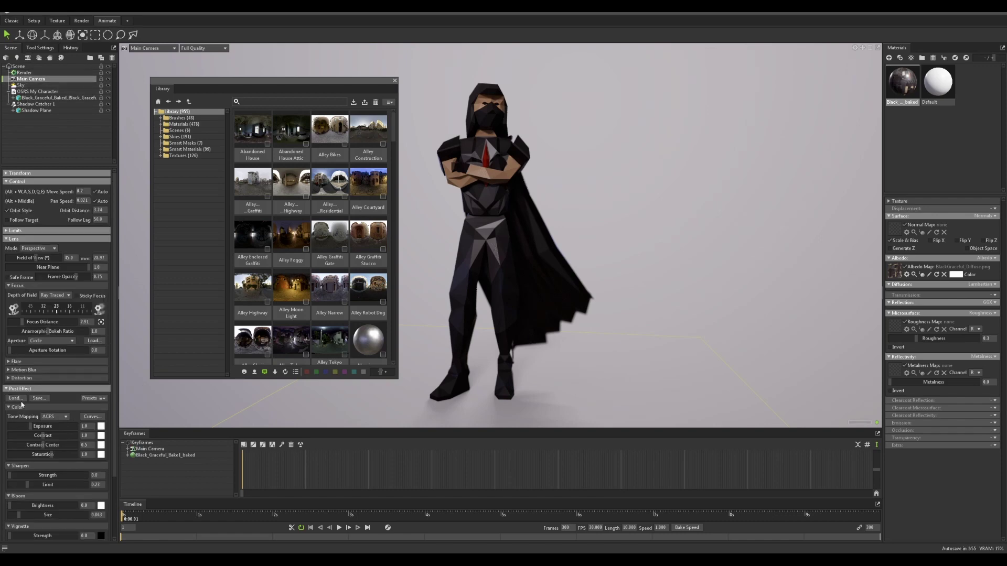
click(22, 278)
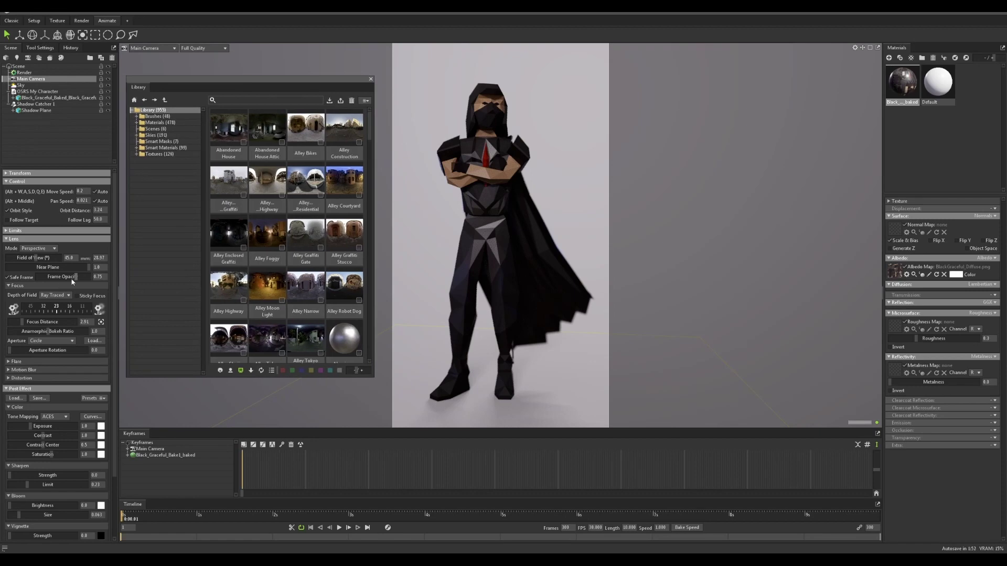
drag(74, 277, 93, 277)
drag(272, 80, 276, 79)
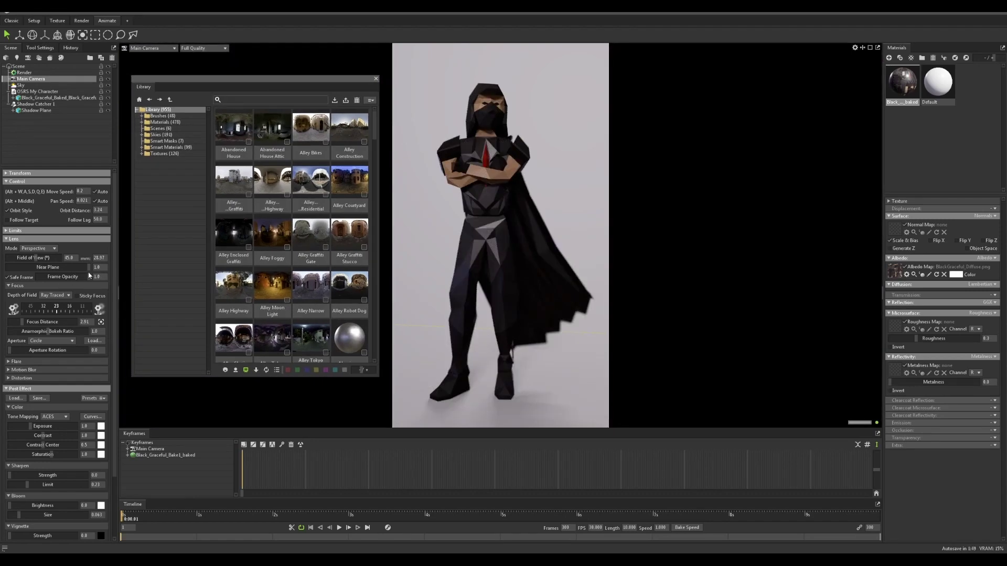
drag(89, 277, 85, 277)
alt+drag(566, 124, 569, 169)
- Narrow the camera's field of view to about 23.5°, reframe the character within the portrait frame and raise the f-stop to about 64
click(39, 249)
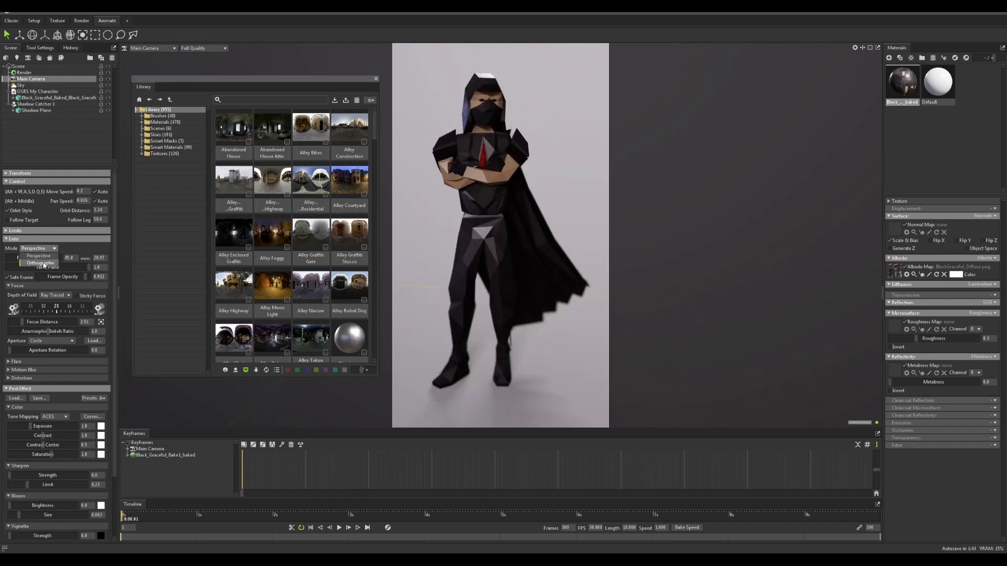
click(38, 251)
drag(35, 258, 28, 258)
scroll(501, 260, down, 1)
scroll(502, 193, down, 3)
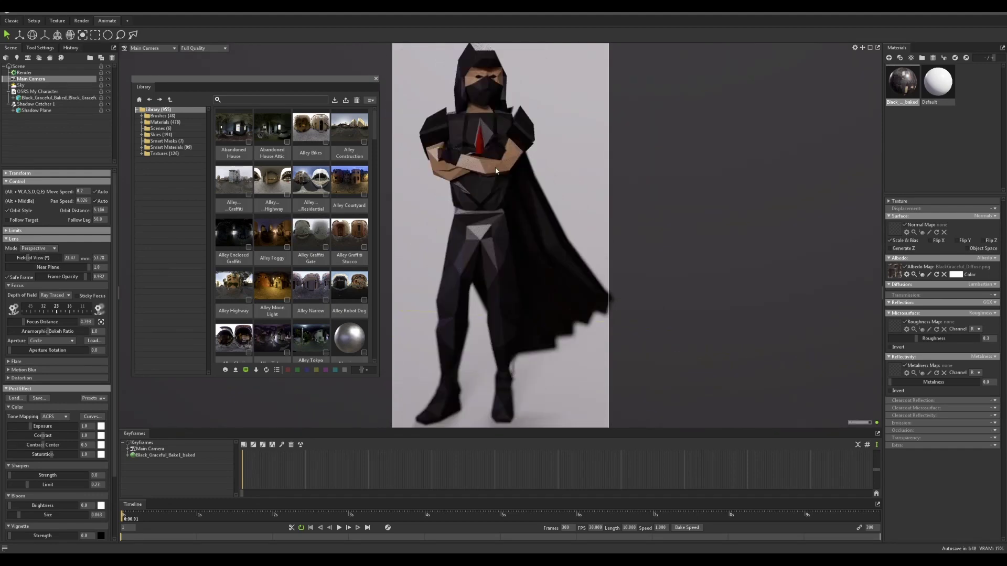
alt+drag(496, 201, 485, 200)
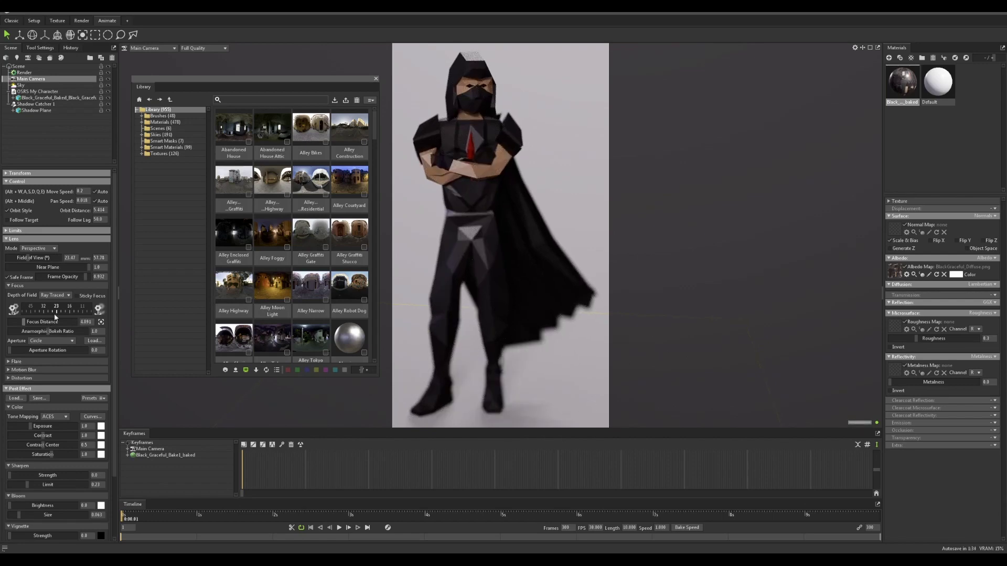
drag(55, 316, 103, 314)
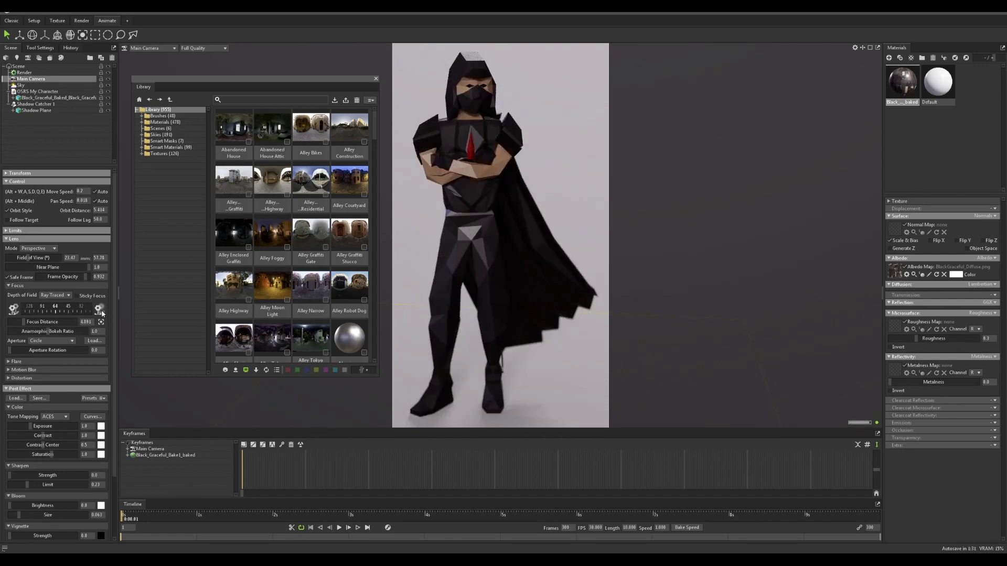
- Load the Alley Bikes sky as lighting and set the main camera's vignette strength to about 0.5
double_click(313, 133)
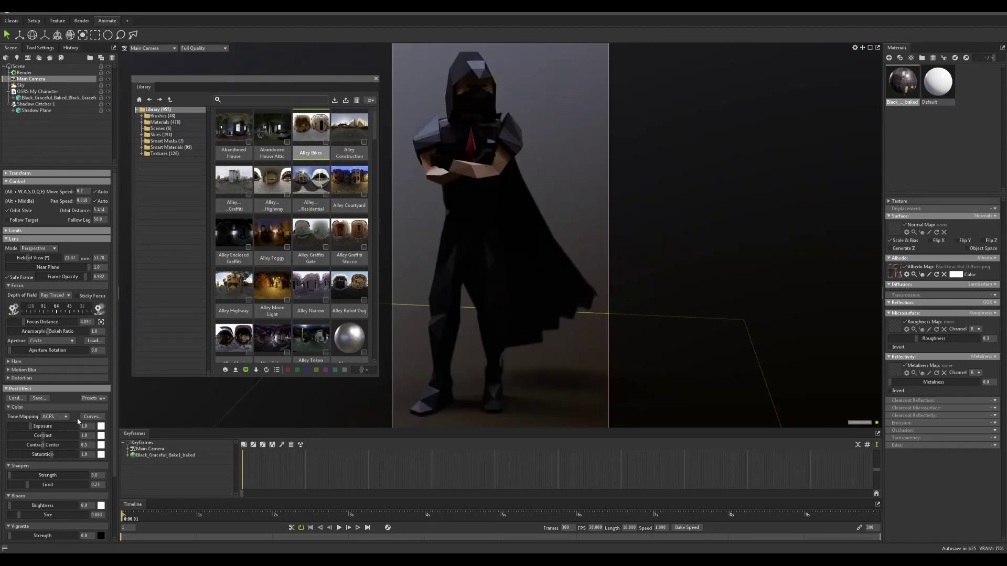
scroll(29, 471, down, 2)
drag(32, 479, 42, 480)
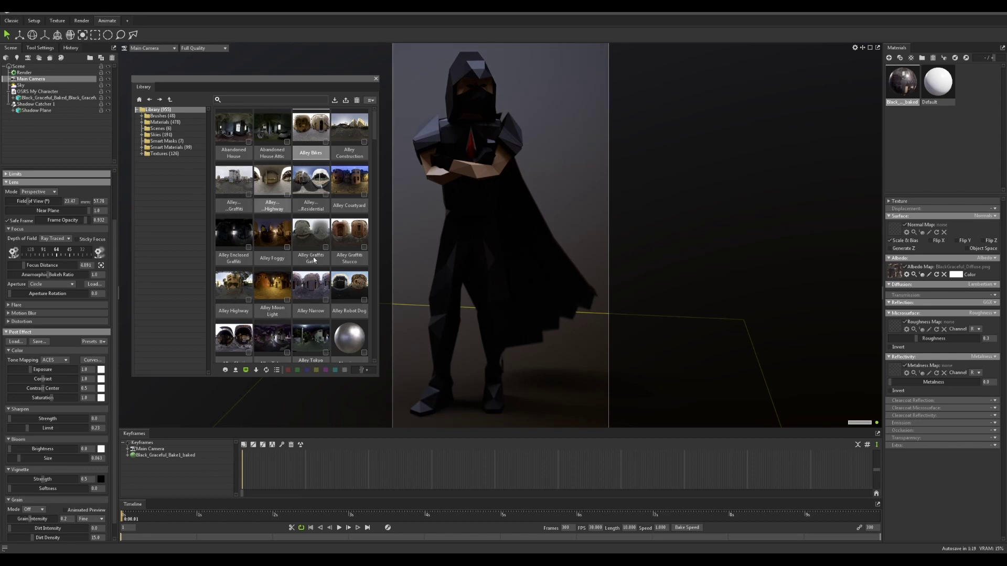
- Switch to the Render workspace, enlarge the secondary perspective viewport and frame the character mesh in it
click(81, 20)
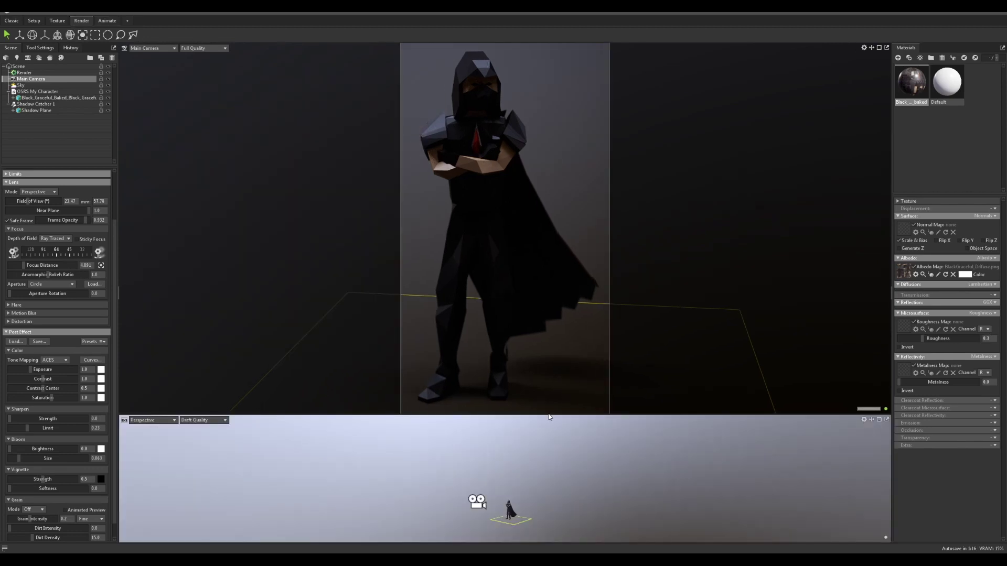
drag(548, 415, 548, 366)
drag(568, 480, 574, 455)
scroll(503, 501, up, 3)
click(498, 507)
key(f)
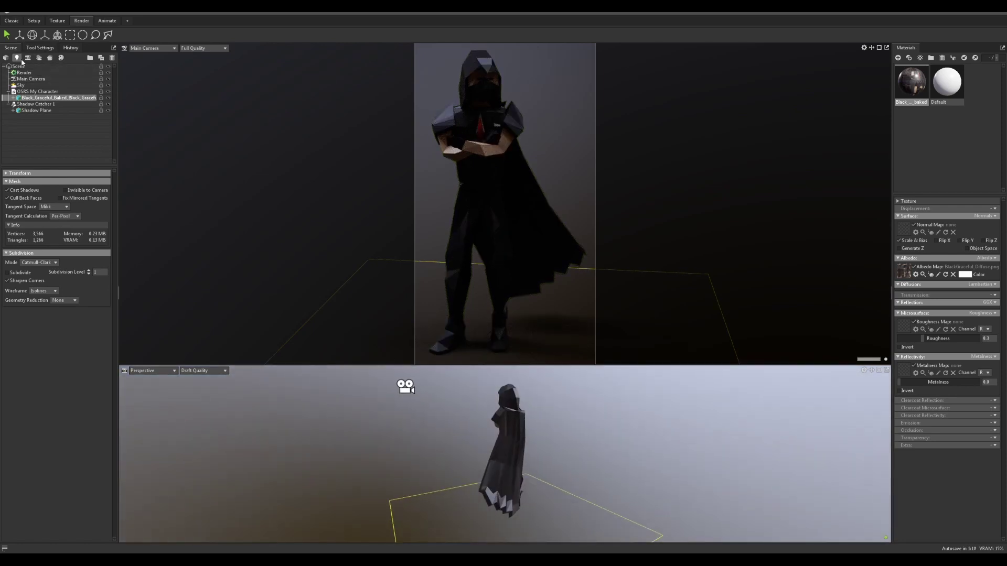
click(20, 59)
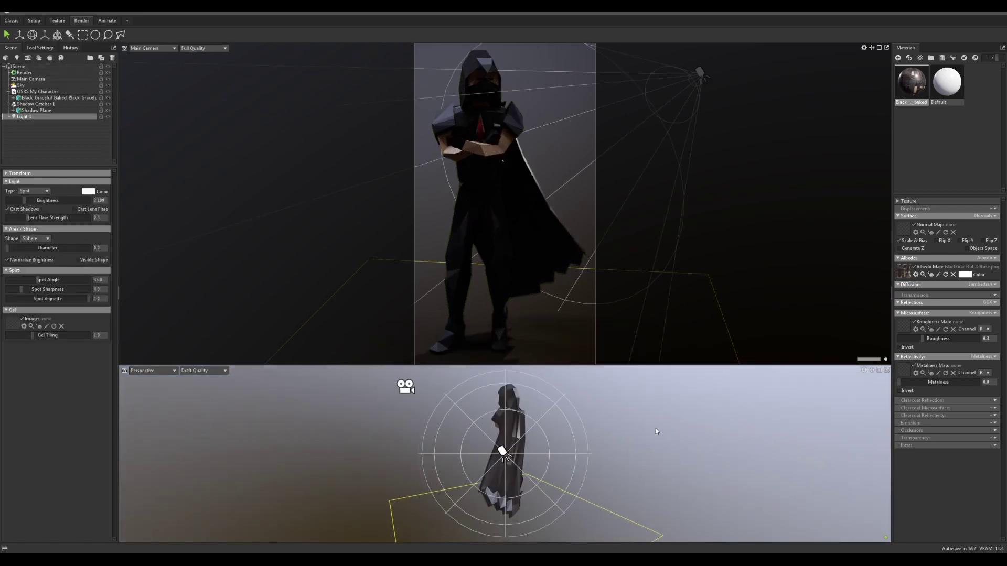
key(Delete)
drag(640, 435, 726, 441)
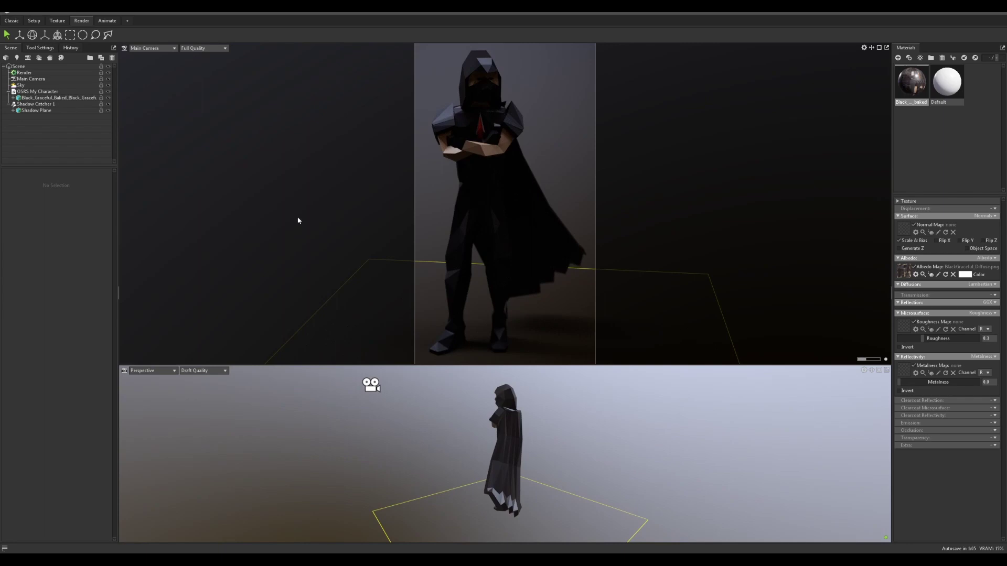
click(18, 58)
key(Delete)
- Add a spot light aimed at the character from the side and increase its brightness
drag(577, 449, 546, 450)
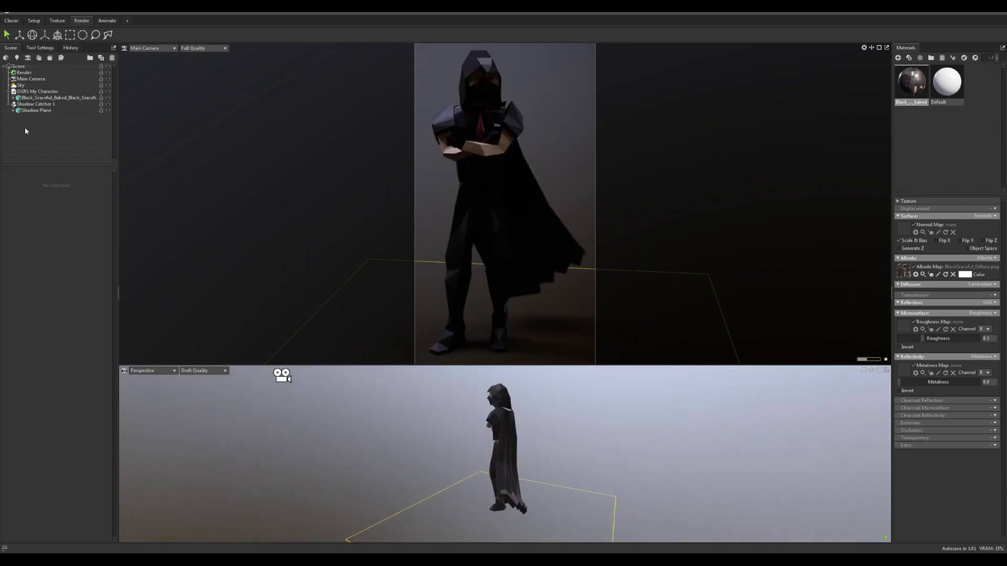
click(18, 58)
drag(29, 200, 30, 200)
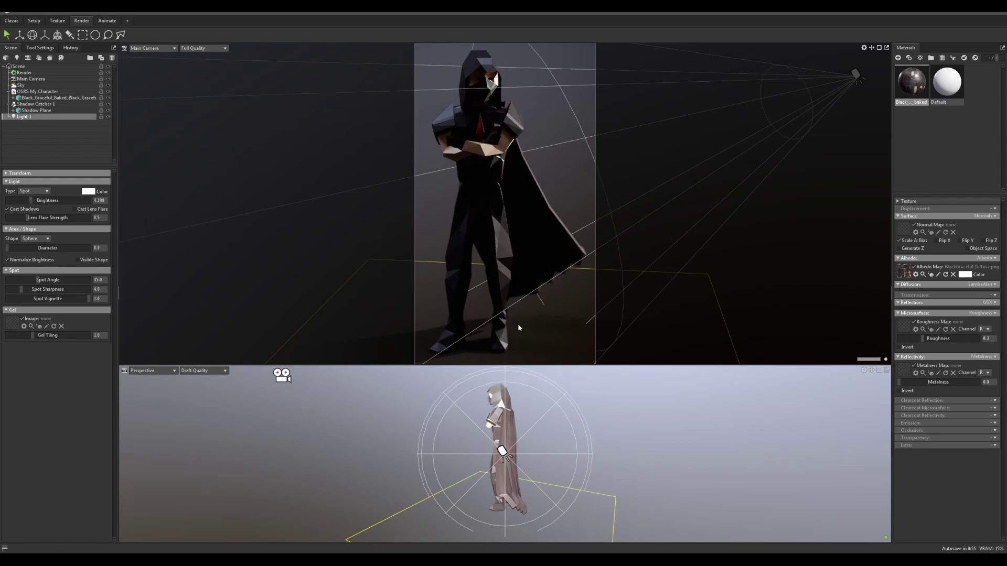
- Enlarge the spot light's diameter to about 1.1, lower its brightness to about 3.9 and tint it pale blue
mouse_move(14, 248)
mouse_down()
mouse_move(26, 248)
mouse_move(18, 248)
mouse_up()
drag(30, 201, 28, 200)
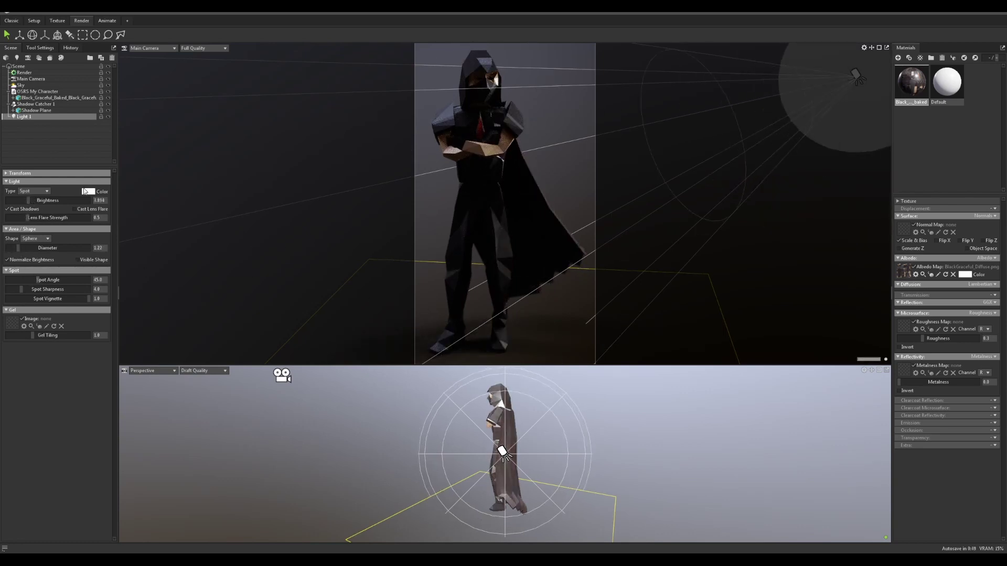
click(87, 191)
drag(515, 270, 501, 263)
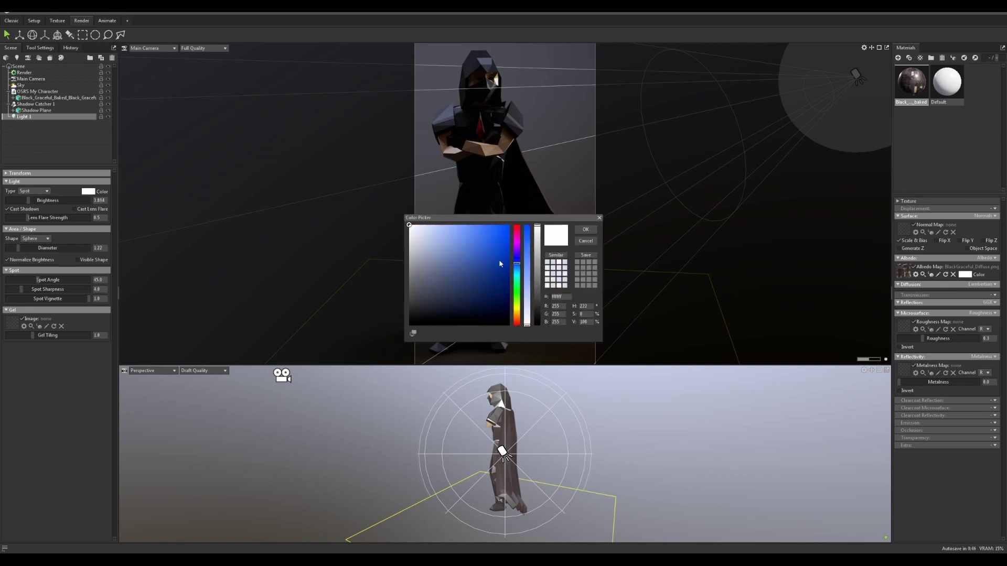
drag(427, 225, 445, 223)
click(587, 230)
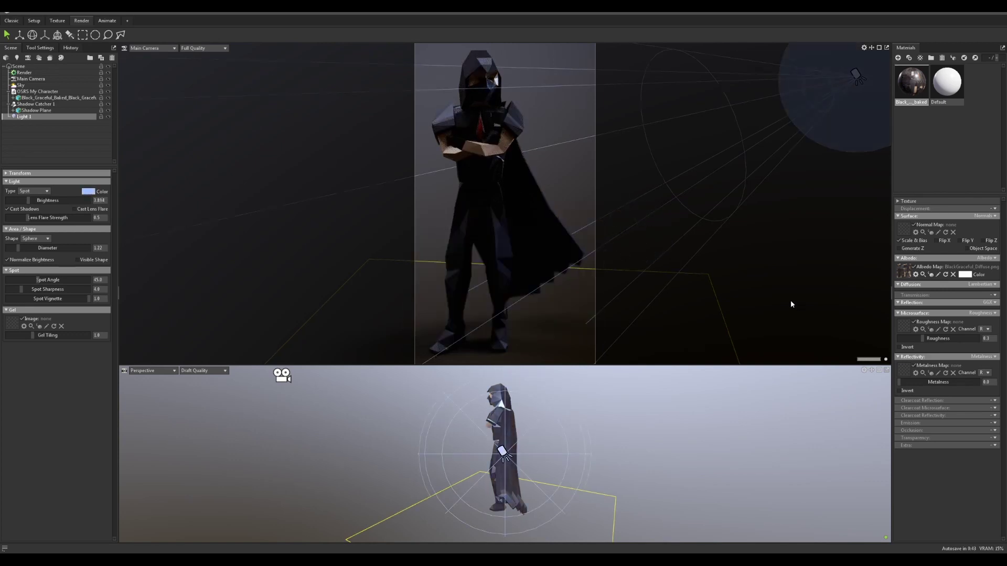
click(791, 302)
- Add a second spot light from the opposite side, colour it orange, reduce its brightness, enlarge its diameter and narrow its spot angle
drag(647, 422, 713, 390)
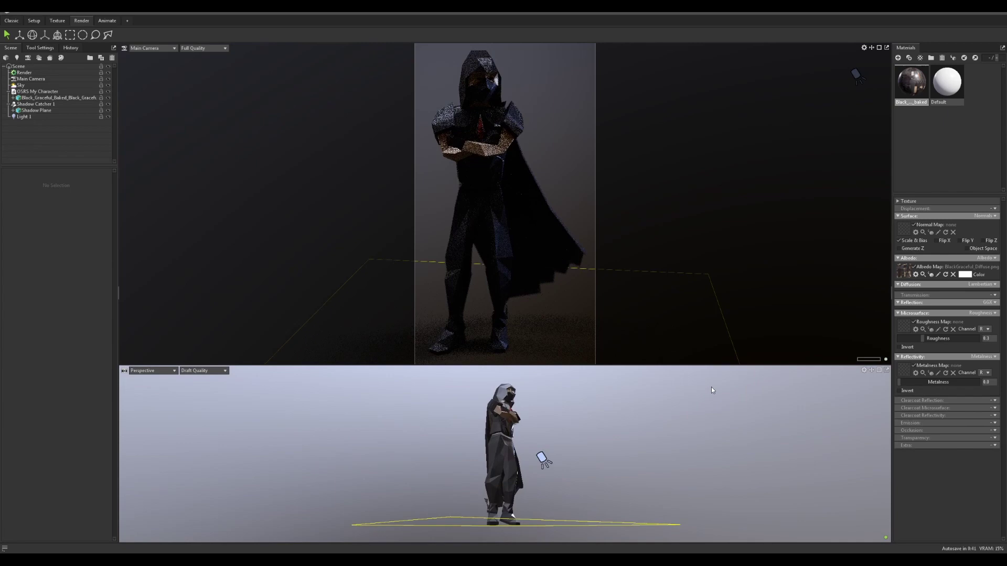
click(17, 59)
click(87, 194)
click(516, 312)
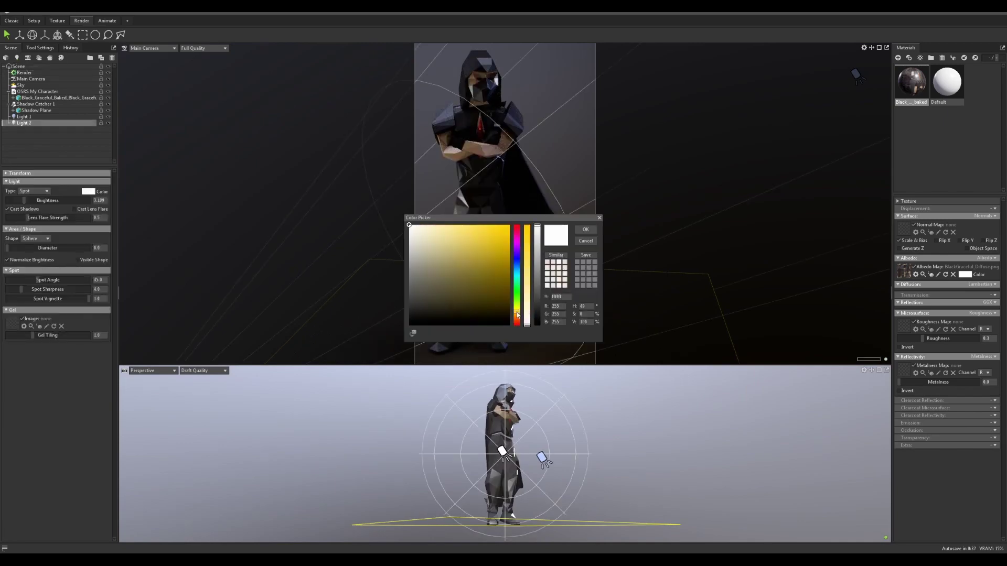
drag(467, 230, 509, 226)
click(517, 317)
click(585, 229)
drag(25, 201, 12, 247)
drag(35, 280, 30, 280)
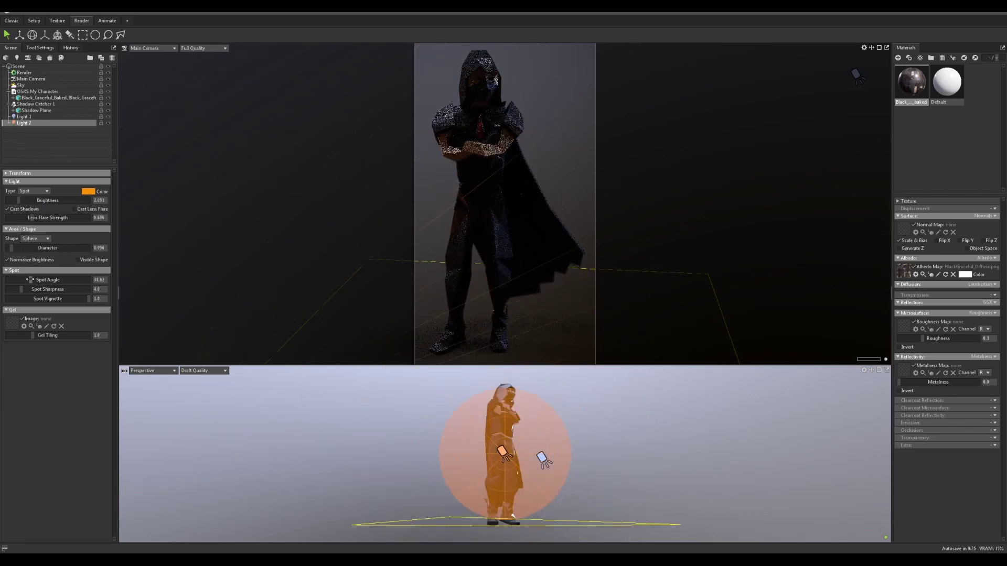
- Raise the sky light's brightness to about 1.5
click(20, 85)
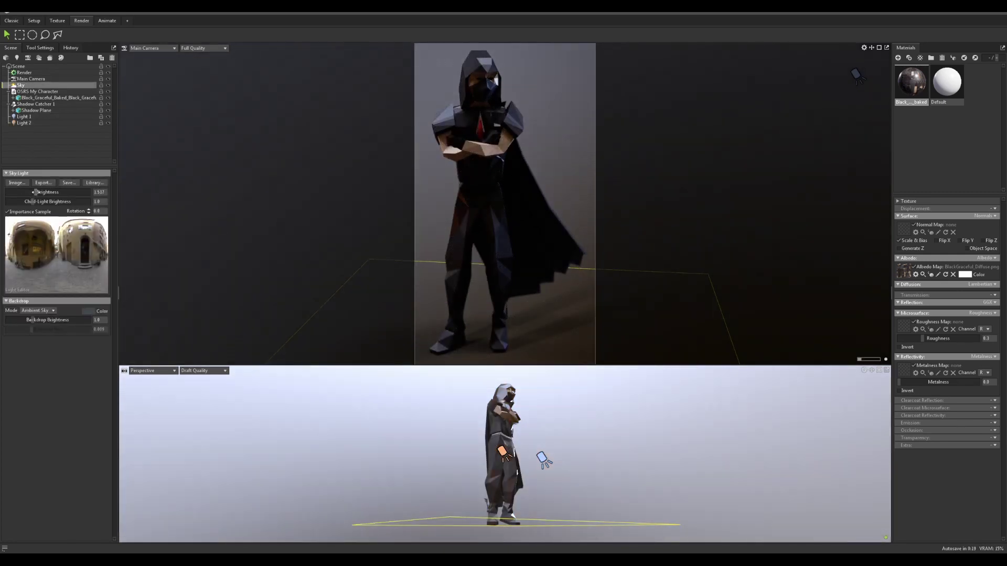
click(420, 259)
- Enlarge the shadow catcher by setting its scale to 5
click(35, 104)
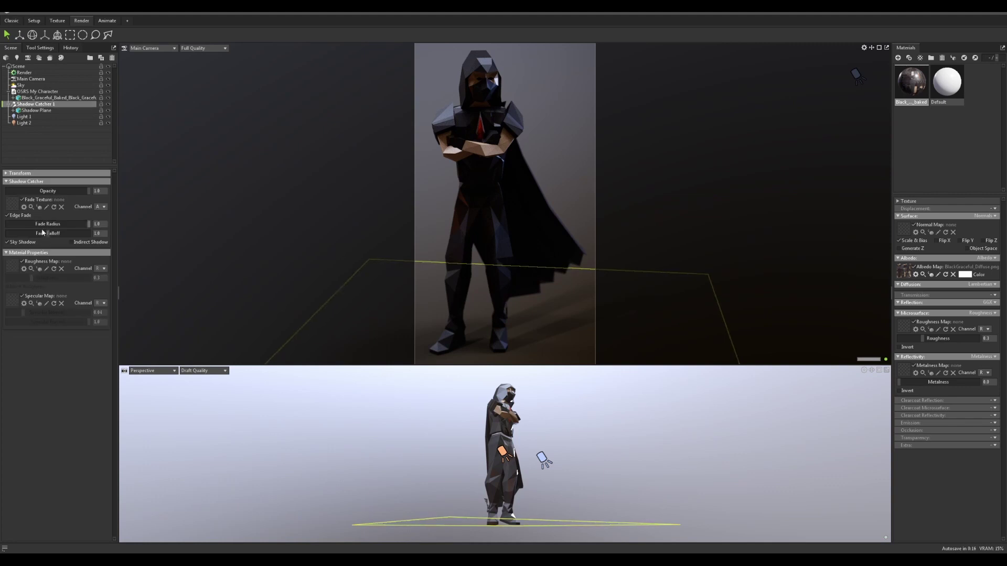
click(10, 172)
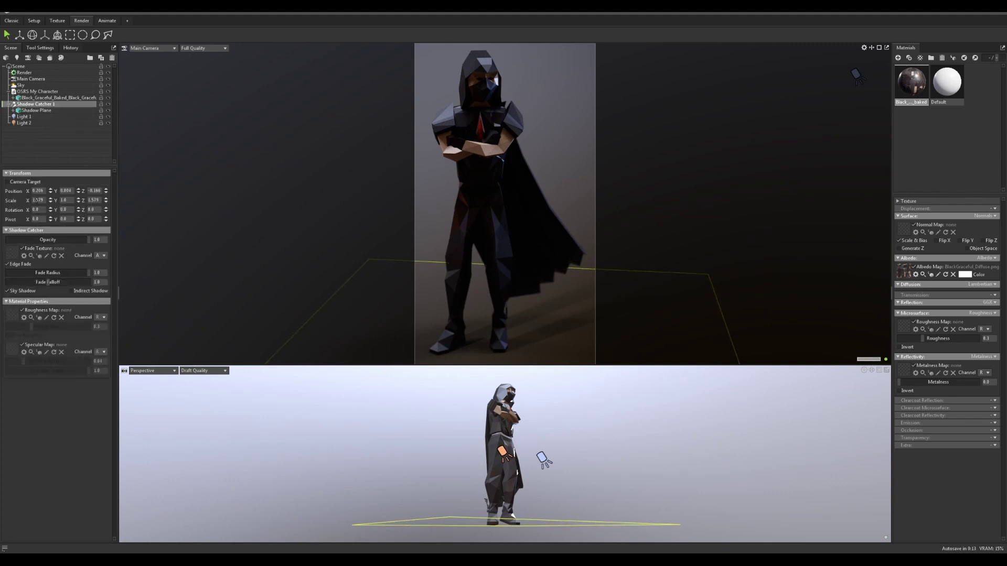
text(5)
key(Tab)
key(Tab)
text(5)
key(Return)
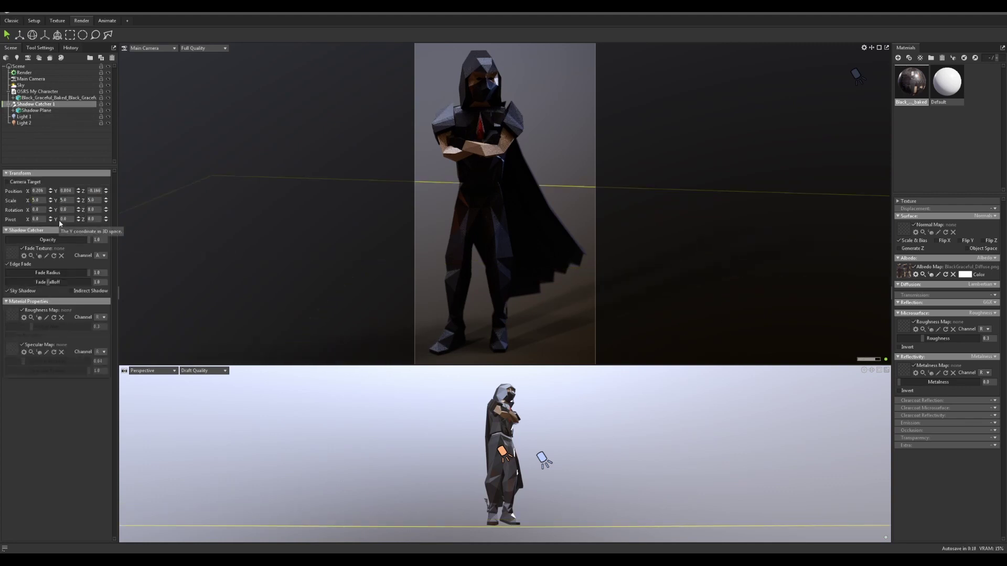
click(586, 104)
- Enable advanced light sampling in the scene's ray tracing settings
click(24, 72)
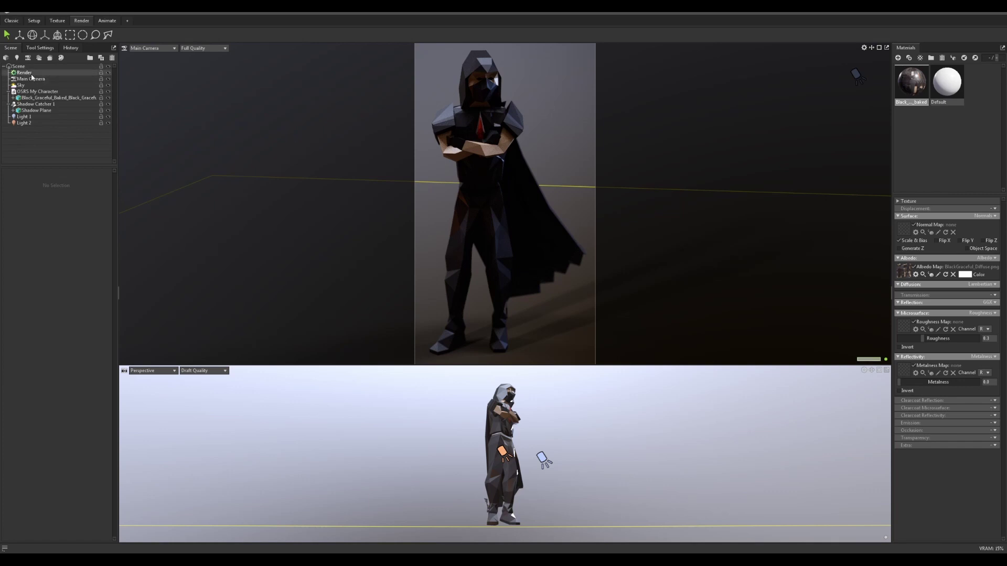
click(23, 199)
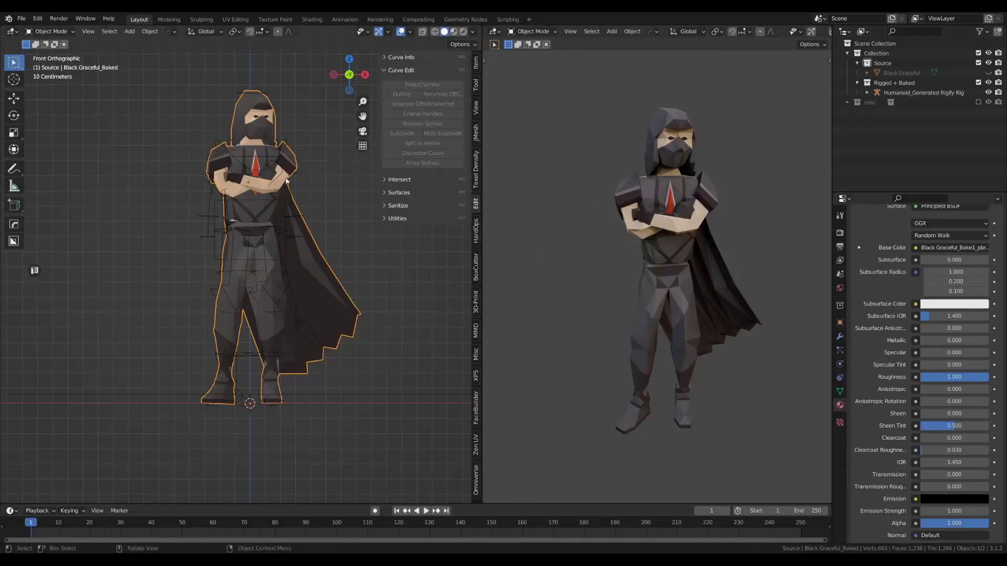
- Switch to Blender and add a second material slot to the baked character with a new material named Emissive
scroll(954, 238, up, 5)
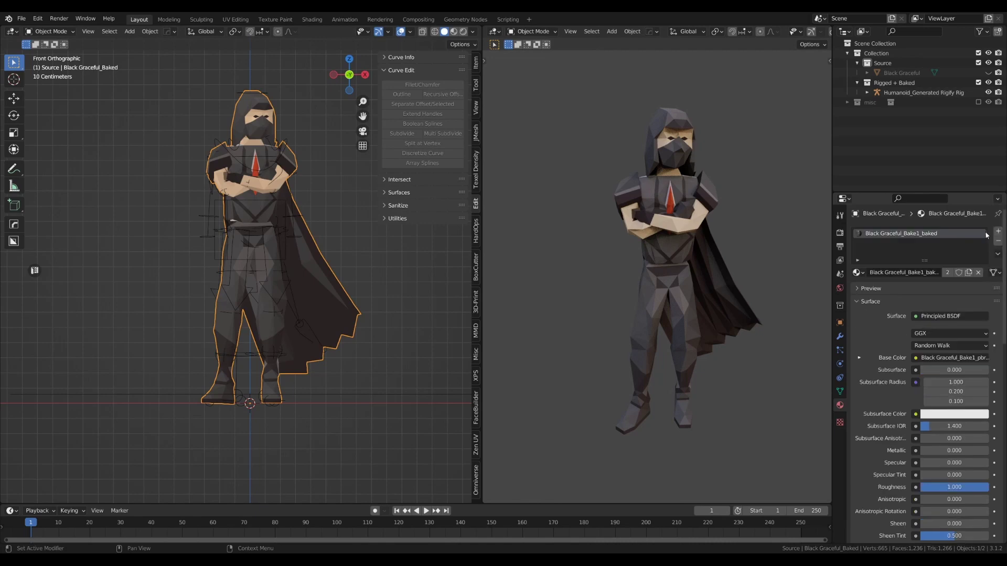
click(998, 232)
click(874, 290)
click(875, 288)
double_click(877, 244)
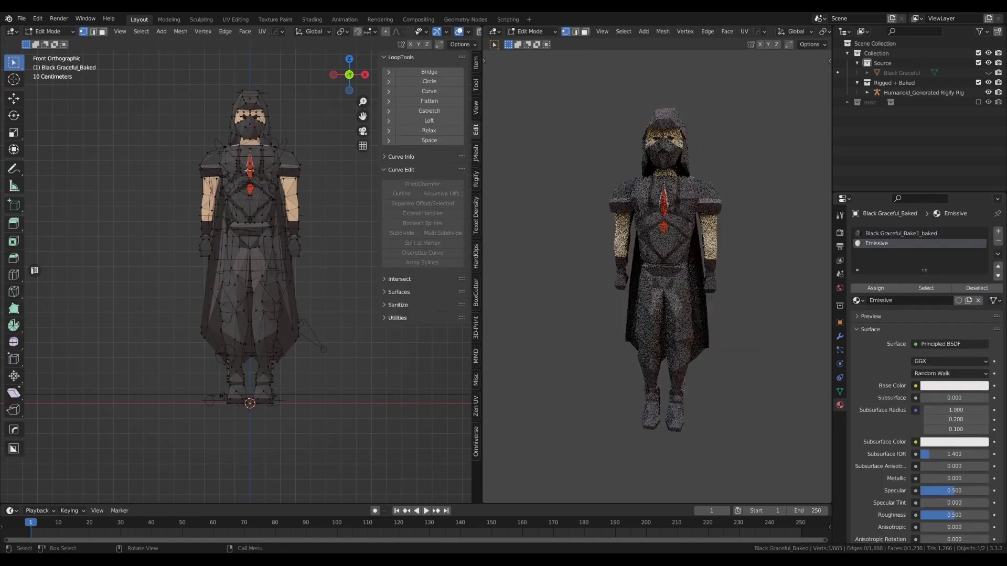
- Select all red faces of the chest emblem, including the small lower diamond, and assign them the Emissive material
scroll(267, 315, up, 10)
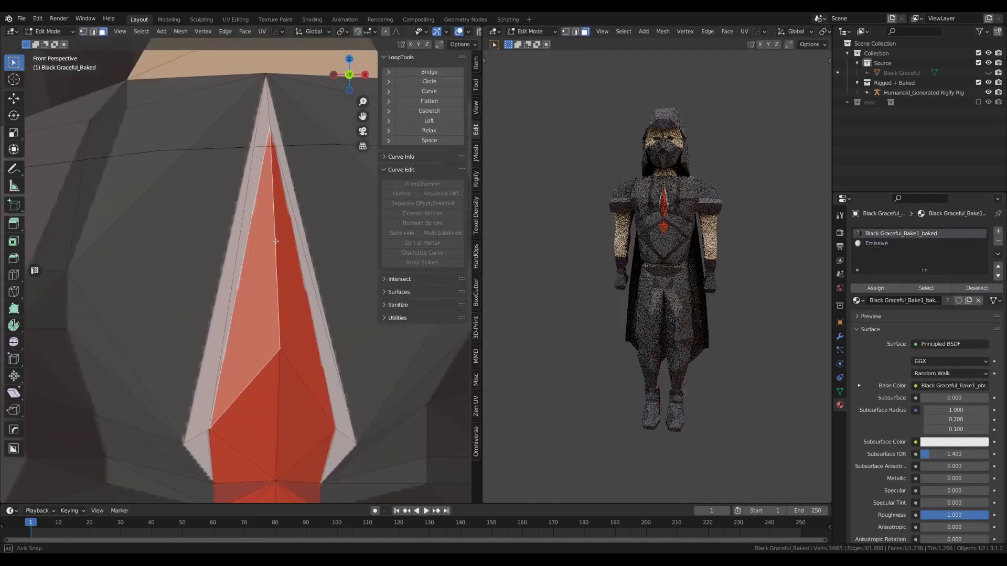
ctrl+click(267, 315)
scroll(272, 325, down, 6)
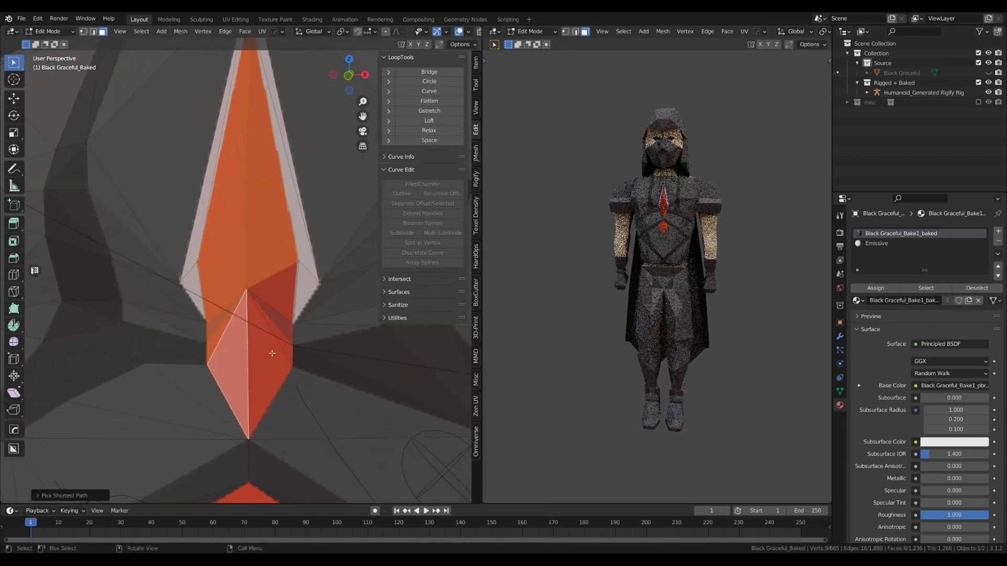
scroll(247, 352, up, 4)
shift+click(243, 296)
middle_drag(252, 297, 235, 295)
shift+click(253, 263)
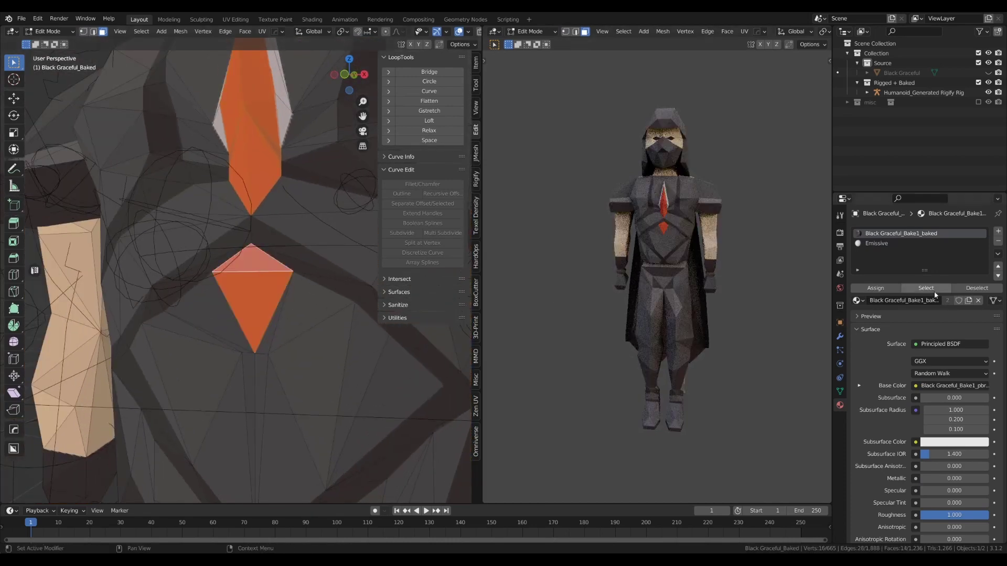
click(884, 244)
click(875, 288)
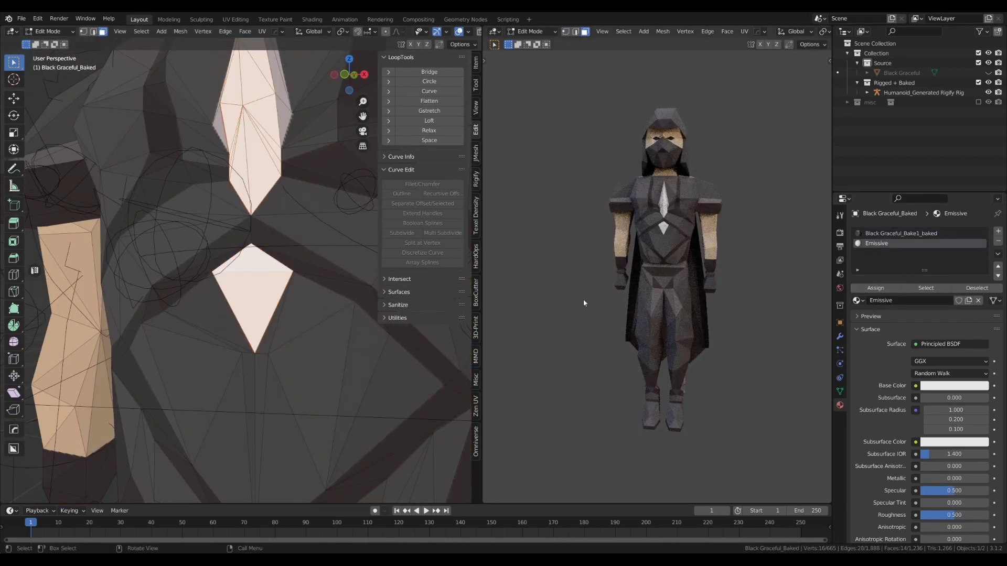
- Return to object mode and export the selected character as OBJ, overwriting OSRS My Character.obj
key(Tab)
key(q)
scroll(252, 273, down, 6)
key(q)
mouse_move(257, 275)
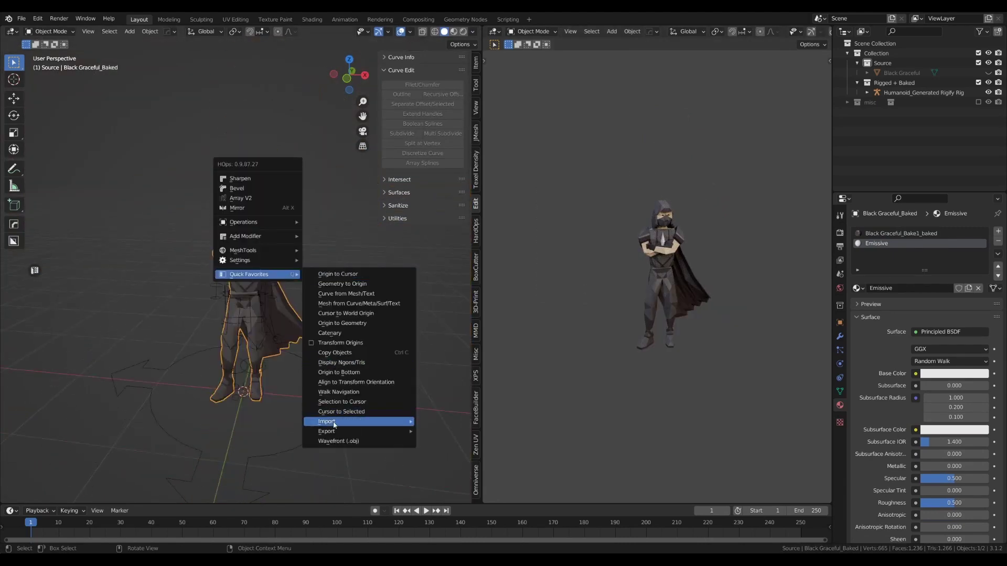
mouse_move(336, 431)
click(492, 363)
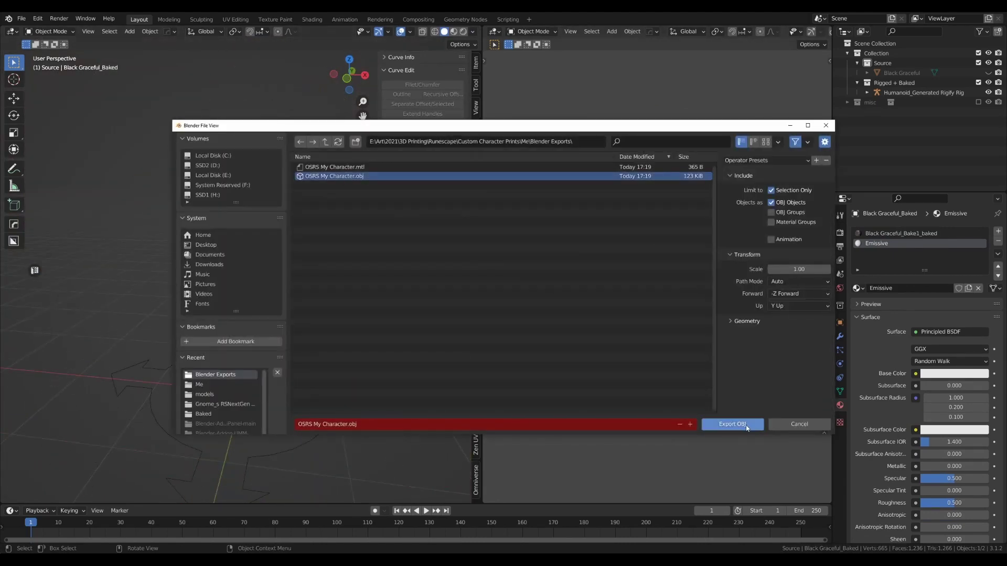
click(747, 428)
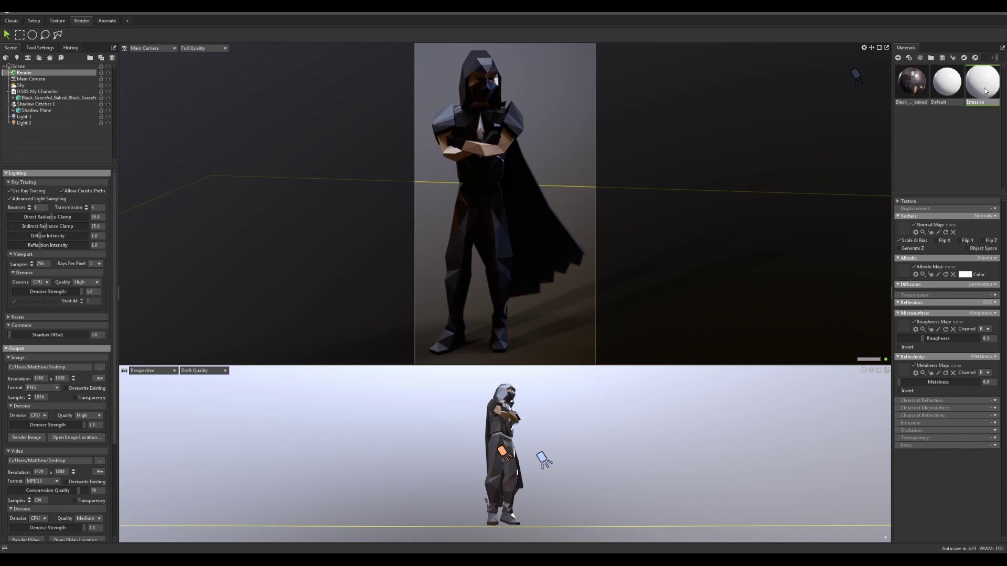
- Switch to Marmoset Toolbag, enable emission on the imported Emissive material and open its glow colour
click(996, 423)
click(979, 439)
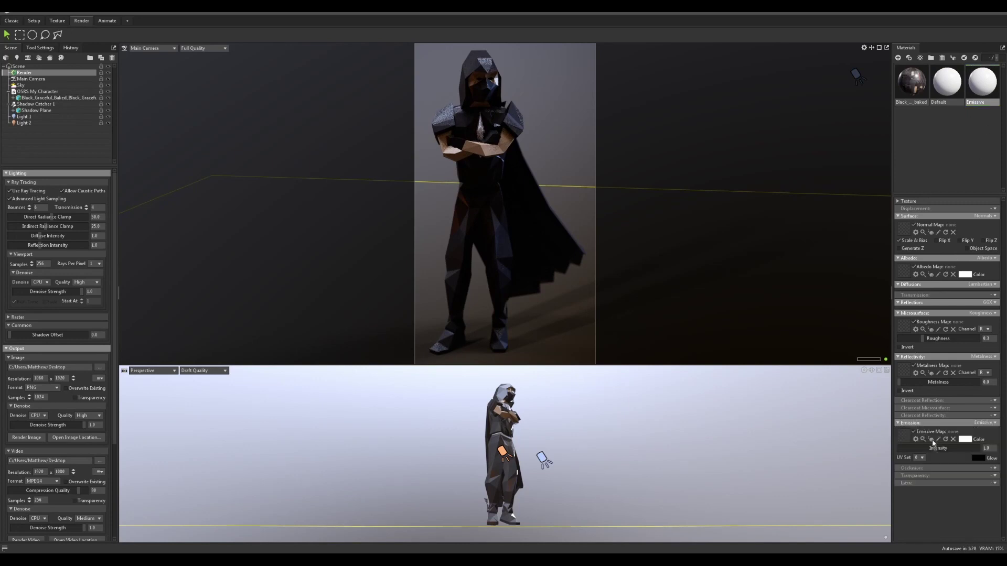
click(979, 459)
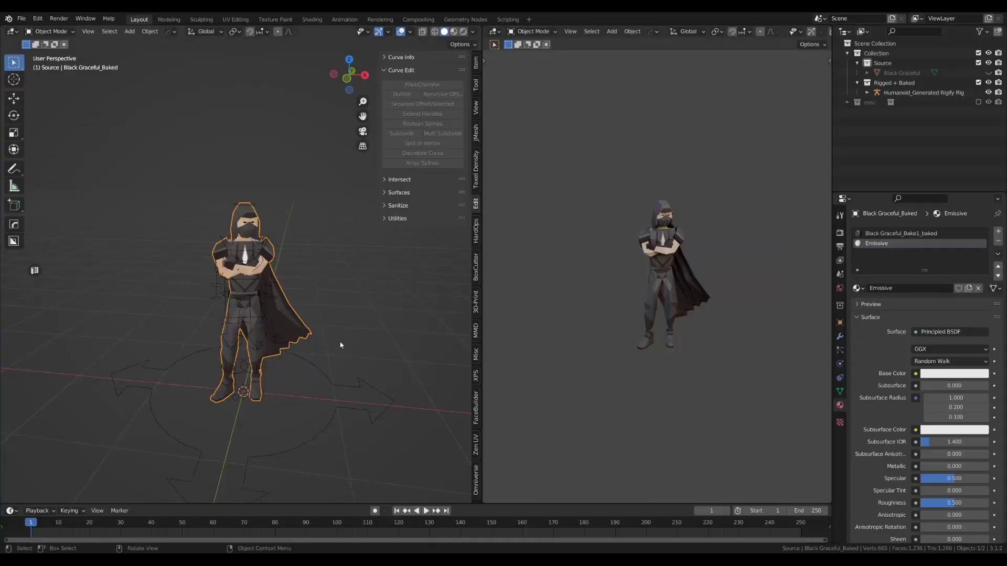
- Switch to Blender and restore the original red baked material on the character's chest emblem
scroll(341, 342, up, 5)
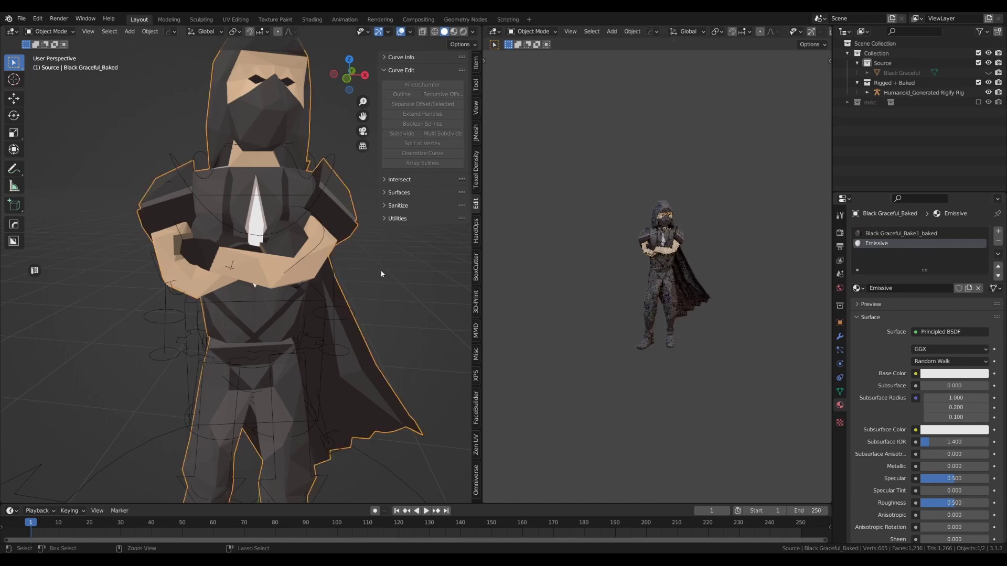
key(Tab)
key(Tab)
scroll(355, 310, up, 4)
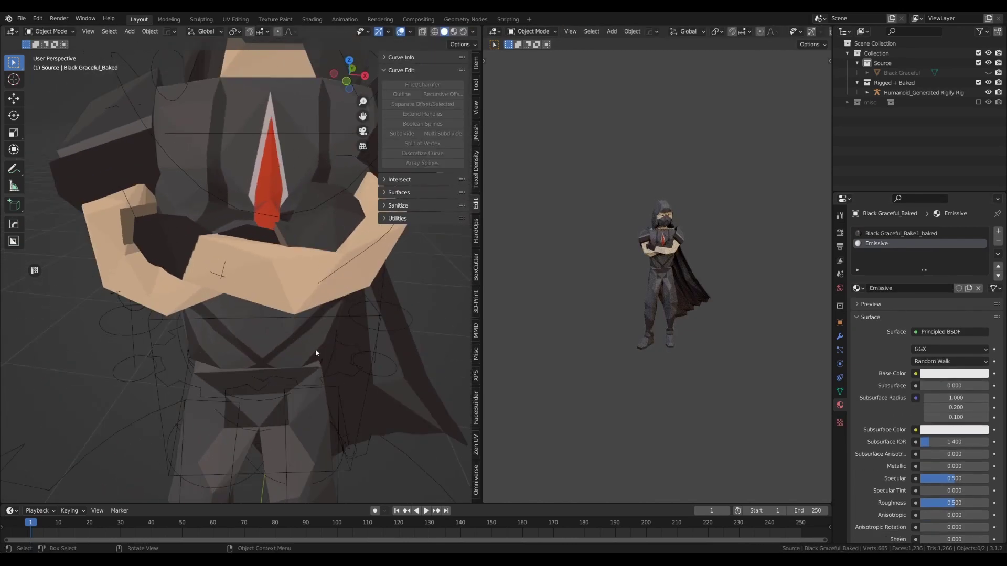
click(313, 386)
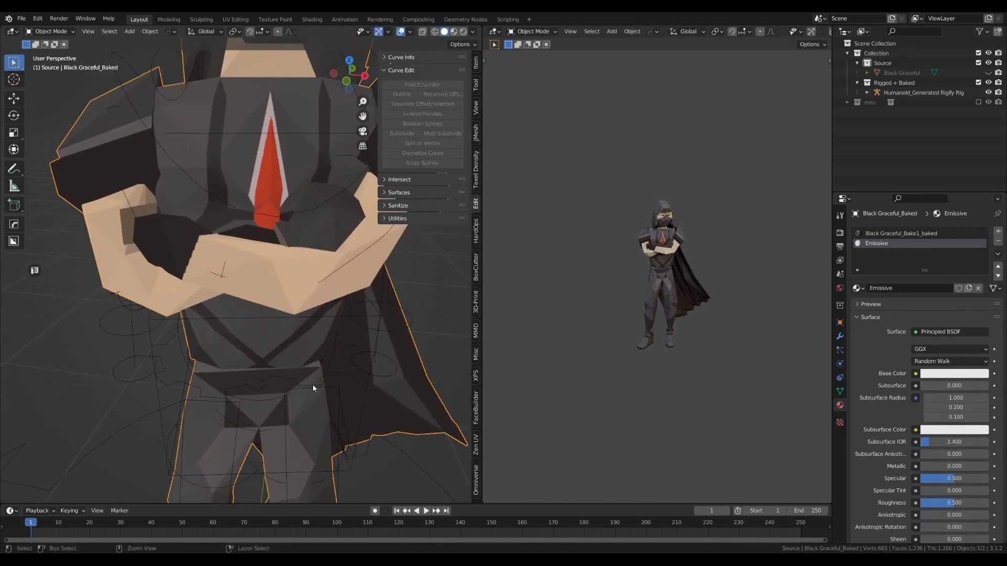
key(Tab)
key(Tab)
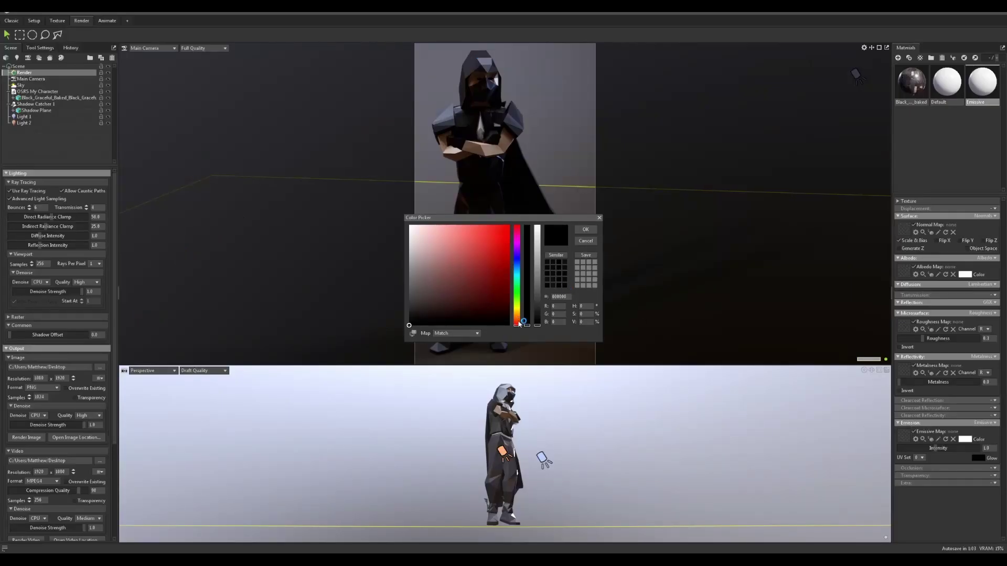
- Switch to Marmoset Toolbag, give the Emissive material a bright red glow, try an intensity of 50 and reduce it to about 30
click(518, 323)
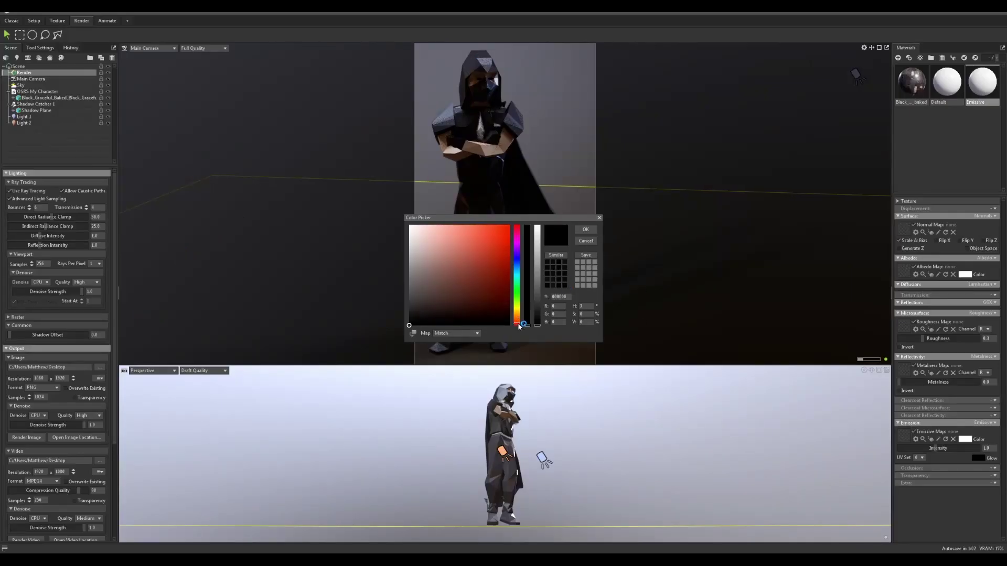
drag(506, 246, 509, 233)
click(581, 228)
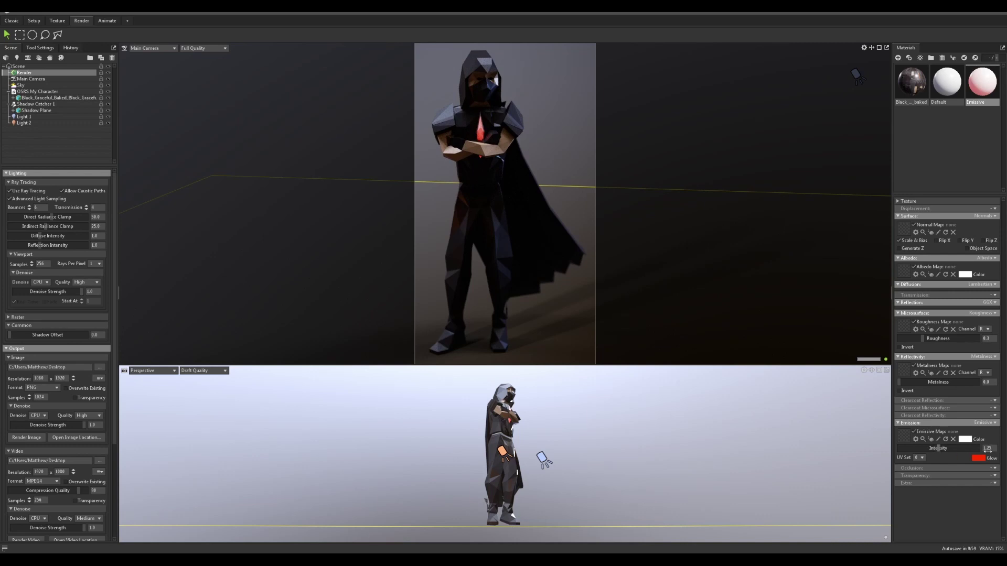
drag(988, 449, 1002, 455)
text(50)
key(Return)
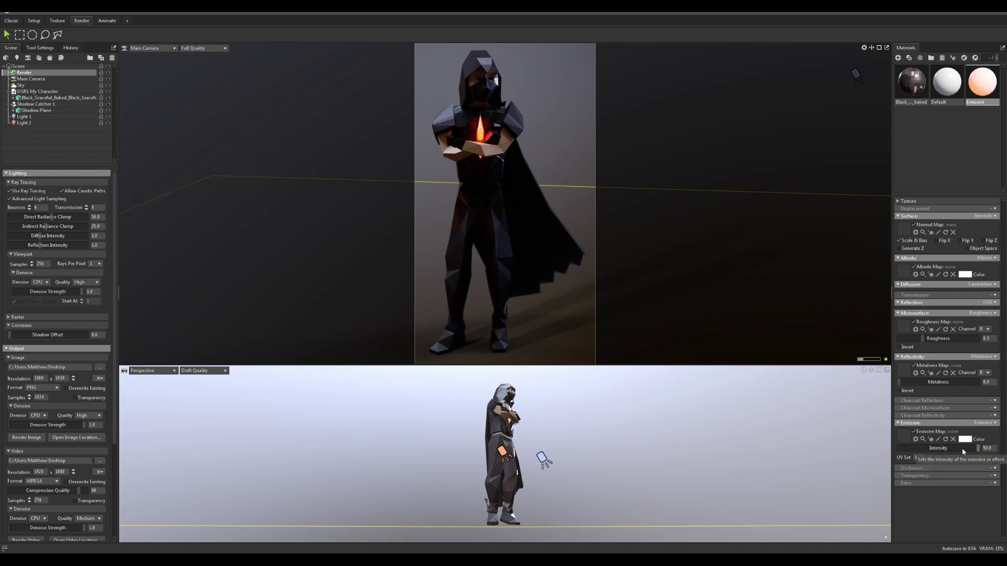
key(Return)
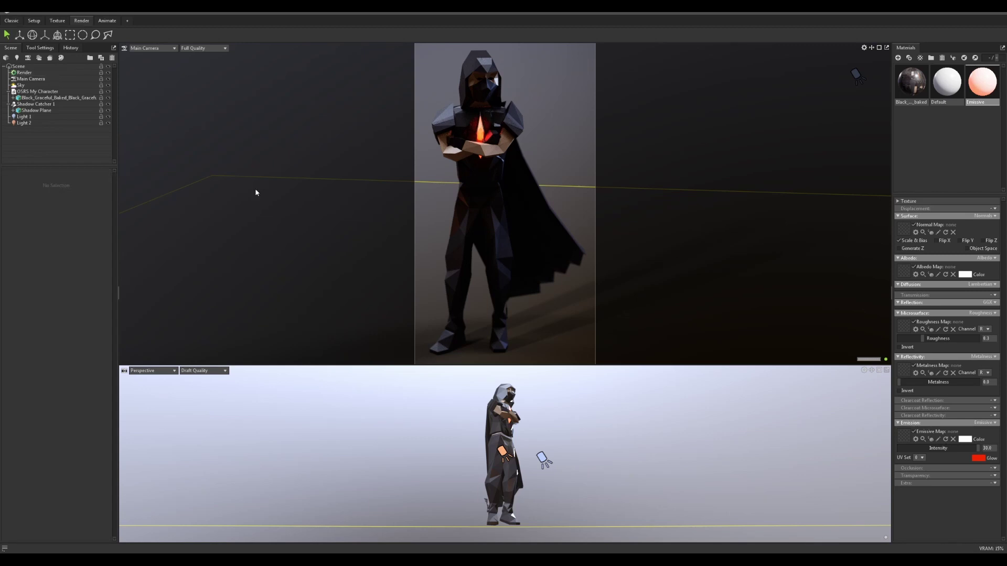
- Raise the main camera's bloom brightness and set the bloom size to about 0.1
click(30, 79)
scroll(37, 447, down, 3)
scroll(37, 446, down, 1)
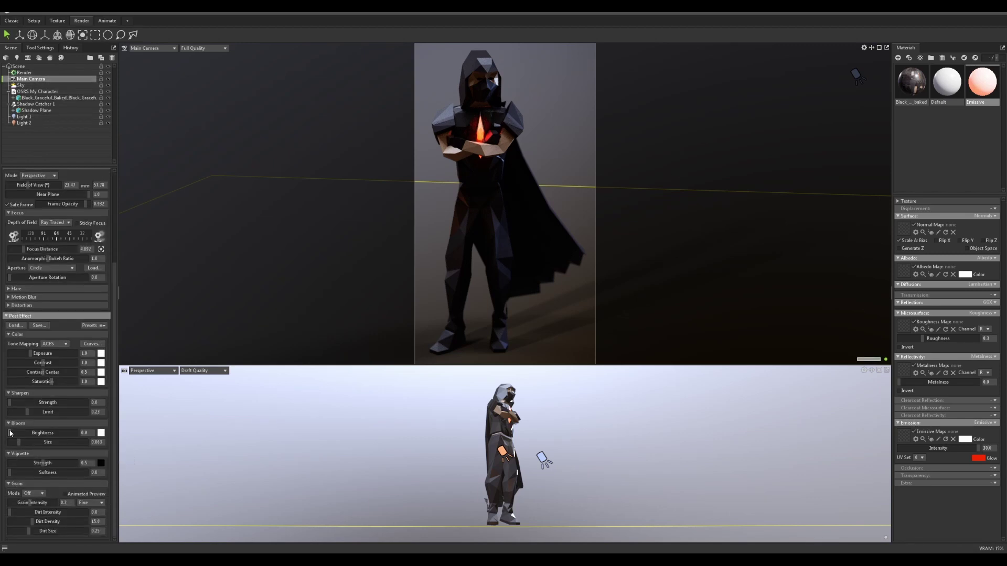
drag(23, 432, 28, 435)
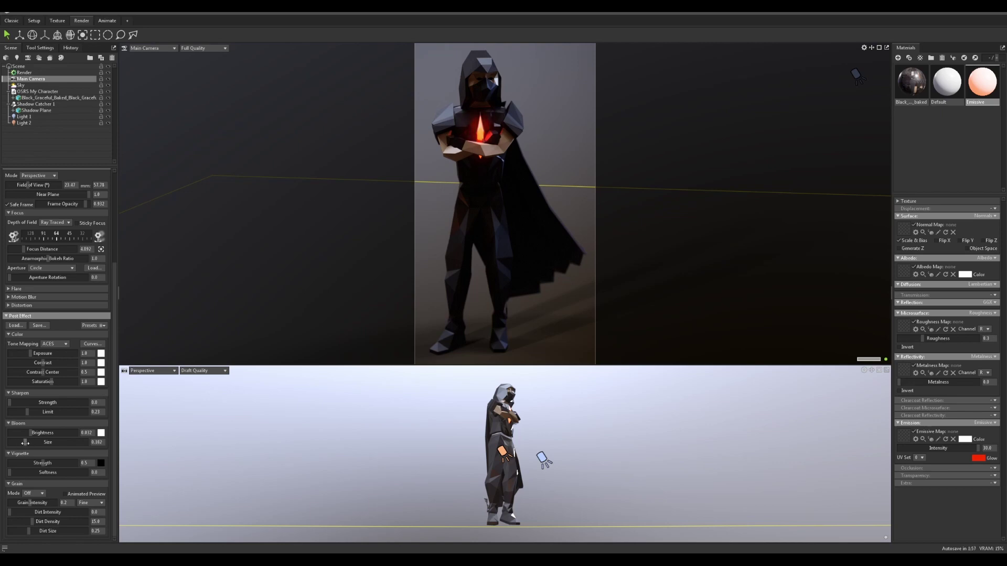
- Frame the character's chest from the front in the perspective viewport and add a third spot light near the glowing emblem
alt+drag(622, 430, 527, 443)
scroll(523, 437, up, 5)
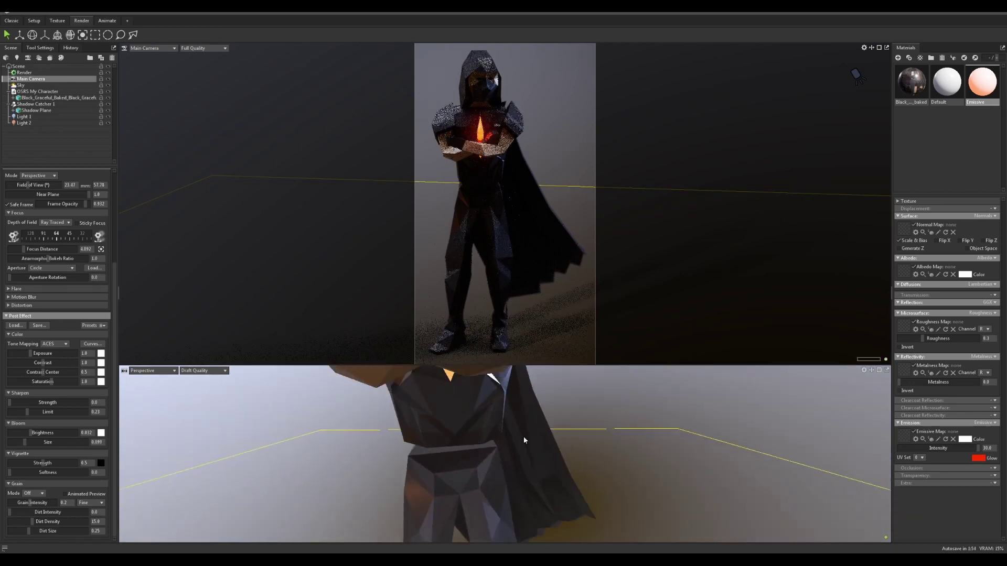
alt+middle_drag(524, 436, 502, 456)
click(17, 58)
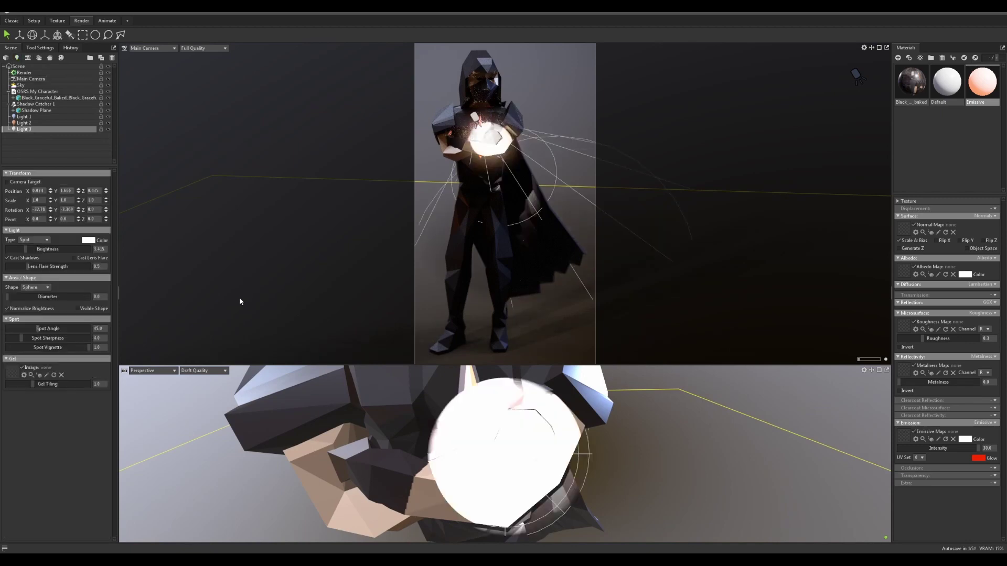
- Turn the third light near the chest emblem into a bright red omni light with a brightness of about 1.15
click(34, 240)
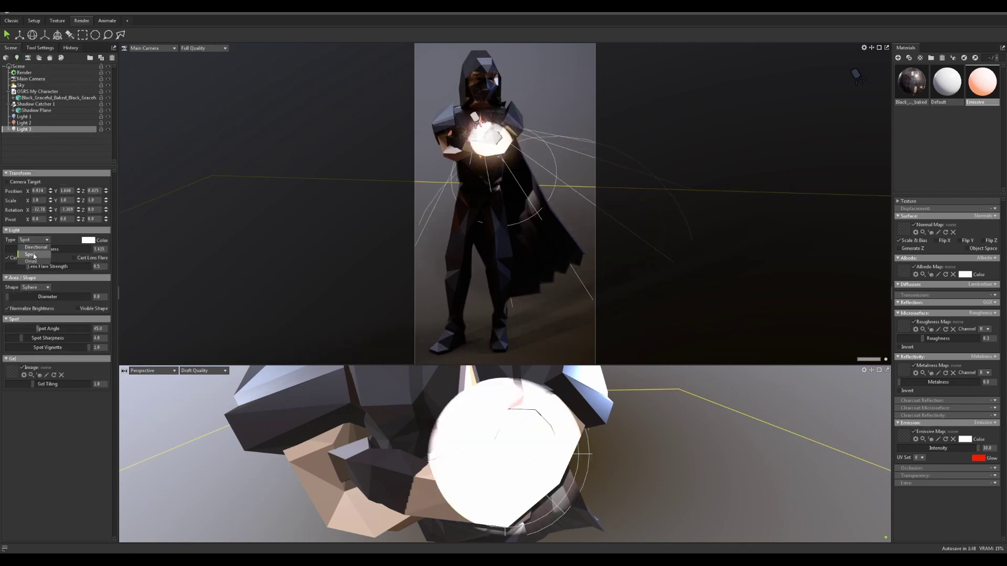
click(39, 260)
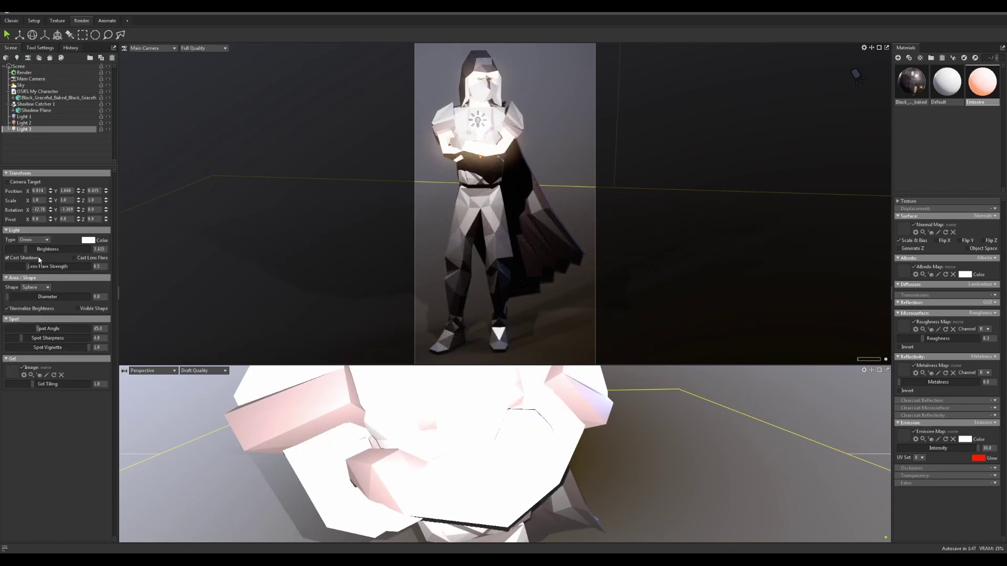
click(87, 240)
click(516, 320)
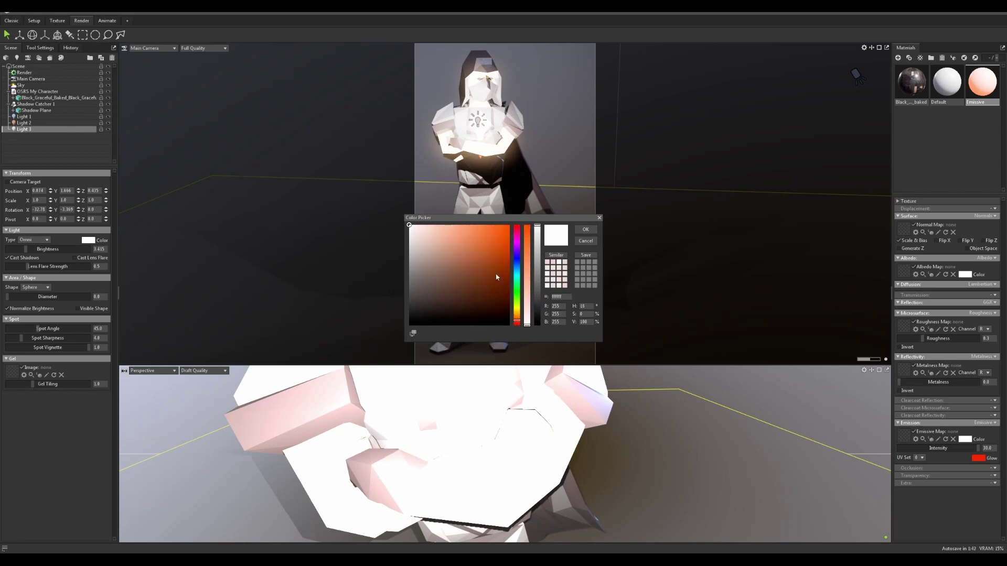
click(508, 277)
drag(518, 321, 518, 322)
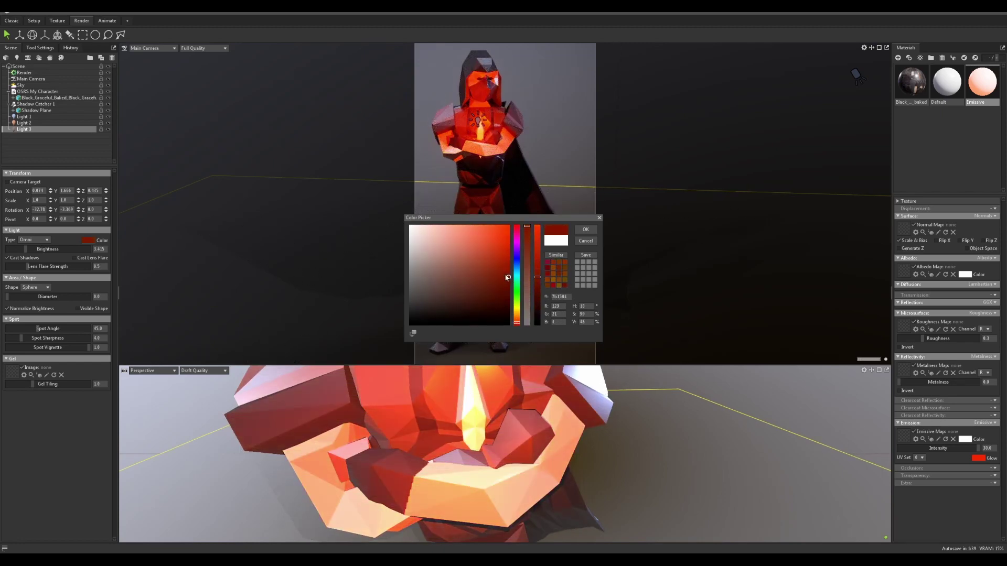
drag(507, 278, 511, 227)
click(585, 230)
drag(26, 249, 13, 249)
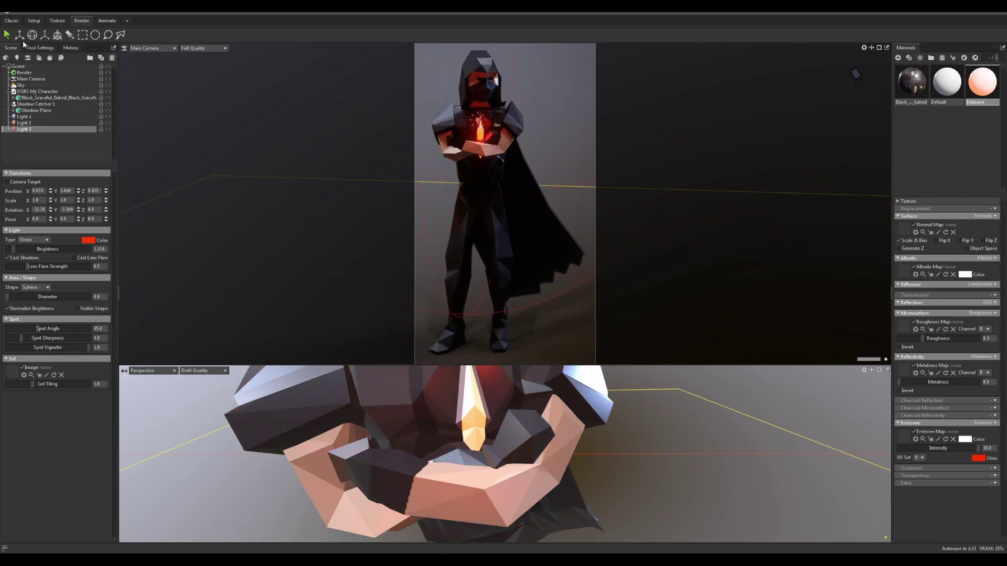
- Move the red omni light down and in close to the glowing chest emblem
click(20, 35)
scroll(652, 465, down, 6)
mouse_move(580, 432)
alt+mouse_down()
mouse_move(652, 398)
mouse_move(583, 431)
alt+mouse_up()
alt+drag(674, 433, 569, 446)
drag(477, 413, 479, 404)
drag(518, 455, 511, 454)
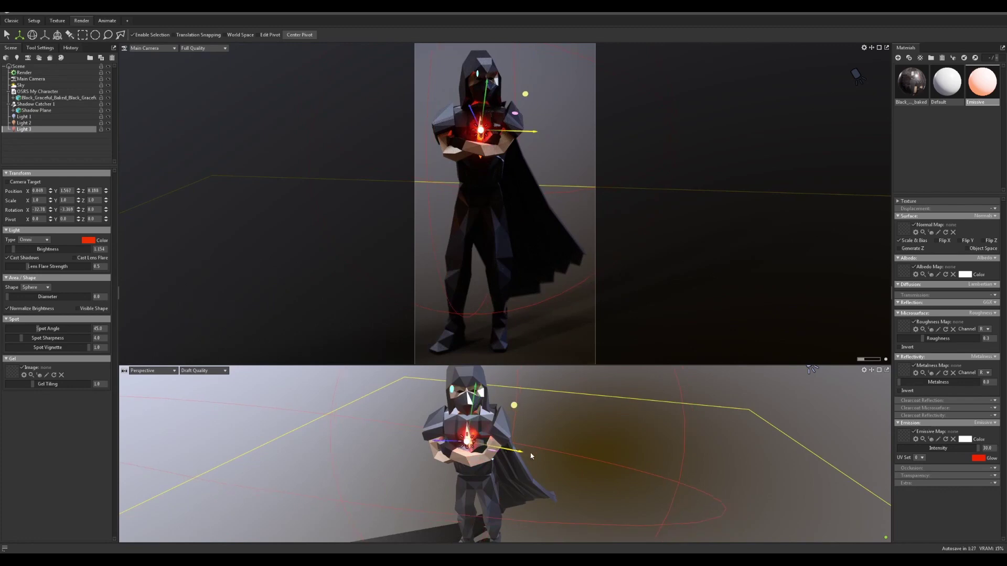
- Refine the red light's depth and height from side and front views, placing it just in front of the chest emblem
alt+drag(577, 445, 596, 490)
scroll(597, 488, up, 4)
alt+drag(618, 444, 697, 422)
drag(568, 433, 572, 434)
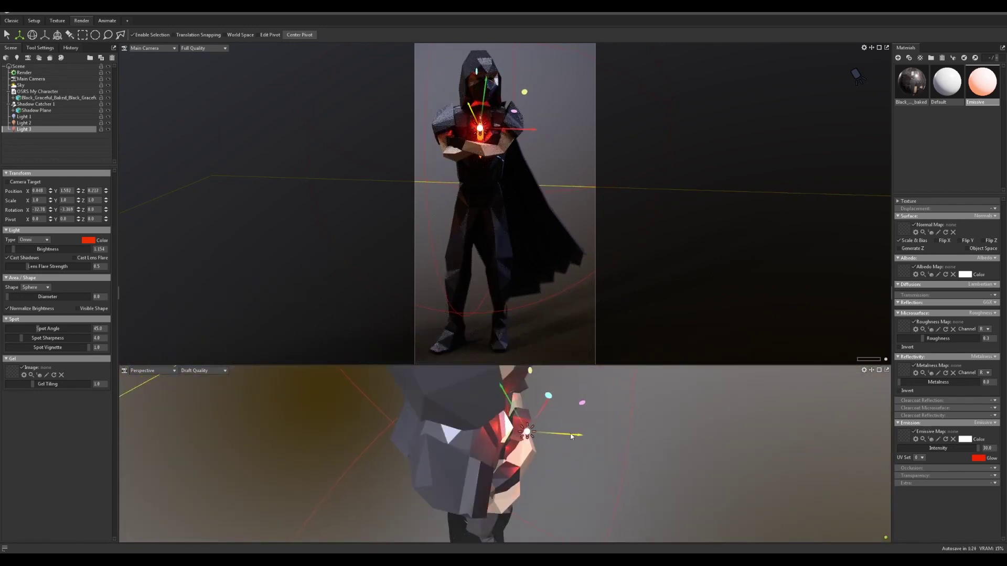
drag(500, 392, 495, 384)
alt+drag(681, 438, 590, 443)
drag(473, 390, 474, 395)
- Enlarge the red omni light's diameter to about 0.074 and deselect the light
drag(13, 297, 10, 296)
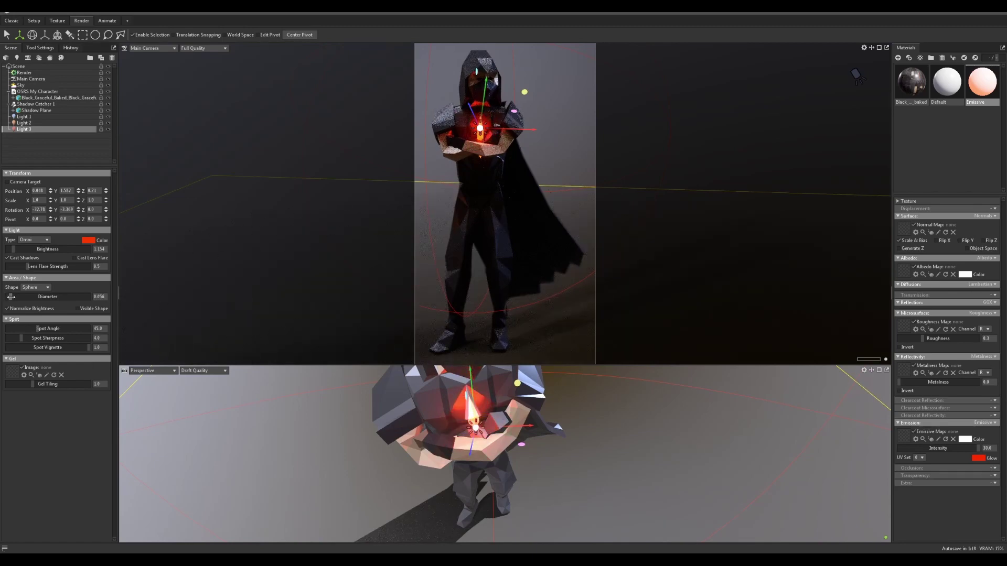
drag(451, 458, 729, 407)
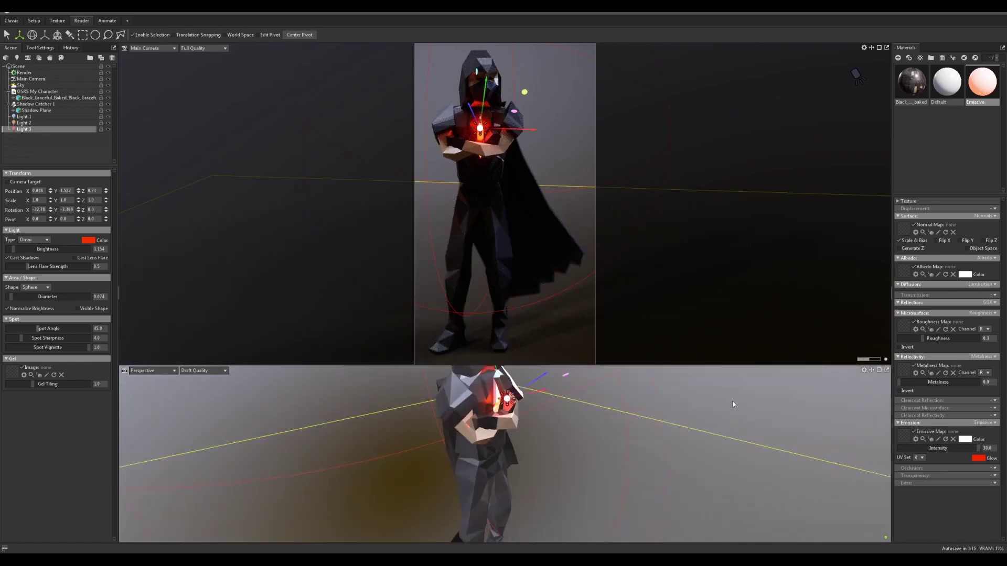
click(663, 421)
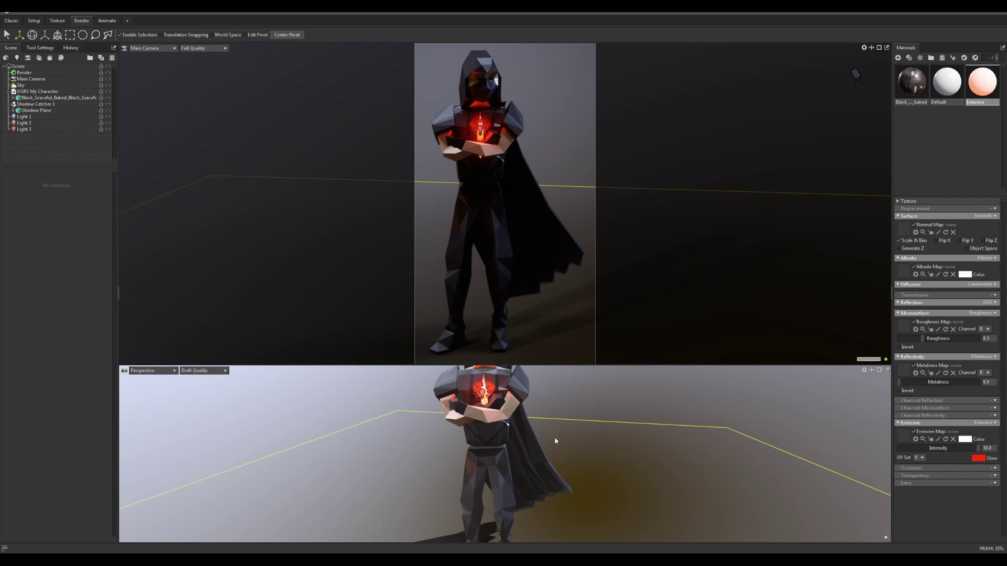
- Add a fourth spot light behind the character and raise its brightness to about 6.3
click(57, 85)
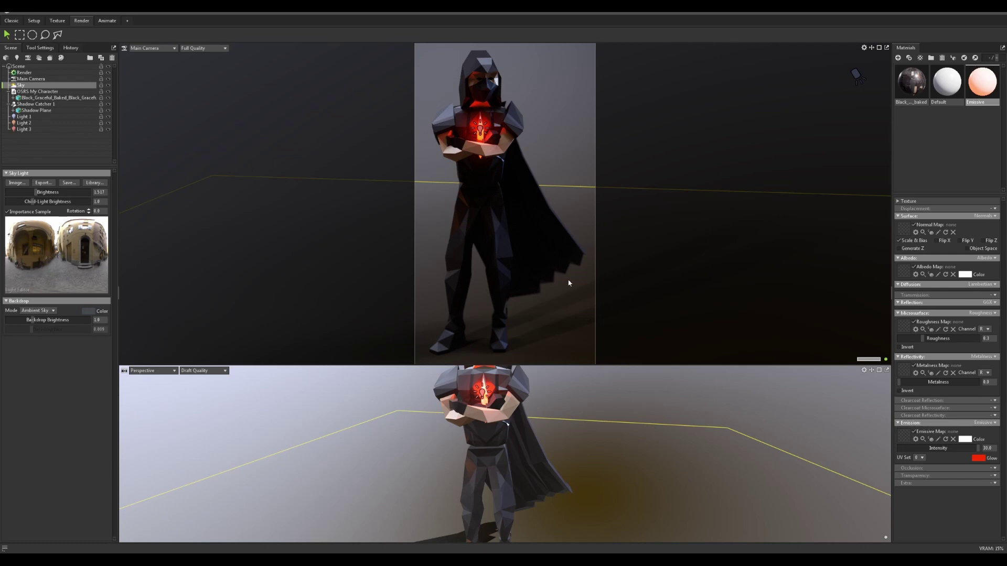
drag(589, 424, 632, 417)
scroll(757, 445, down, 5)
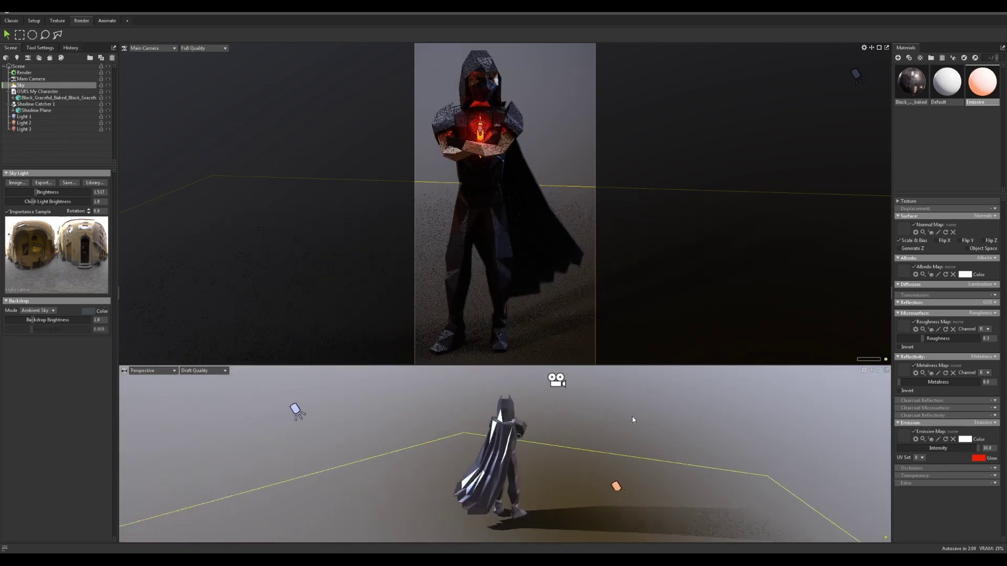
click(28, 58)
drag(29, 250, 33, 249)
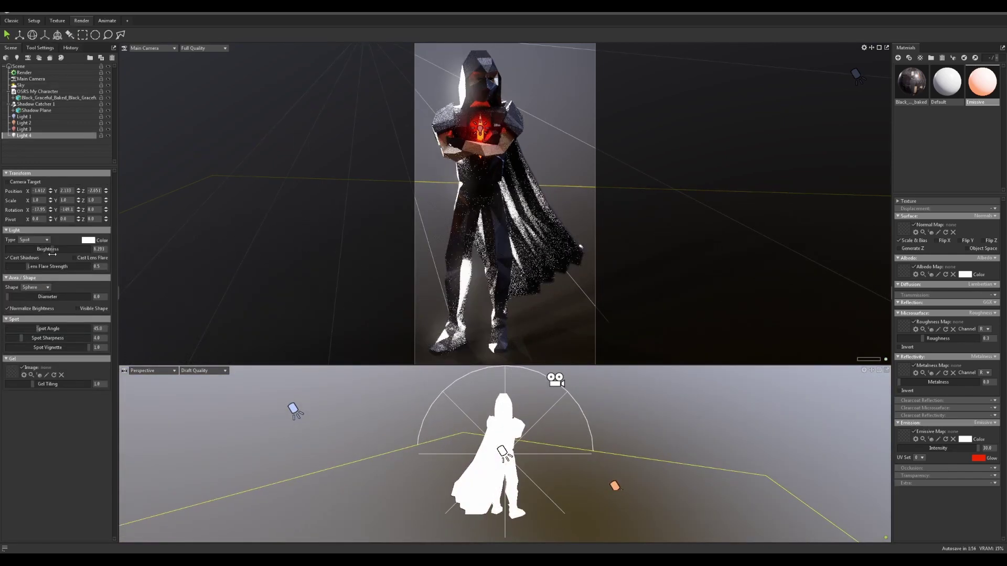
- Switch to Blender and select all linked faces of the baked character's cape in edit mode
click(487, 462)
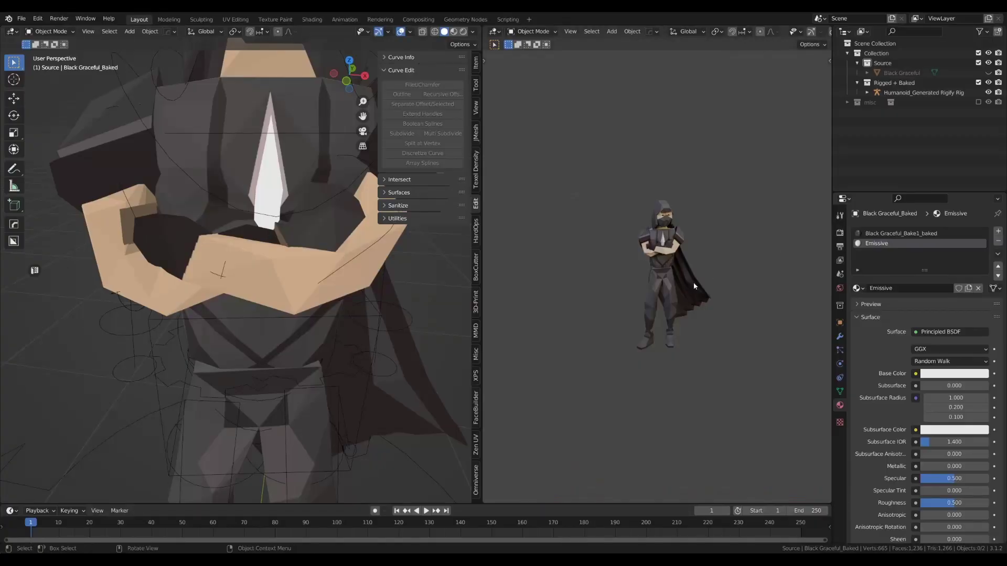
click(290, 309)
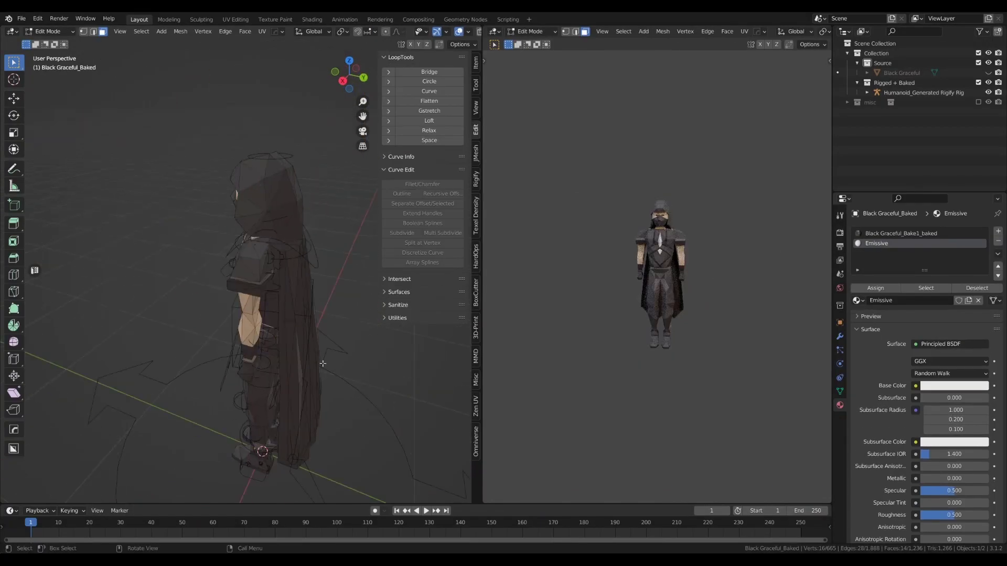
click(274, 347)
key(ctrl+l)
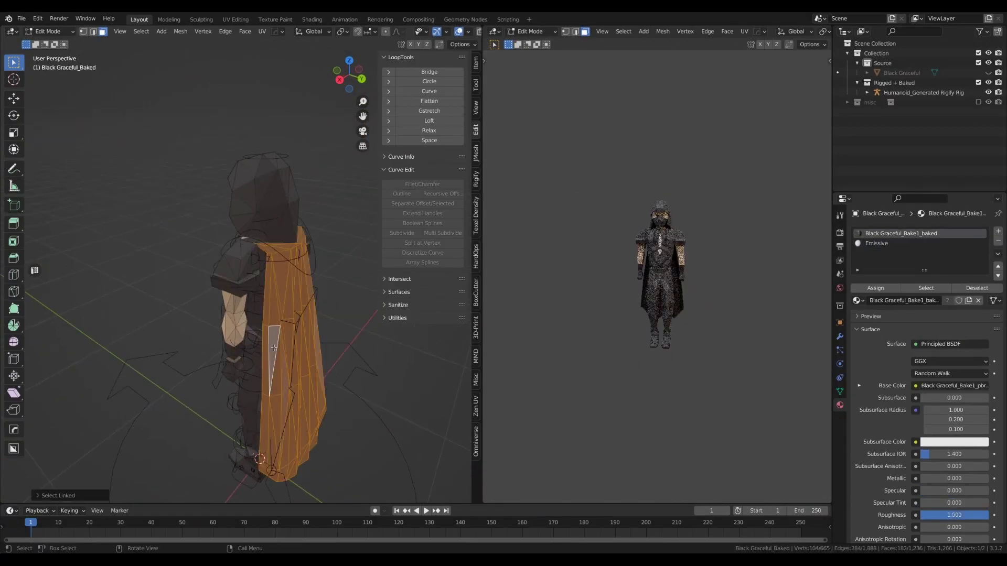
- Create a new material named SSS and assign it to the selected cape faces
click(998, 231)
click(903, 301)
double_click(887, 253)
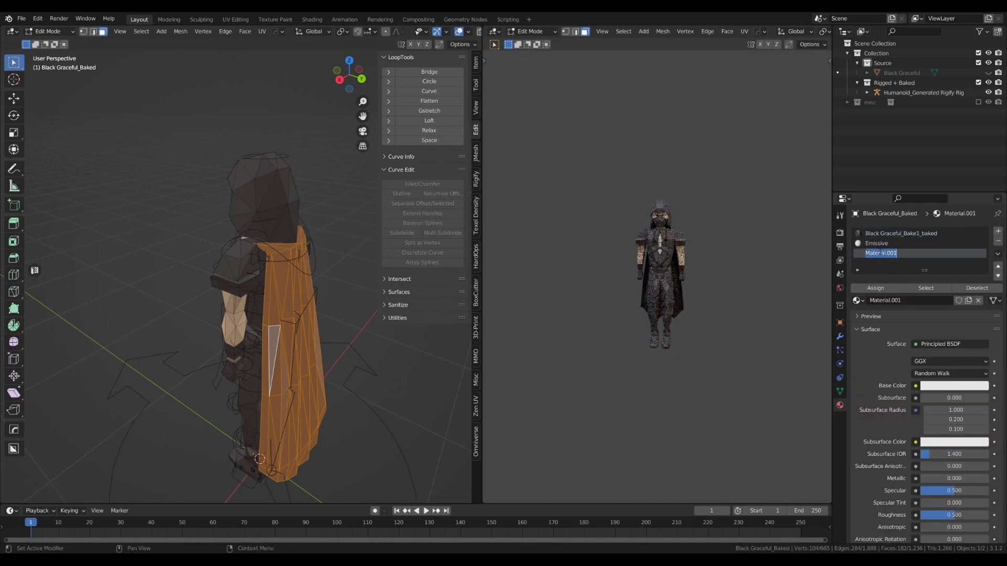
text(SSS)
key(Return)
click(881, 289)
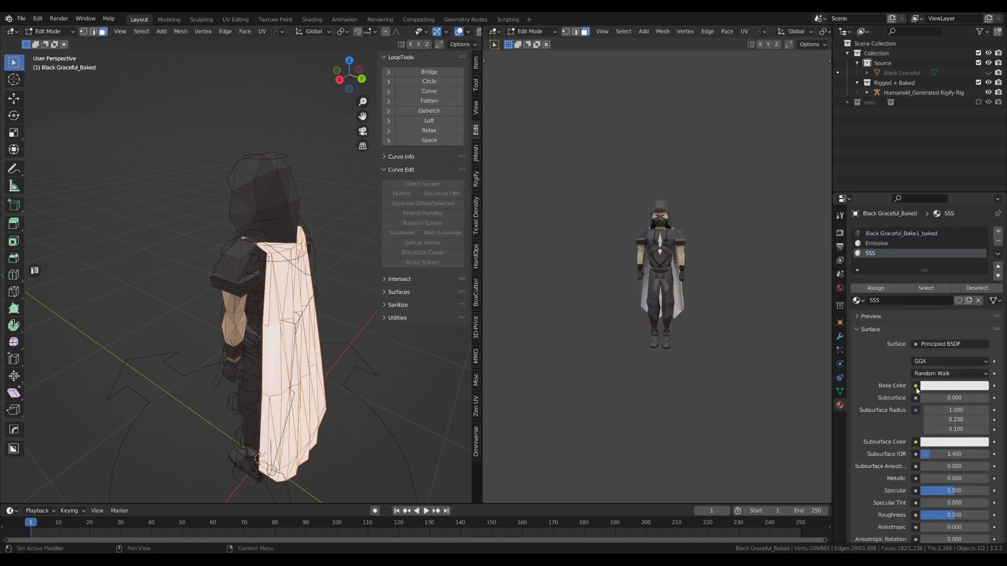
- Use the existing Black Graceful_Bake1 baked image as the base color texture of the SSS material
click(916, 386)
click(729, 482)
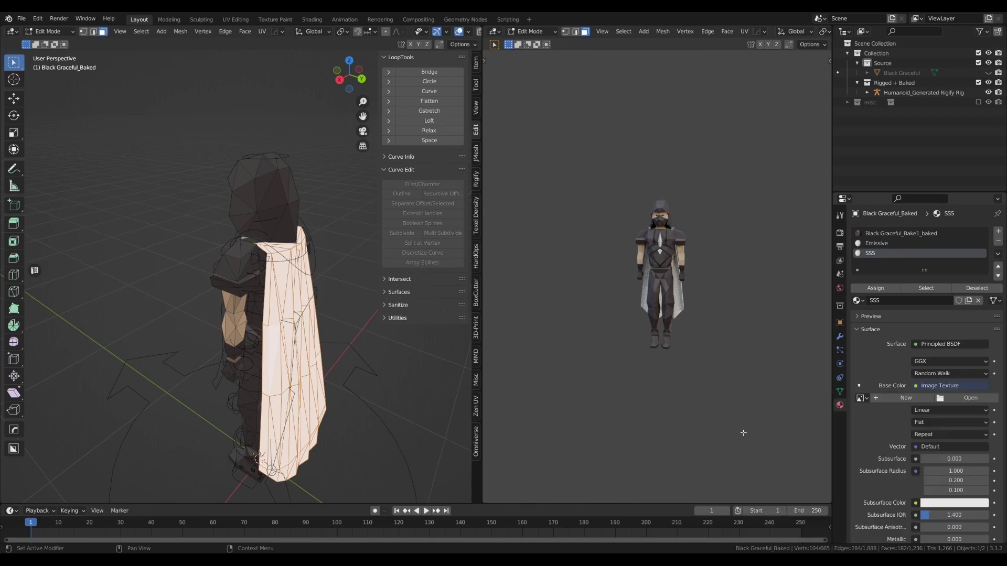
click(860, 398)
click(902, 413)
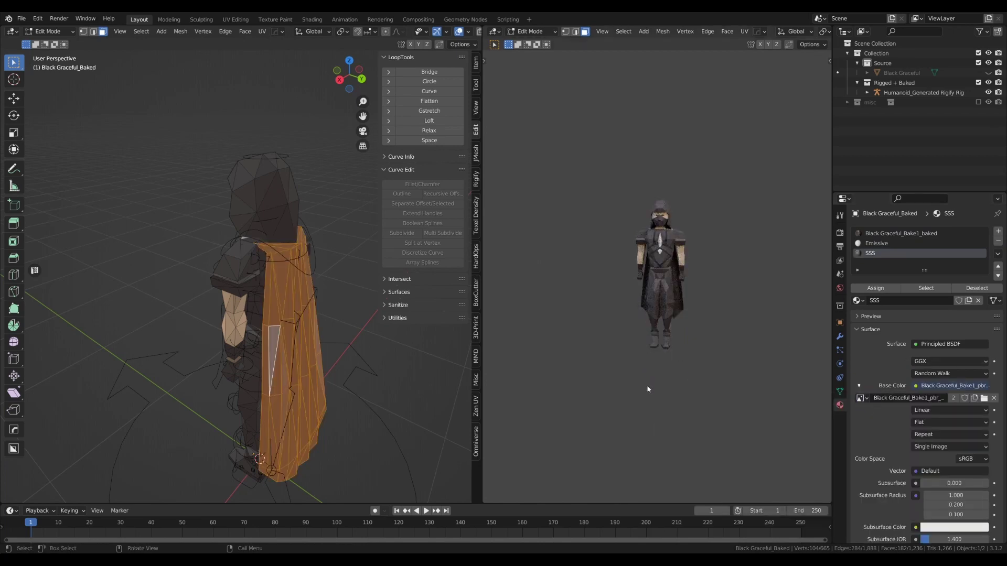
- Leave edit mode, save the Blender file and export the character again as a Wavefront OBJ
key(Tab)
key(ctrl+s)
key(q)
mouse_move(231, 205)
mouse_move(336, 362)
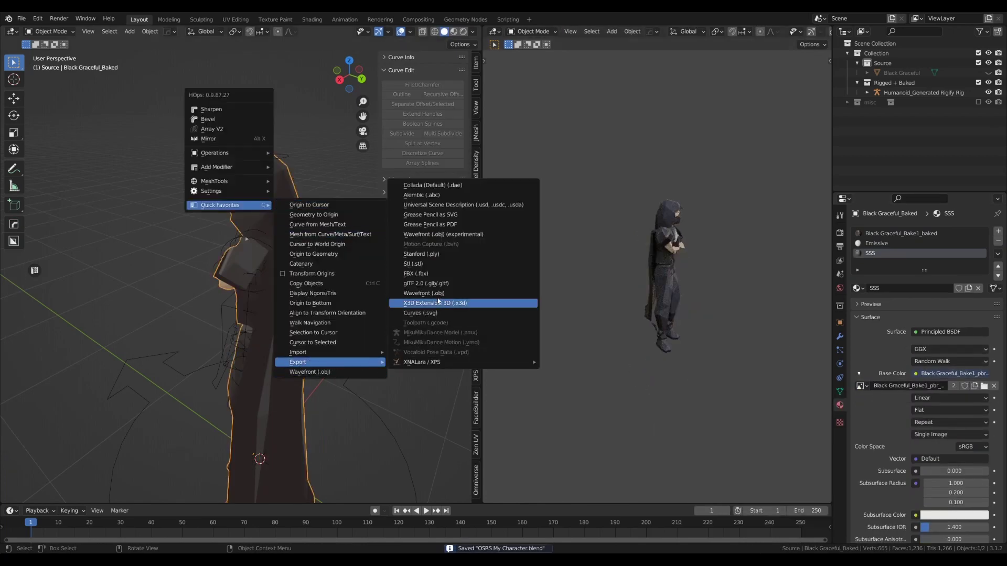
click(438, 296)
click(331, 178)
click(730, 423)
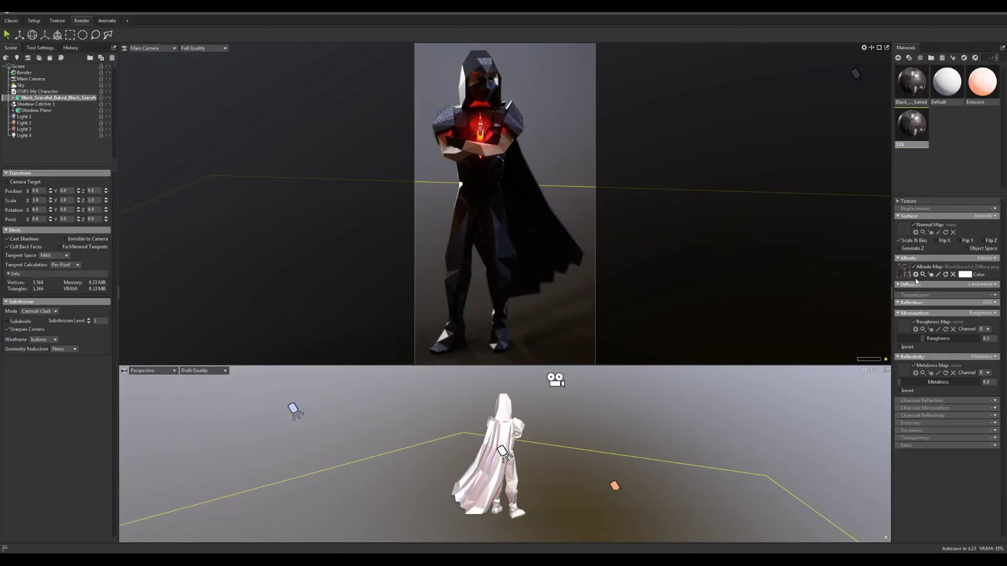
- Switch to Marmoset Toolbag and give the SSS material subsurface scattering transmission with a grey scatter colour and a depth of about 0.82 mm
click(945, 296)
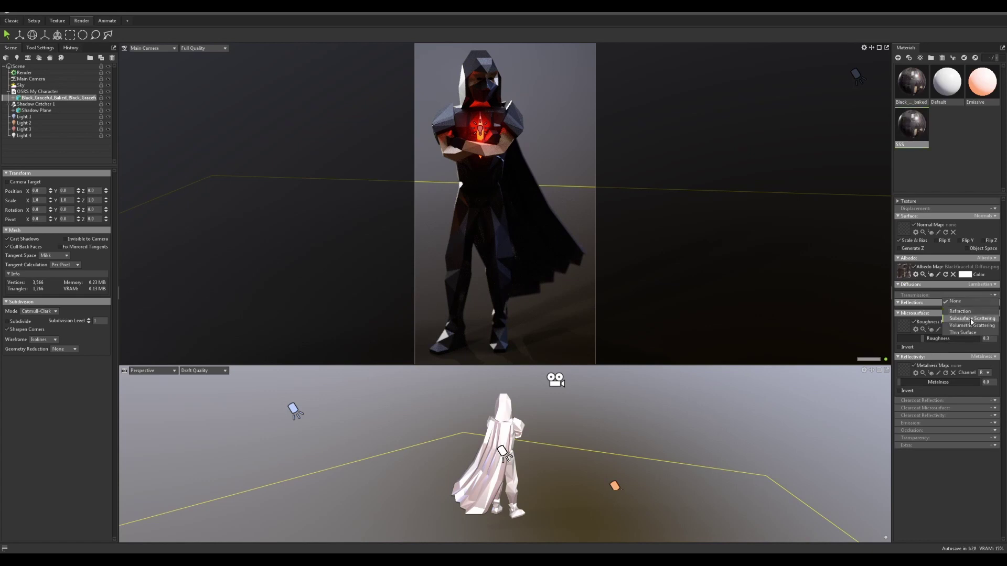
click(971, 319)
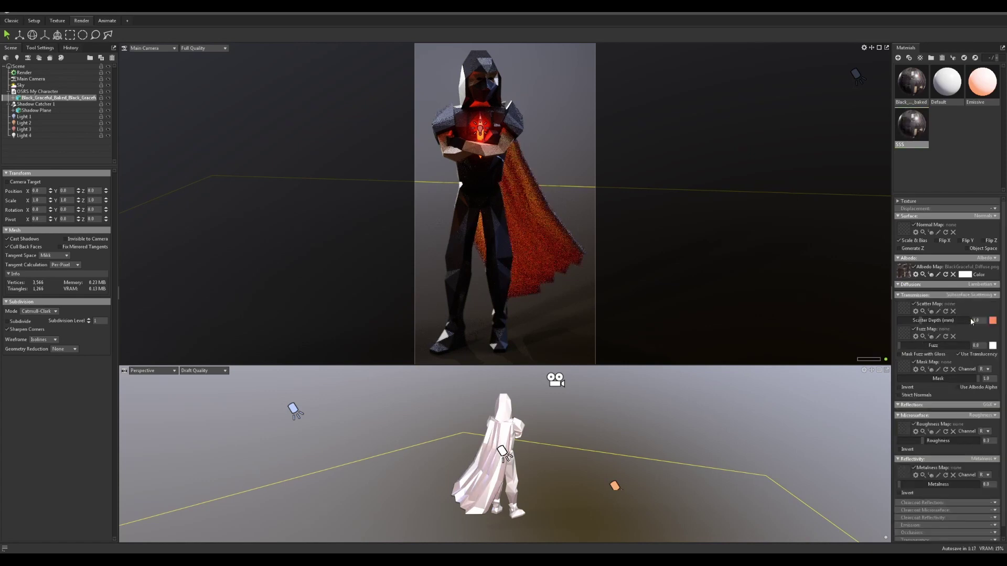
click(992, 320)
mouse_move(471, 217)
mouse_down()
mouse_move(721, 187)
mouse_move(617, 174)
mouse_move(616, 251)
mouse_up()
click(834, 200)
mouse_move(920, 323)
mouse_down()
mouse_move(908, 323)
mouse_move(922, 322)
mouse_up()
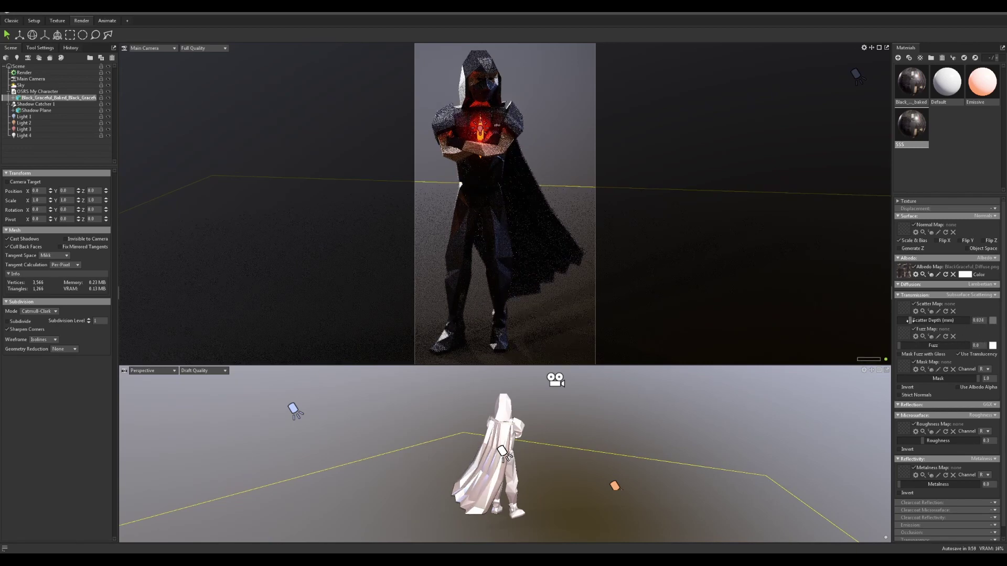
click(574, 157)
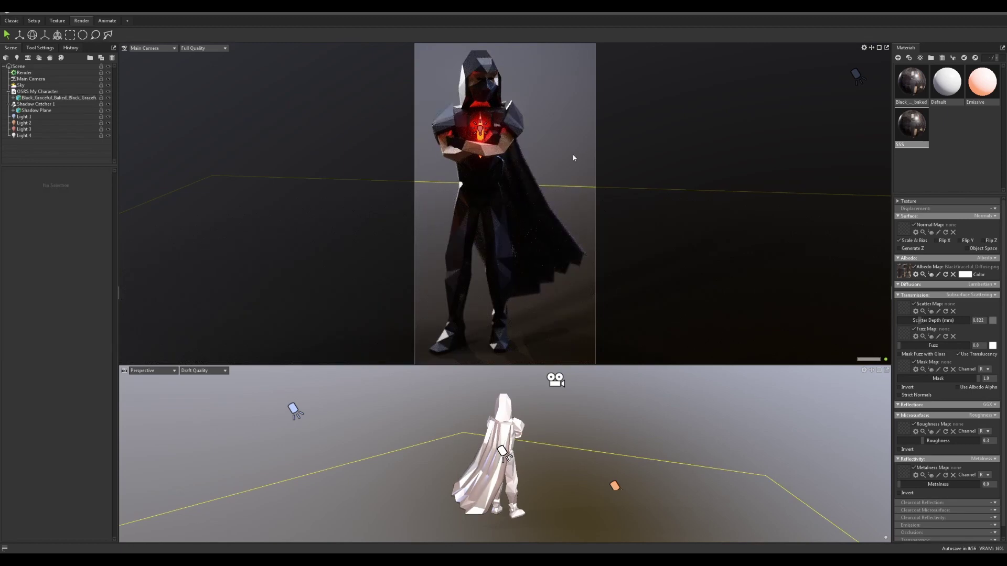
- Replace the back light with a new spot light behind the character at a brightness of about 5.2
click(502, 448)
key(Delete)
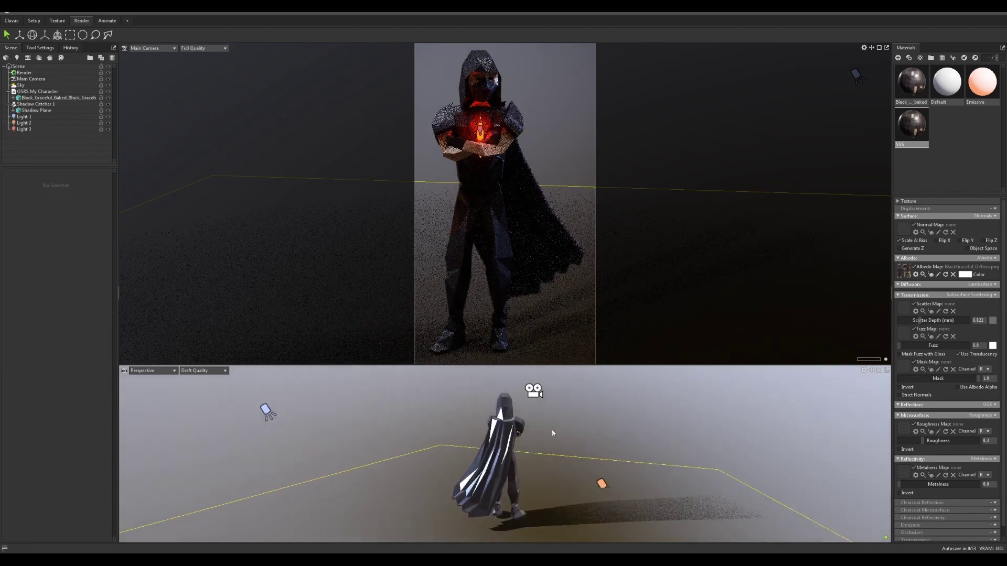
key(ctrl+z)
drag(27, 249, 36, 249)
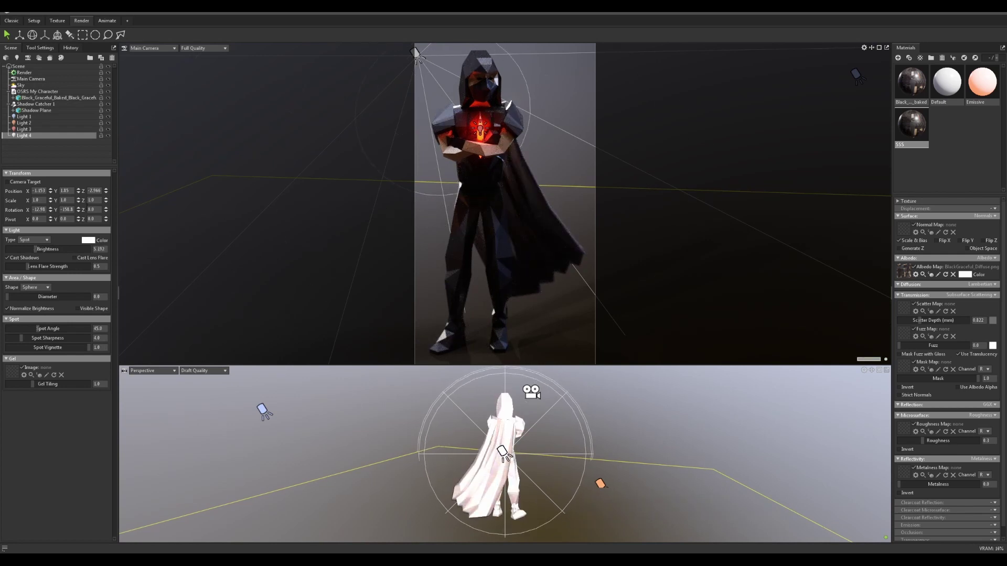
- Open the library of sky presets for the scene's Sky and try Alley Construction, Alley Courtyard and Alley Construction Residential
click(21, 85)
click(93, 182)
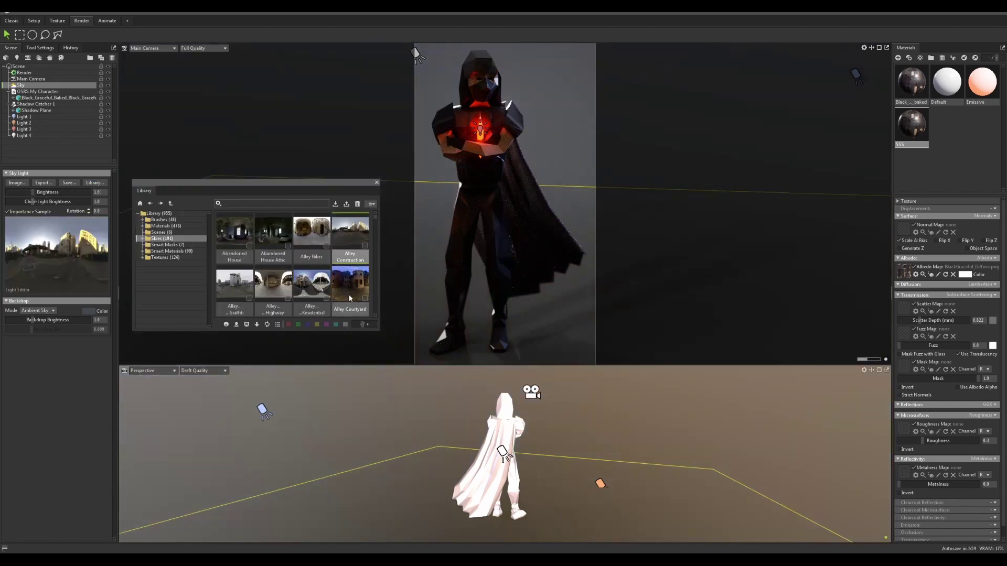
click(348, 294)
click(315, 288)
scroll(310, 273, down, 2)
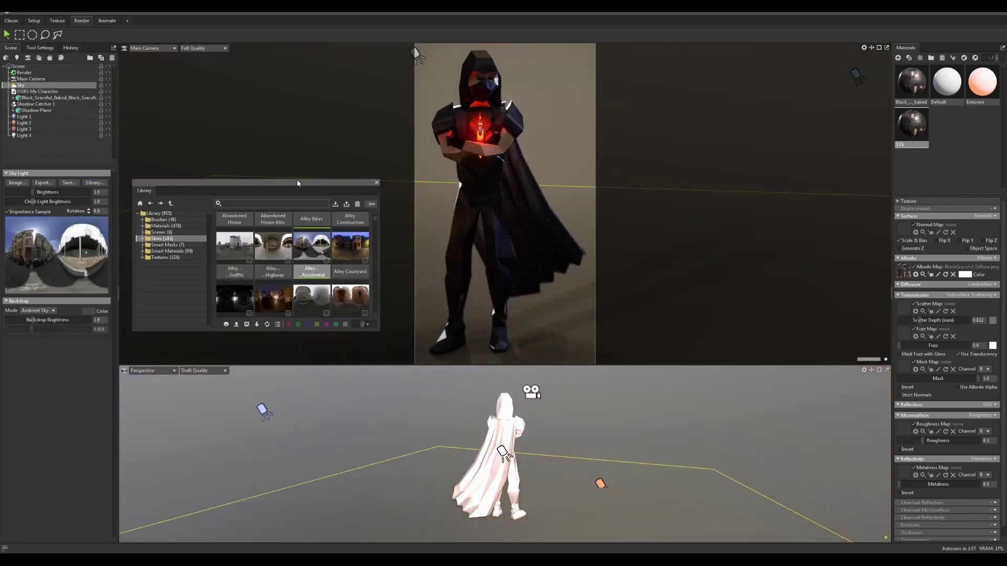
- Reposition the sky library with larger thumbnails and try several presets, ending on Alley Construction Graffiti
drag(297, 183, 294, 55)
drag(264, 208, 264, 337)
drag(361, 331, 372, 331)
click(322, 156)
click(321, 254)
click(269, 258)
scroll(270, 258, down, 2)
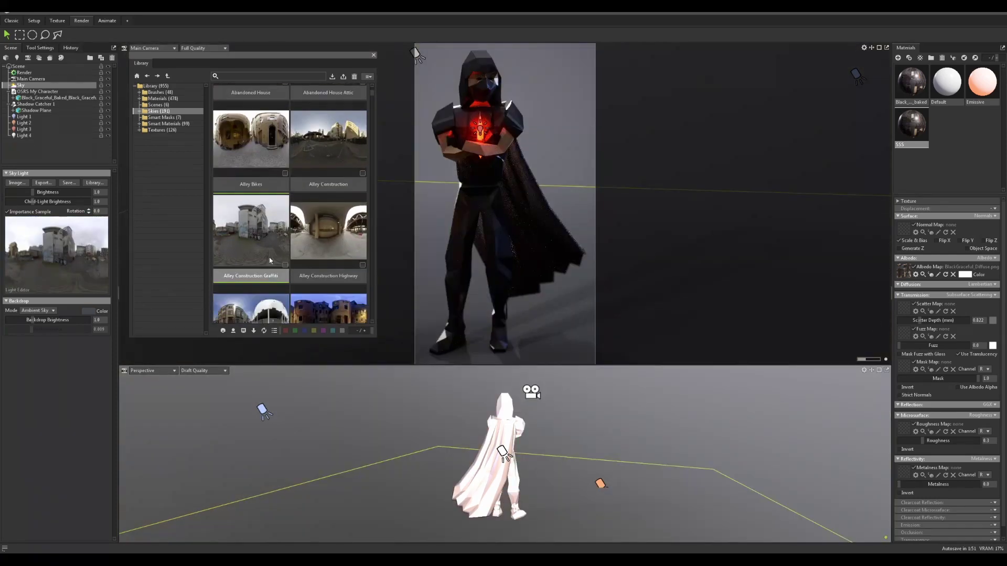
- Try further alley sky presets down the library, ending on Alley Robot Dog
scroll(270, 261, down, 3)
click(307, 247)
click(269, 285)
click(307, 287)
scroll(306, 281, down, 3)
click(303, 275)
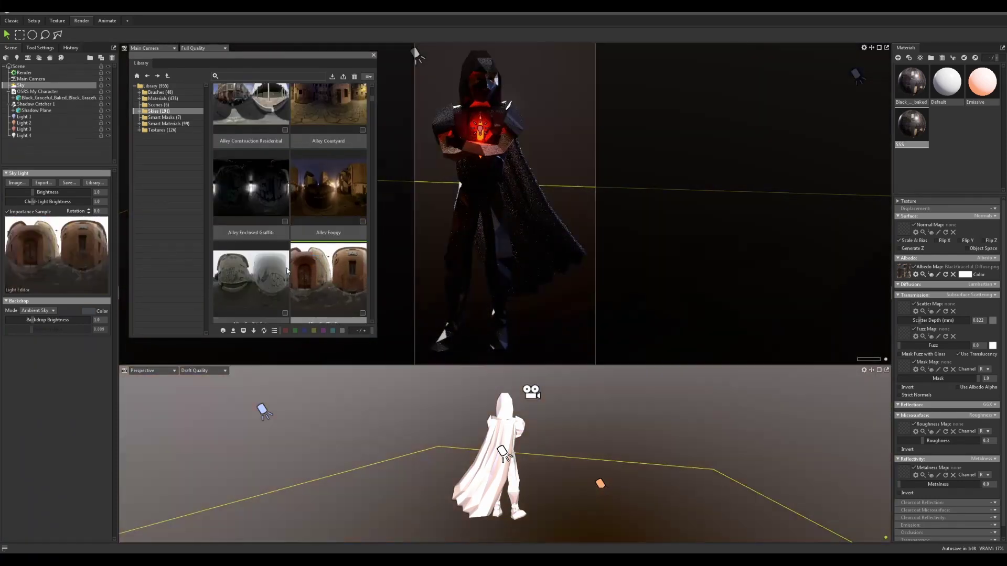
click(271, 273)
scroll(265, 275, down, 3)
click(263, 274)
scroll(264, 276, down, 1)
click(266, 287)
click(310, 289)
scroll(311, 281, down, 4)
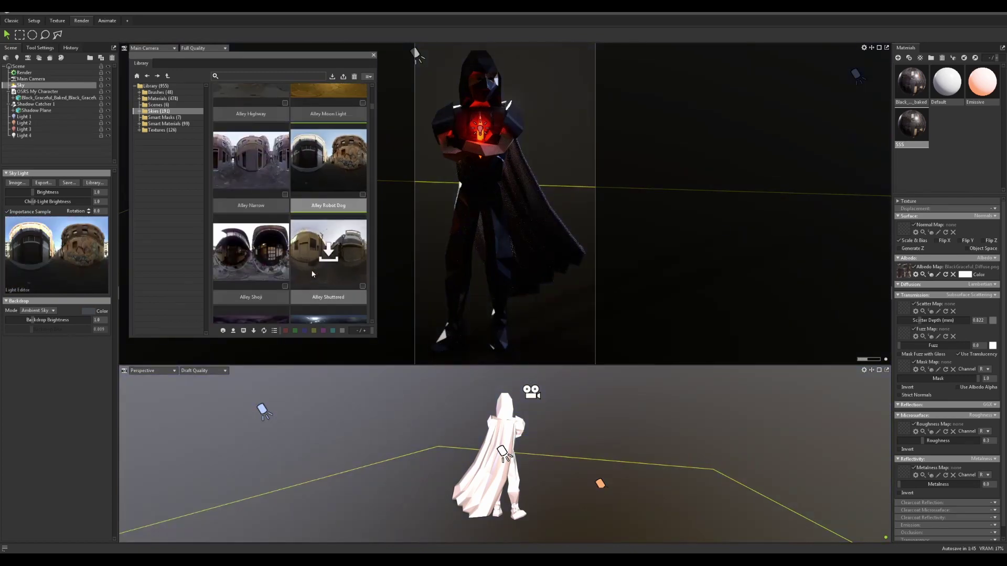
- Try earlier alley presets on the Sky again, including Alley Construction and Alley Courtyard
scroll(320, 257, up, 3)
double_click(331, 236)
scroll(331, 236, up, 1)
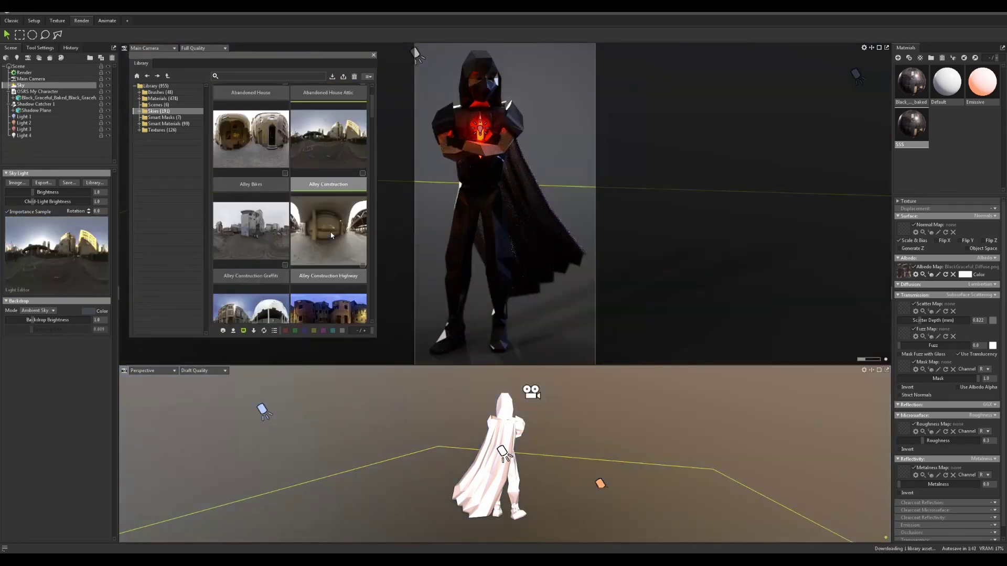
click(332, 235)
scroll(330, 234, down, 2)
click(272, 169)
click(274, 242)
click(308, 248)
scroll(309, 248, down, 2)
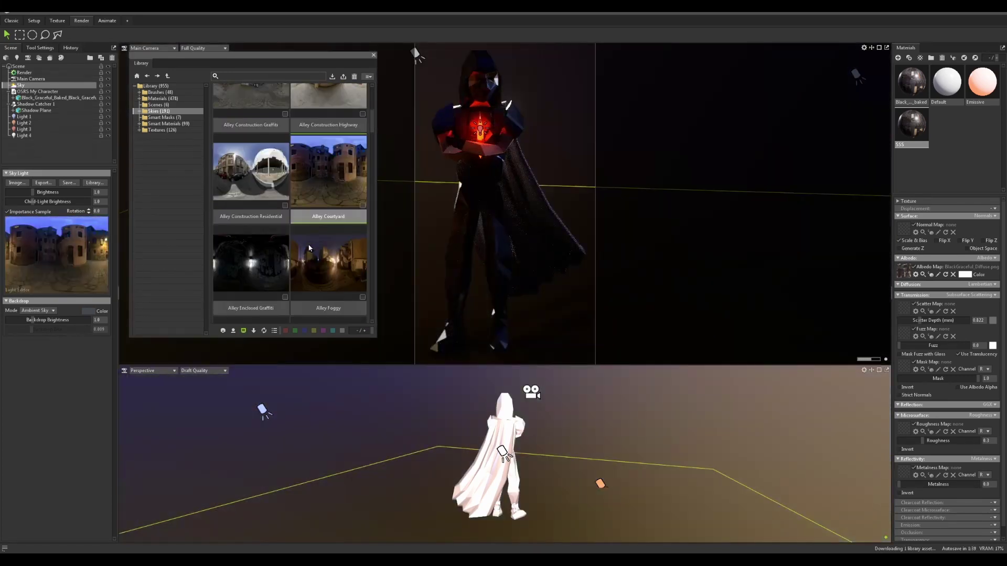
- Try the Alley Foggy and Alley Enclosed Graffiti skies and further alley presets, ending on Alley Moon Light
click(309, 249)
click(262, 250)
scroll(260, 236, down, 4)
click(259, 228)
click(329, 227)
click(318, 279)
scroll(318, 280, down, 2)
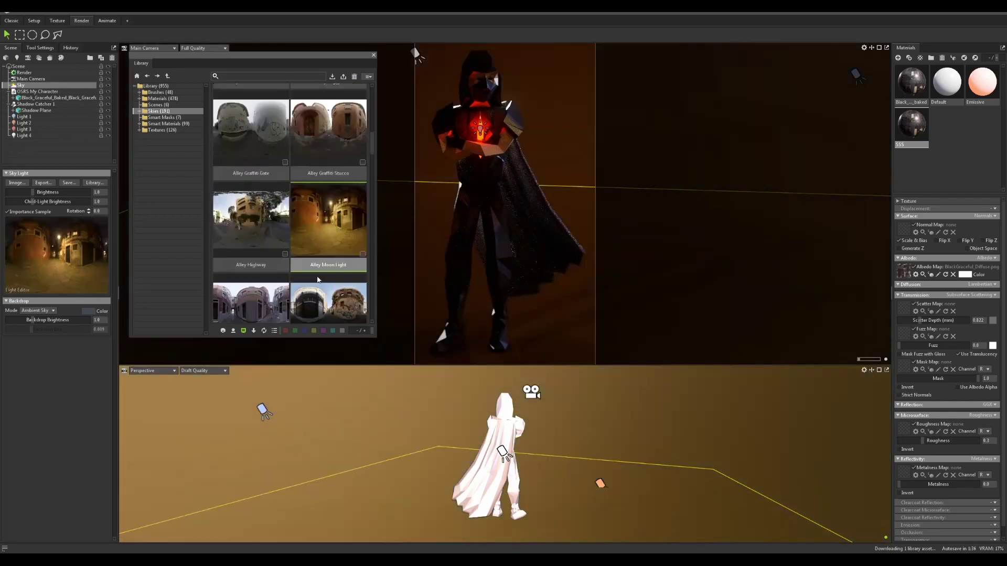
- Try more sky presets further down the library, including Bridge Waterfall, ending on Apartment Block Courtyard
scroll(318, 280, down, 2)
click(317, 245)
click(321, 293)
click(261, 292)
scroll(260, 291, down, 2)
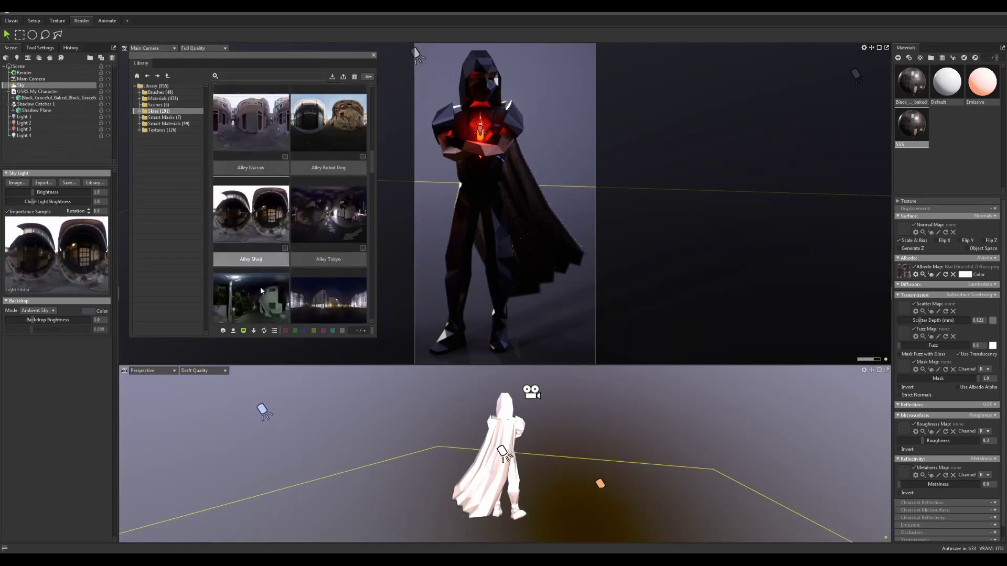
scroll(260, 291, down, 1)
double_click(310, 254)
double_click(307, 306)
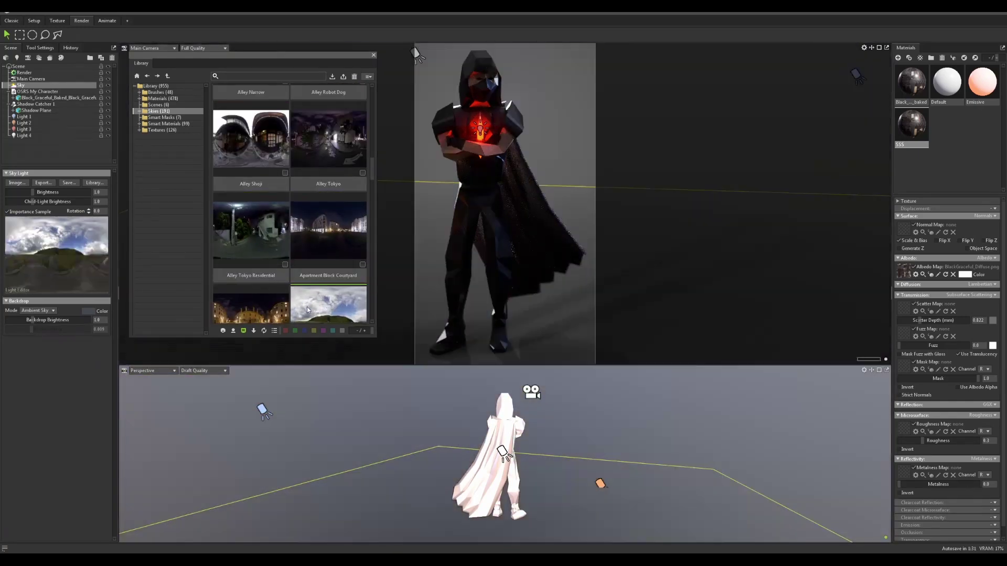
double_click(315, 258)
scroll(315, 256, down, 3)
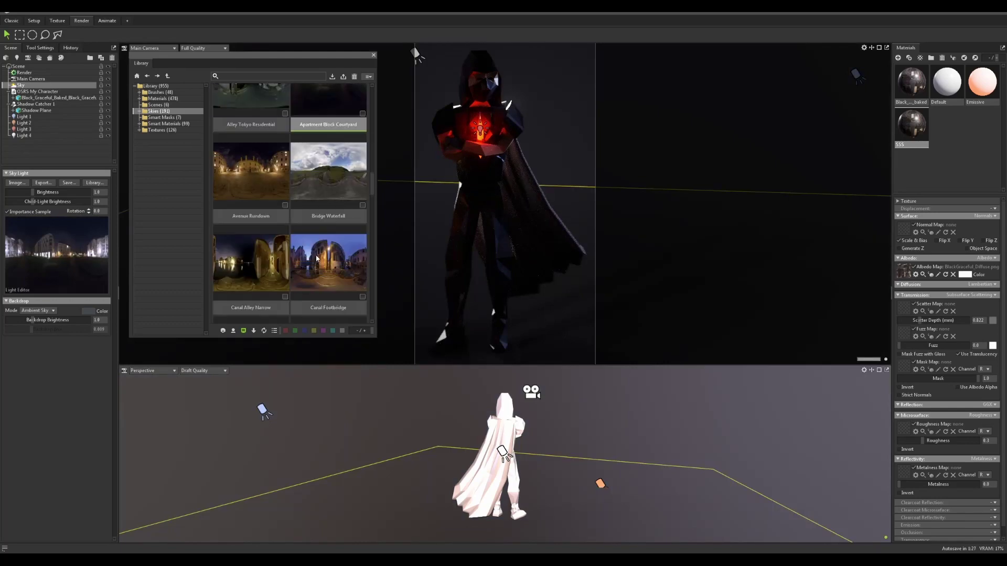
- Try the Canal Footbridge sky and its neighbours, then apply the Fjord Village preset to the Sky
double_click(316, 254)
scroll(316, 255, down, 2)
double_click(316, 250)
double_click(323, 291)
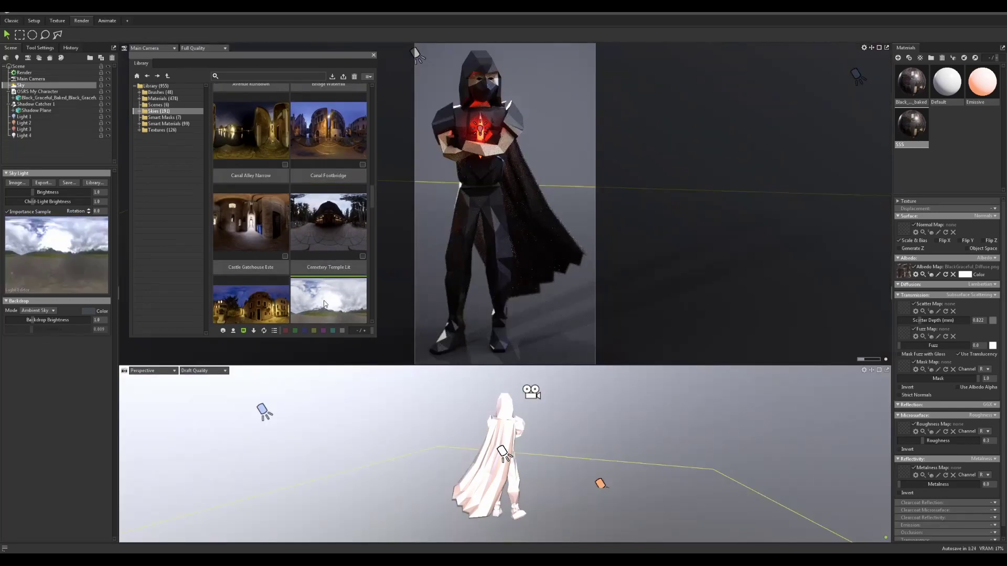
scroll(323, 293, down, 2)
double_click(318, 223)
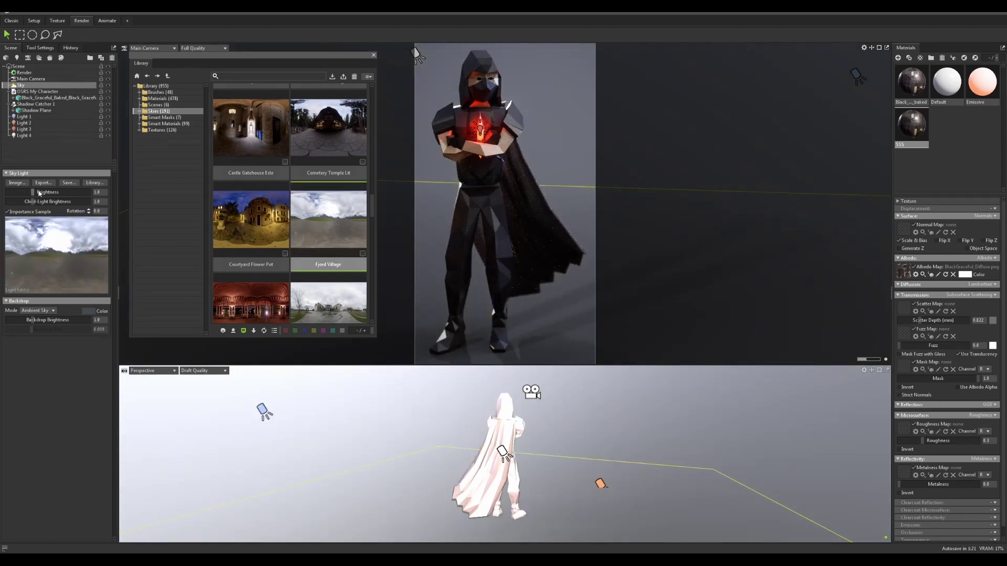
- Lower the sky brightness to about 0.39 and add a sky light at the bright clouds with child light brightness about 1.78
drag(34, 191, 28, 192)
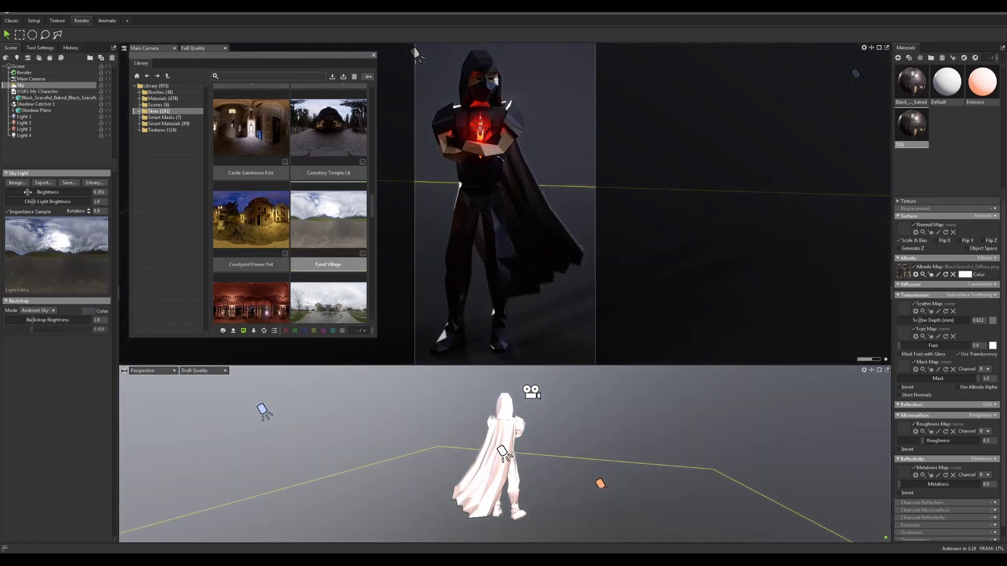
click(373, 55)
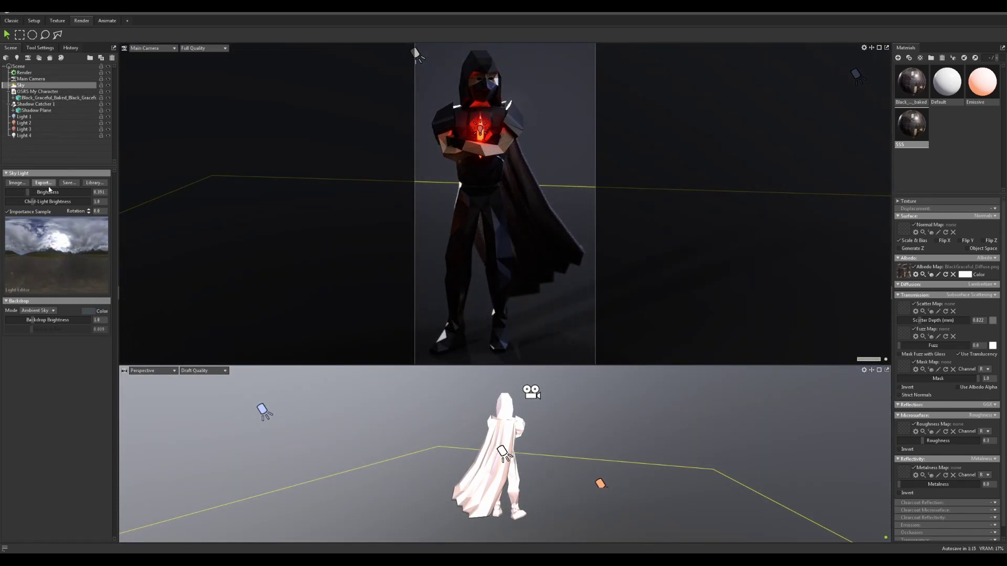
click(62, 245)
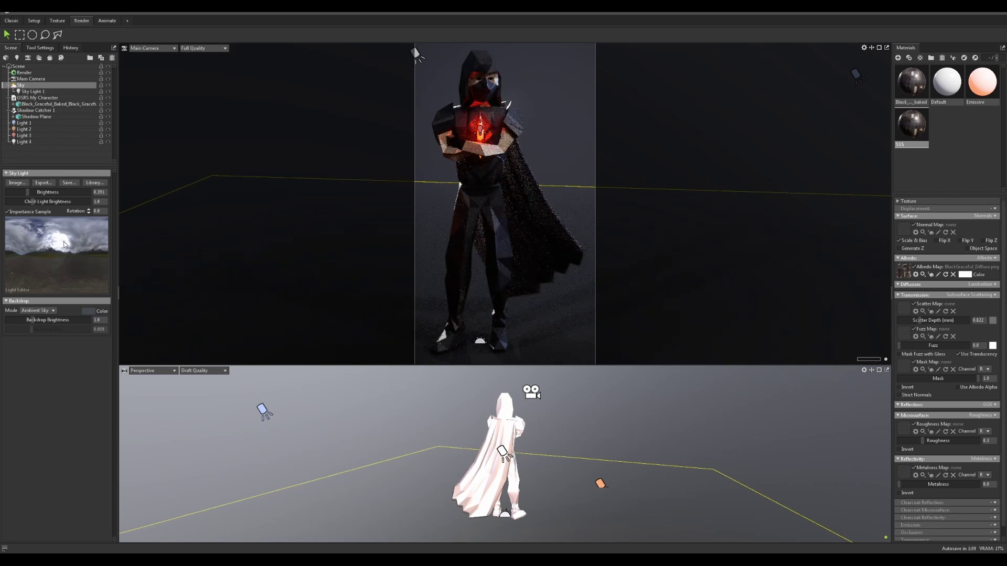
drag(33, 202, 40, 202)
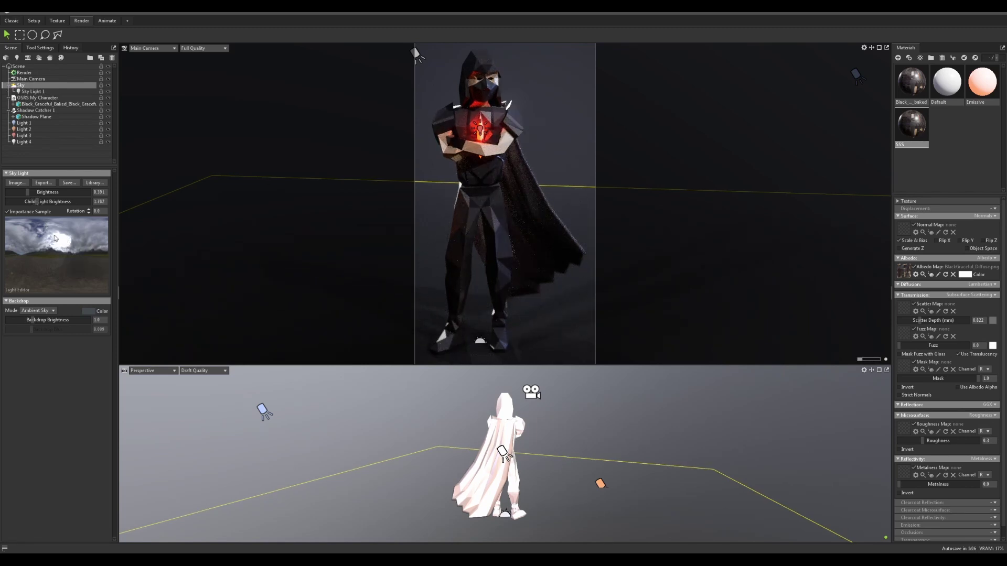
- Switch to Blender and apply the HardOps Sharpen operation to the Black Graceful_Baked character mesh
click(296, 530)
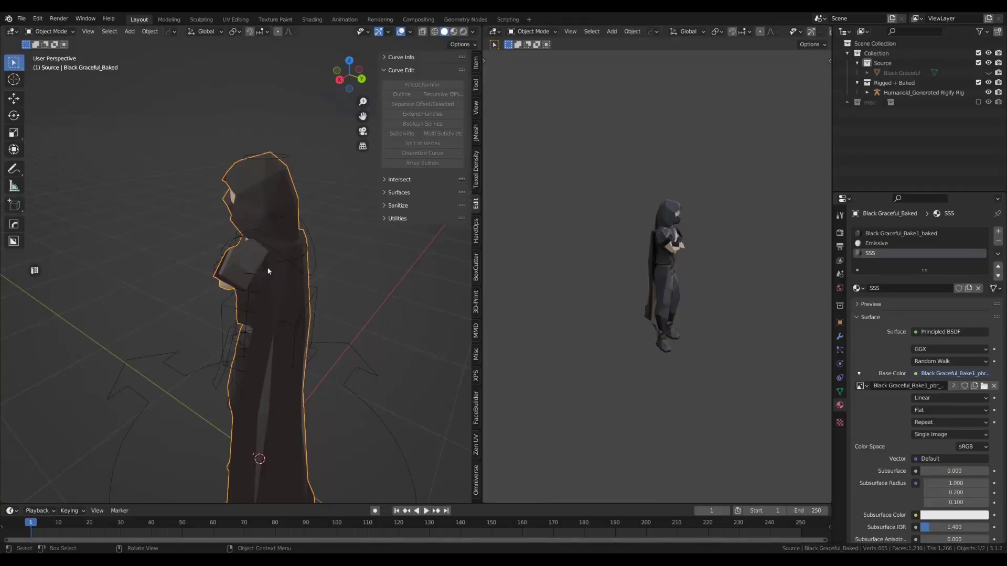
key(q)
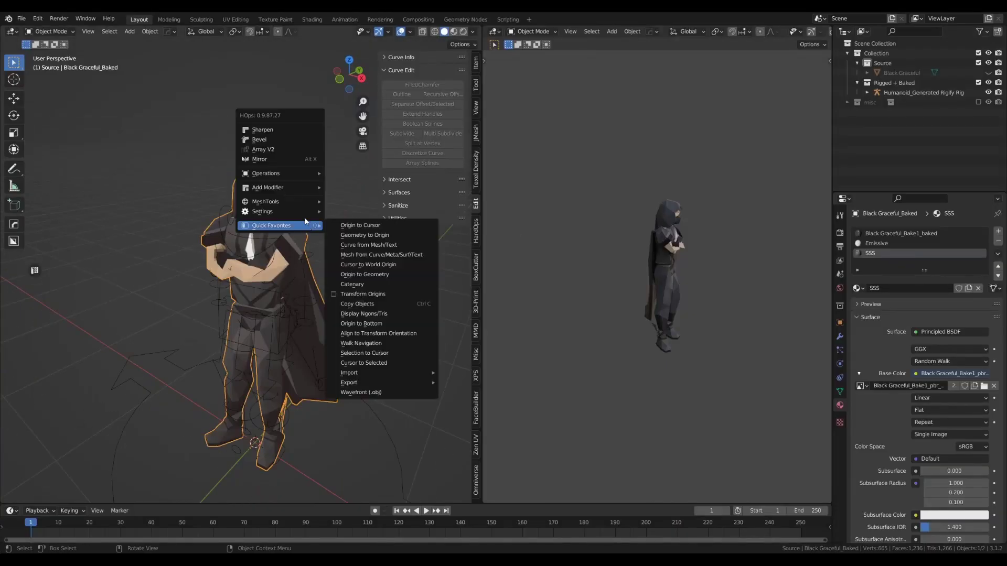
click(278, 129)
scroll(272, 195, up, 5)
right_click(251, 170)
click(243, 169)
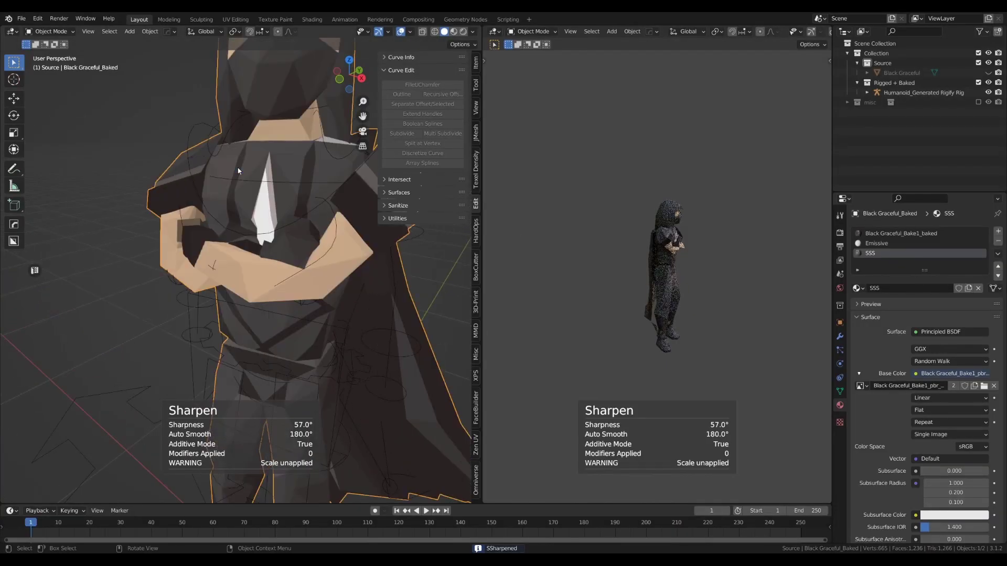
middle_drag(750, 315, 642, 304)
scroll(702, 290, up, 7)
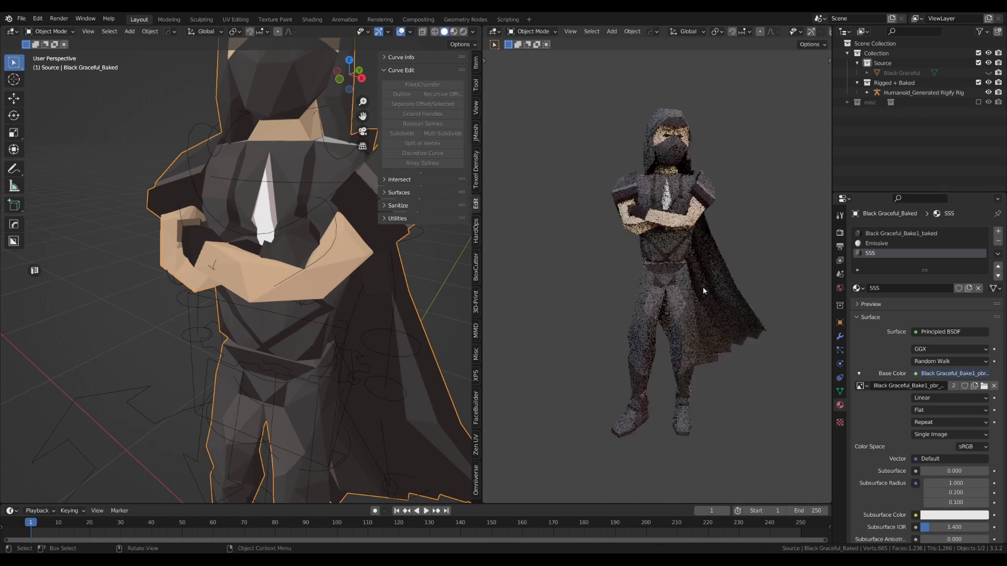
scroll(703, 290, down, 2)
scroll(703, 291, down, 2)
scroll(216, 234, down, 3)
- Export the selected character as OBJ over the existing OSRS My Character.obj in the Blender Exports folder
key(q)
key(q)
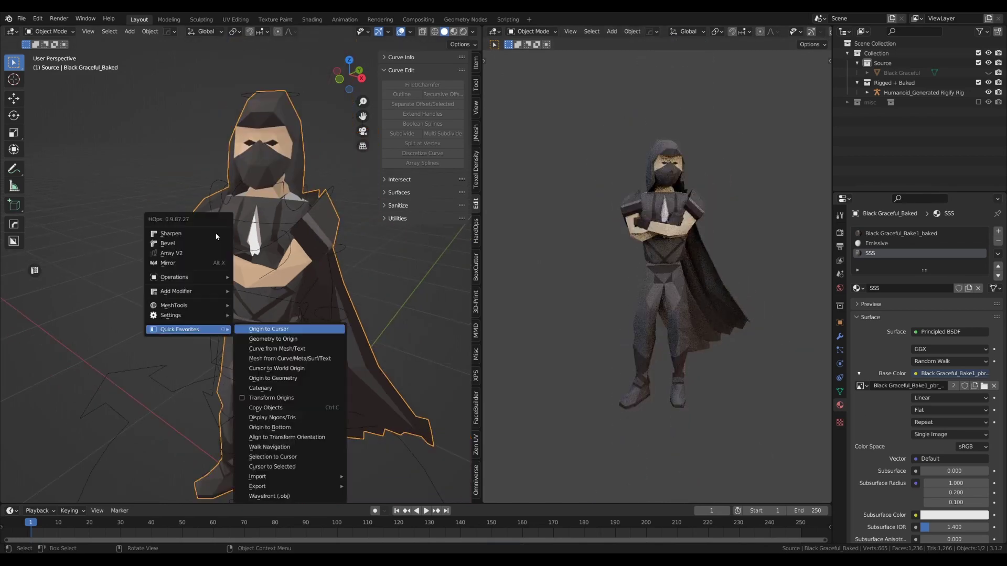
key(q)
key(q)
mouse_move(262, 402)
click(393, 334)
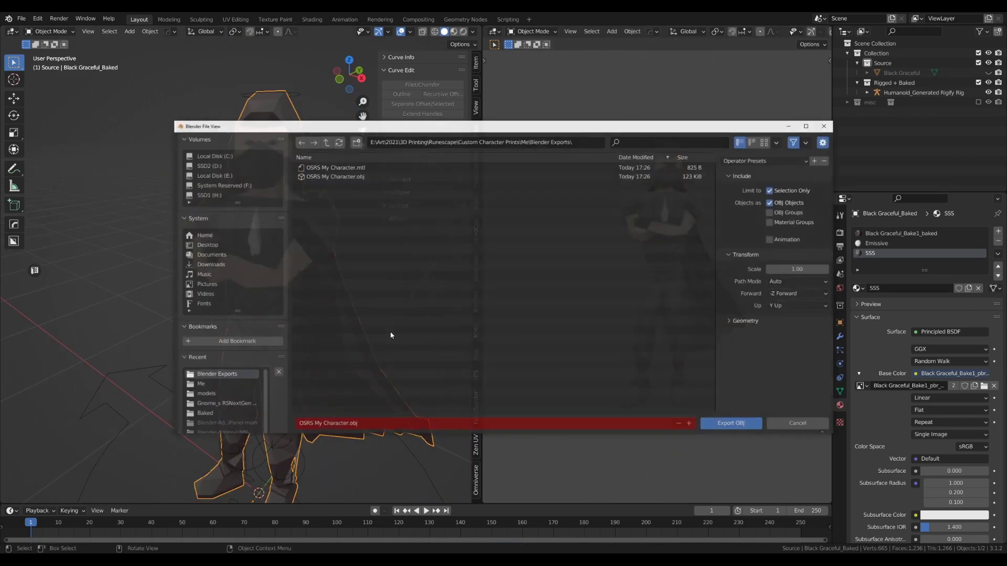
key(Return)
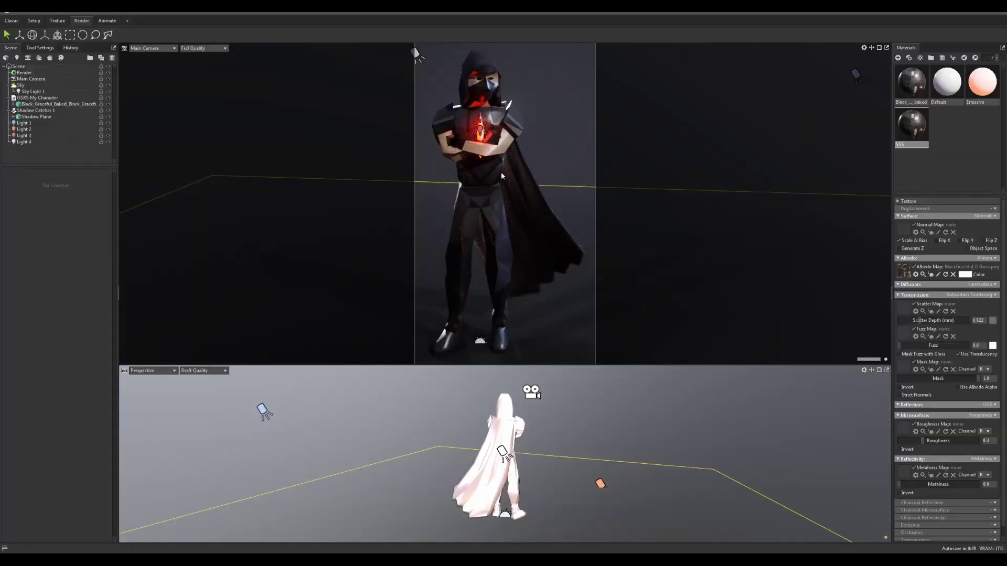
- Back in Marmoset, set the roughness of the SSS material to 1.0 and of the baked character material to about 0.62
click(489, 70)
drag(923, 442, 978, 442)
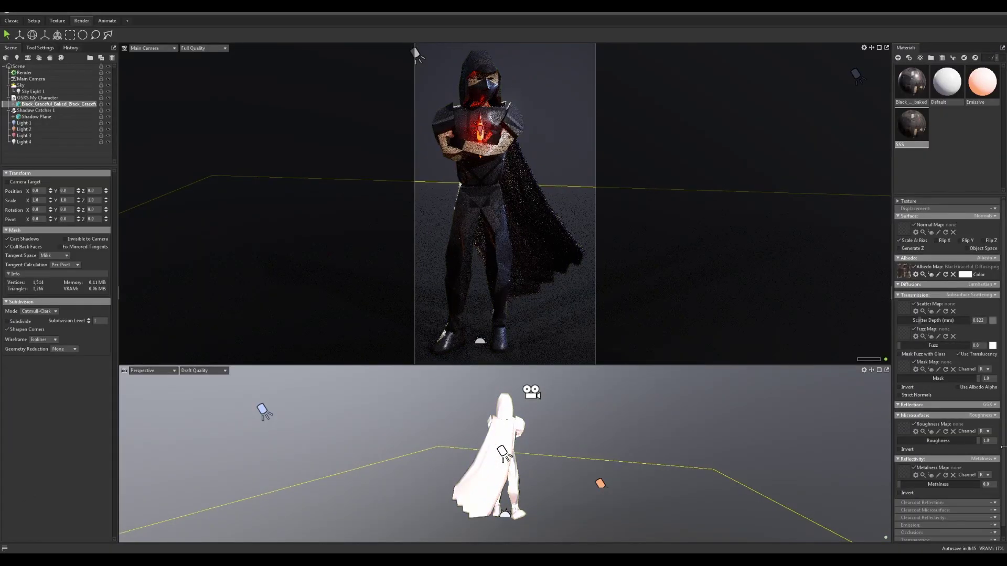
click(911, 83)
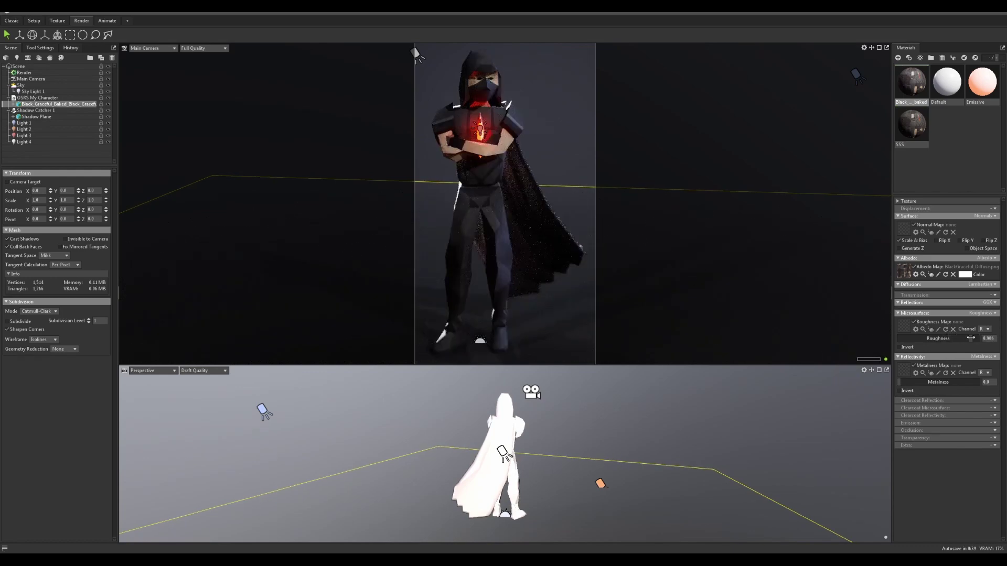
drag(963, 338, 954, 339)
click(948, 156)
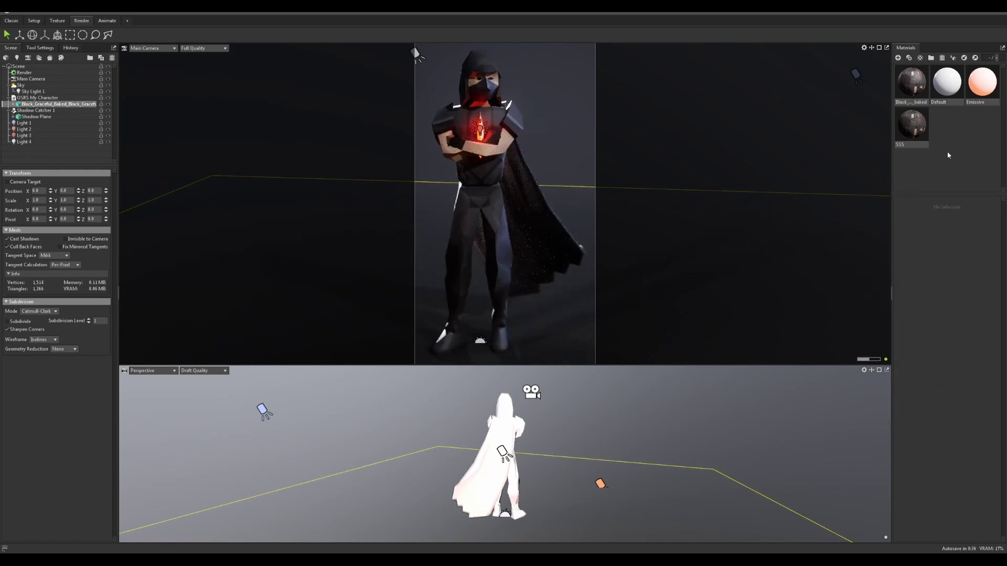
- Filter the material library by the Clothing tag and add the Corduroy material to the scene's materials
key(space)
click(416, 250)
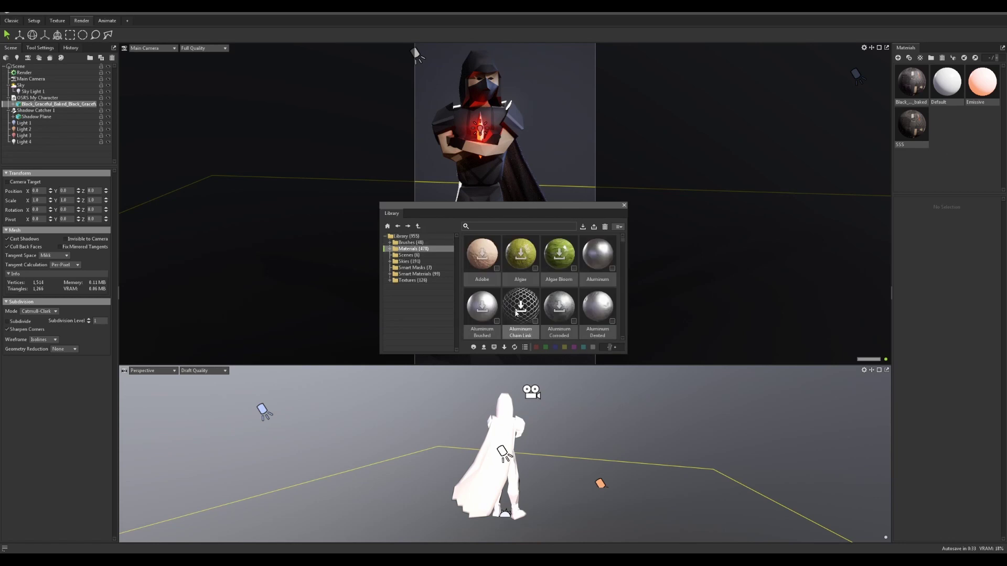
click(483, 226)
text(cloth)
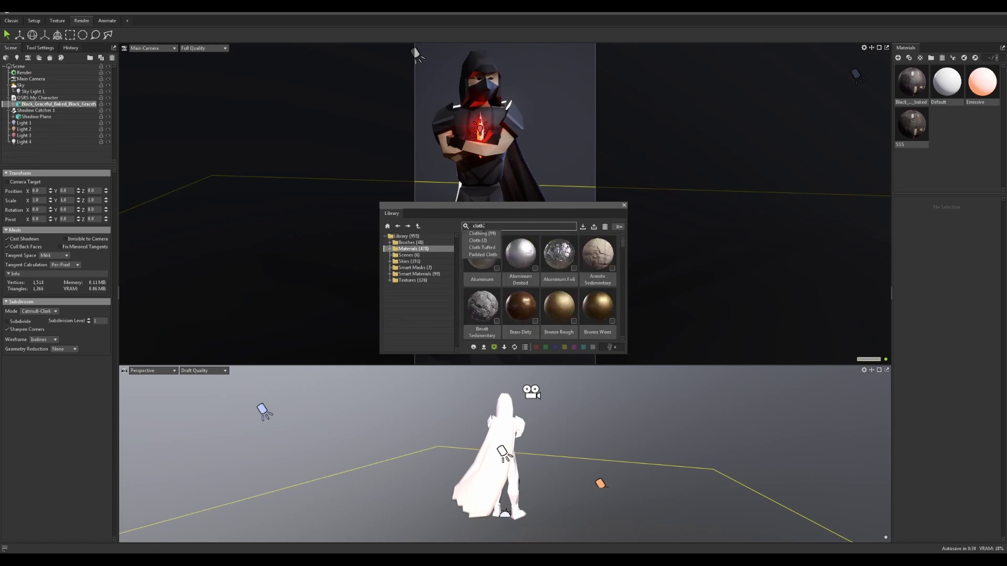
click(488, 234)
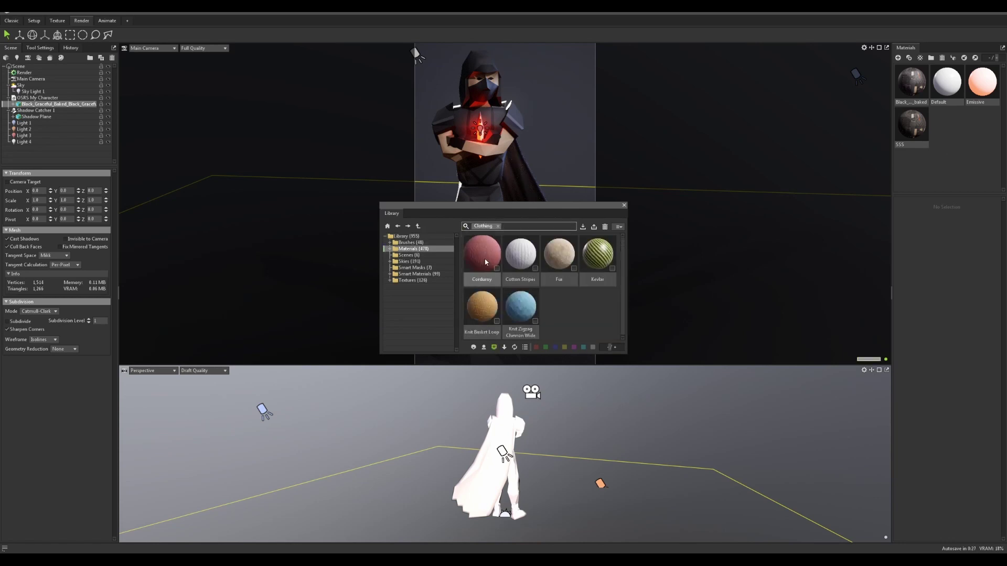
drag(482, 253, 944, 168)
- Copy Corduroy's roughness map into the baked character material and set that material's roughness to about 0.85
click(923, 432)
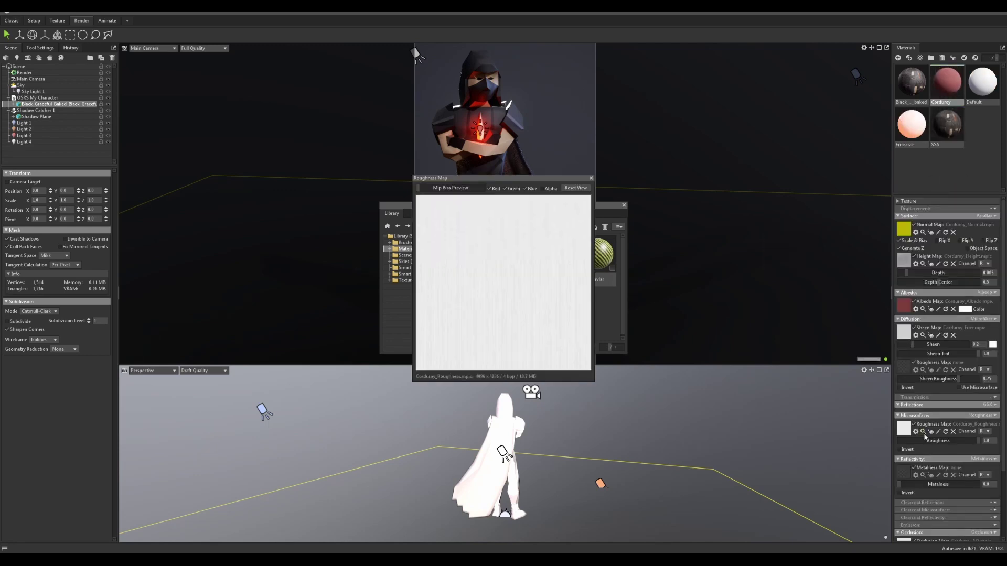
click(590, 178)
right_click(916, 432)
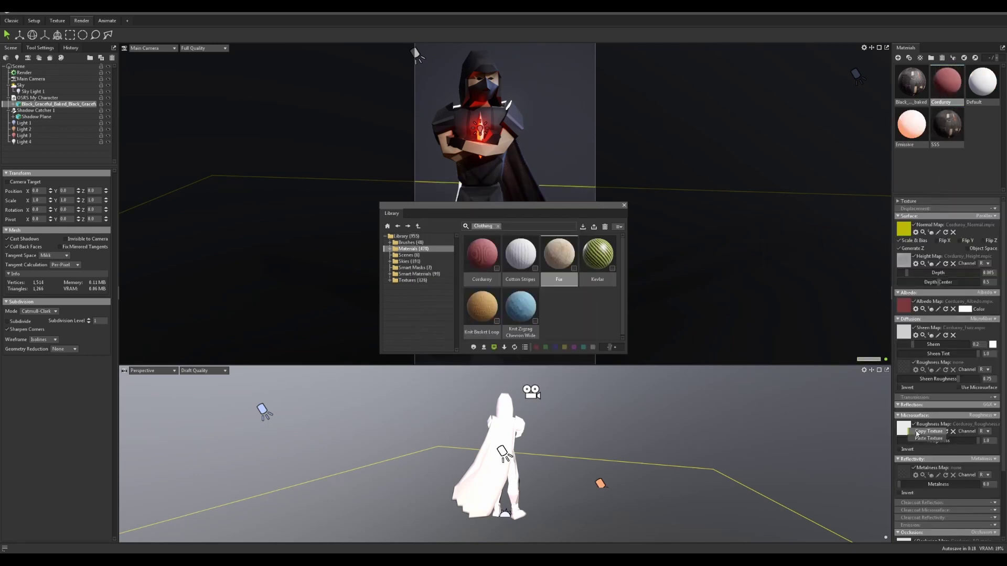
click(623, 206)
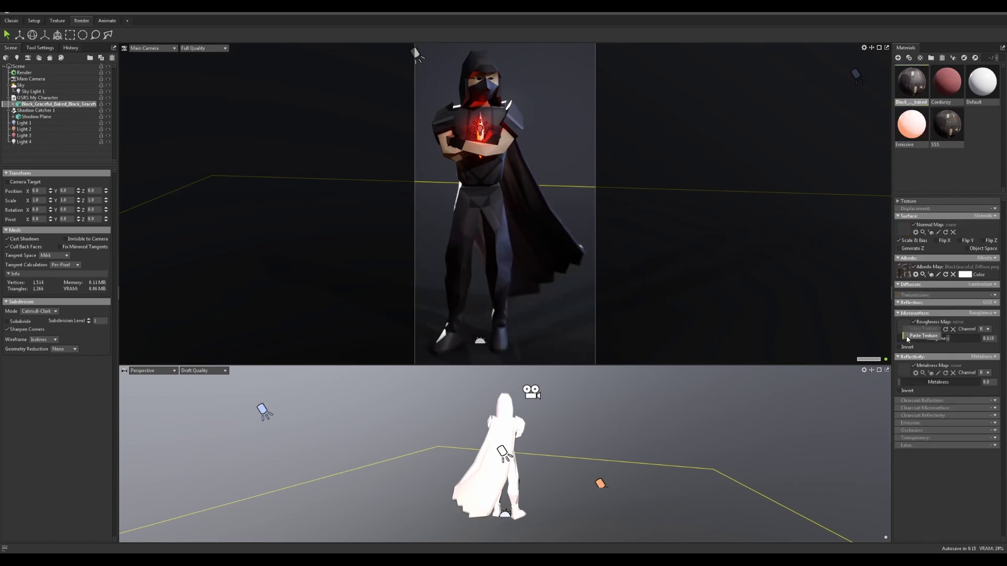
click(910, 336)
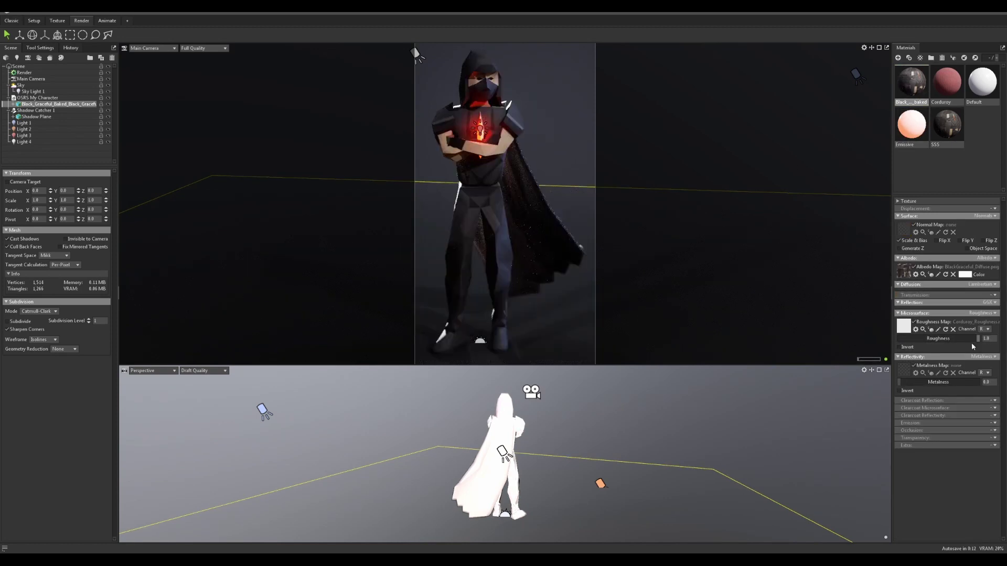
drag(973, 340, 960, 343)
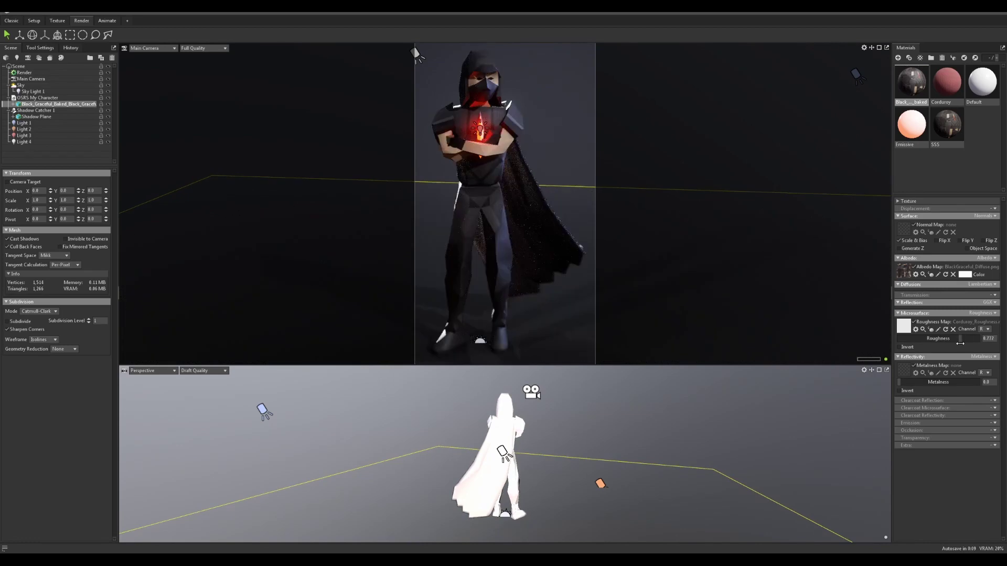
click(627, 130)
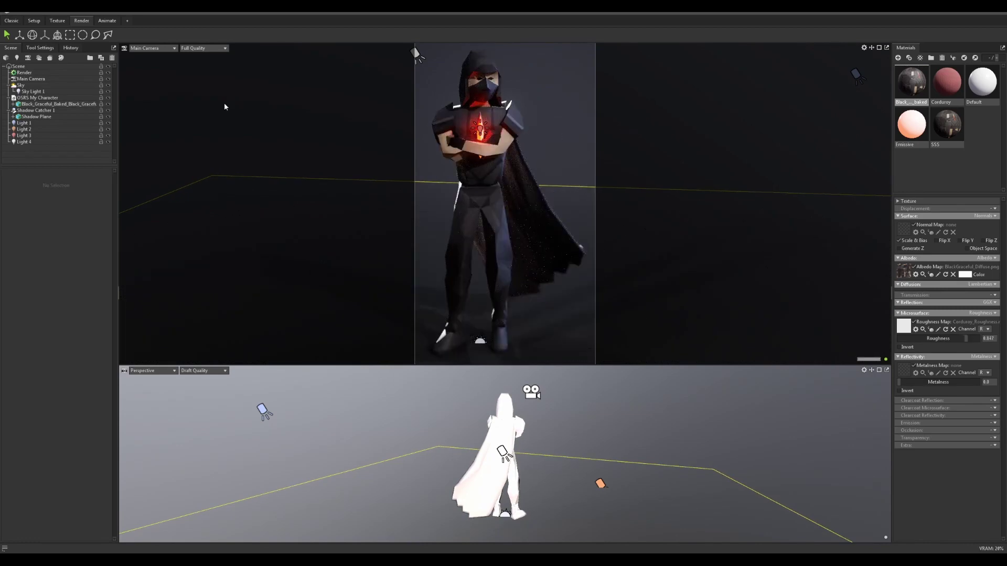
- Rotate Light 4 behind the character so that its spot cone is aimed at the character's back and cape
click(415, 51)
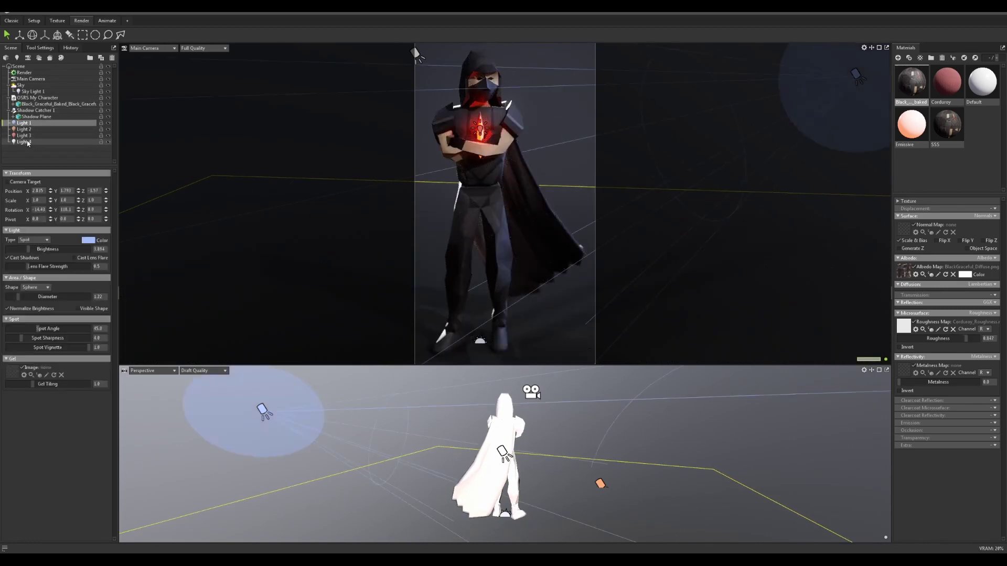
click(31, 36)
mouse_move(423, 65)
mouse_down()
mouse_move(403, 64)
mouse_move(412, 64)
mouse_up()
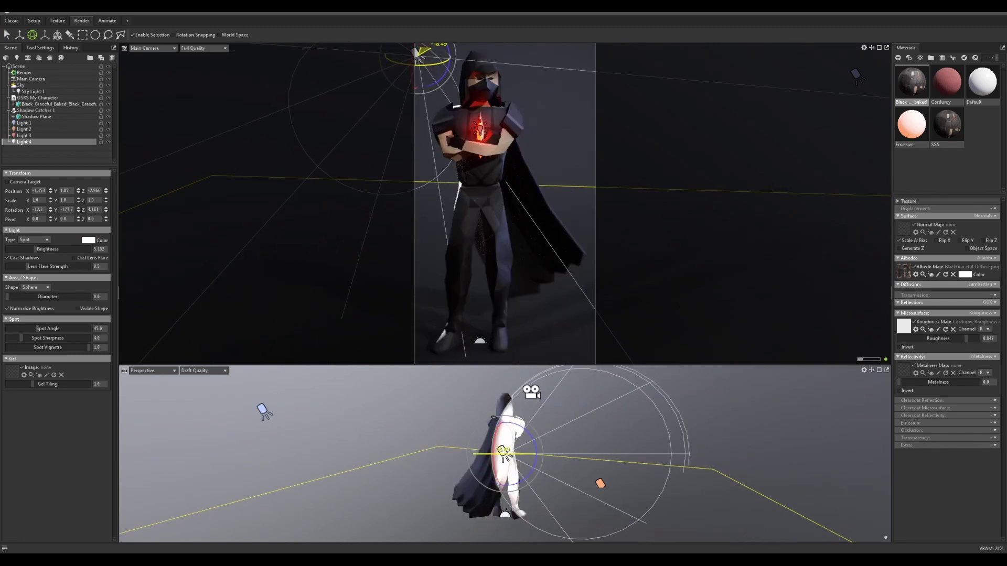
drag(502, 452, 507, 443)
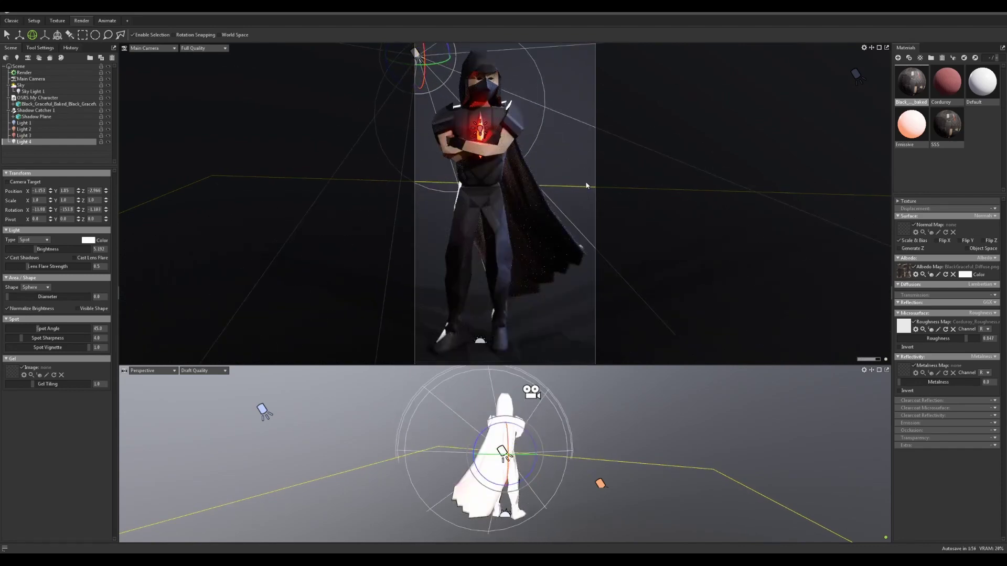
click(575, 156)
- Set the render's image output to GPU denoising at Medium quality, with the Marmoset Export folder as its destination
click(30, 78)
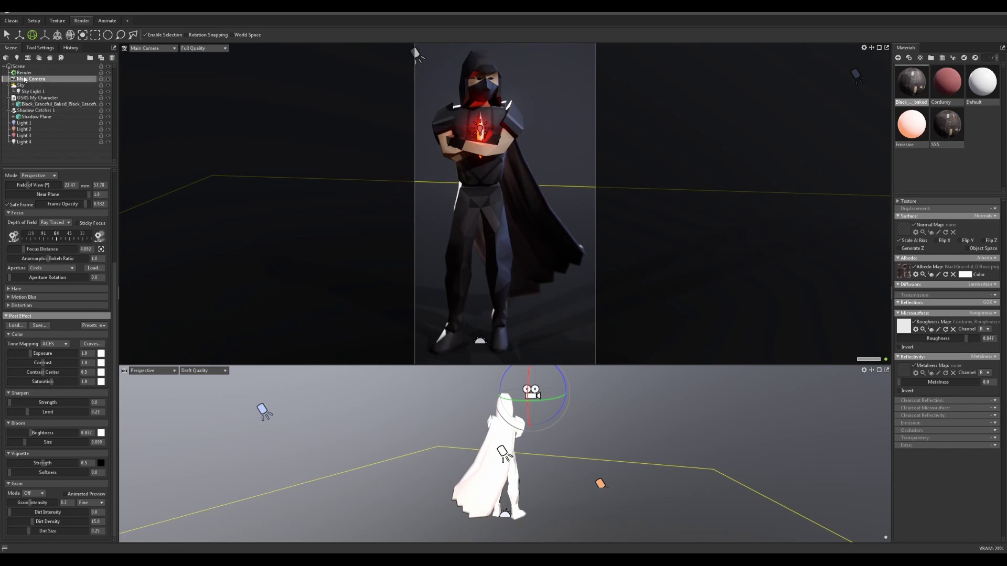
scroll(66, 337, up, 5)
click(24, 72)
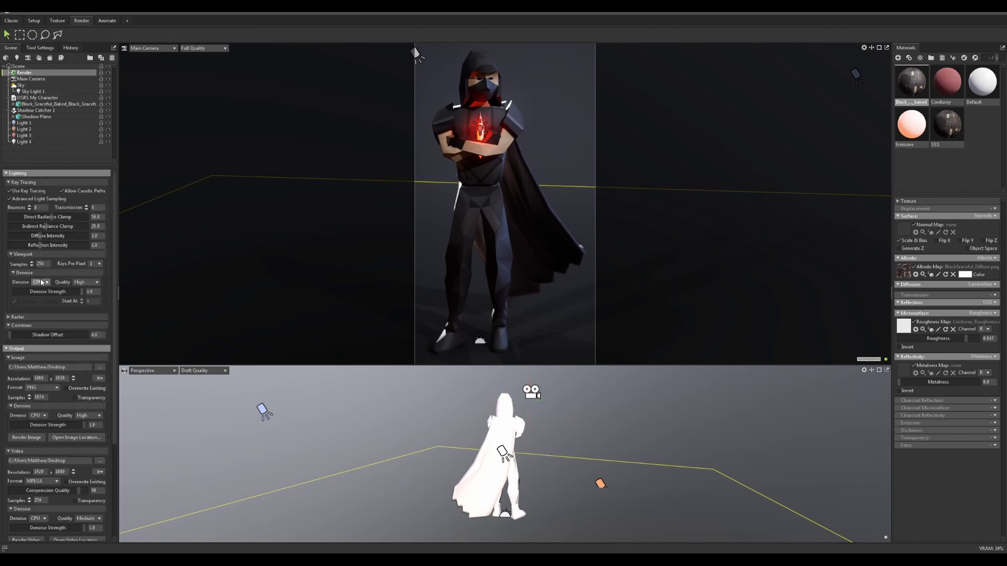
click(21, 255)
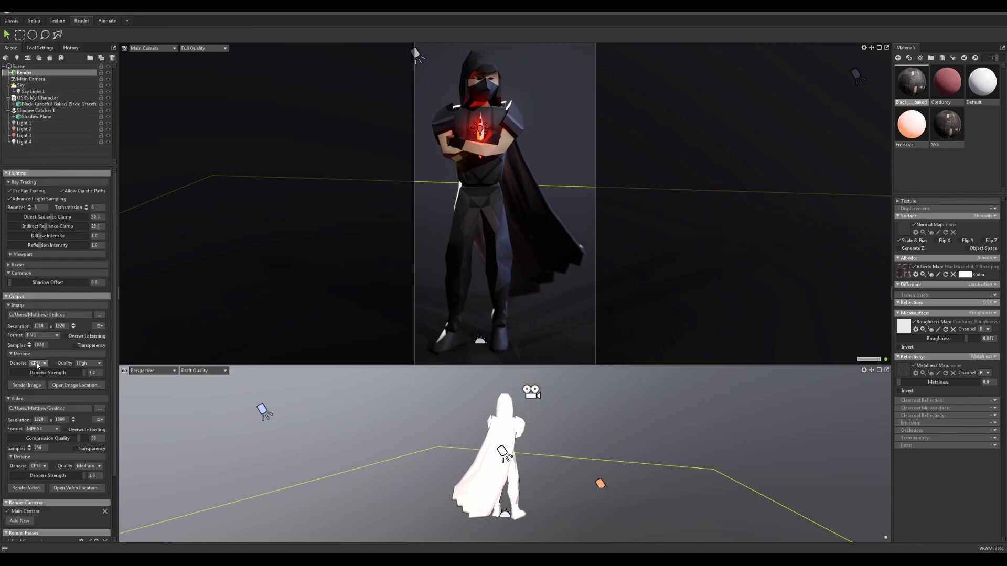
click(39, 365)
click(39, 384)
click(87, 364)
click(86, 377)
key(ctrl+v)
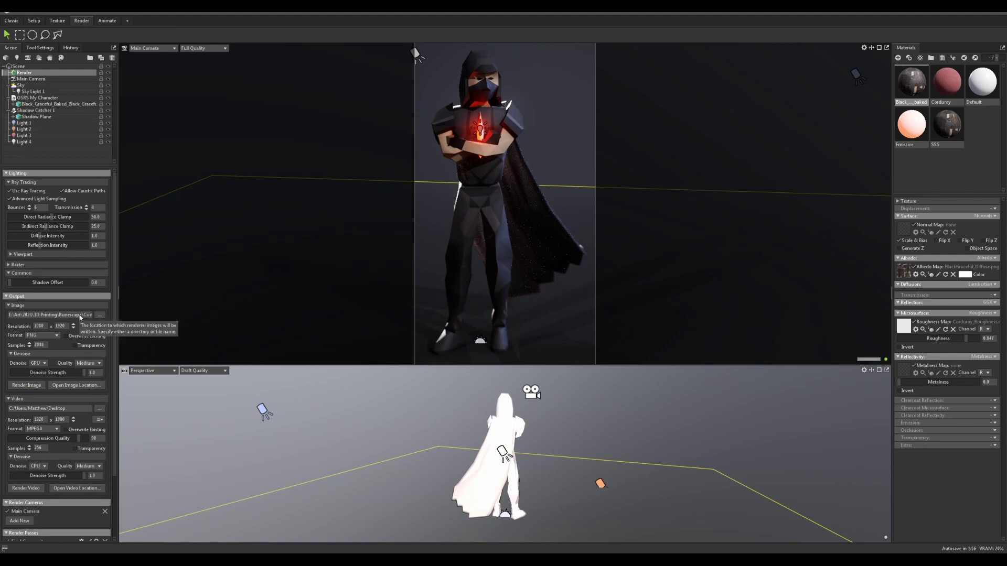
- Render the portrait image and check the output up close in the photo viewer
click(36, 387)
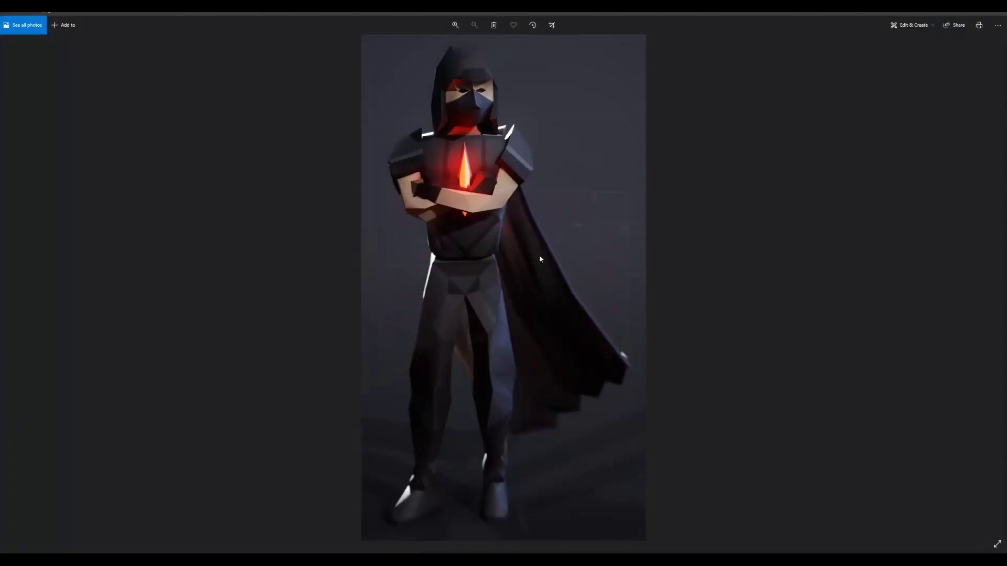
scroll(539, 255, up, 5)
scroll(494, 269, up, 2)
scroll(494, 269, up, 5)
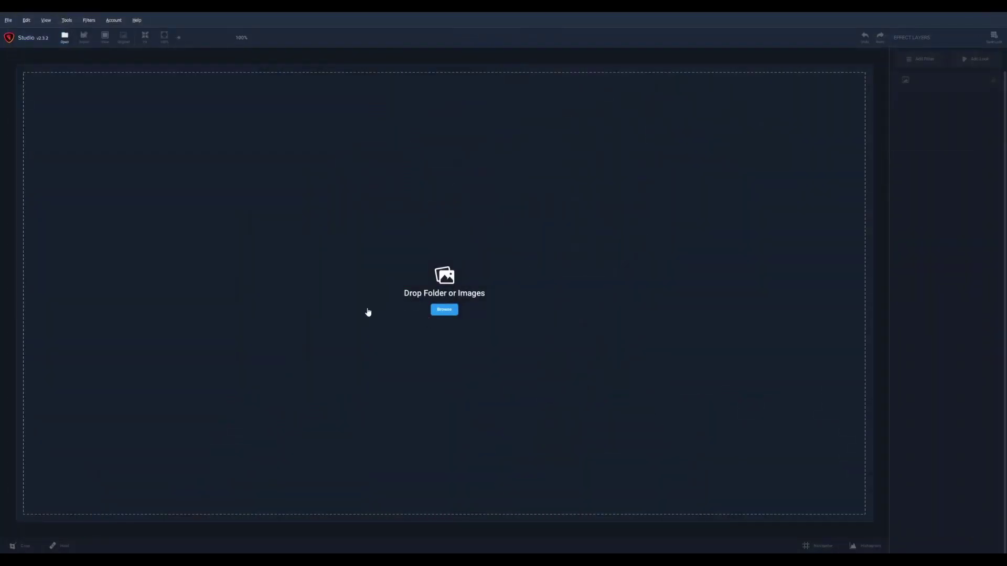
- Switch to Topaz Studio and open tbrender.png from the Marmoset Export folder
click(445, 310)
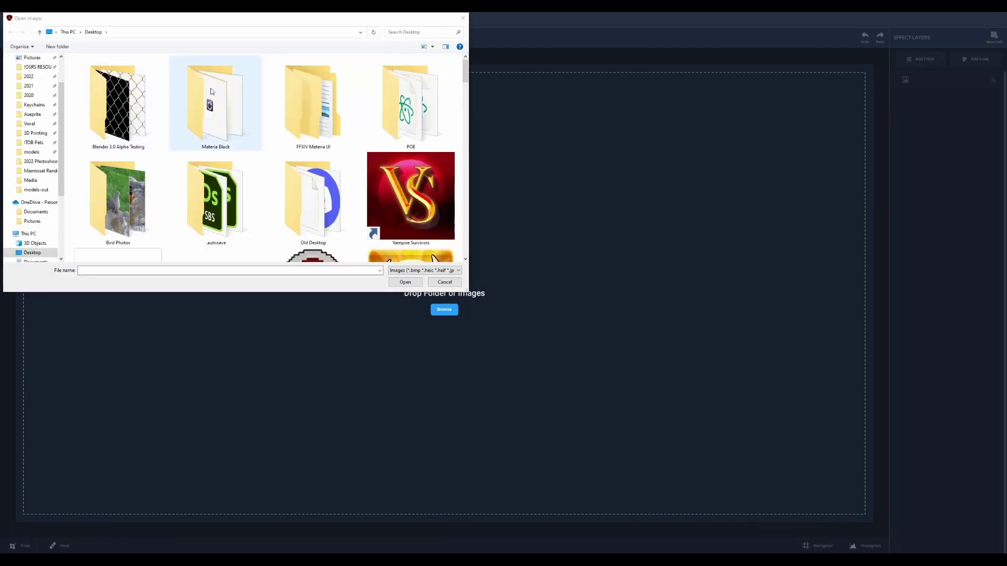
key(ctrl+v)
key(Return)
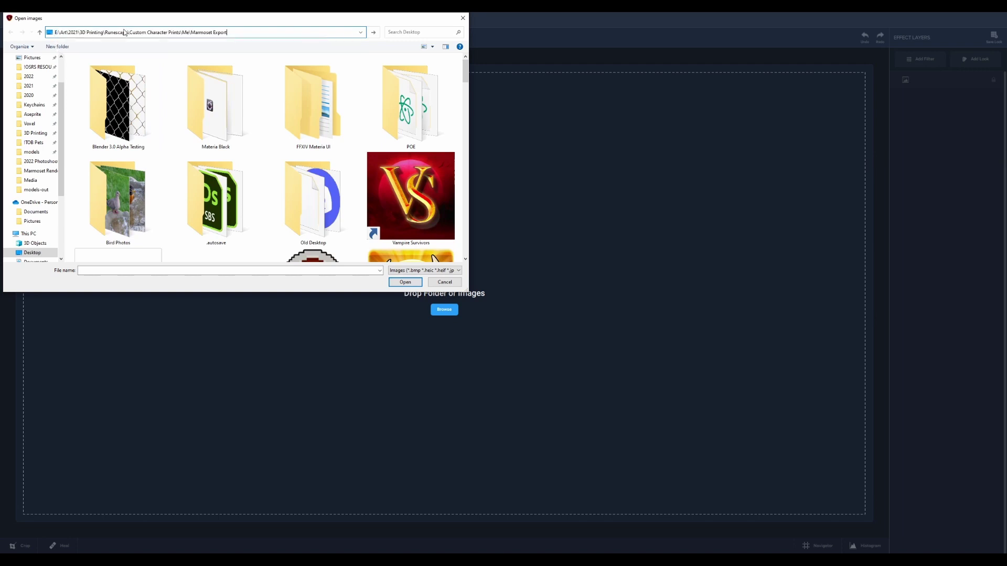
double_click(98, 85)
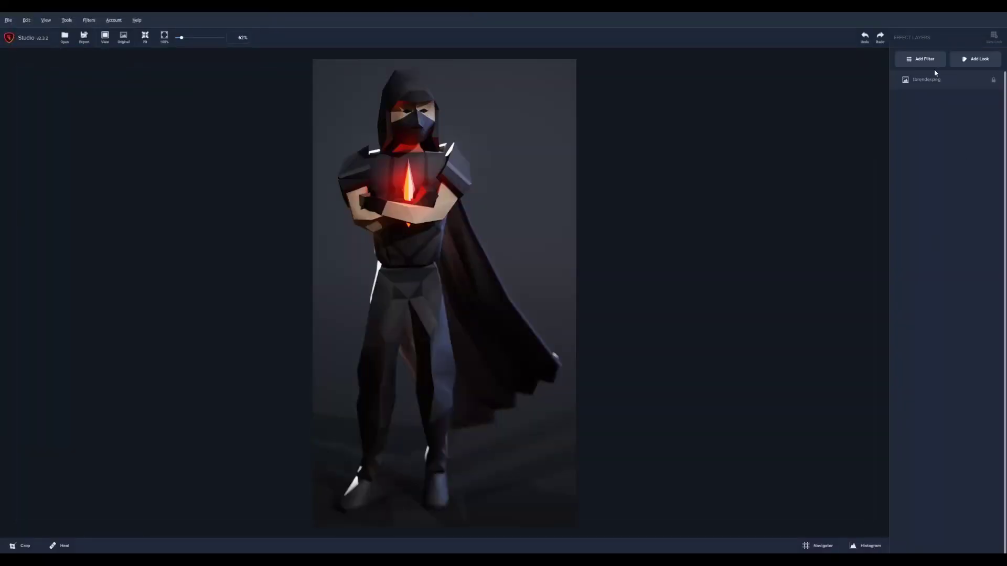
- Try an Abstraction filter on the render with simplify size 0.12 and feature boost 0.17
click(933, 61)
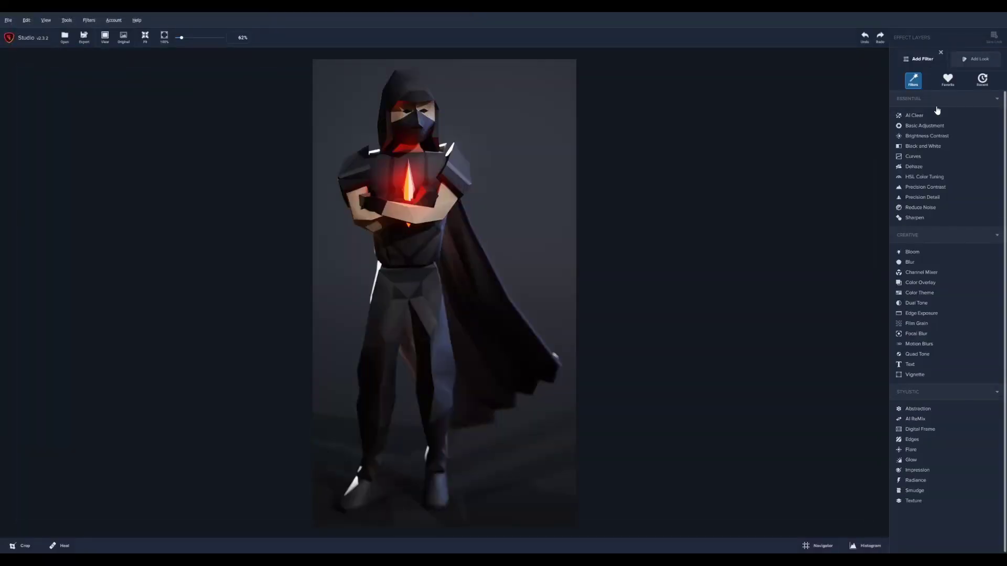
click(918, 409)
mouse_move(898, 351)
mouse_down()
mouse_move(940, 351)
mouse_move(953, 367)
mouse_move(907, 357)
mouse_up()
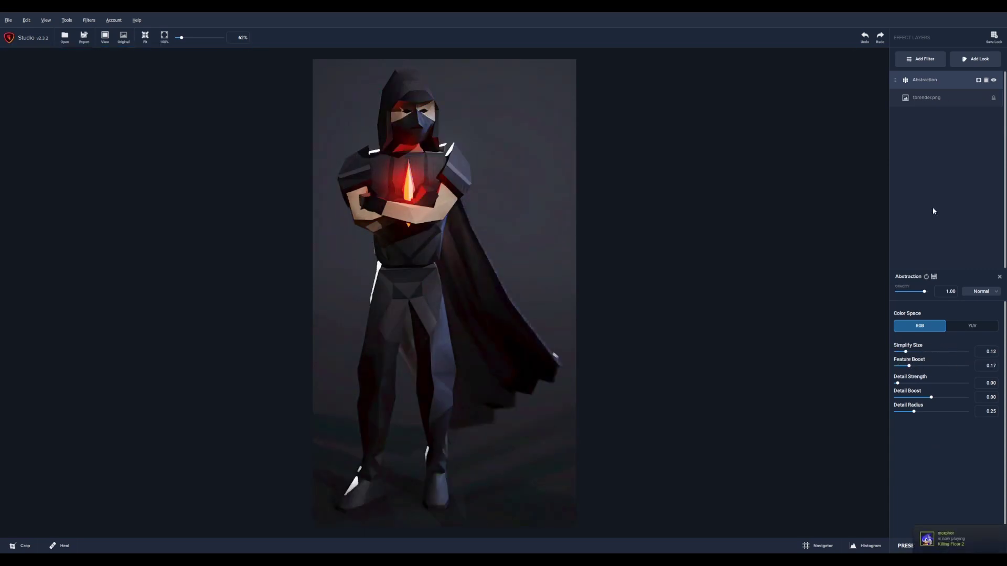
- Try a Texture filter on top of the Abstraction effect and remove it again
click(920, 59)
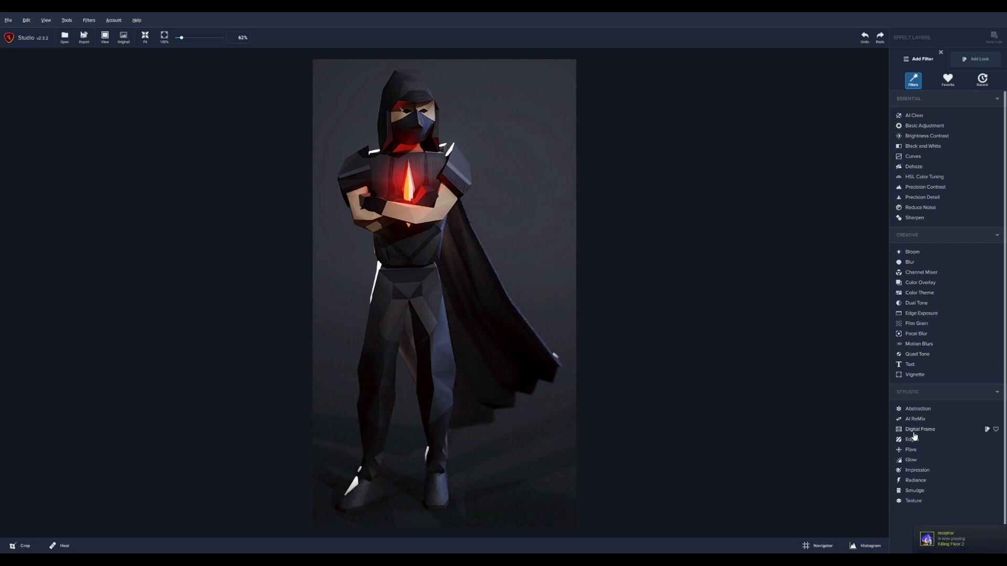
click(905, 501)
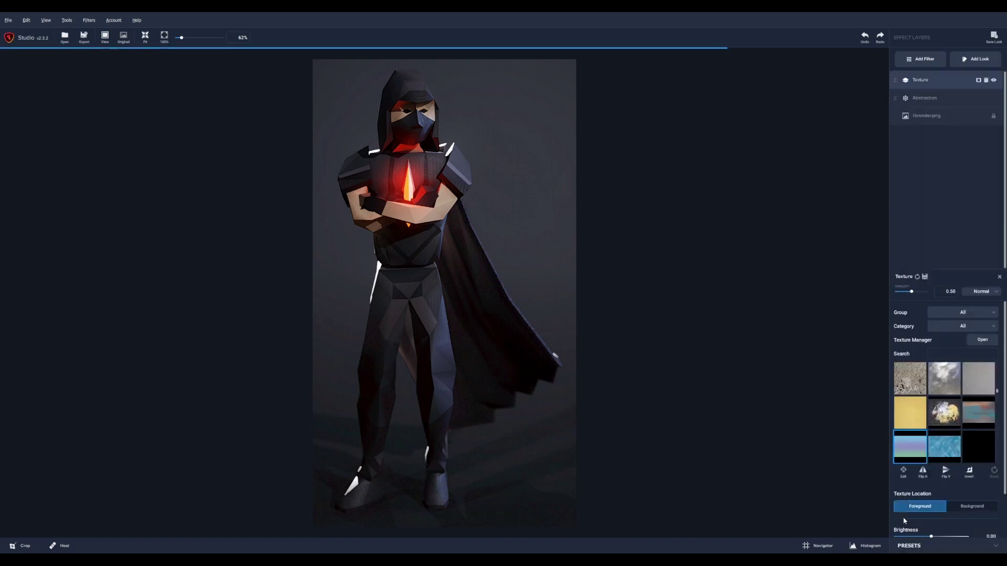
click(986, 79)
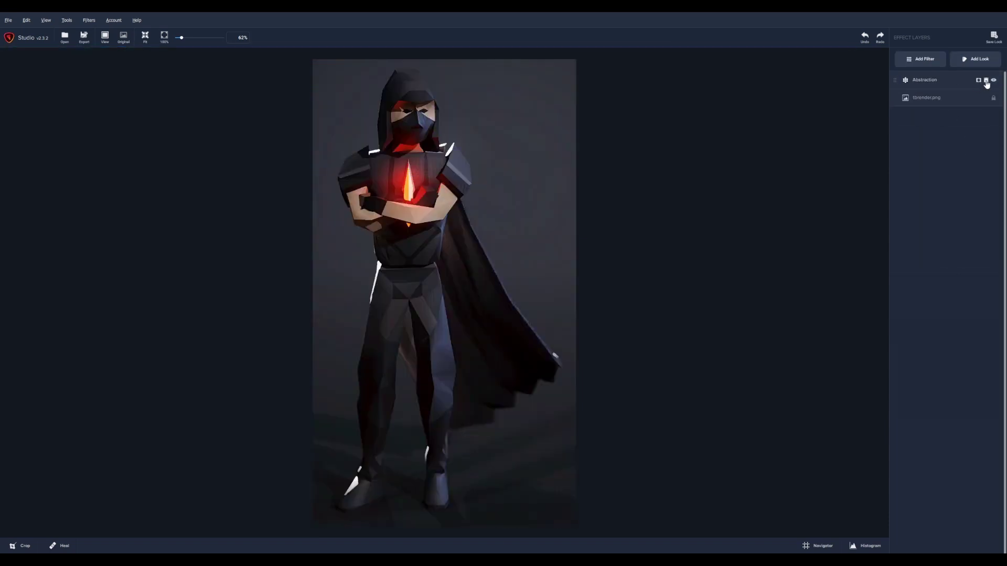
- Add an Impression filter to the render with brush size 0.52, paint volume 0.13 and paint opacity 0.51
click(921, 59)
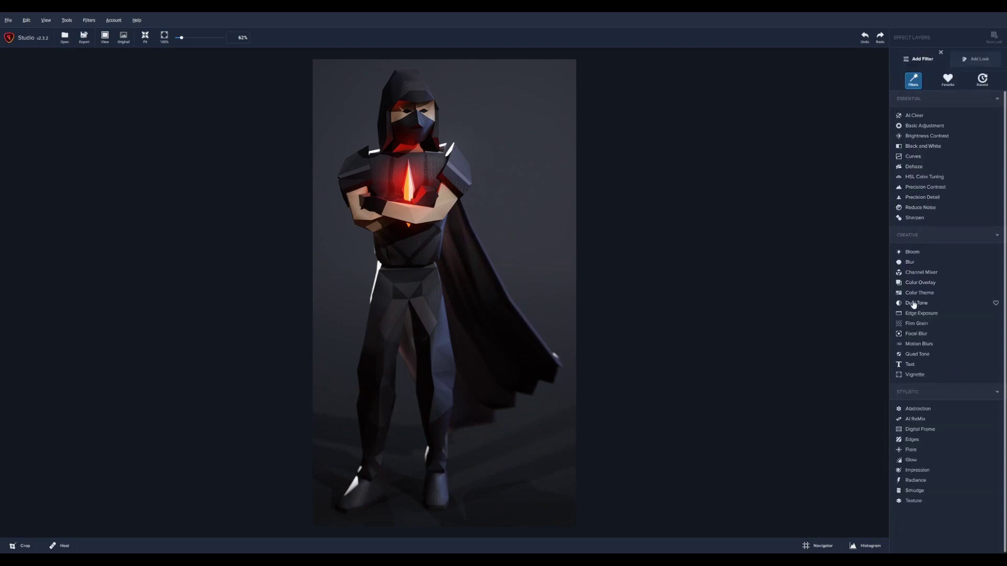
click(918, 471)
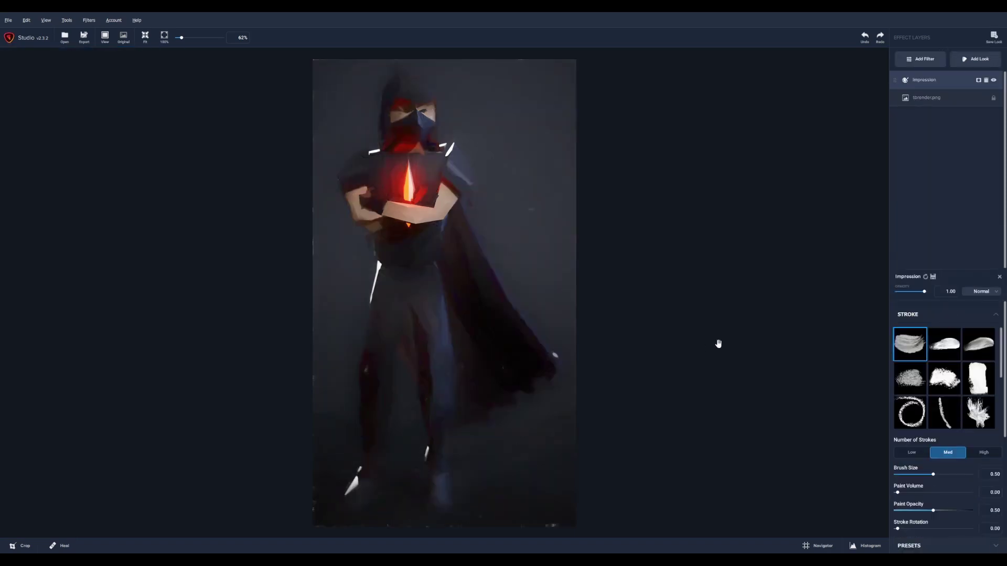
mouse_move(931, 473)
mouse_down()
mouse_move(907, 493)
mouse_move(955, 511)
mouse_move(934, 511)
mouse_up()
- Try out the other brush stroke shapes of the Impression filter and return to the first one
click(944, 344)
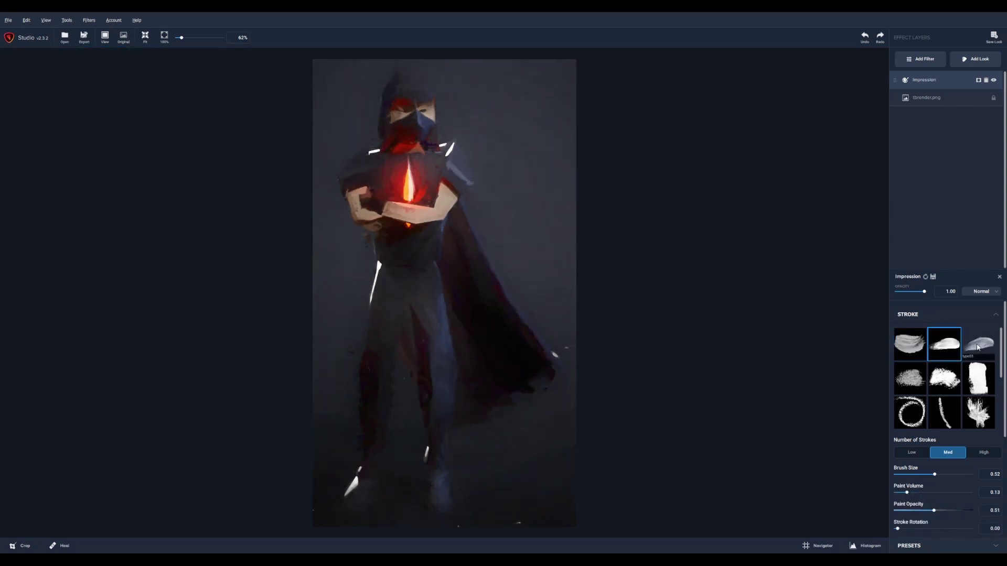
click(977, 379)
click(939, 382)
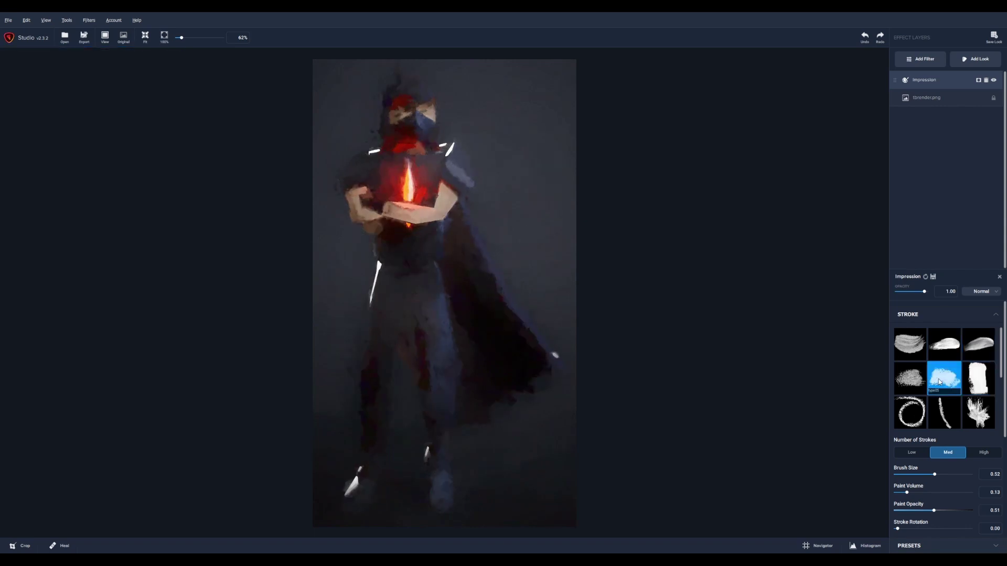
click(944, 412)
scroll(944, 407, down, 2)
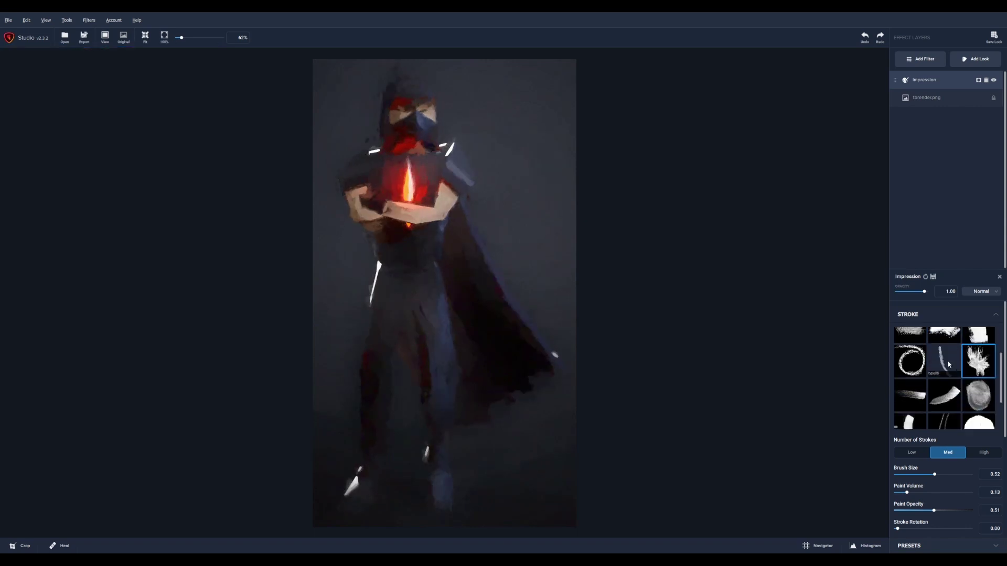
click(944, 403)
click(912, 394)
scroll(911, 389, down, 3)
click(911, 384)
click(911, 412)
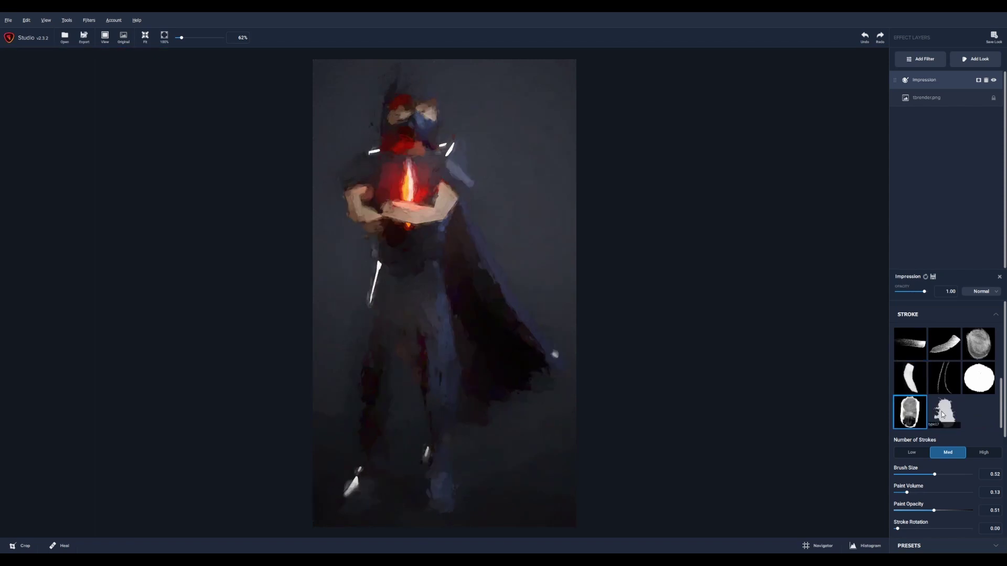
click(943, 414)
scroll(938, 398, up, 3)
click(911, 342)
- Set the Impression filter's stroke rotation to about 0.02, stroke width to 0.13 and spill to 0.23
scroll(924, 370, down, 2)
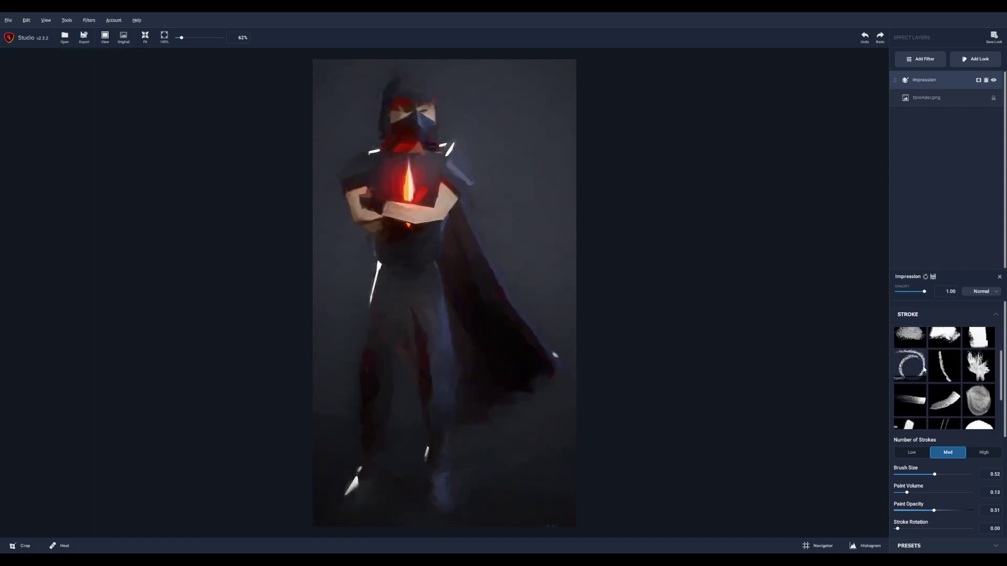
scroll(924, 370, down, 2)
click(902, 479)
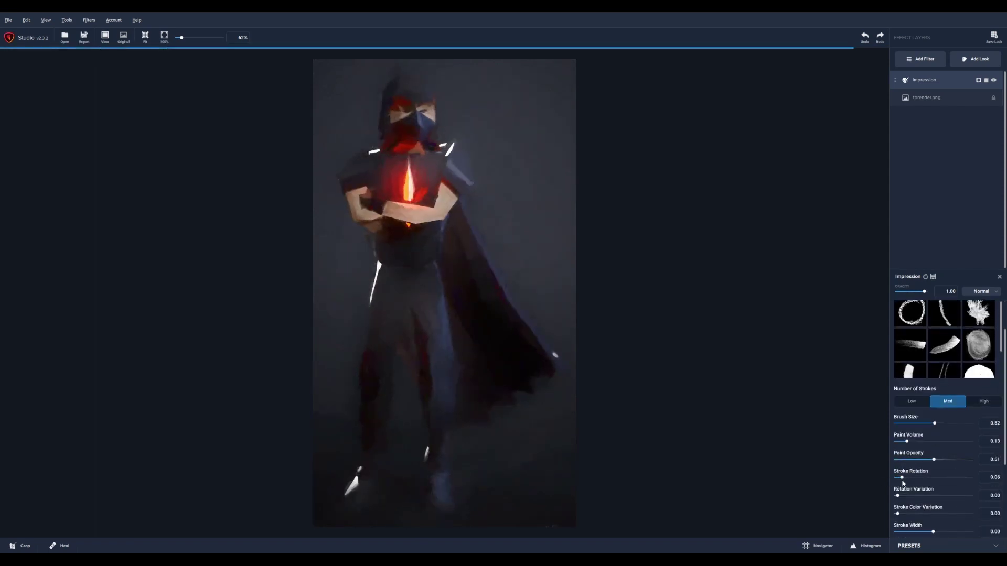
drag(903, 481, 900, 483)
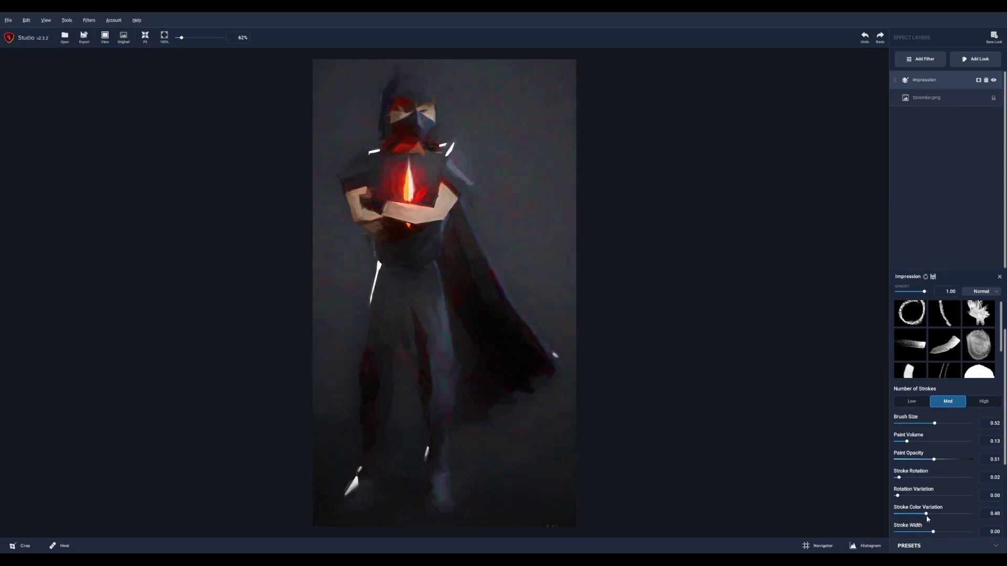
drag(932, 533, 938, 531)
scroll(934, 477, down, 3)
mouse_move(898, 445)
mouse_down()
mouse_move(921, 446)
mouse_move(904, 447)
mouse_move(941, 427)
mouse_up()
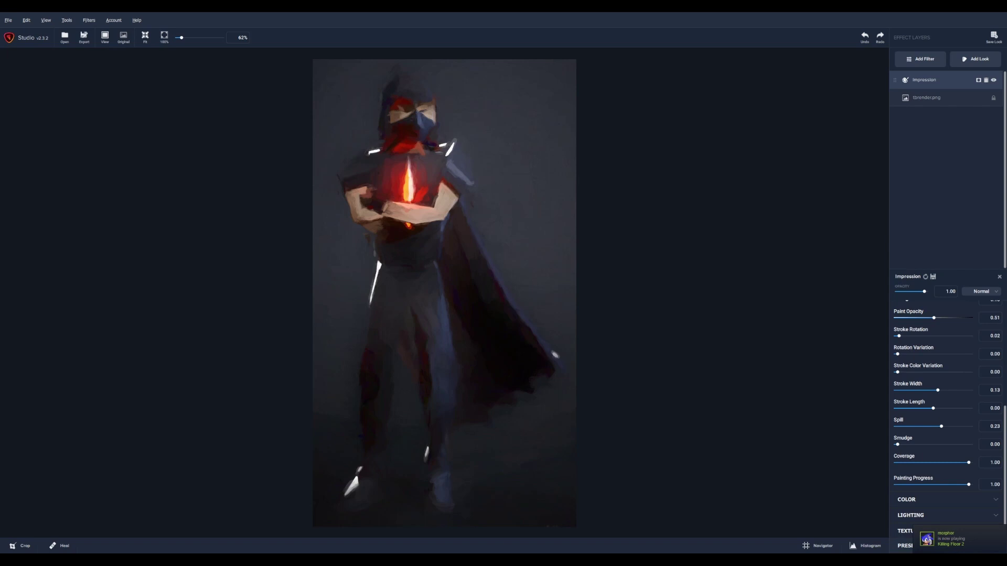
scroll(939, 398, up, 5)
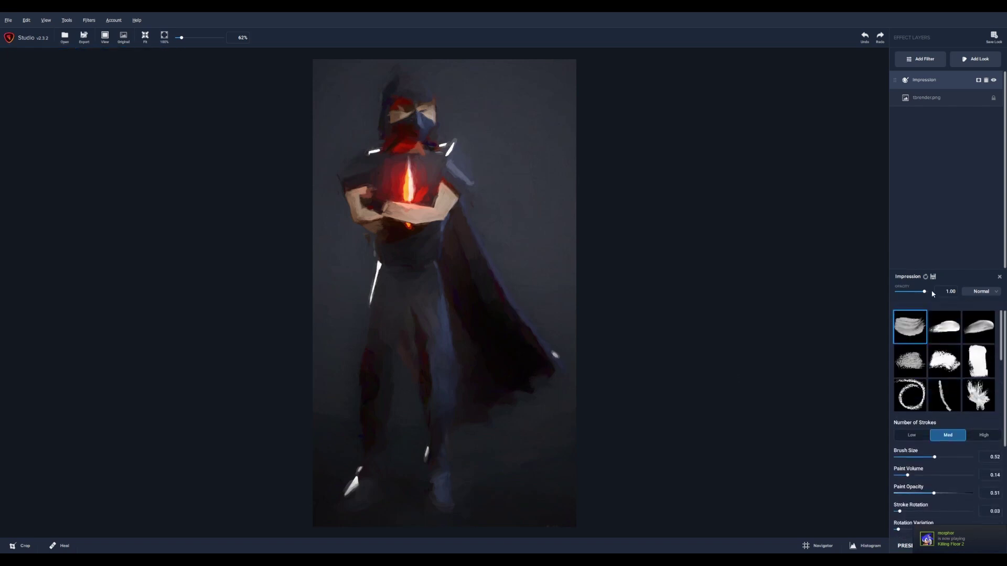
- Add an Abstraction filter beneath the Impression layer with simplify size 0.16 and feature boost 0.09
click(925, 59)
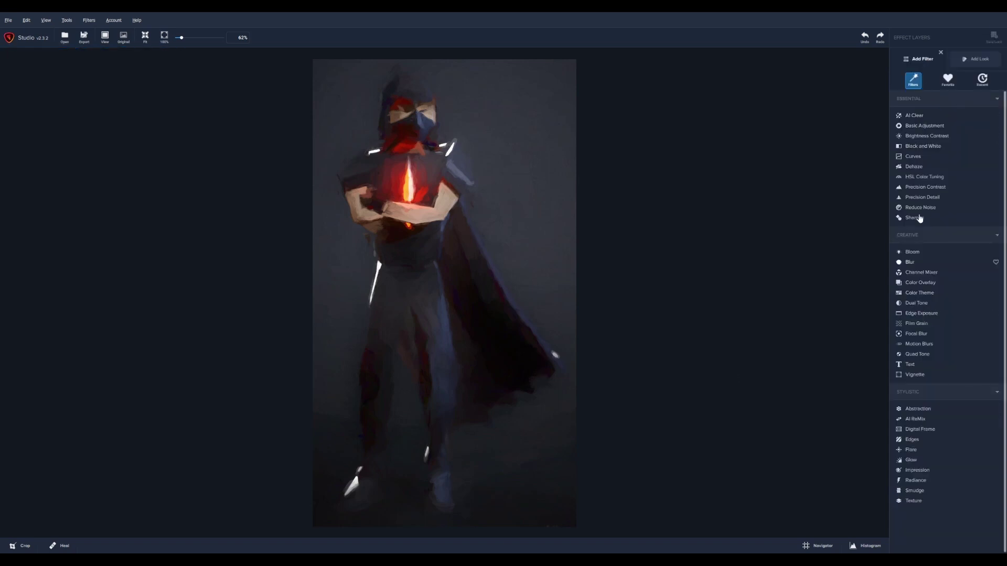
click(915, 409)
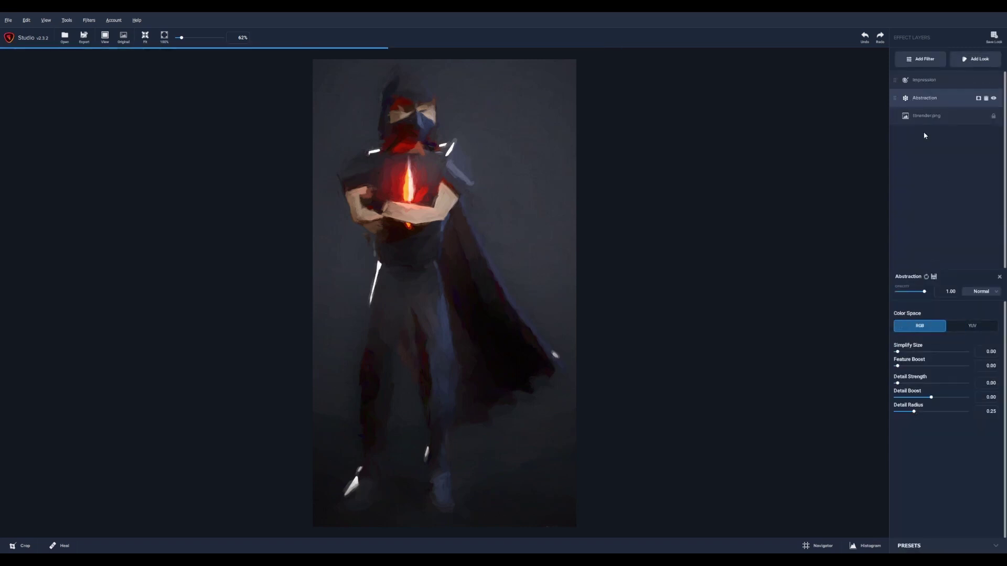
drag(897, 351, 904, 371)
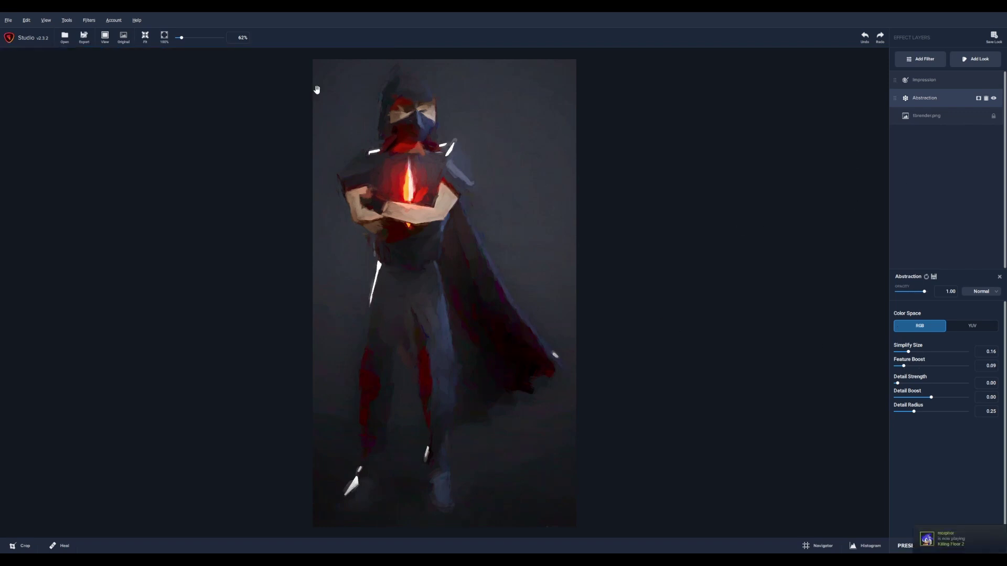
- Export the painted image as tbrender-studio.jpg in JPG format at quality 10 with the sRGB profile
click(8, 20)
click(21, 68)
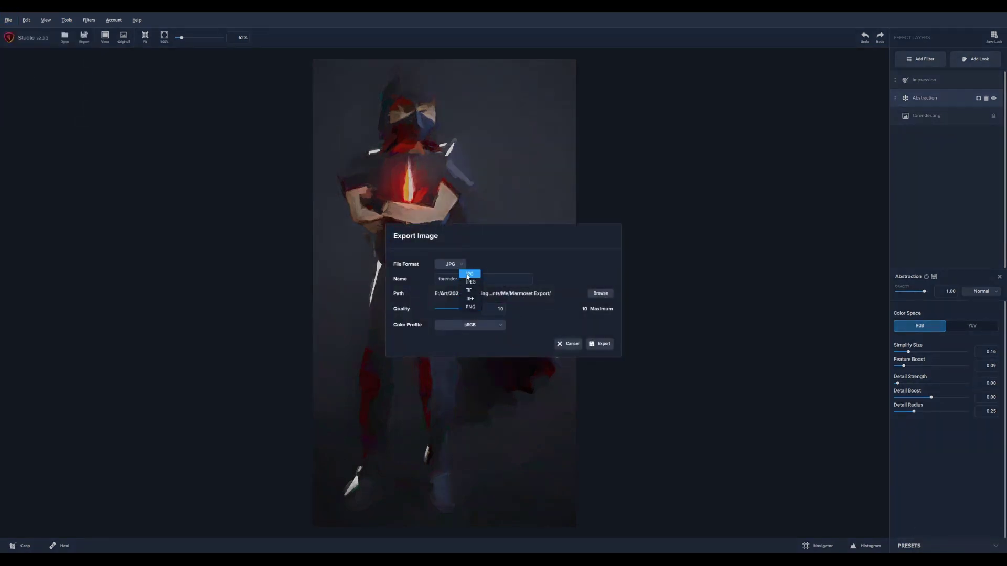
click(469, 274)
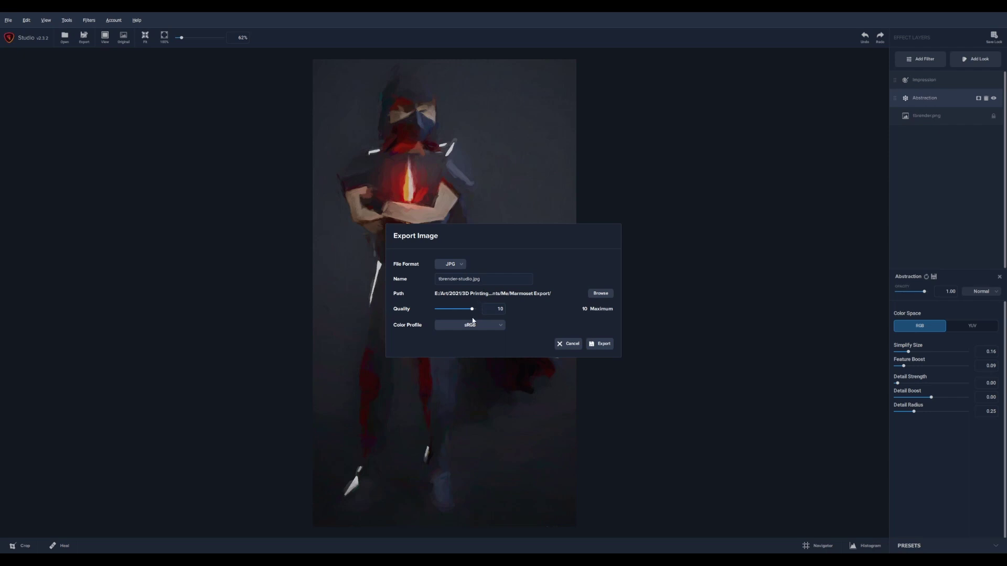
click(601, 345)
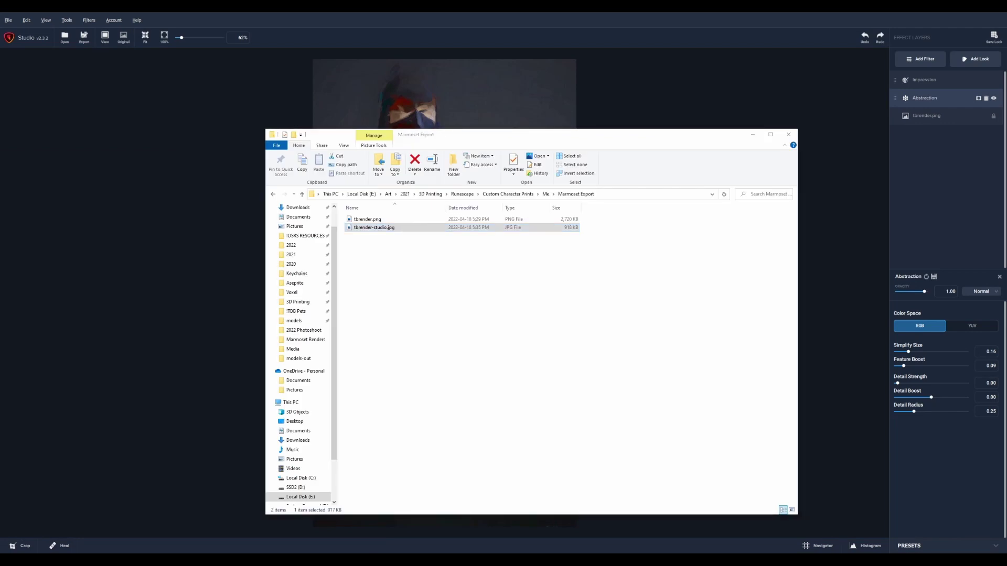
- Rename the exported tbrender-studio.jpg in the Marmoset Export folder to "painterly effect", keeping the .jpg extension
click(407, 264)
double_click(388, 229)
click(439, 258)
double_click(392, 229)
click(374, 227)
click(374, 227)
text(painterly effe)
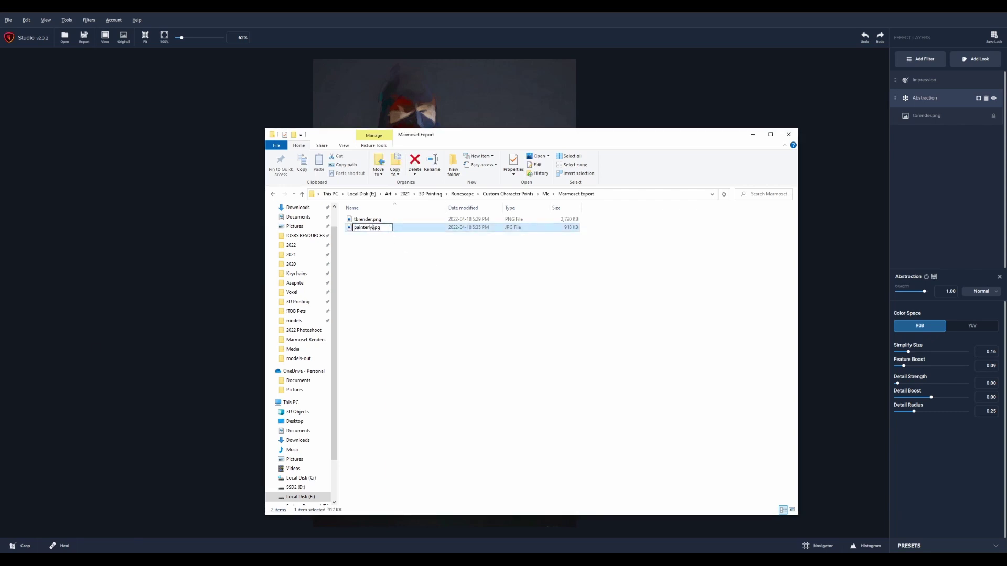
text(ct)
key(Return)
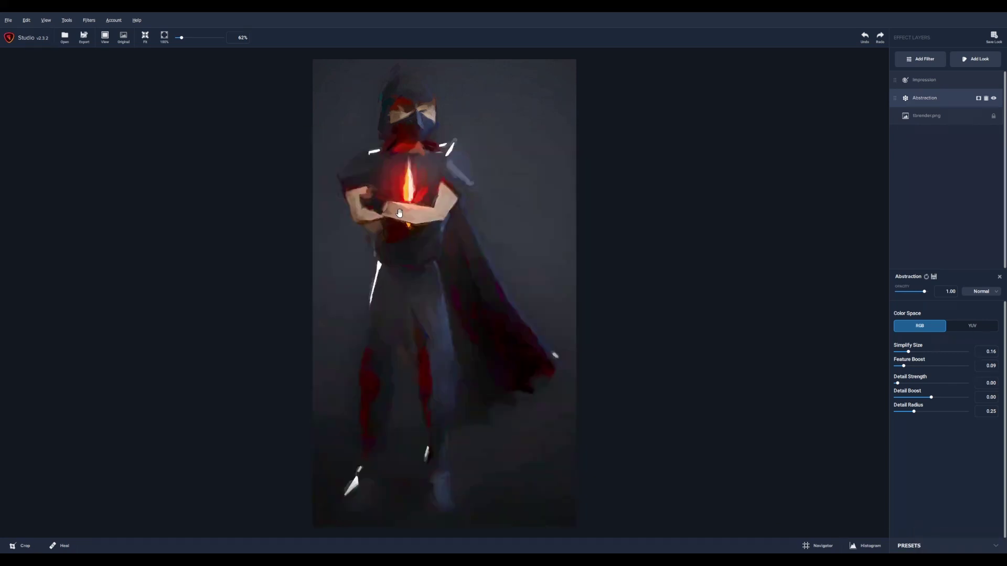
- Examine the brushwork of the painterly portrait up close, from the glowing chest and arms down the body
double_click(389, 228)
scroll(420, 254, up, 10)
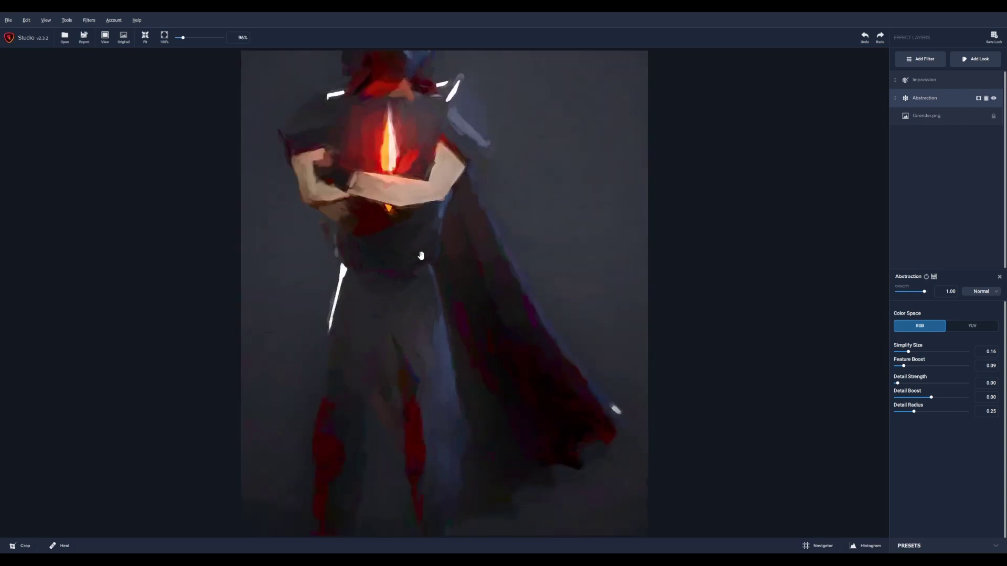
drag(414, 245, 431, 463)
mouse_move(407, 210)
mouse_down()
mouse_move(414, 364)
mouse_move(418, 142)
mouse_up()
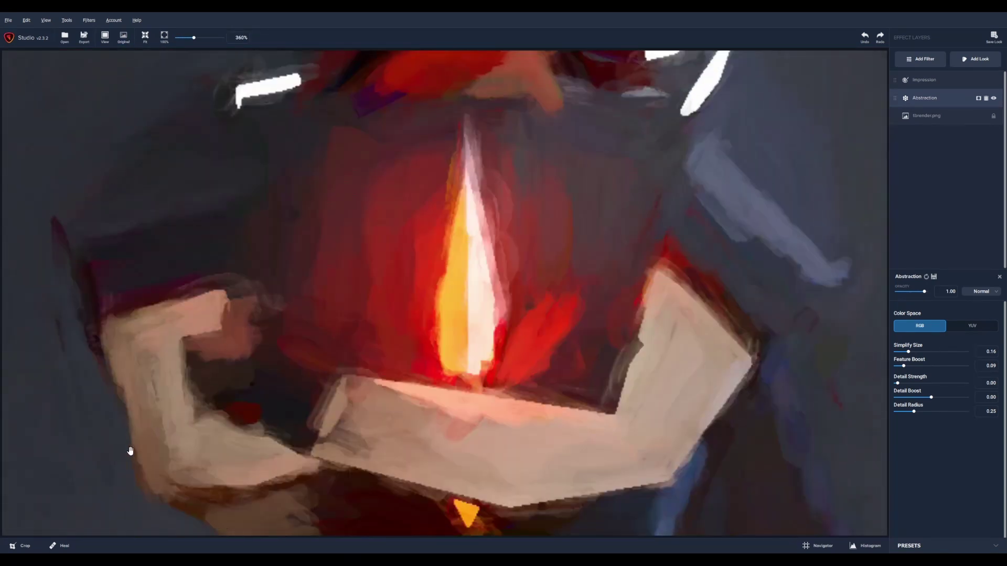
scroll(158, 456, up, 4)
mouse_move(226, 471)
mouse_down()
mouse_move(339, 341)
mouse_move(370, 398)
mouse_up()
scroll(548, 456, down, 2)
drag(561, 472, 430, 339)
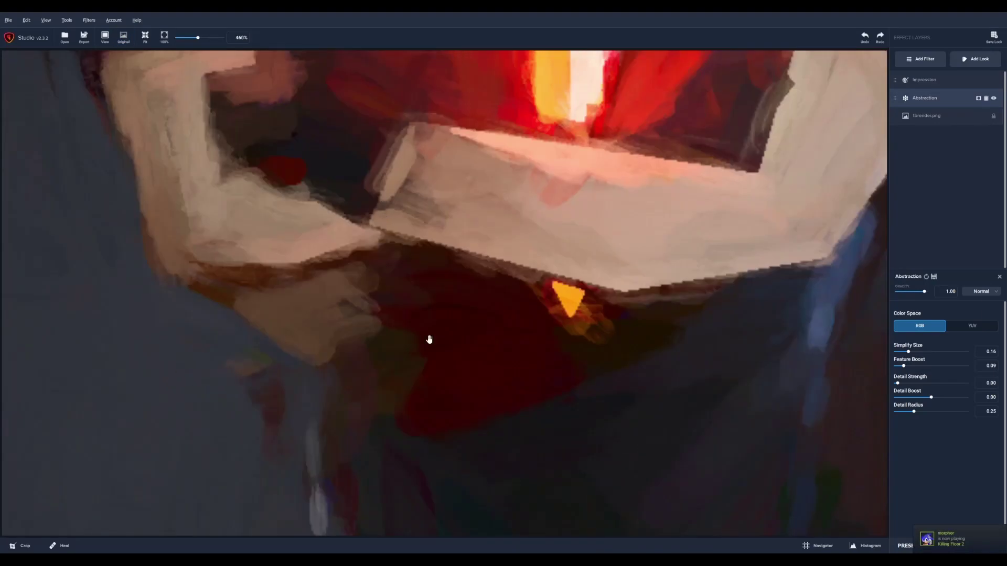
drag(508, 454, 448, 168)
drag(438, 409, 412, 131)
drag(341, 304, 332, 163)
drag(344, 398, 363, 171)
scroll(364, 171, down, 15)
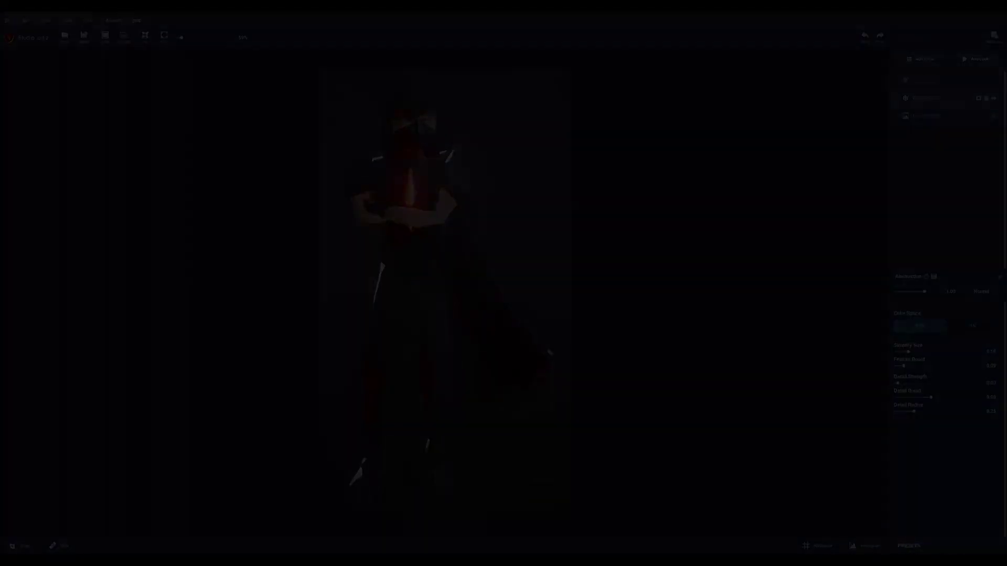